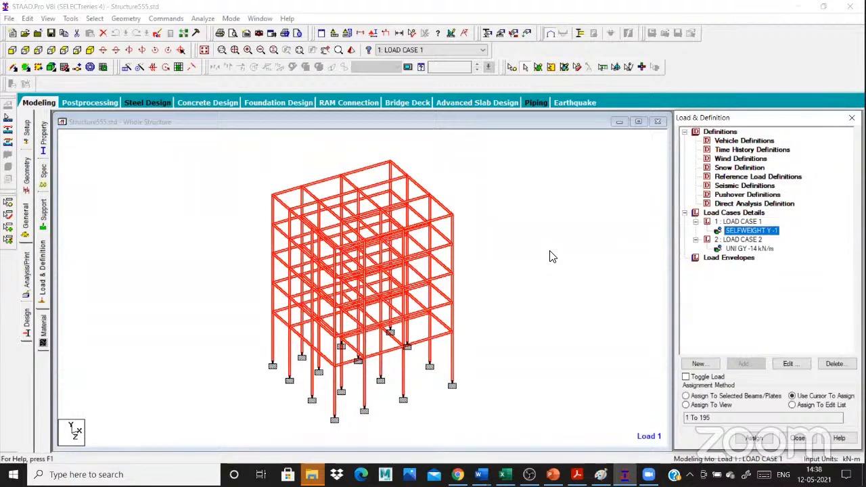
- Review the members carrying the self-weight in load case 1 and the -14 kN/m uniform load in load case 2
click(550, 252)
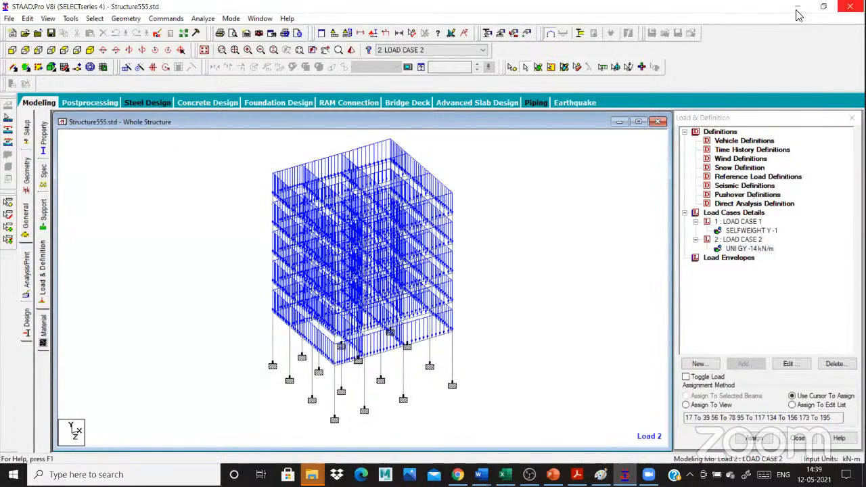
click(751, 231)
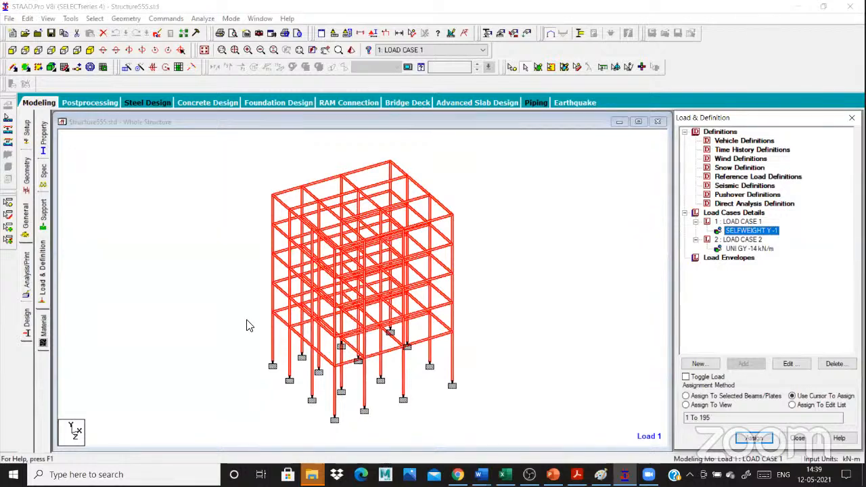
click(750, 249)
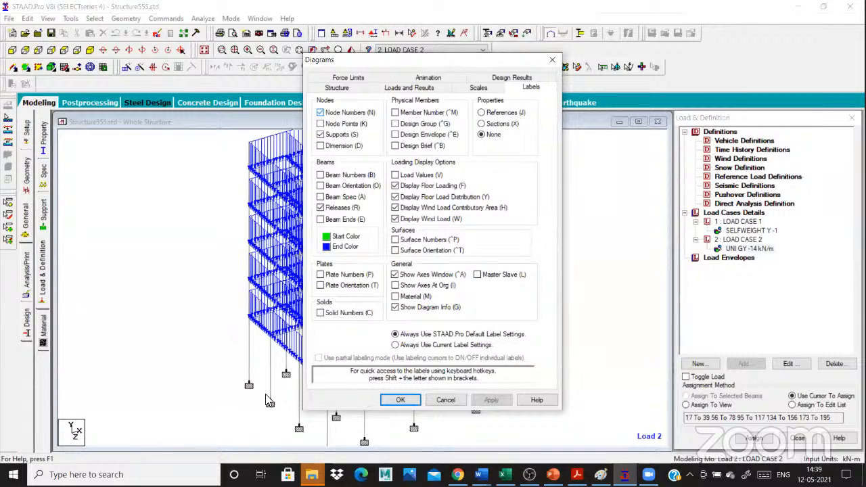
- Show the node numbers and limit the view to the X-Z plane section through node 17
key(Return)
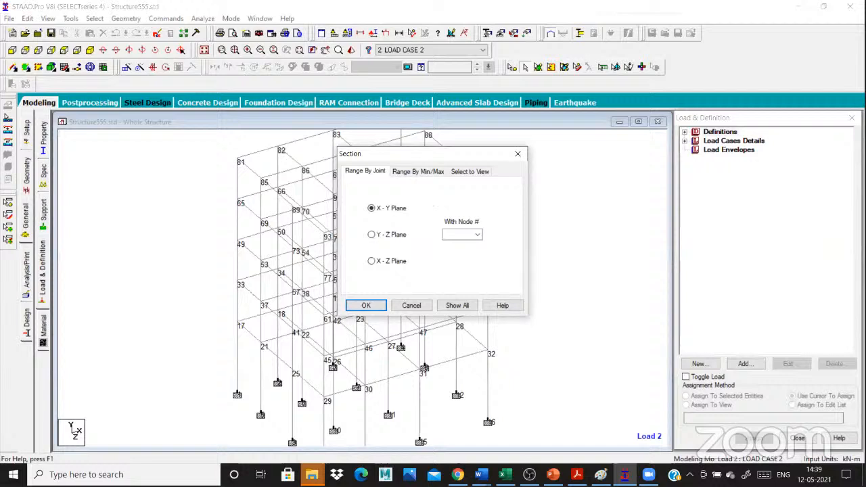
click(373, 261)
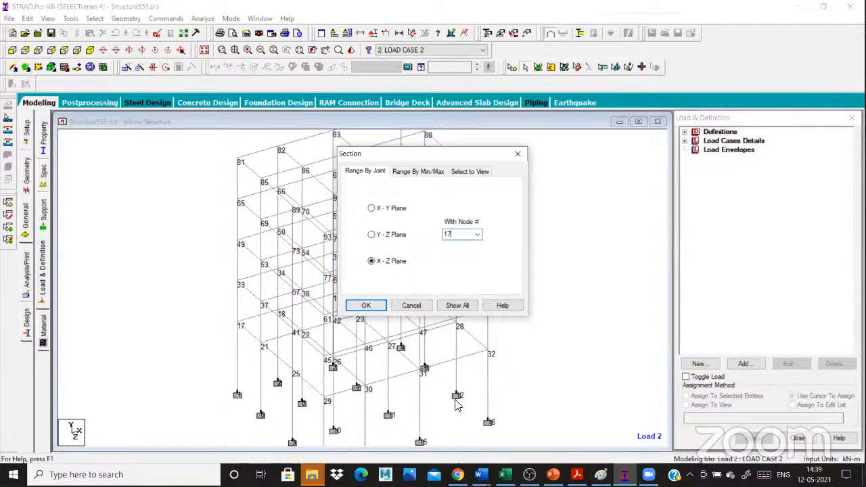
key(Return)
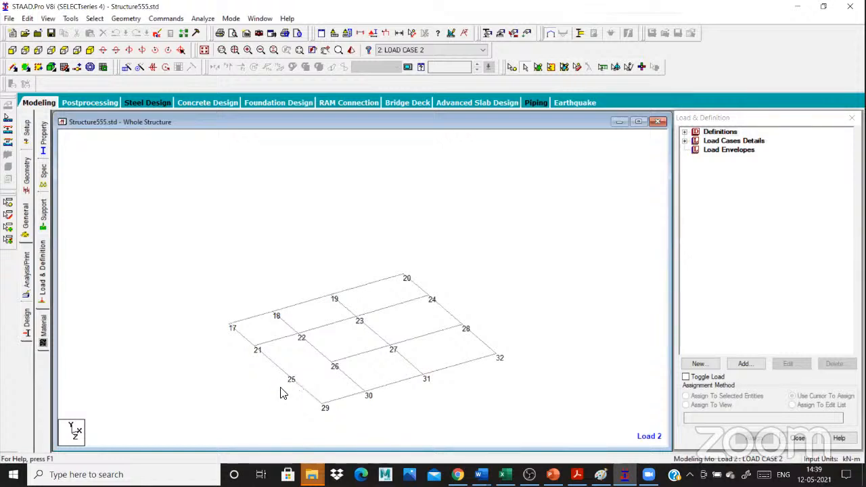
- Define a new group named SQSLAB with the type Floor
scroll(277, 388, up, 3)
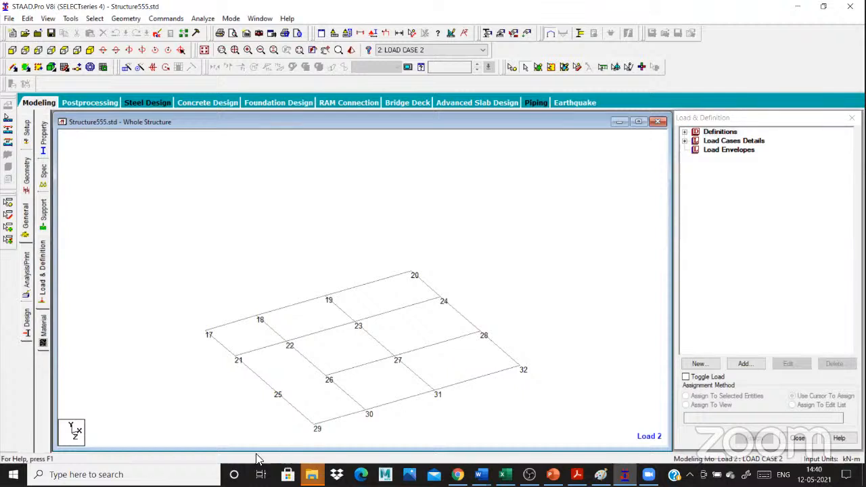
scroll(376, 365, up, 1)
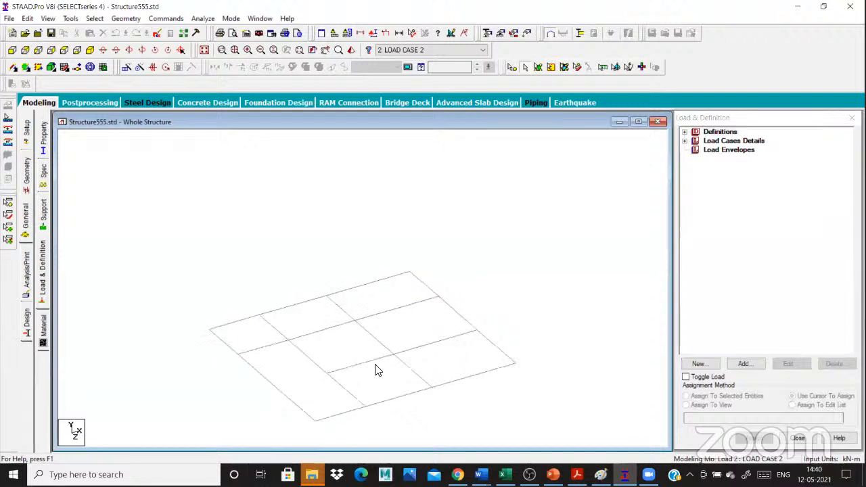
middle_drag(382, 343, 417, 378)
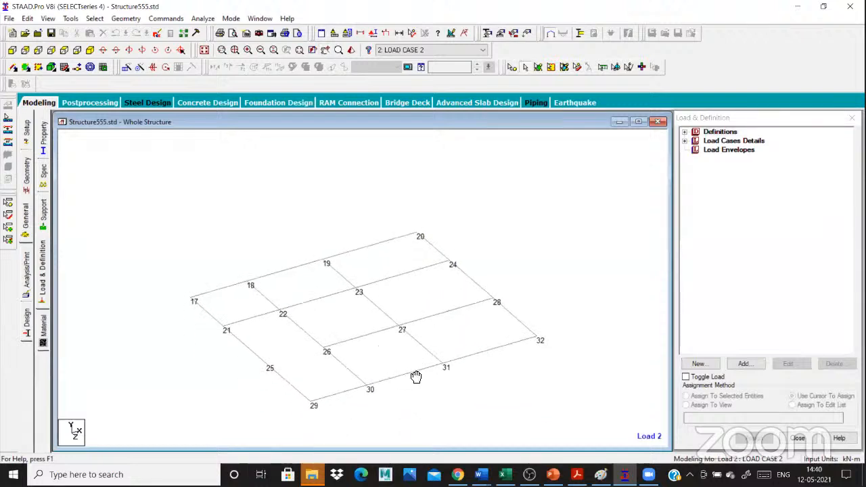
scroll(416, 377, up, 1)
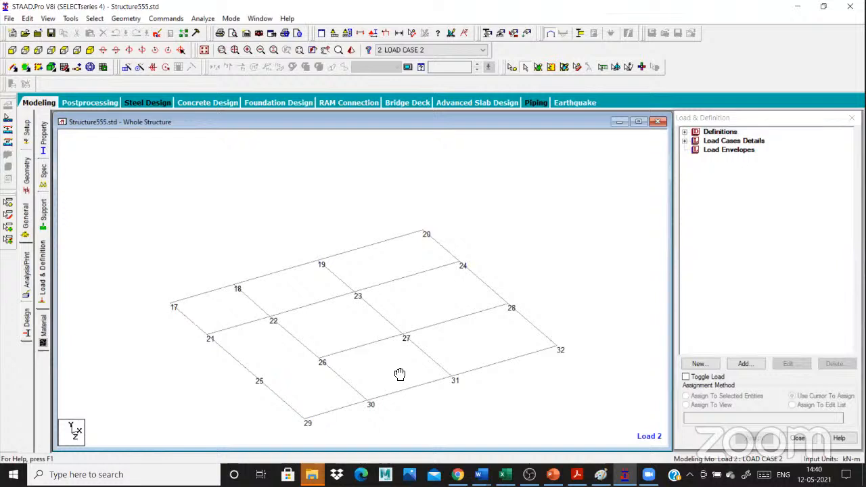
scroll(673, 150, up, 1)
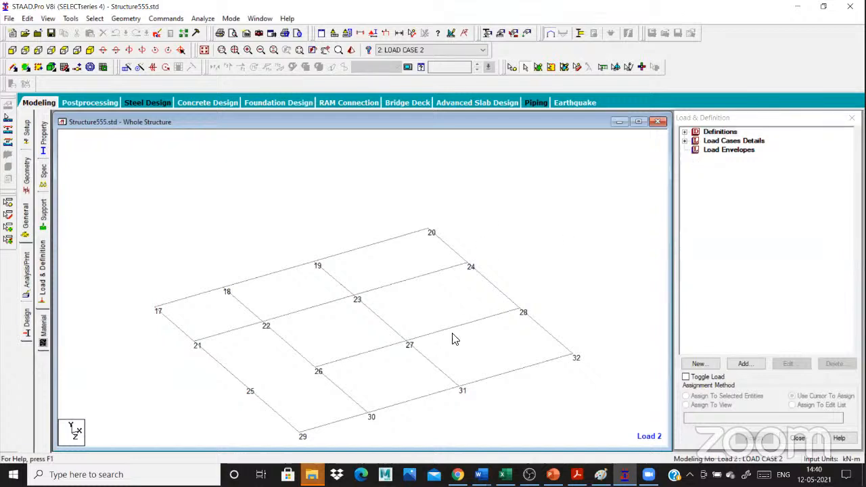
click(467, 215)
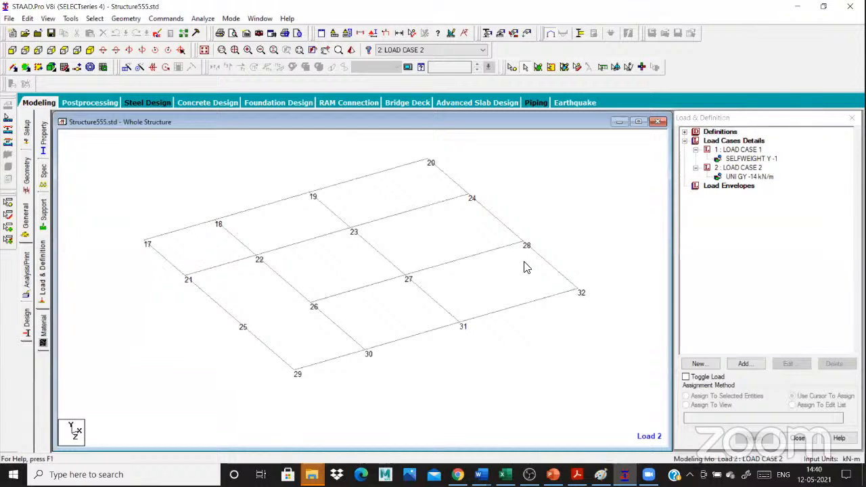
scroll(778, 175, down, 1)
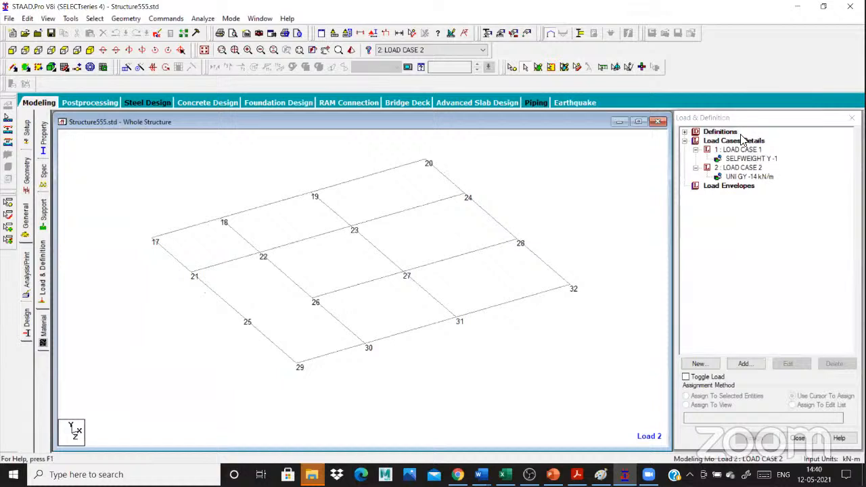
scroll(744, 142, up, 1)
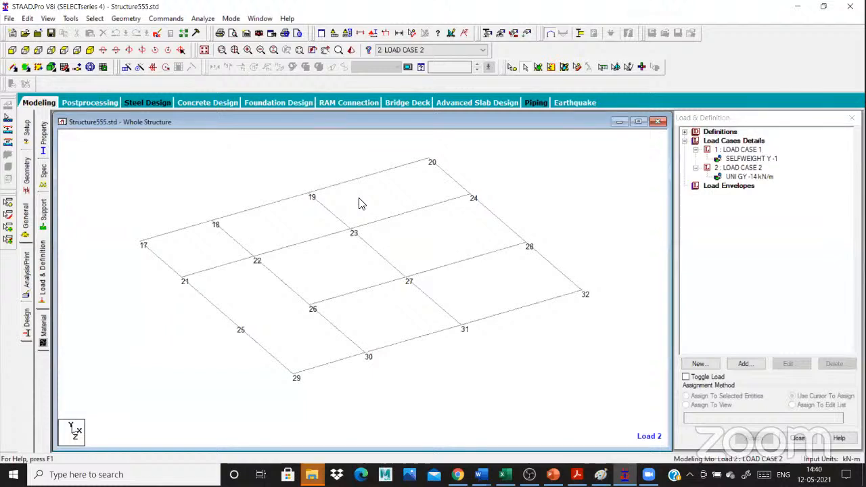
key(ctrl+g)
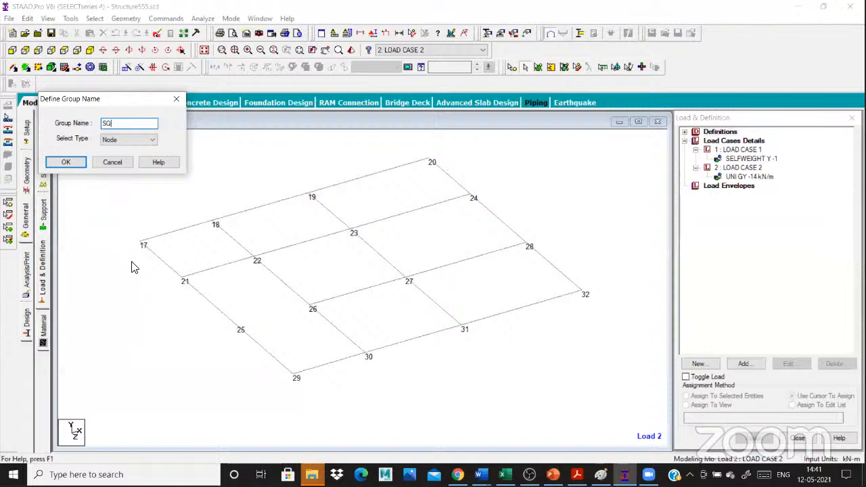
text(SLAB)
click(153, 140)
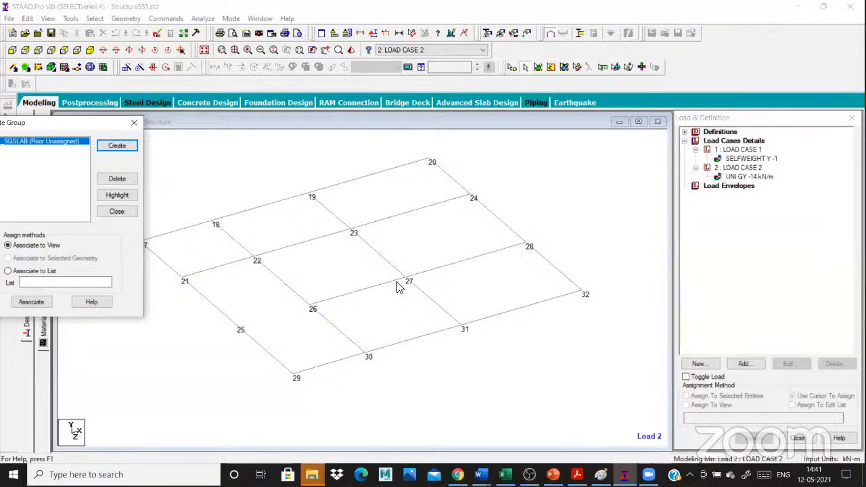
- Associate the beams bounding the panel between nodes 17, 18, 22 and 21 with the SQSLAB group
click(238, 305)
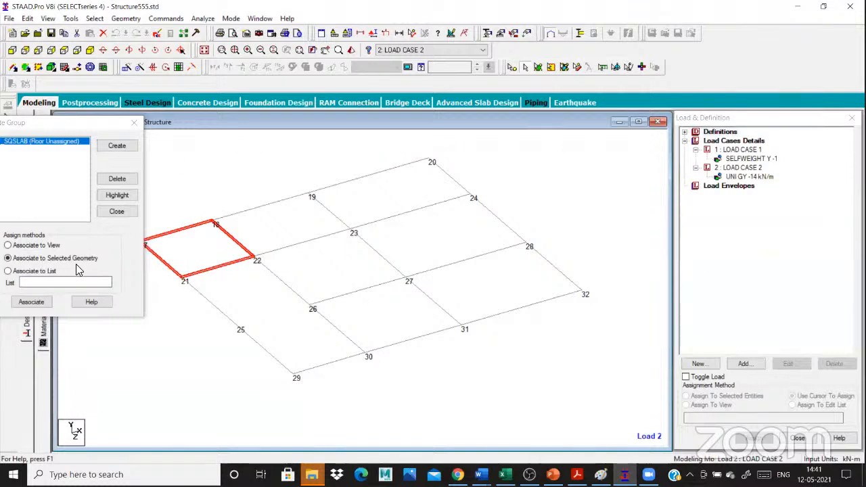
click(34, 303)
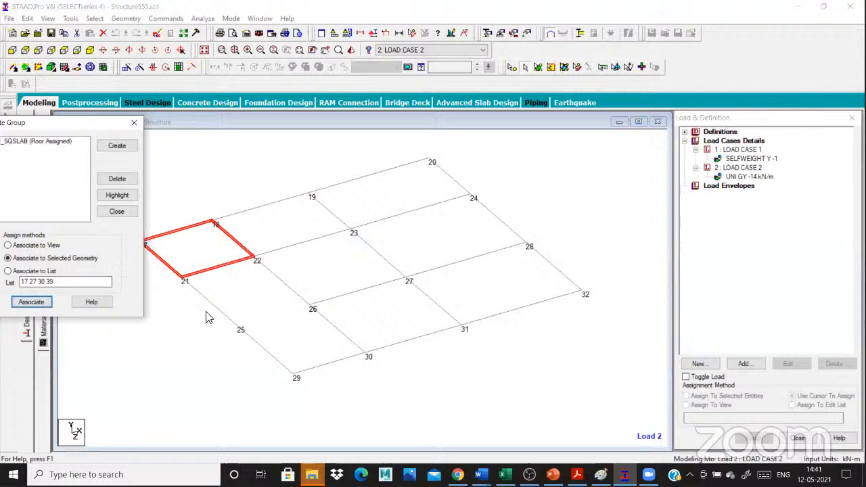
click(203, 329)
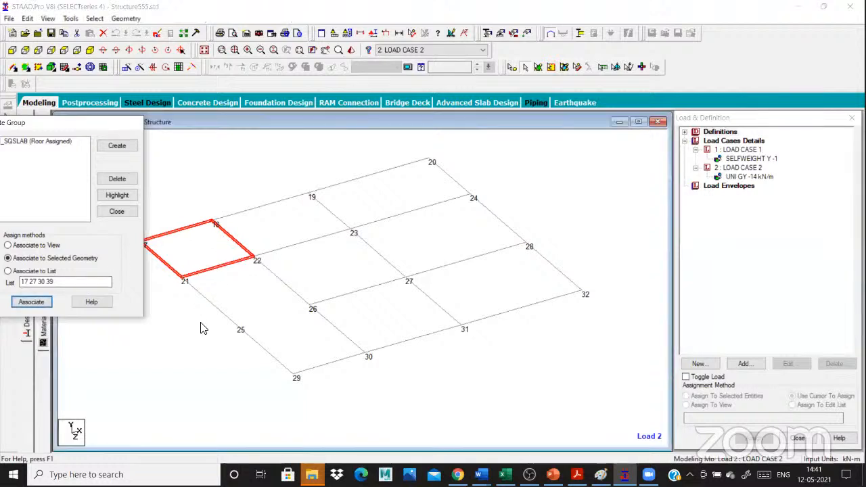
click(202, 328)
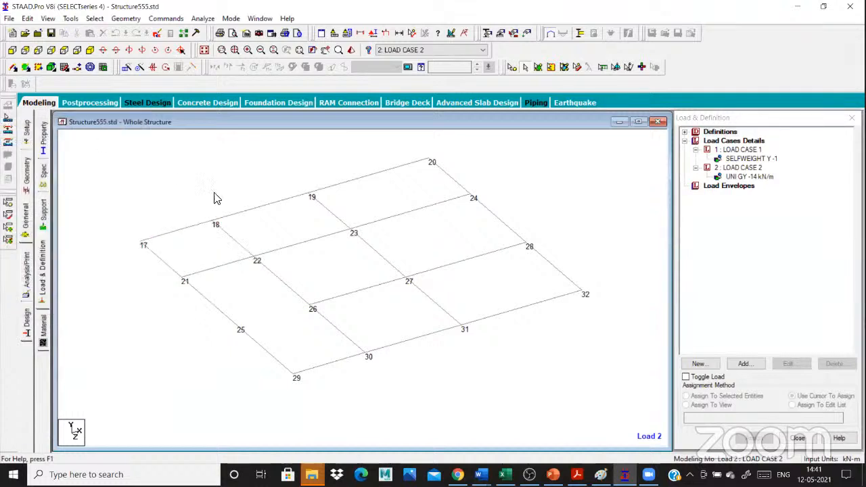
- Create a Floor group named ONESLAB from the beams bounding the panel between nodes 21, 22, 30 and 29
click(219, 313)
ctrl+click(268, 352)
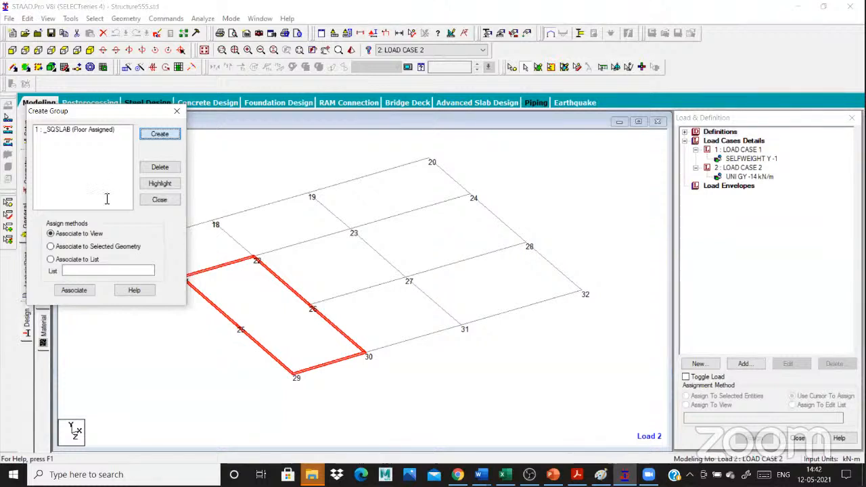
key(Return)
text(ONESLAB)
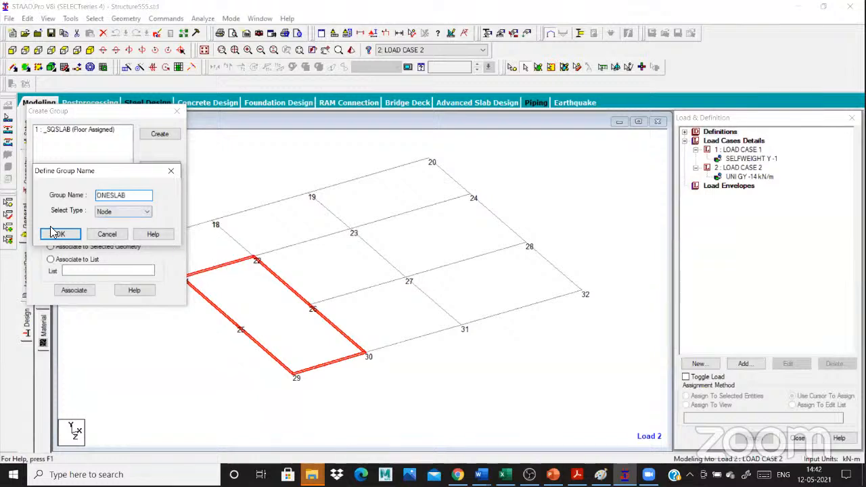
click(136, 212)
click(112, 261)
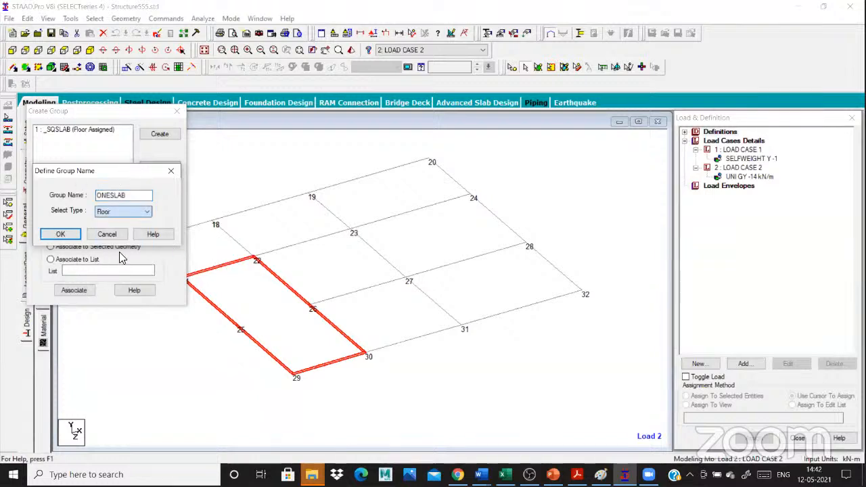
key(Return)
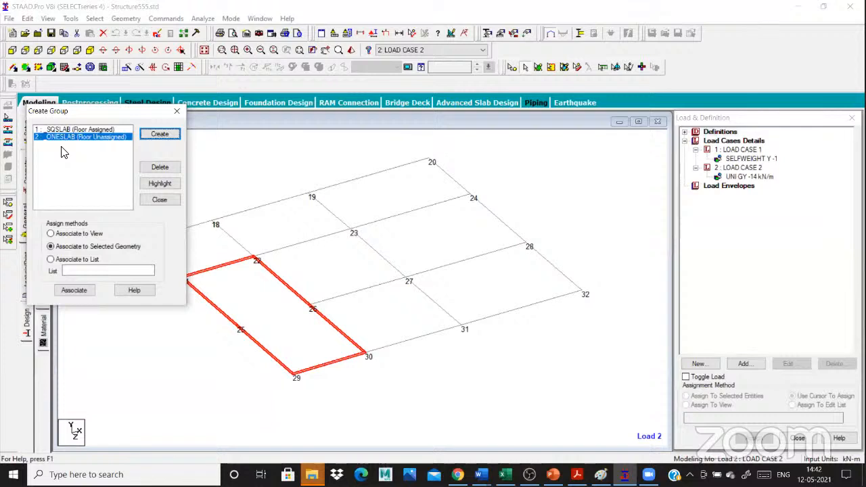
click(75, 290)
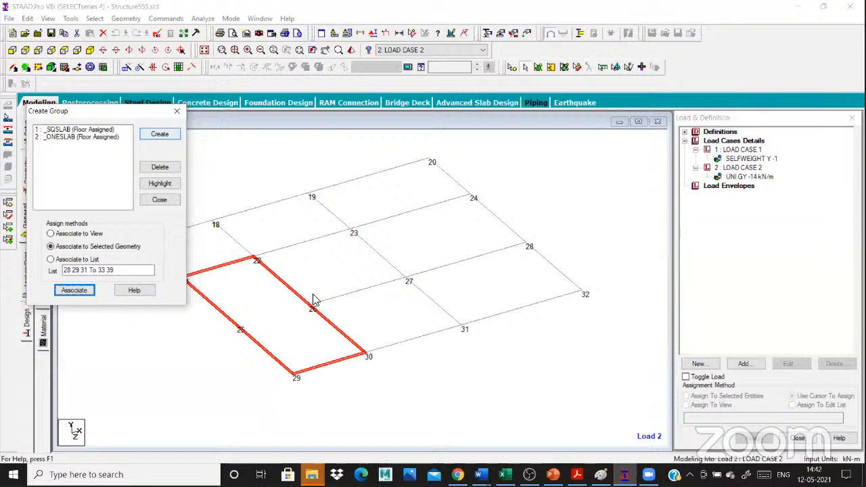
- Create a group named TWOWAY for the beams of the panels within nodes 18, 20, 32 and 30
drag(203, 150, 484, 249)
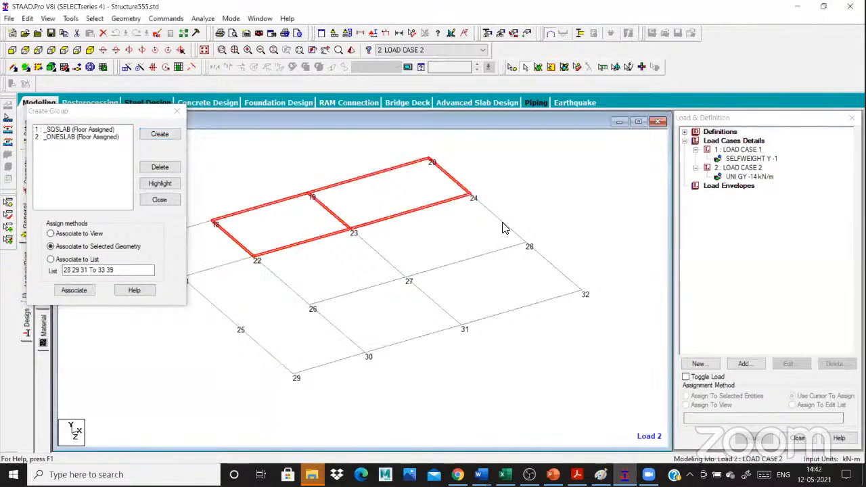
ctrl+click(524, 306)
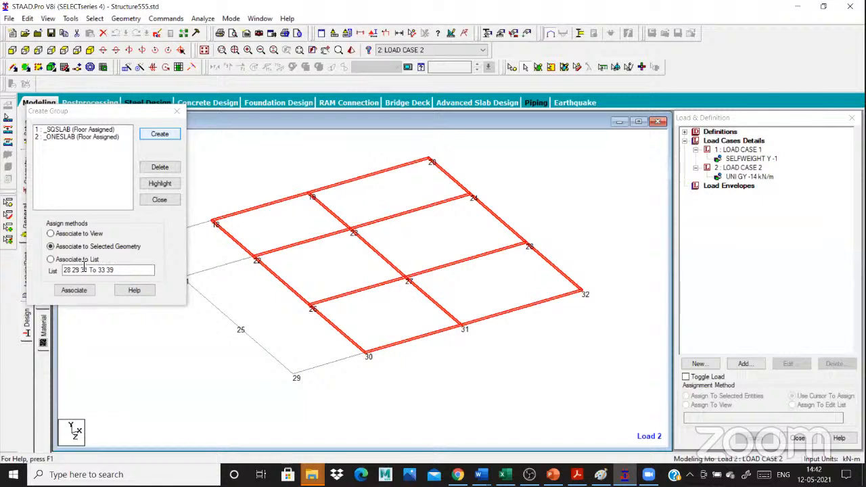
click(75, 290)
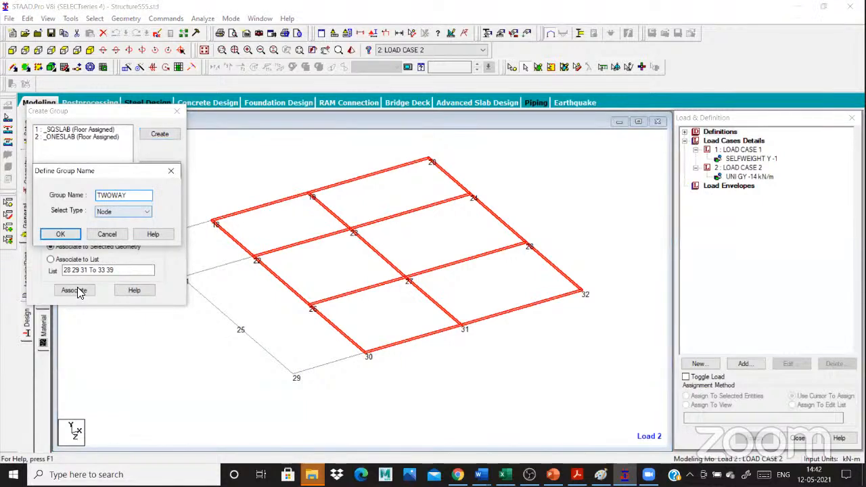
click(139, 212)
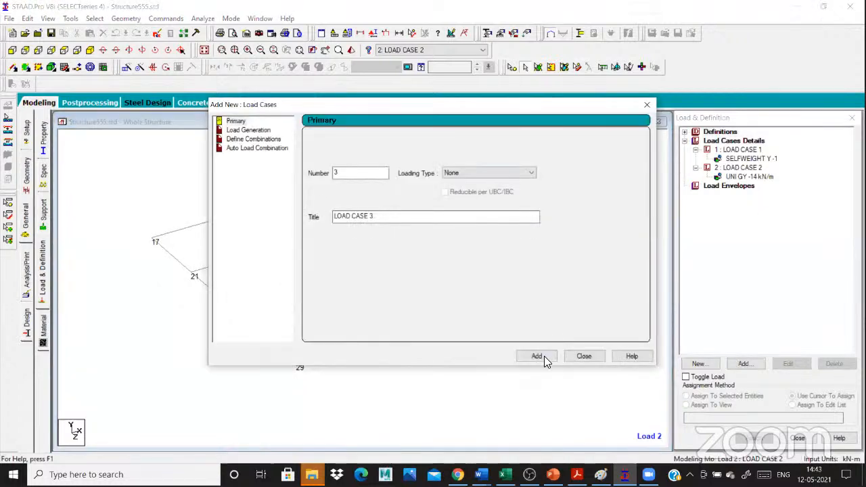
- Add primary load case 3 with the loading type Dead
click(489, 174)
click(488, 182)
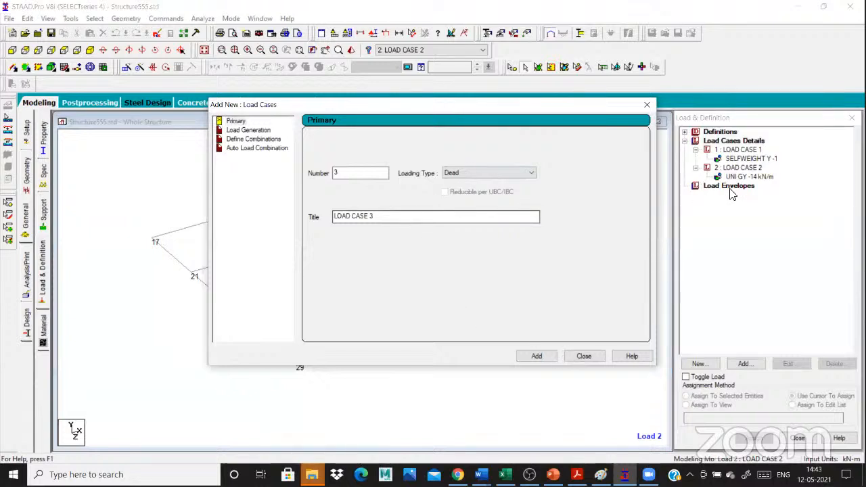
key(Return)
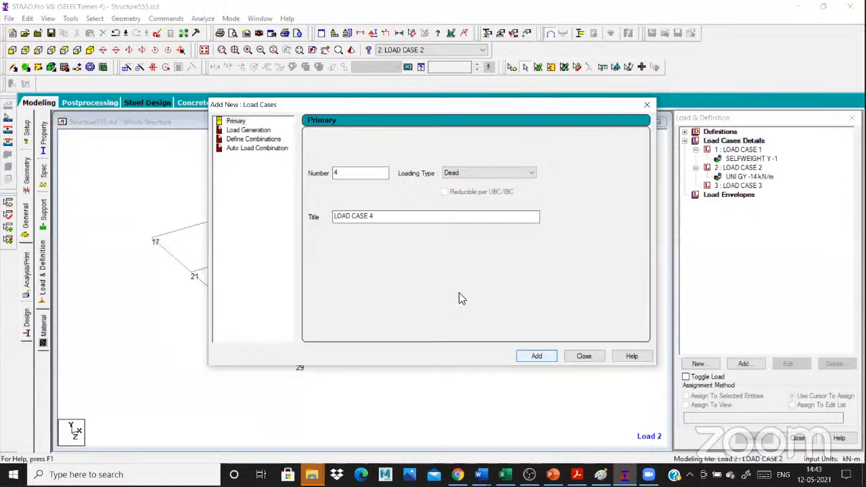
key(Escape)
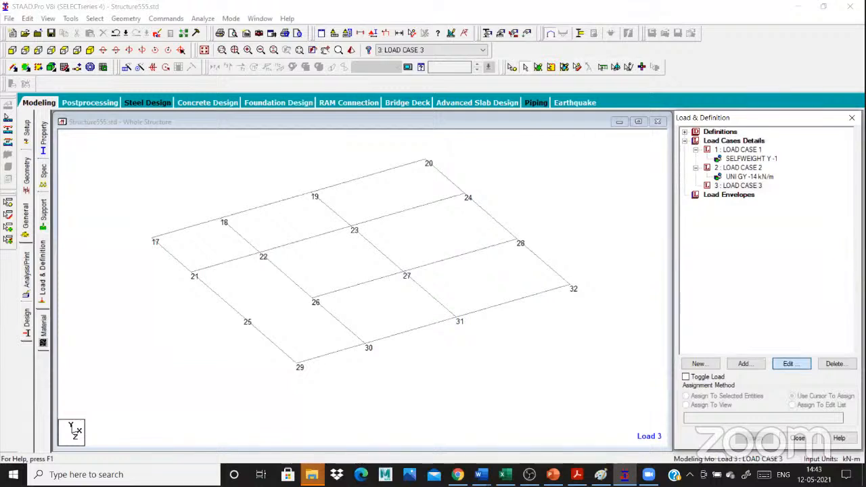
- Rename load case 3 as SLAB DEAD LOAD
click(791, 364)
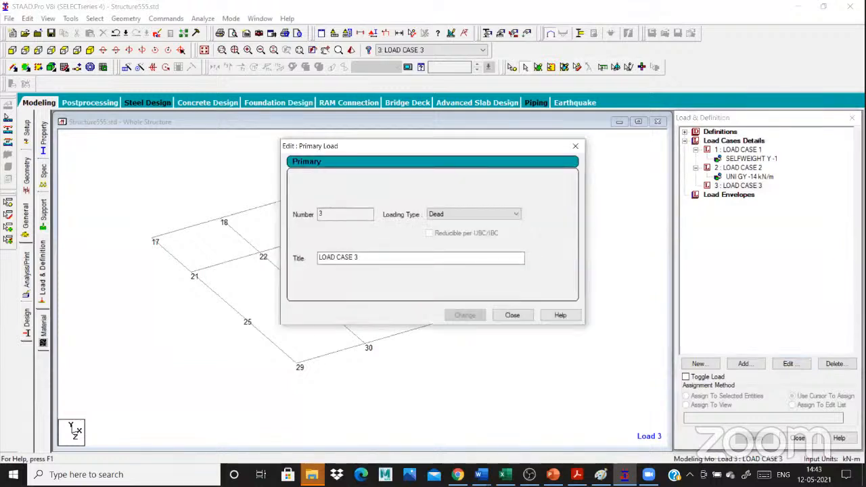
text(SLAB DEAD)
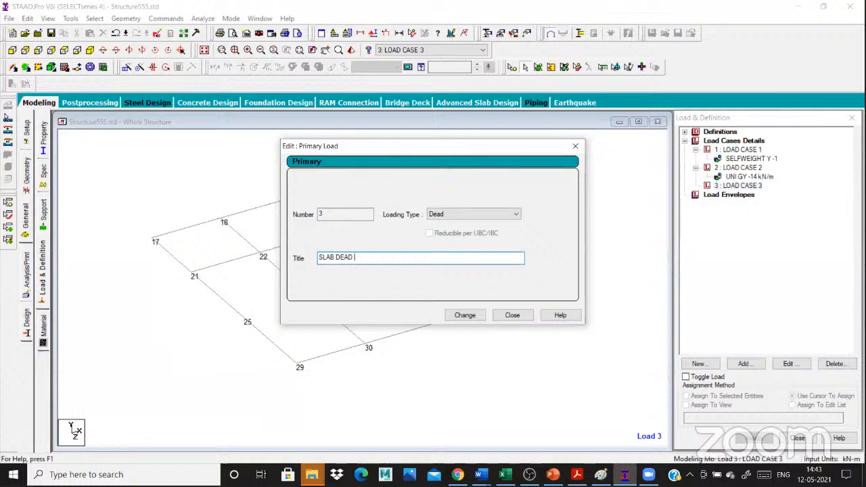
text( LOAD)
key(Return)
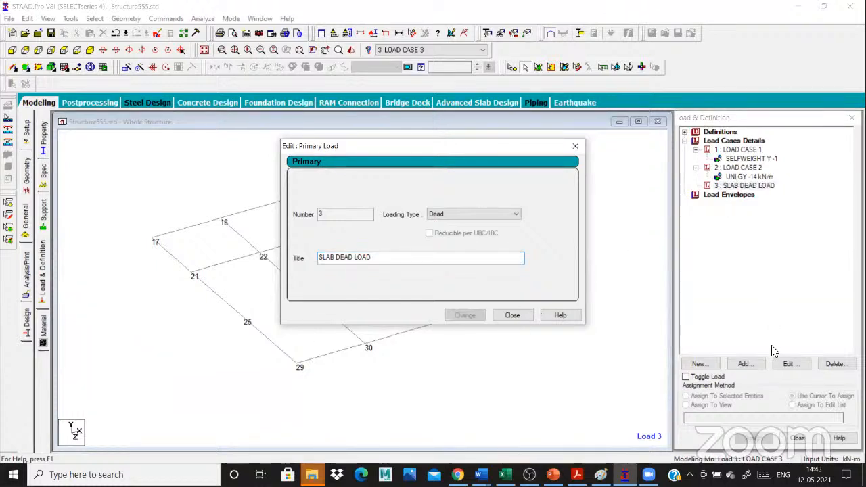
- Start a new Floor load item under the SLAB DEAD LOAD case and accept the automatic file save
key(Escape)
click(744, 186)
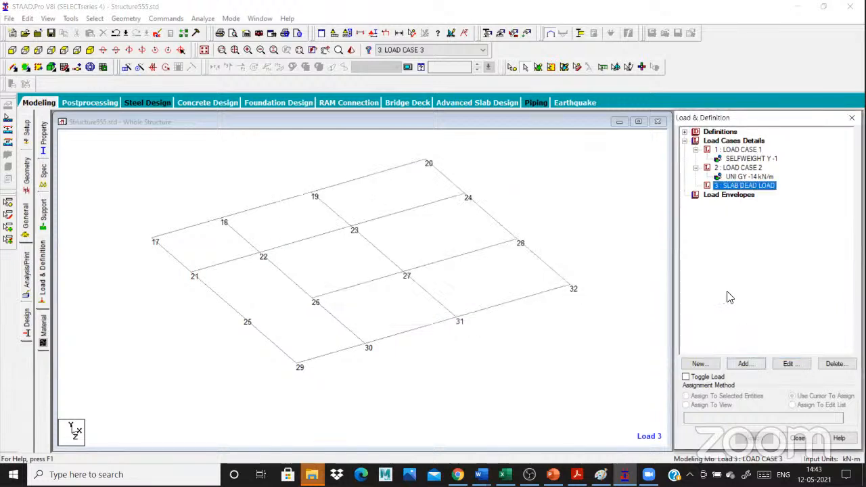
click(746, 364)
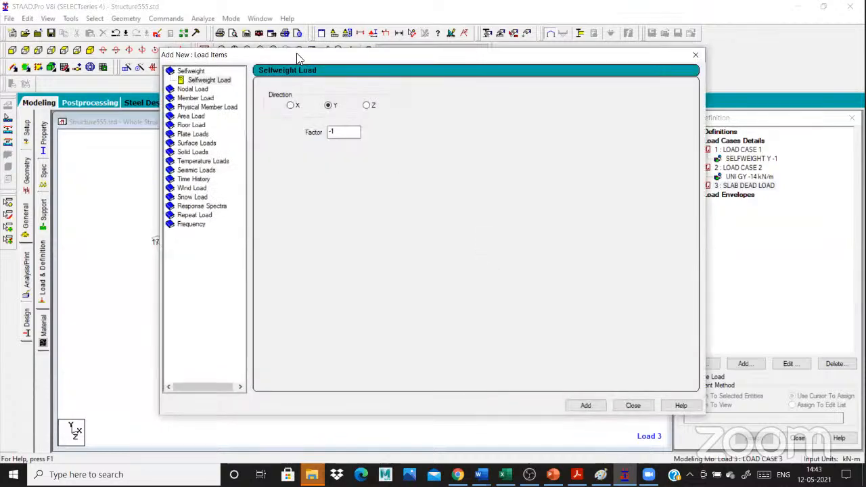
click(191, 126)
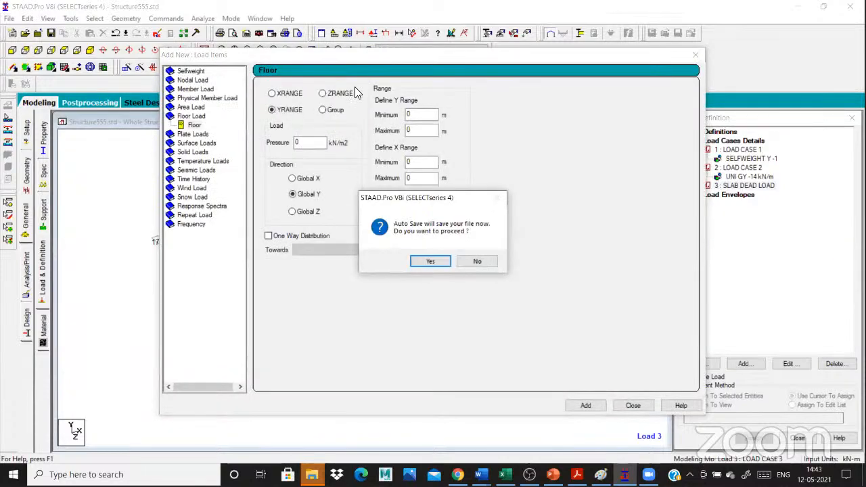
click(431, 261)
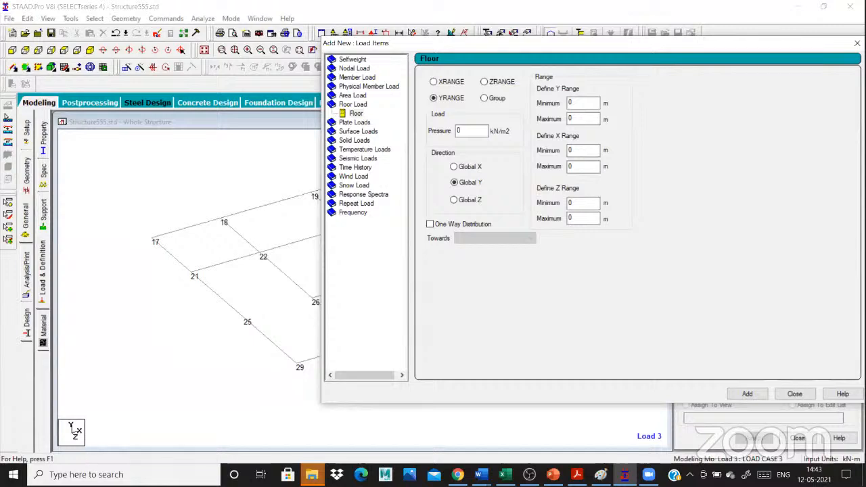
- Switch to Calculator and compute the first slab pressure as 0.13 × 25 plus 1
key(super)
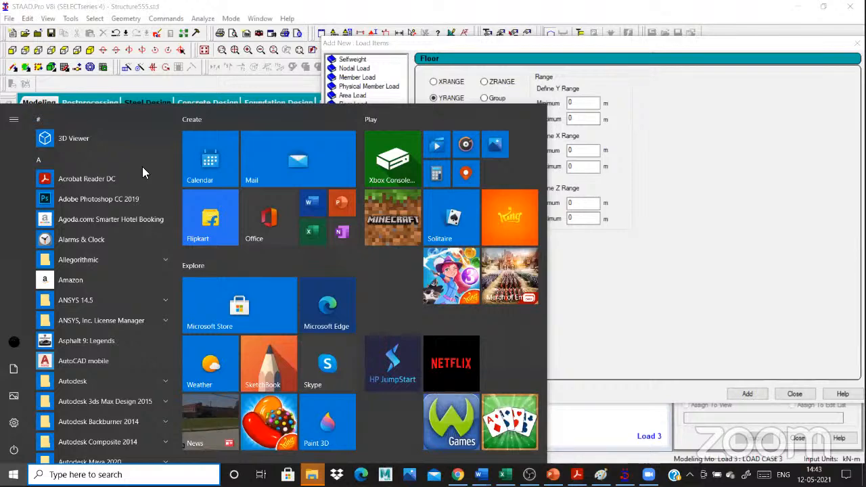
text(CAL)
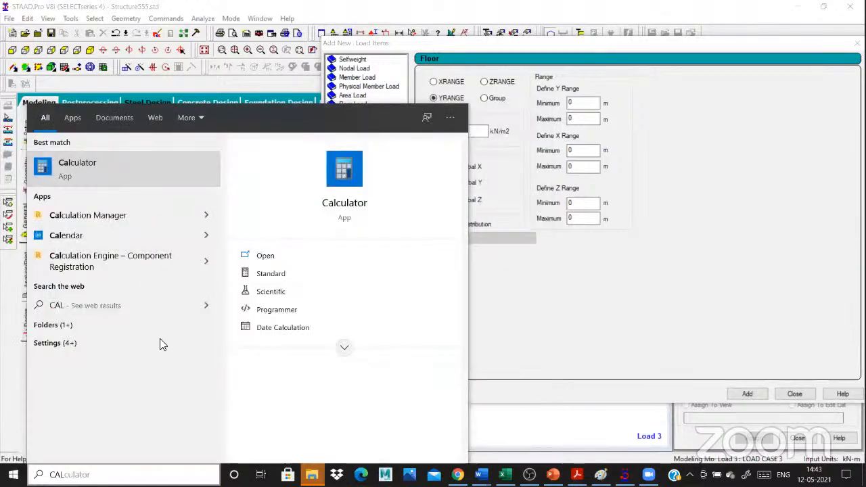
key(Return)
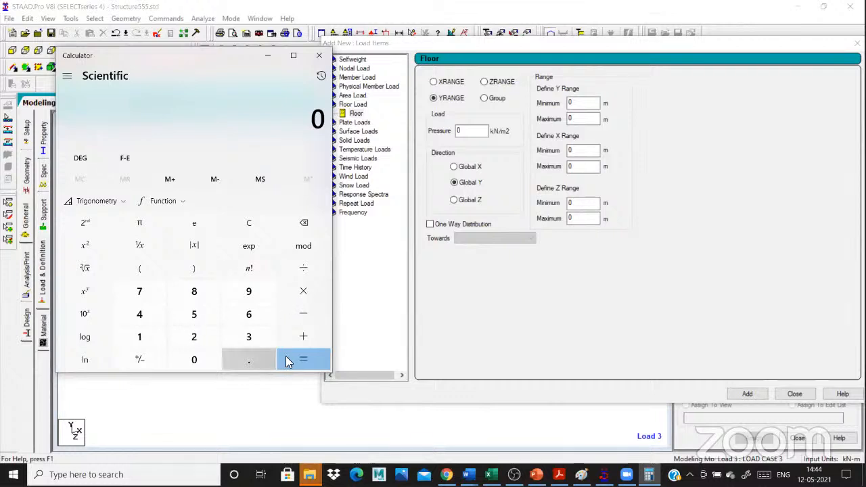
text(0.13*)
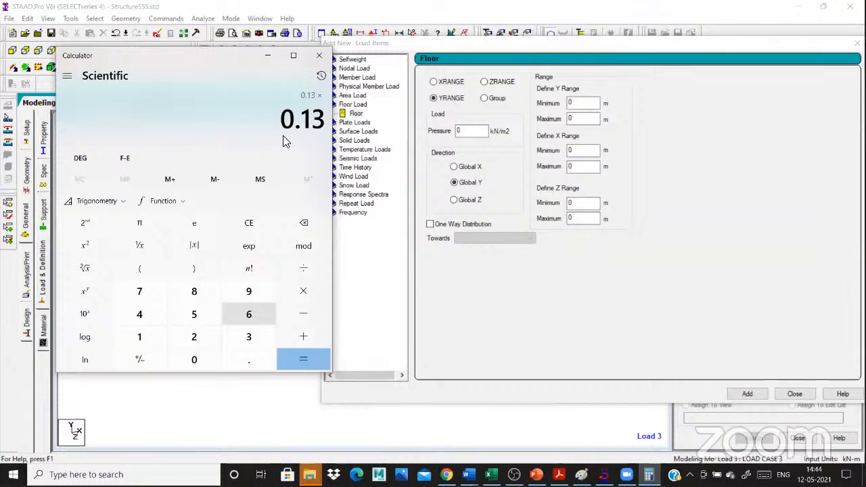
text(25)
key(Return)
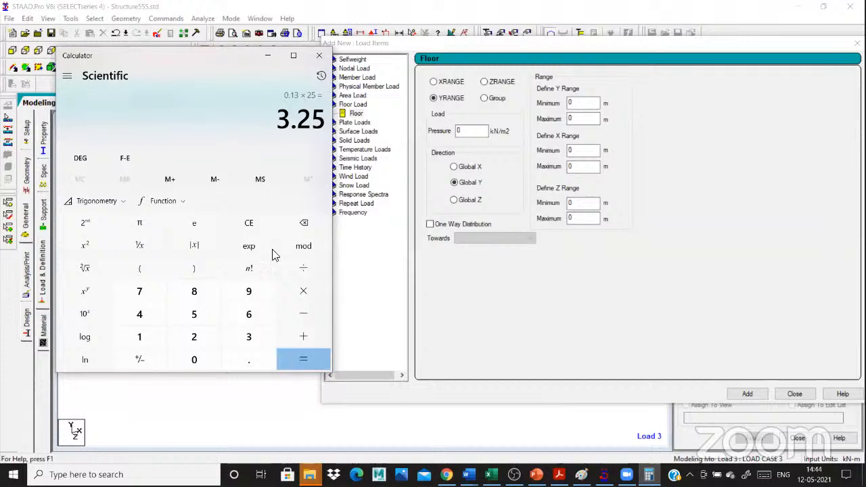
text(+ )
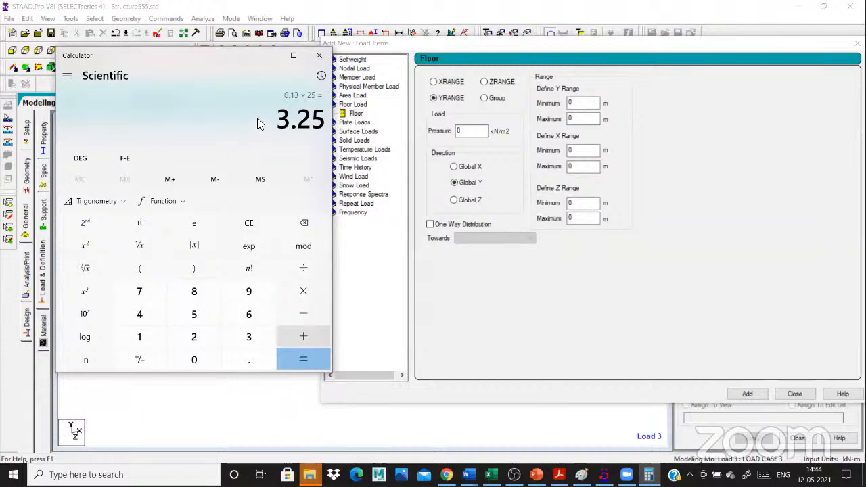
text(1)
key(Return)
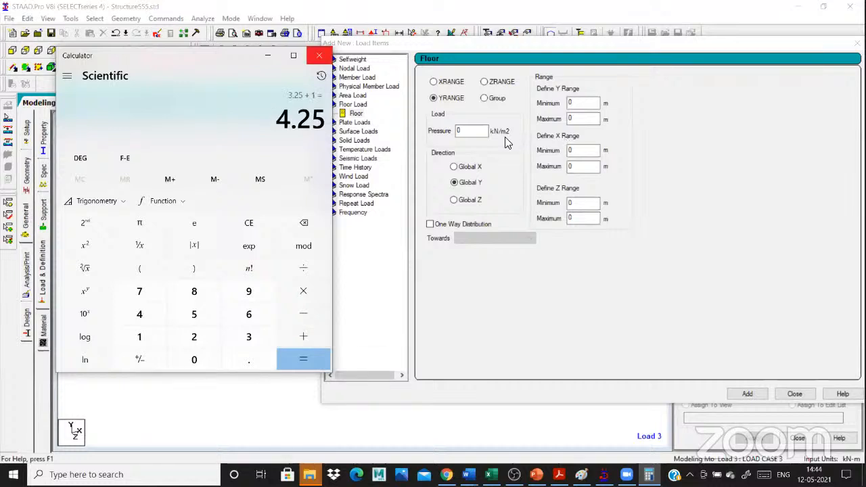
- Add a floor load of -4.25 kN/m2 in Global Y to the _SQSLAB group, set as an inclined floor
click(413, 131)
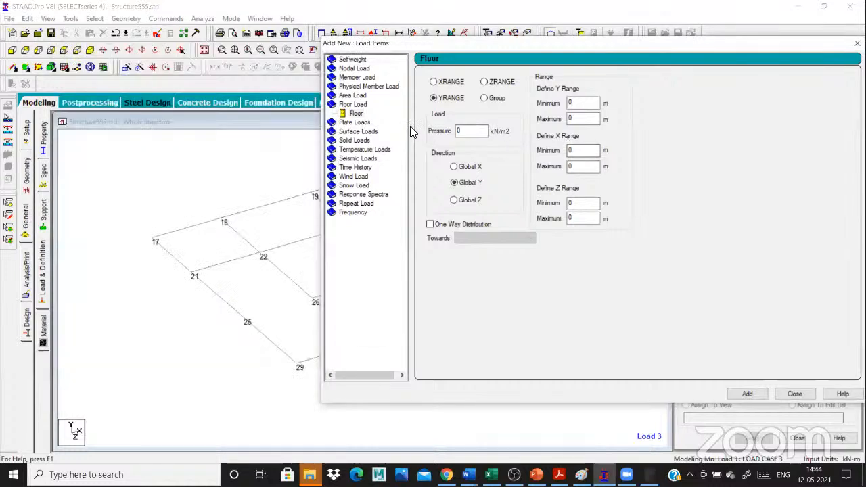
key(BackSpace)
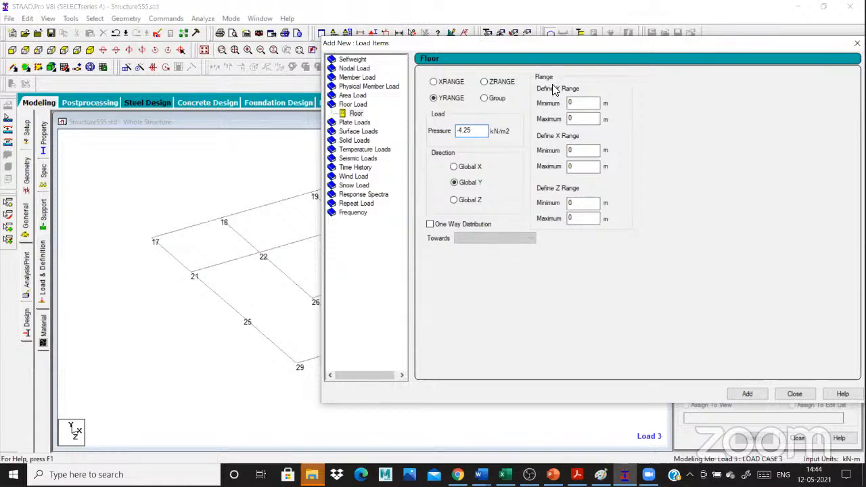
click(541, 223)
click(748, 393)
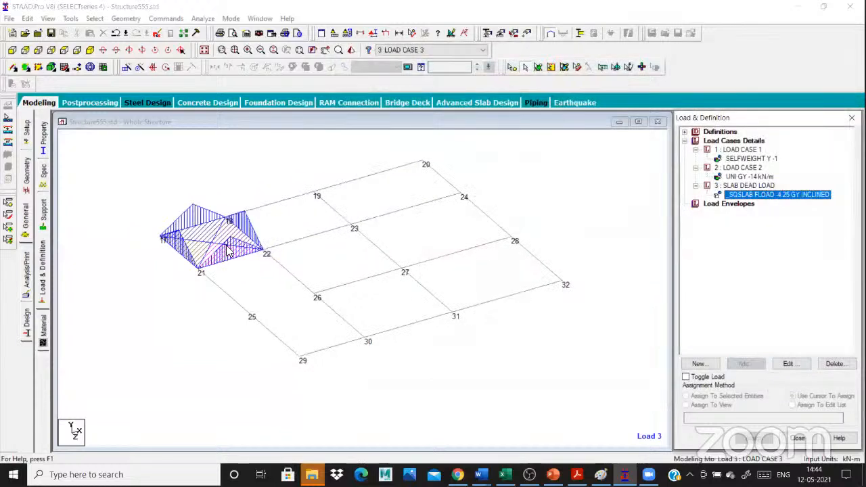
click(229, 251)
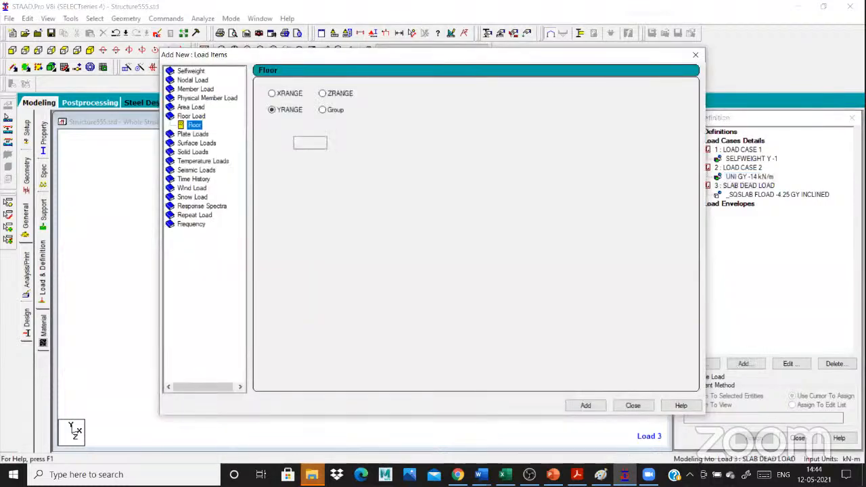
- Start another floor load item and compute its pressure in Calculator as 0.15 × 25 plus 1
key(super)
text(c)
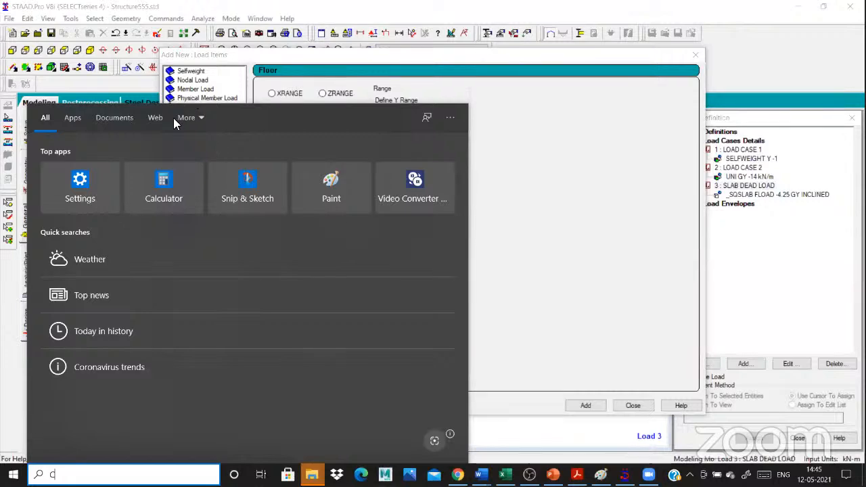
text(a)
key(Return)
text(0.15*)
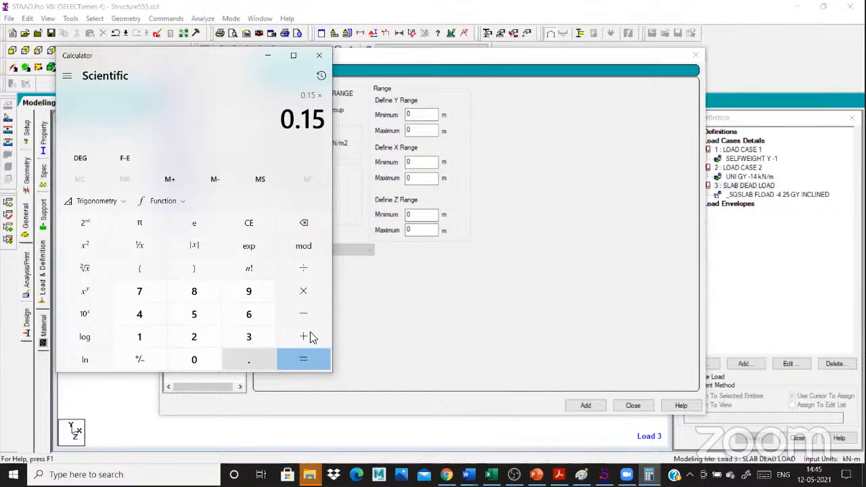
text(25+1)
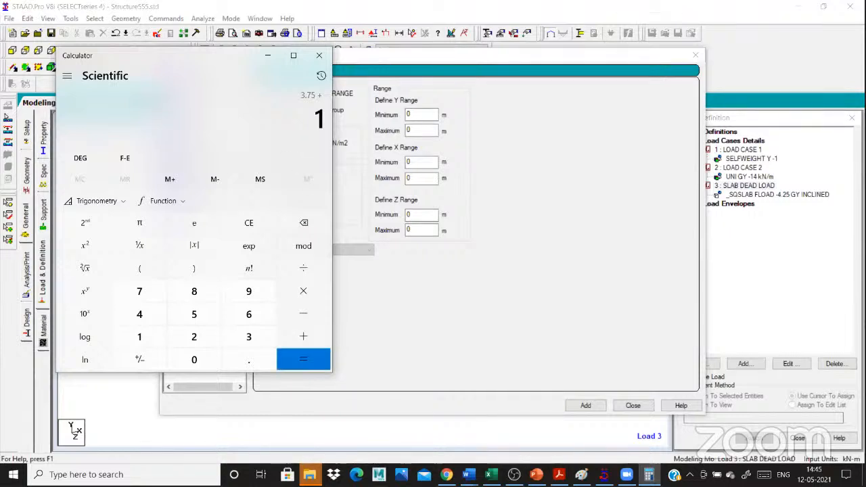
key(alt+F4)
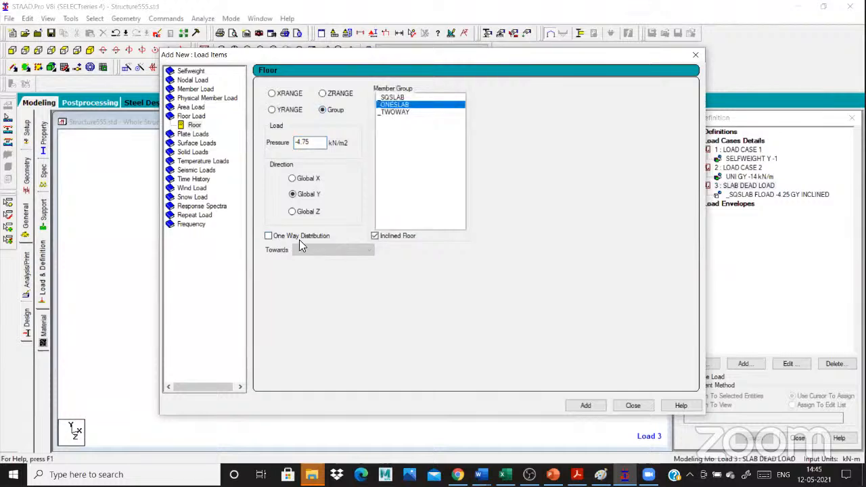
- Add a one-way inclined floor load of -4.75 kN/m2 in Global Y to the _ONESLAB group, distributed towards the default longer direction
click(268, 236)
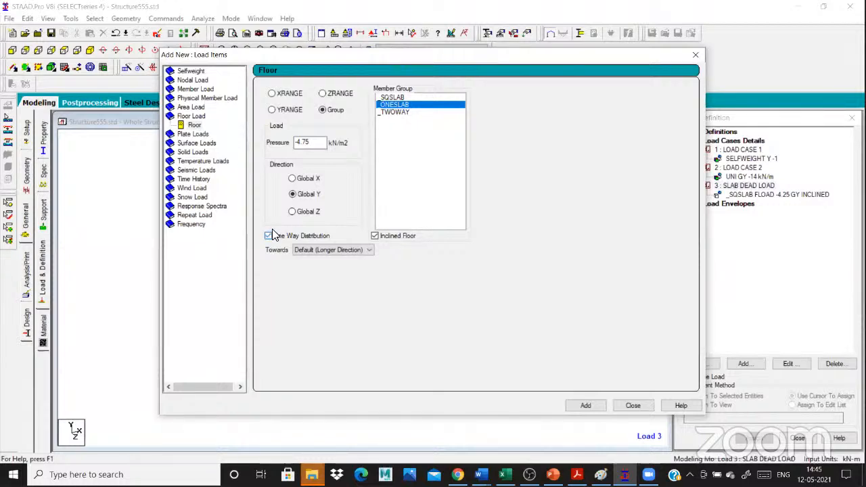
click(301, 233)
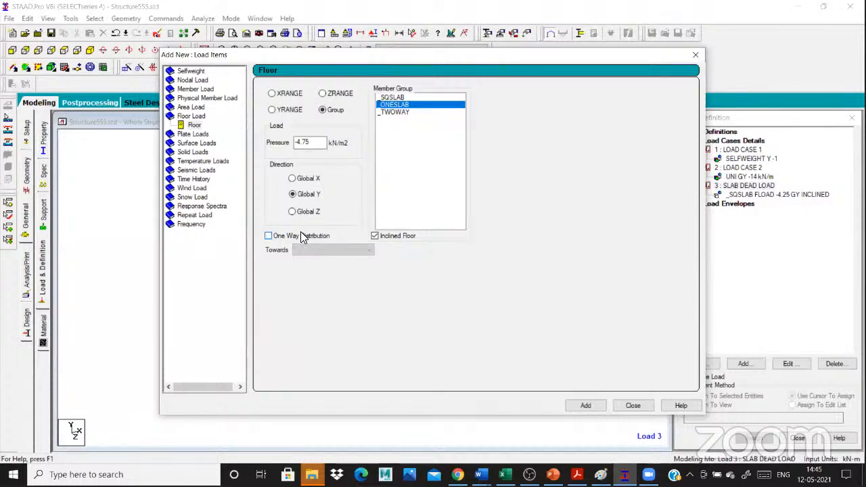
click(302, 234)
click(586, 406)
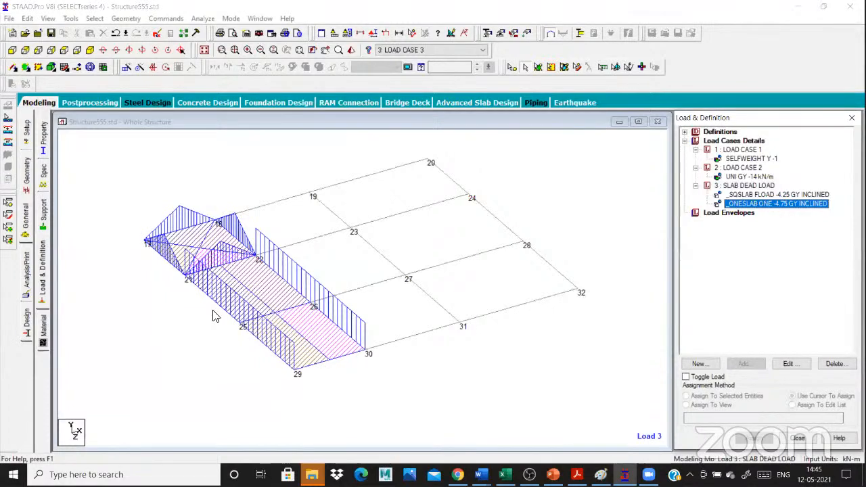
- Add a floor load of -5 kN/m2 in Global Y to the _TWOWAY group as an inclined floor without one-way distribution
scroll(296, 292, up, 1)
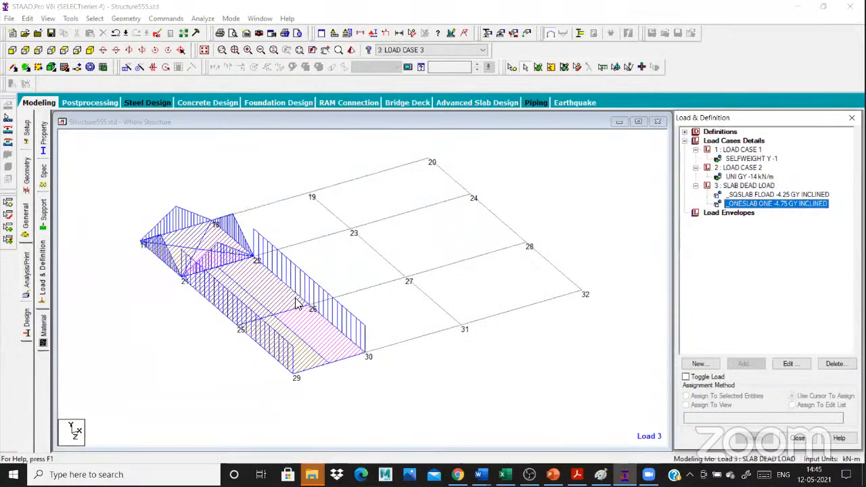
scroll(287, 306, up, 1)
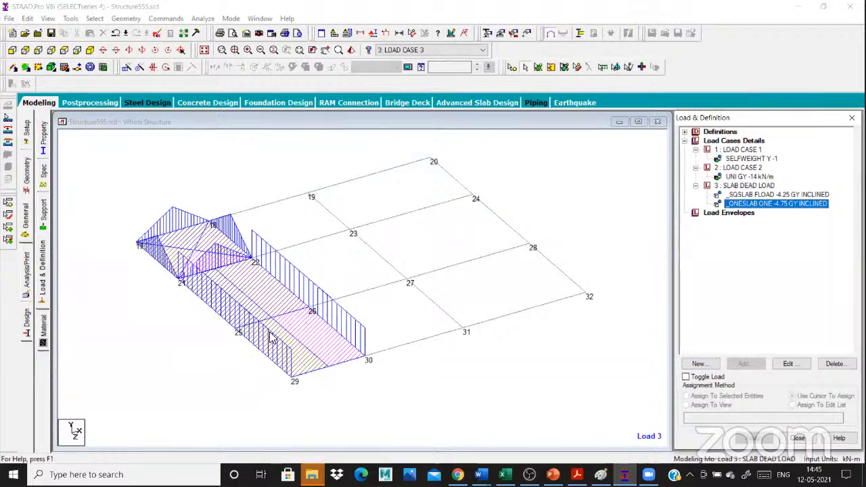
scroll(264, 362, up, 1)
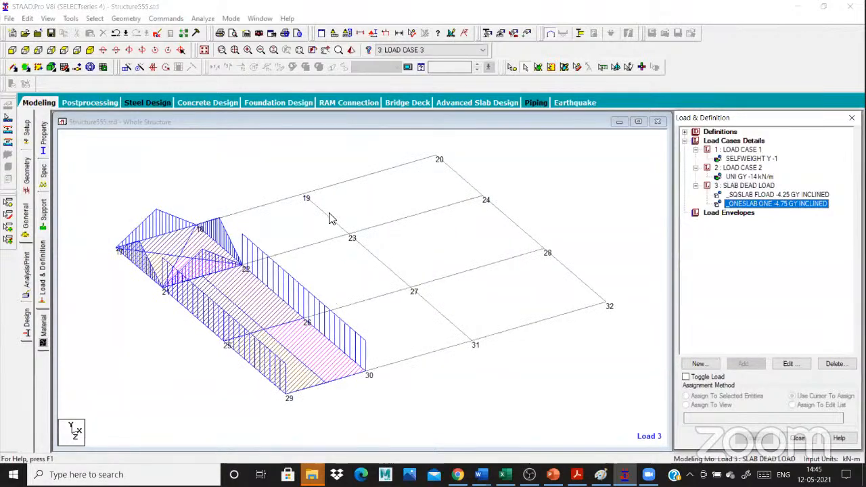
click(380, 177)
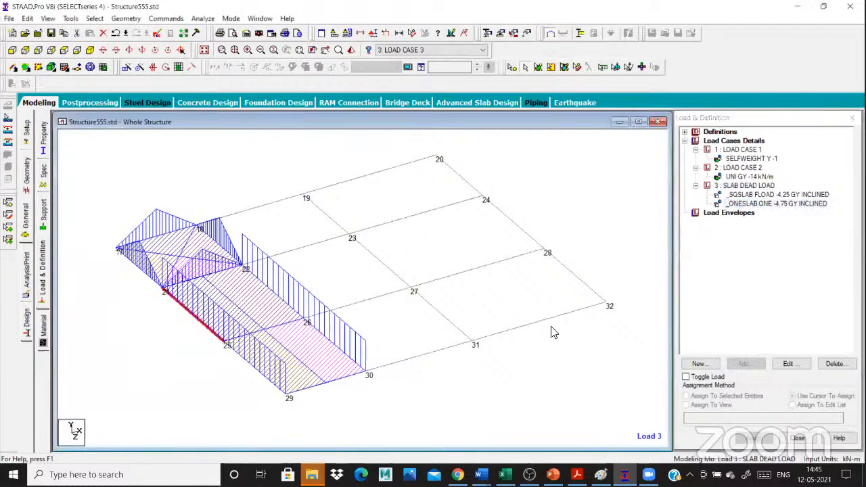
click(738, 359)
click(743, 364)
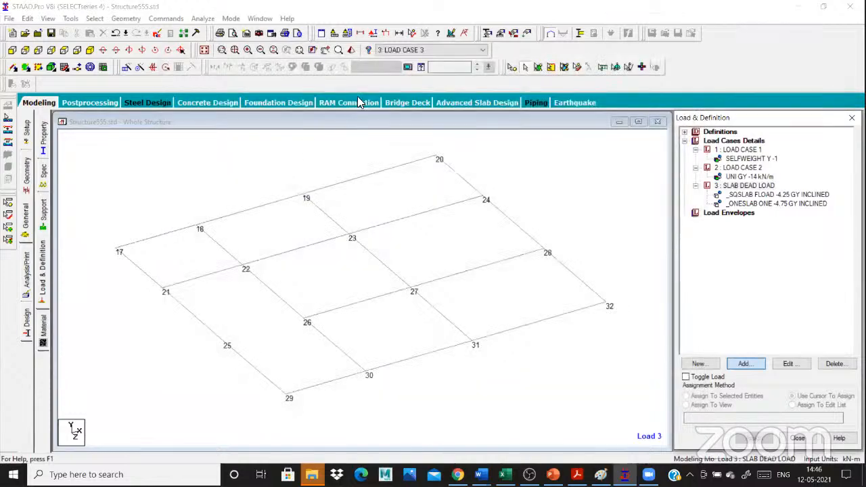
text(-5)
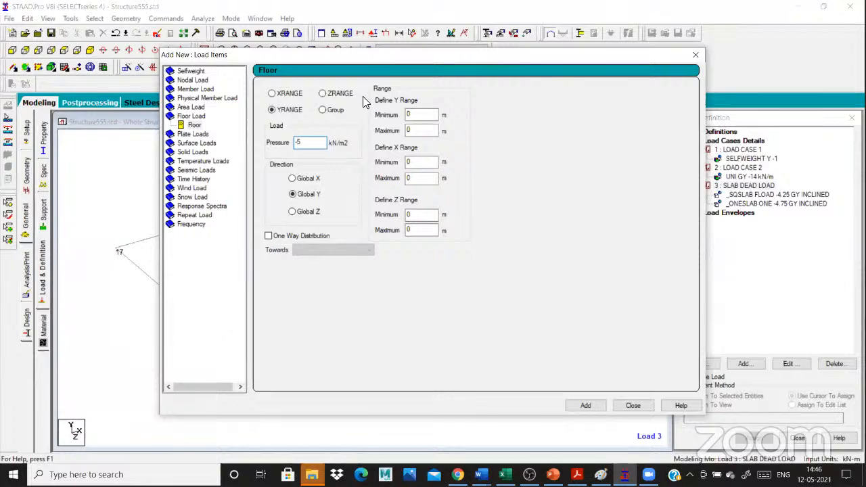
click(343, 110)
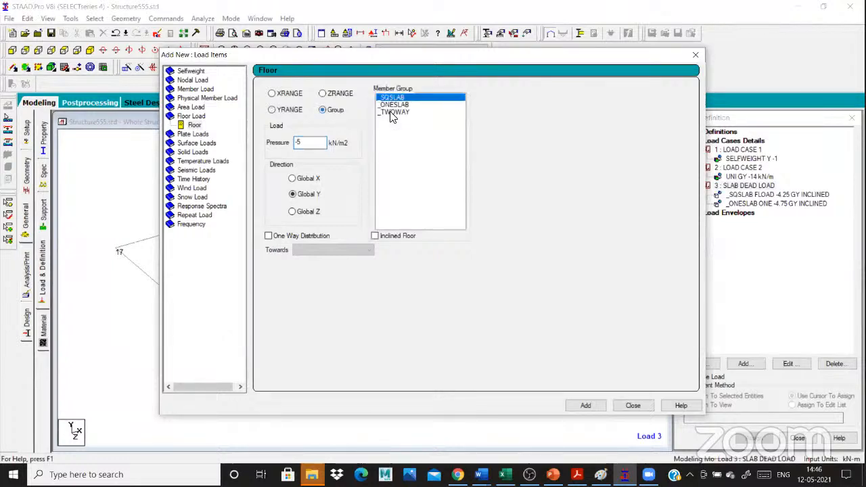
click(390, 145)
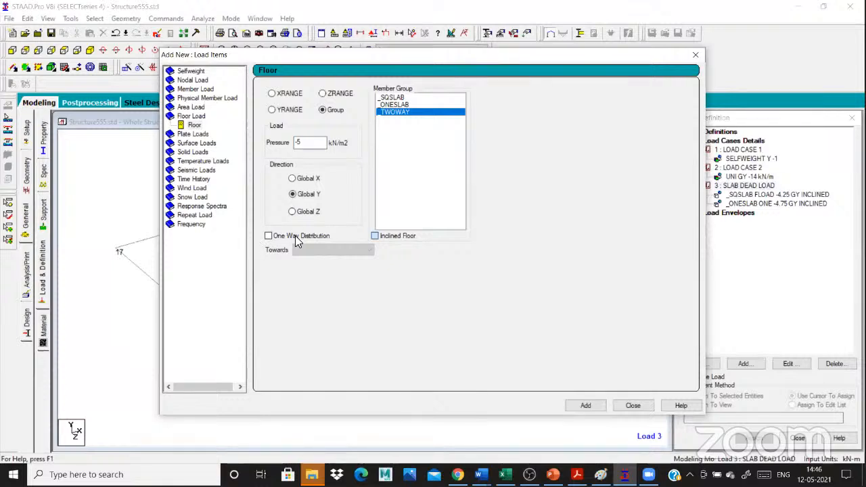
click(374, 236)
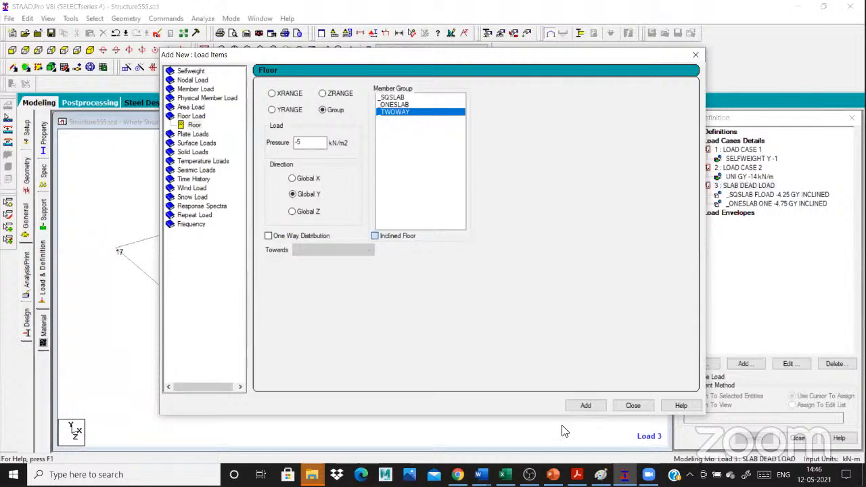
click(587, 404)
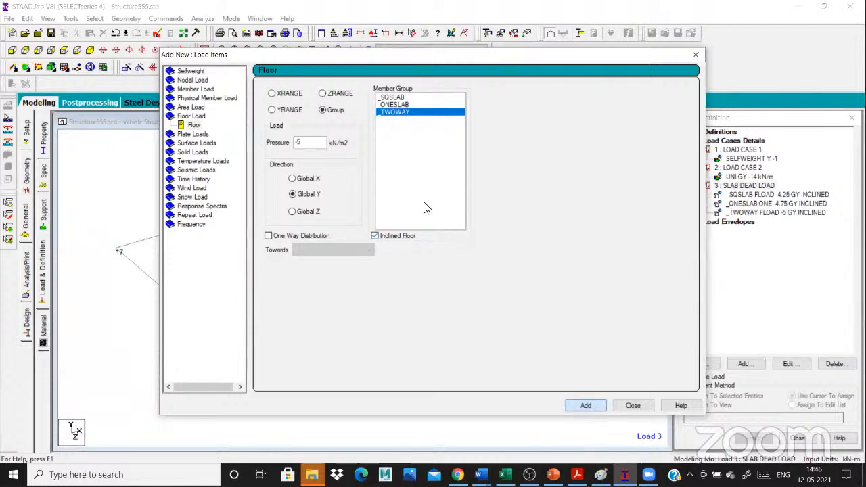
key(Escape)
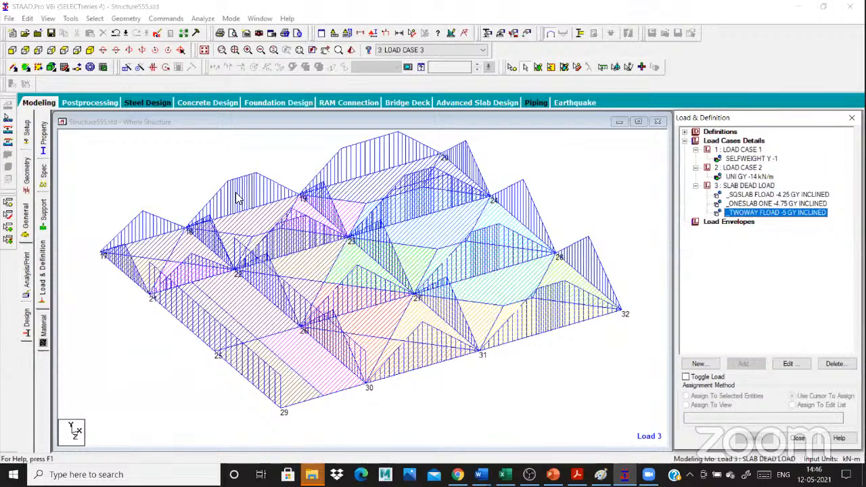
- Display the load values on the slab dead load diagram
scroll(337, 181, up, 1)
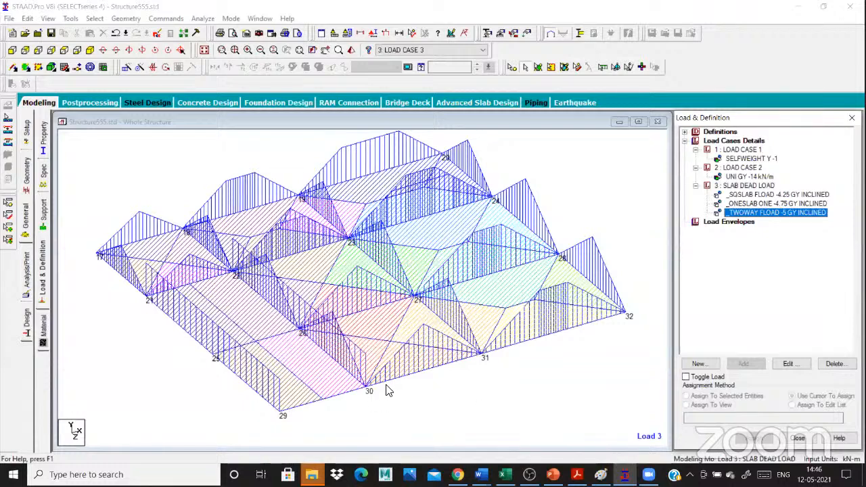
key(ctrl+l)
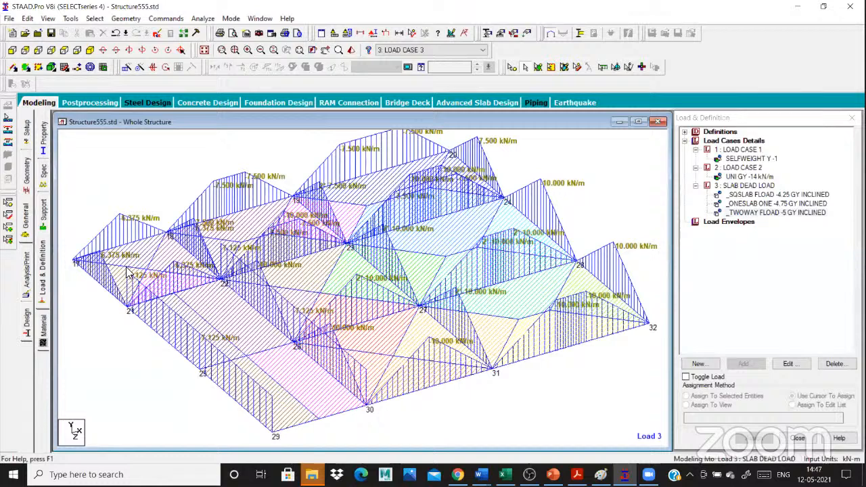
- Restore the whole structure view and isolate the floor plan at the level of node 33
scroll(128, 270, up, 1)
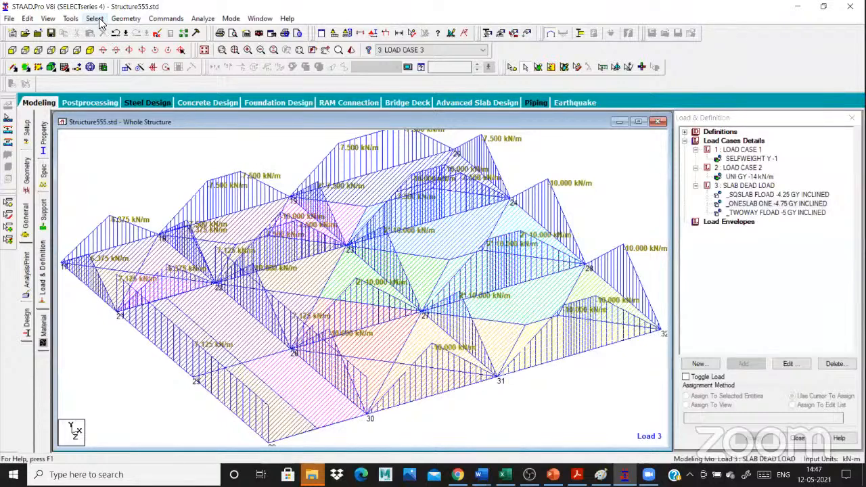
click(48, 18)
click(127, 269)
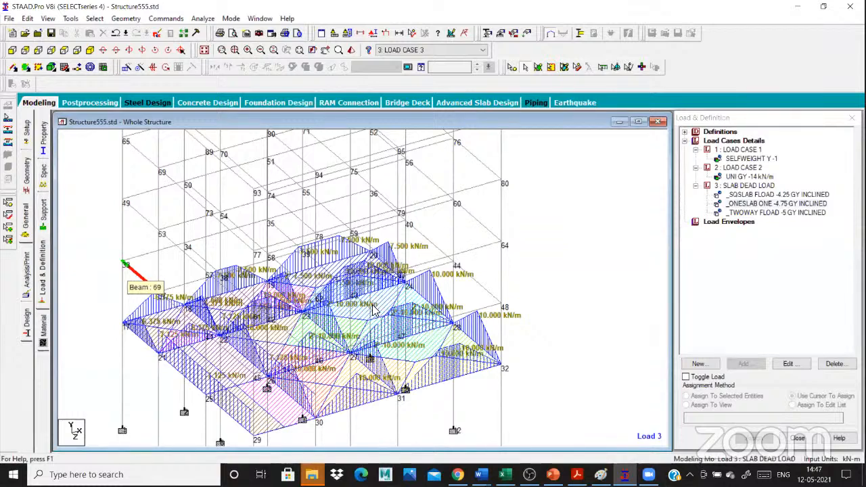
key(alt+s)
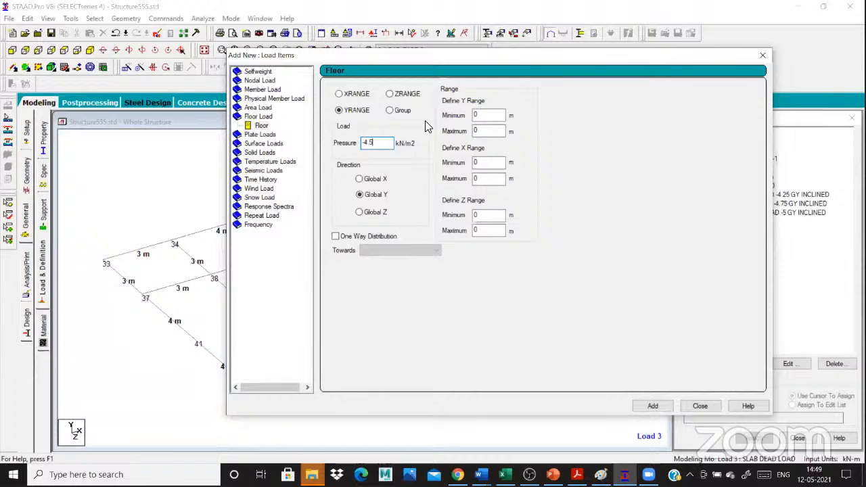
- Add a -4.5 kN/m2 Global Y floor load over Y 3 to 12 m, X 0 to 3 m and Z 0 to 3 m
key(Tab)
text(3)
double_click(482, 130)
text(12)
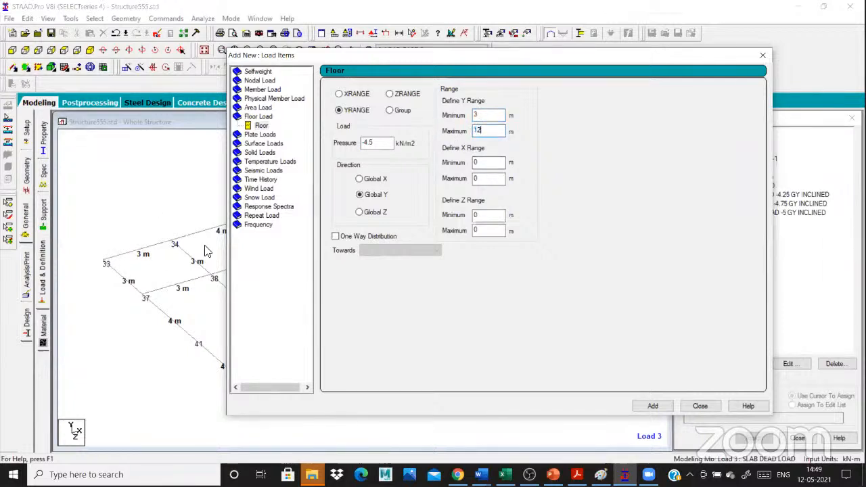
drag(481, 179, 434, 177)
text(3)
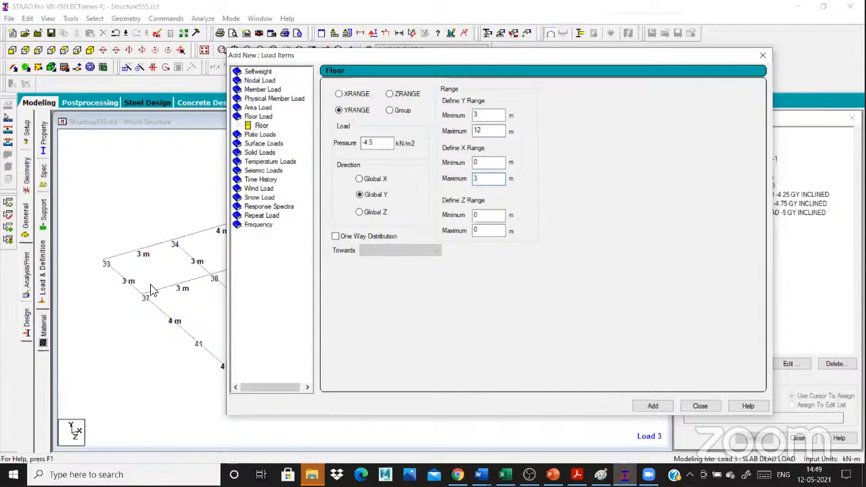
drag(491, 231, 389, 228)
text(3)
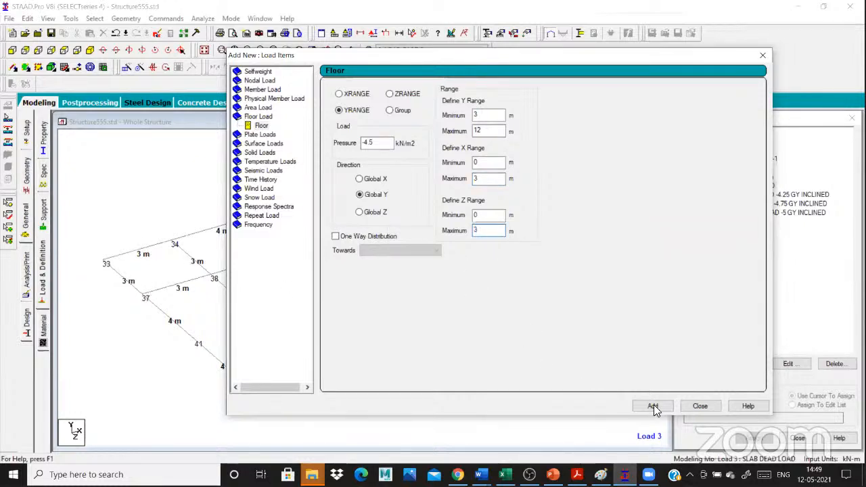
key(Return)
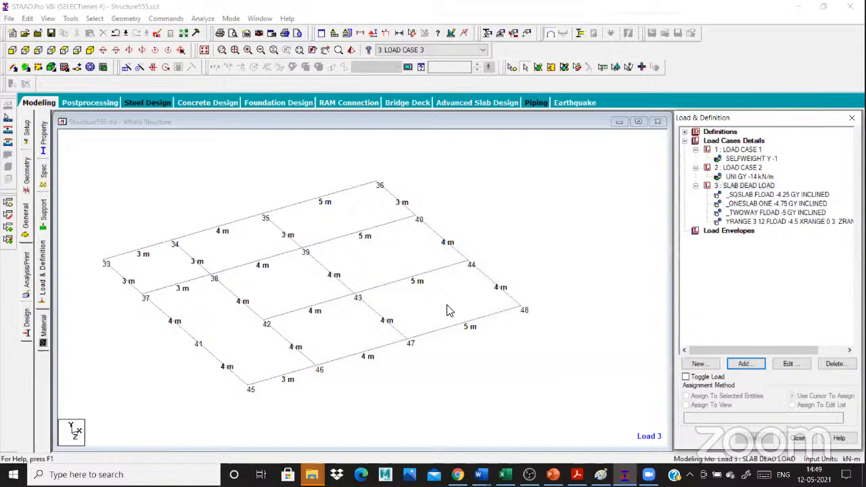
- Set the Y range maximum of the newly added -4.5 kN/m2 floor load to 18 m
key(alt+t)
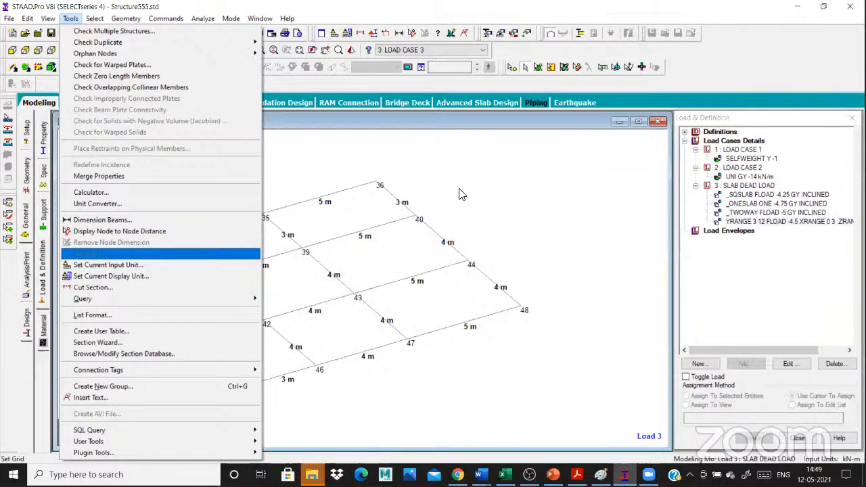
click(456, 210)
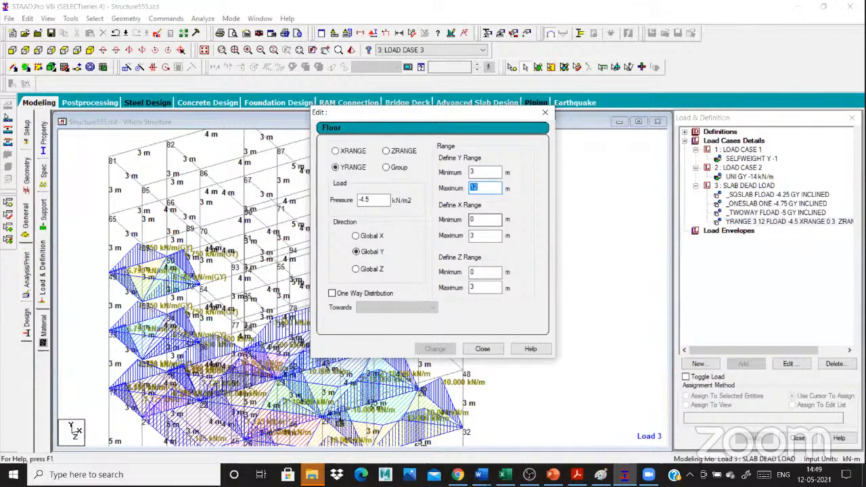
text(18)
click(435, 349)
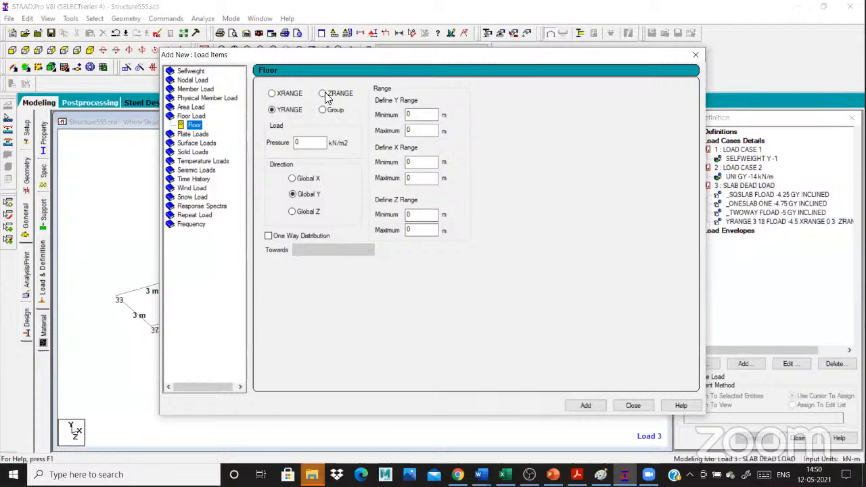
- Add a -5.5 kN/m2 one-way floor load towards the default longer direction over Y 3 to 18 m, X 0 to 3 m and Z 3 to 11 m
drag(296, 143, 394, 141)
text(-5.5)
key(Tab)
text(3)
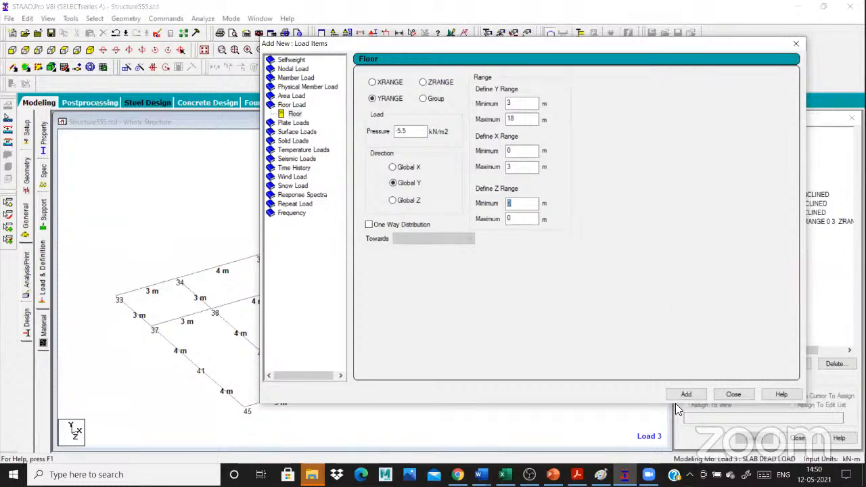
text(3)
key(Tab)
text(11)
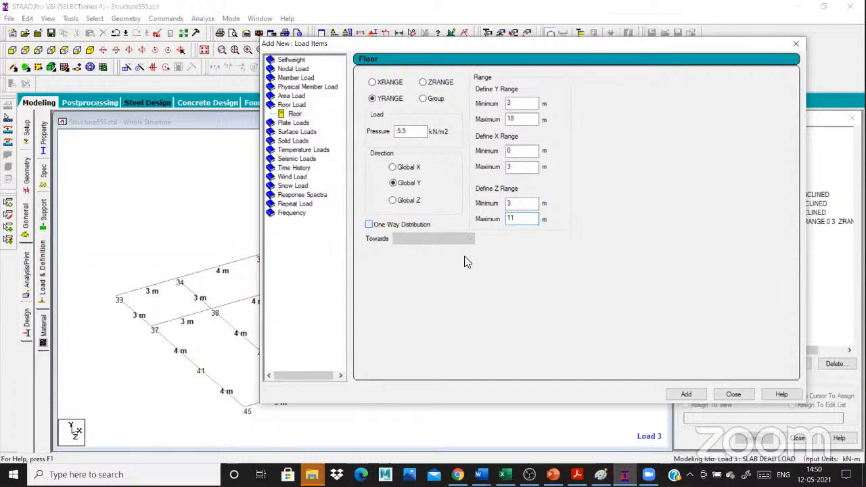
click(385, 229)
click(686, 395)
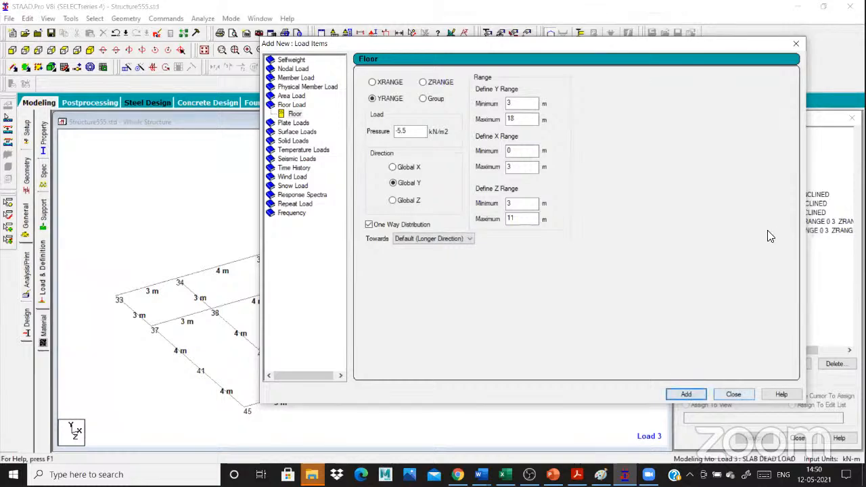
key(Return)
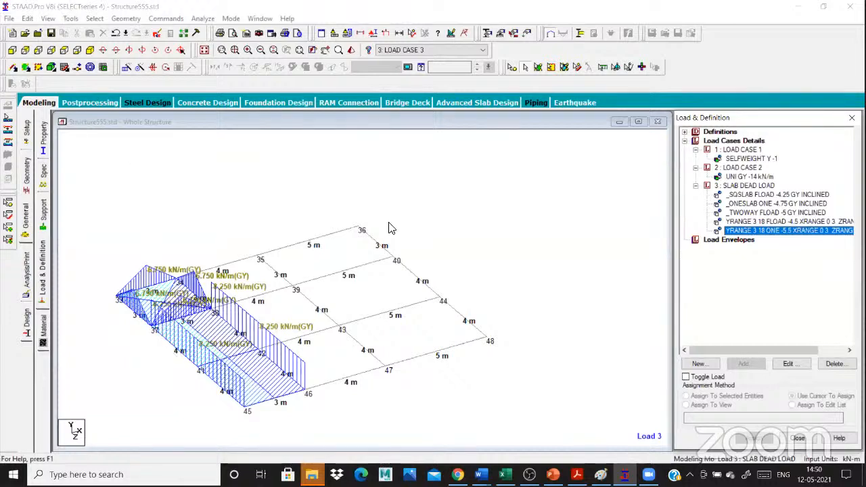
- Examine how the Y-range floor loads are distributed over the storeys of the whole structure
click(369, 239)
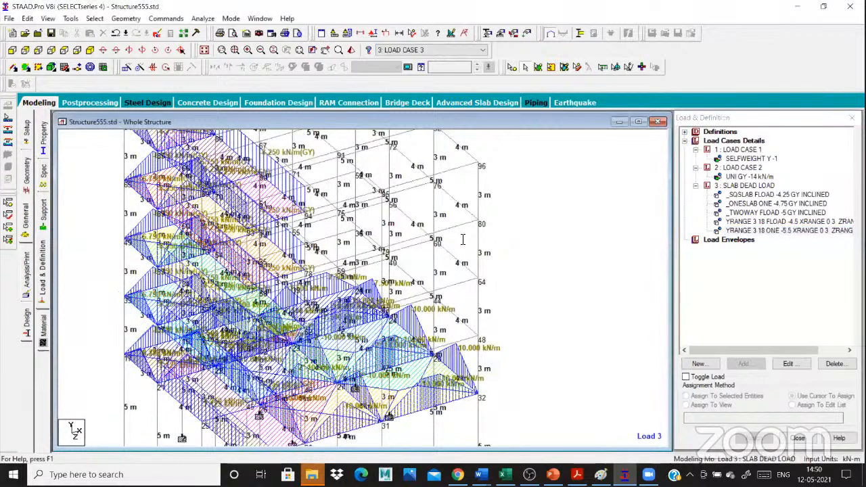
scroll(459, 237, down, 1)
scroll(377, 309, down, 1)
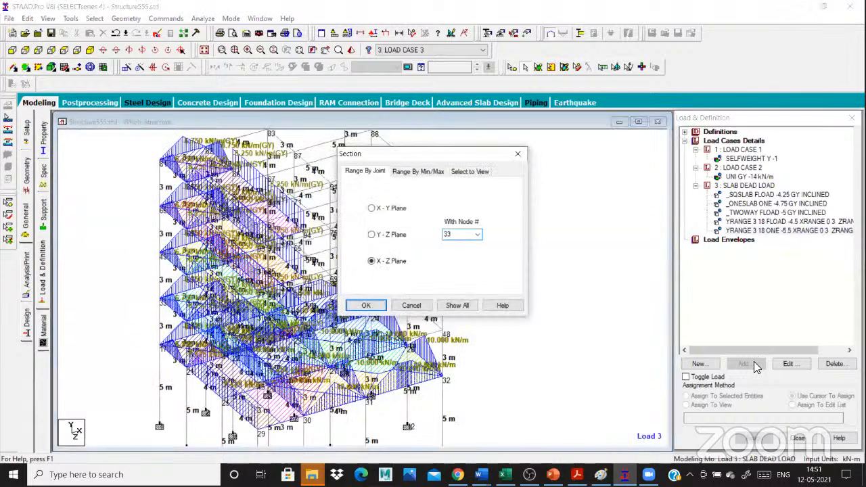
- Isolate the X-Z plane at node 33 and start a 4.5 kN/m2 Global Y floor load with a Y range of 3 to 18 m
key(Return)
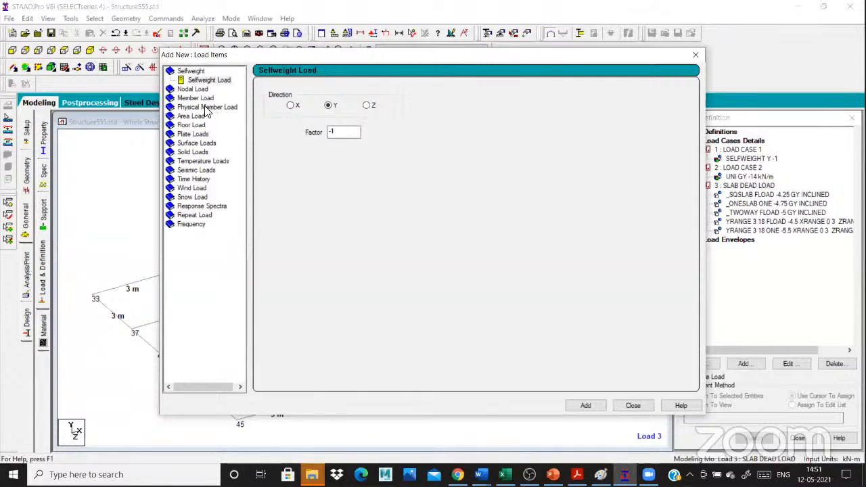
click(196, 127)
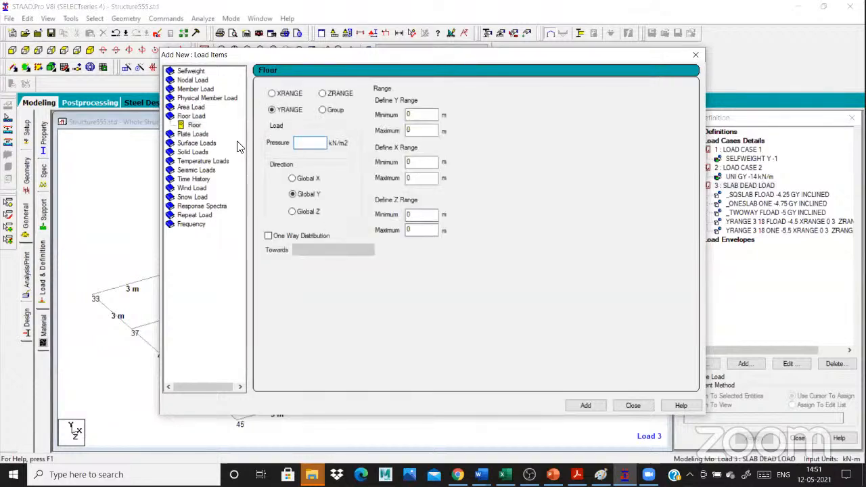
text(4.5)
click(374, 121)
text(3)
key(Tab)
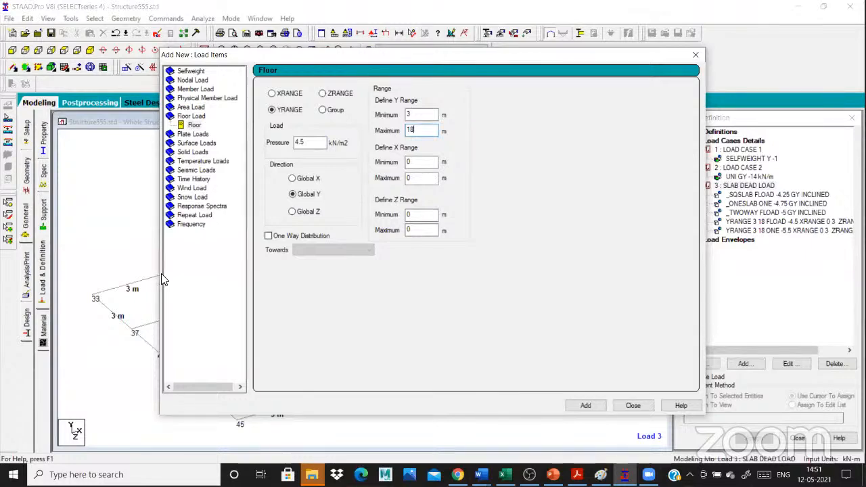
- Set the floor load's X range to 3 to 12 m and Z range to 0 to 11 m, and add it
drag(419, 56, 633, 76)
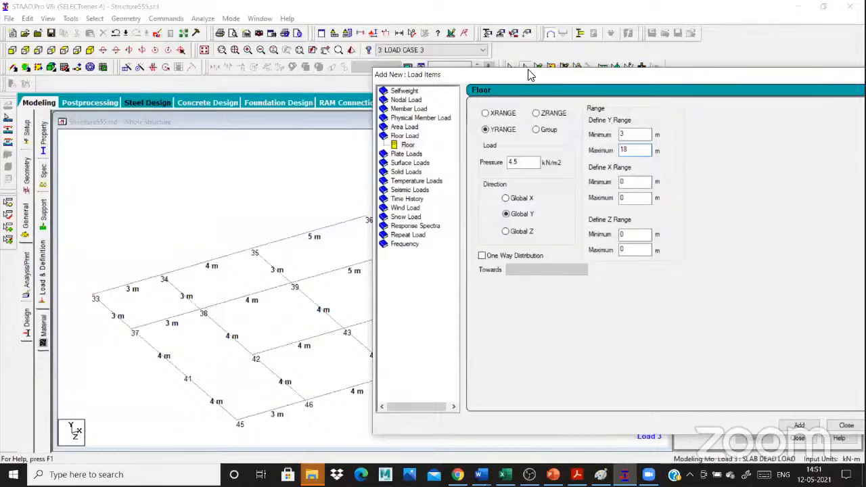
key(Tab)
text(3)
drag(414, 74, 400, 288)
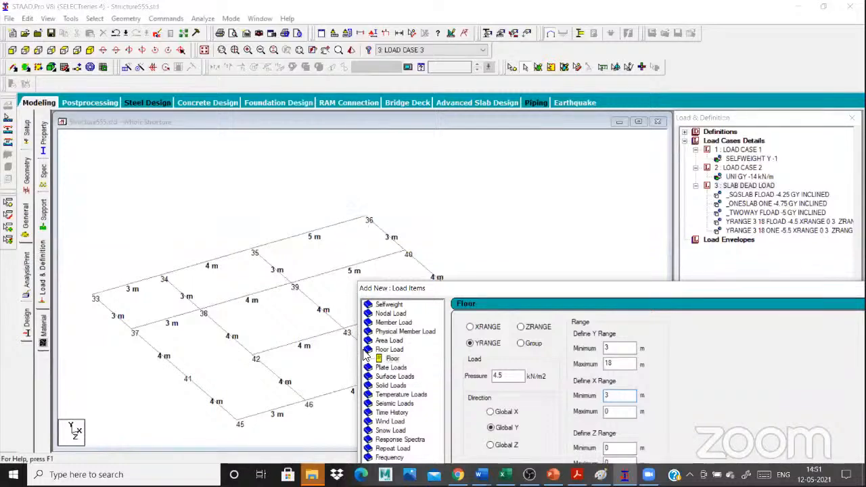
click(421, 272)
drag(455, 143, 414, 413)
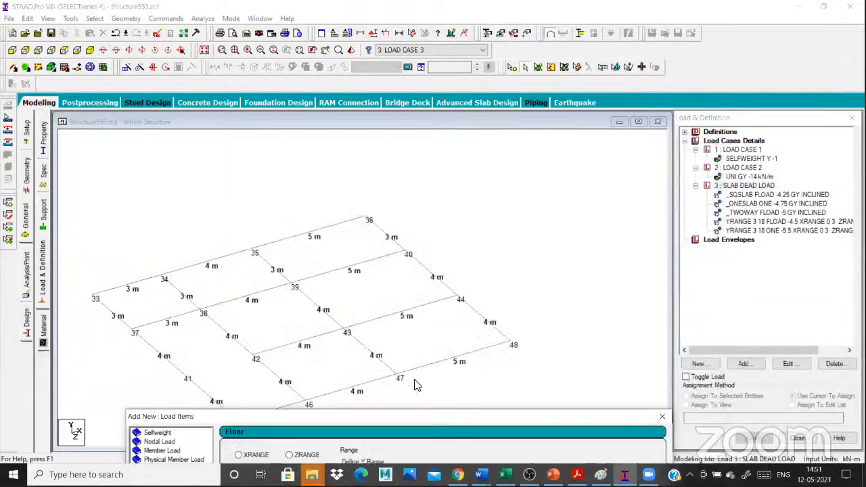
click(363, 262)
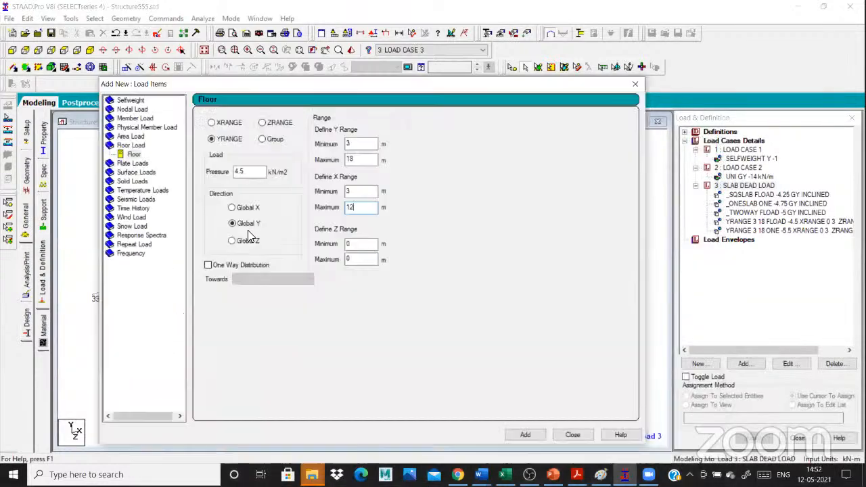
text(11)
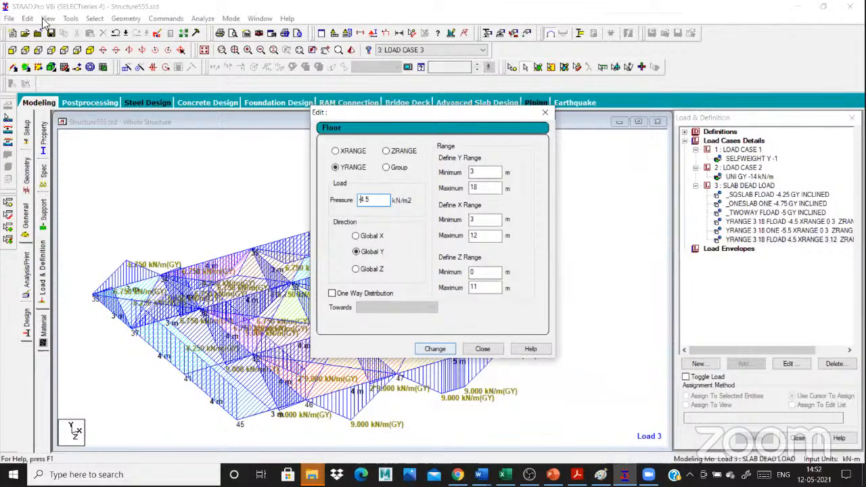
- Change the pressure of the last floor load to -4.5 kN/m2 and review the loads on the whole structure
key(Return)
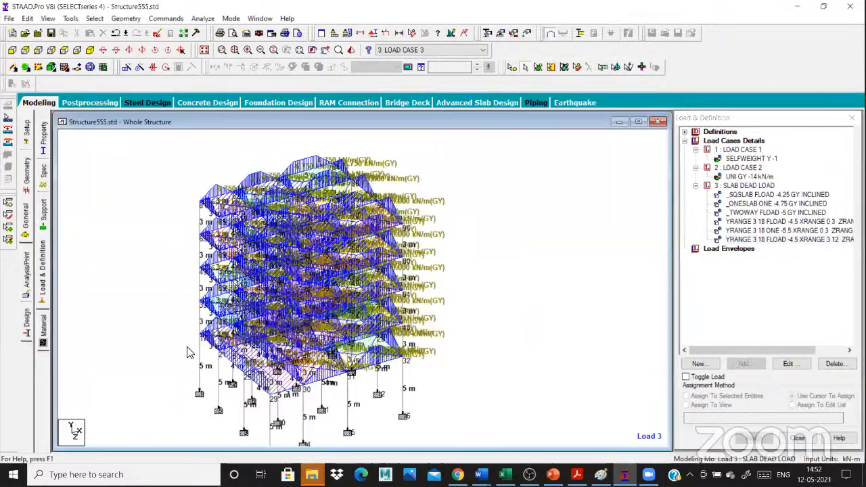
click(202, 346)
scroll(369, 315, up, 1)
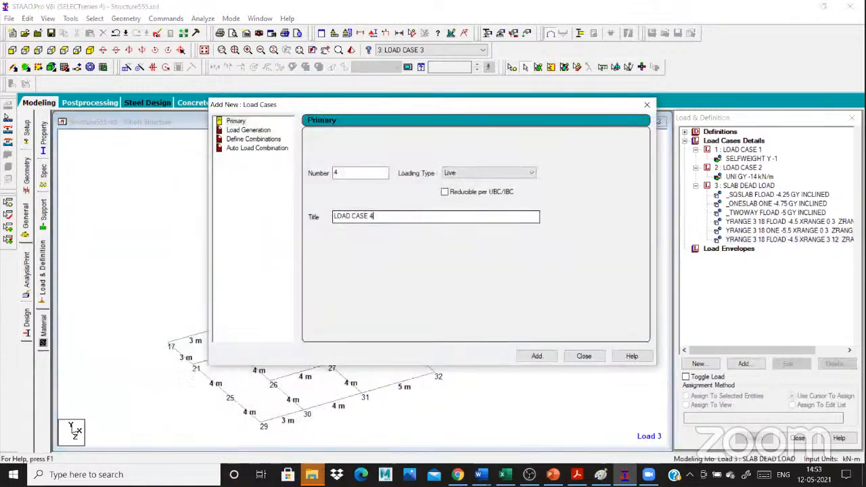
- Add primary load case 4 of the Live loading type with the title LIVELOAD
key(ctrl+a)
text(L)
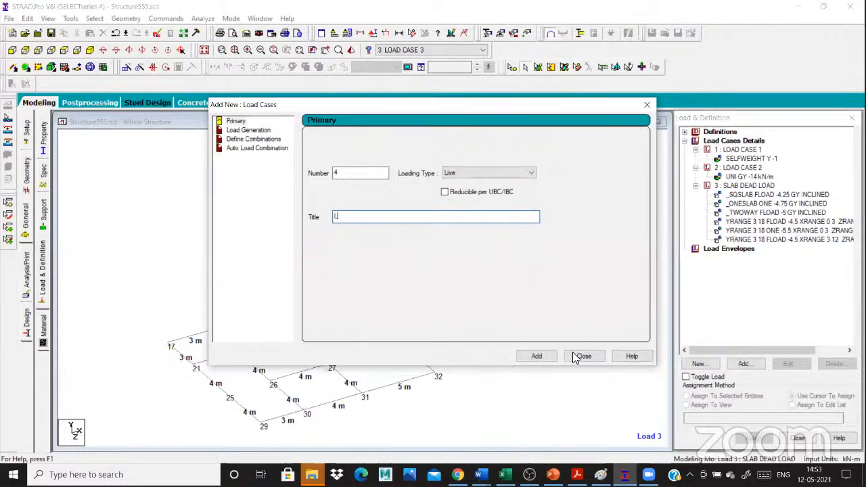
text(IVELOAD)
key(Return)
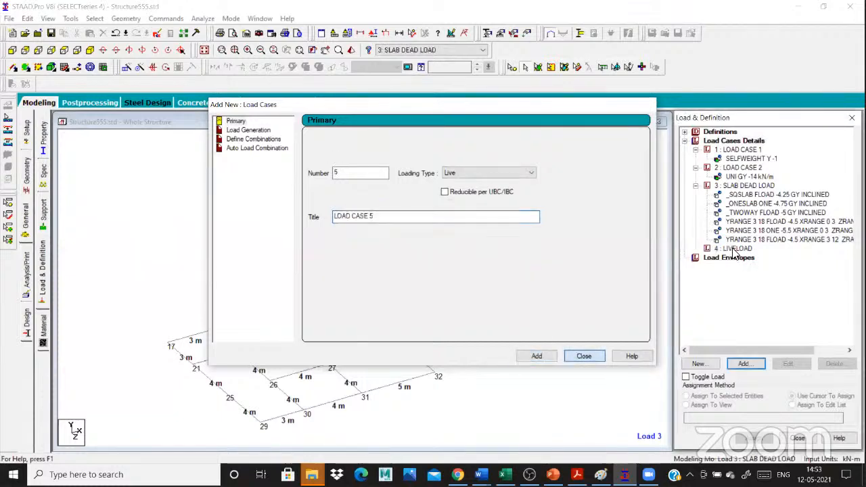
key(Escape)
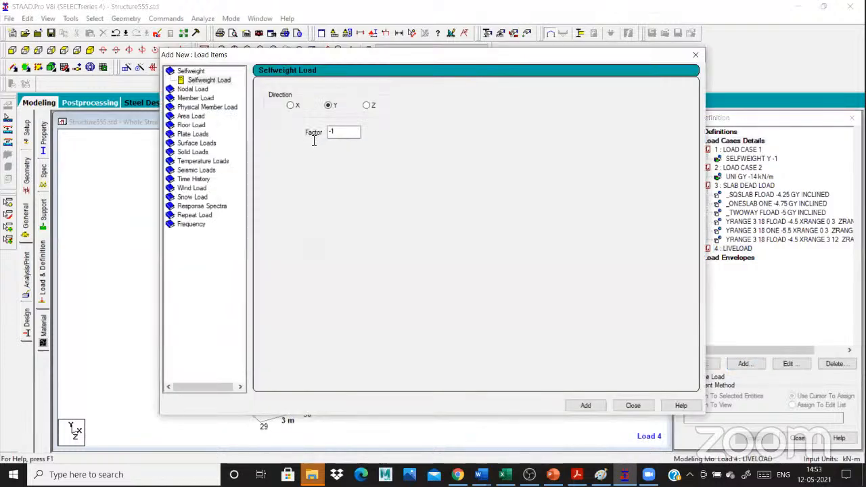
- Start a -2 kN/m2 Global Y floor load in the LIVELOAD case with a Y range of 0 to 18 m
click(192, 125)
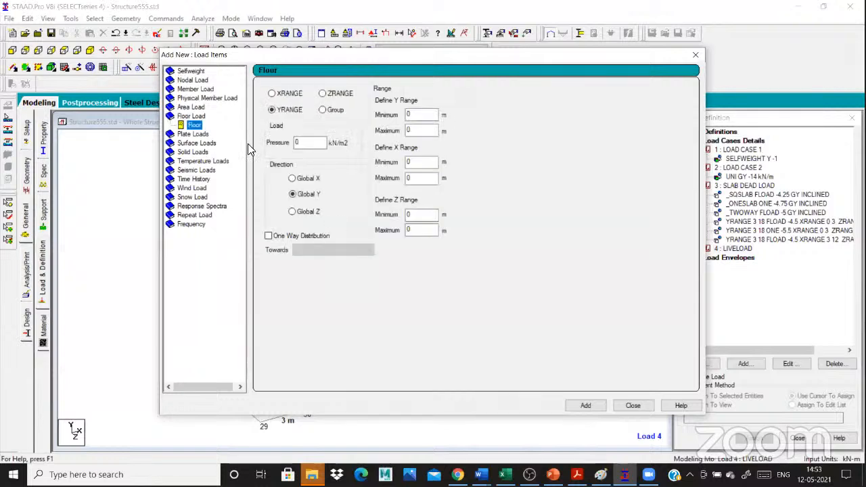
double_click(301, 142)
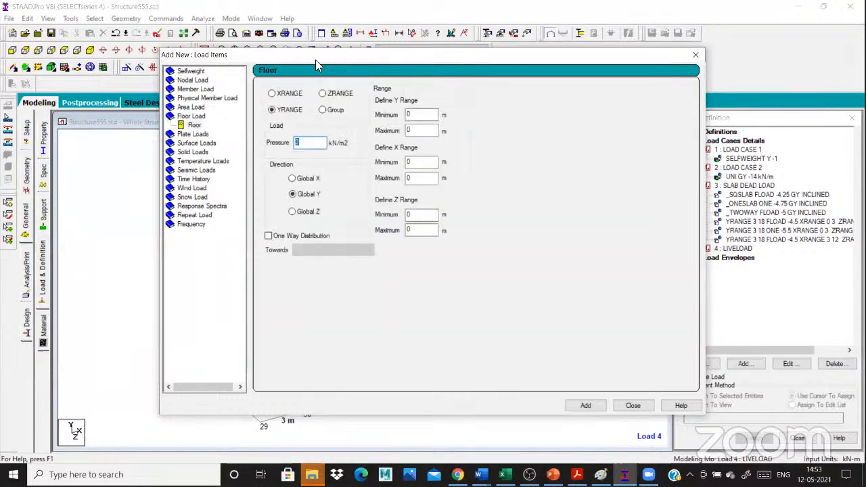
key(BackSpace)
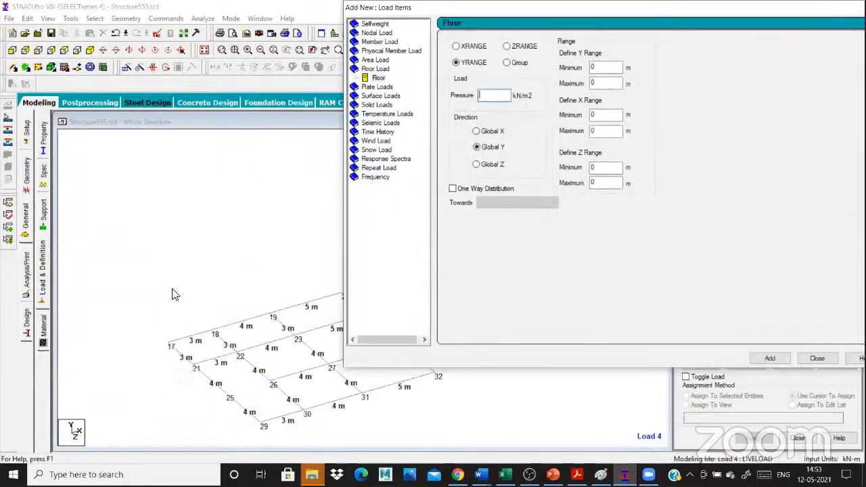
scroll(172, 294, up, 2)
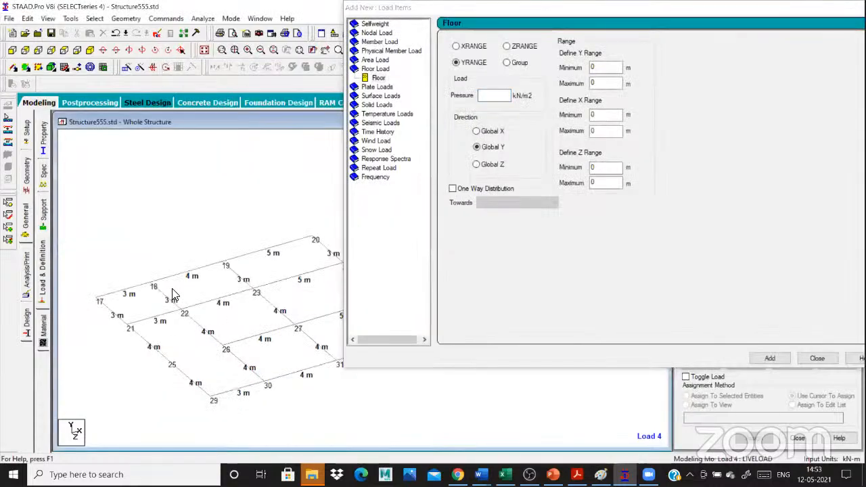
scroll(206, 332, down, 1)
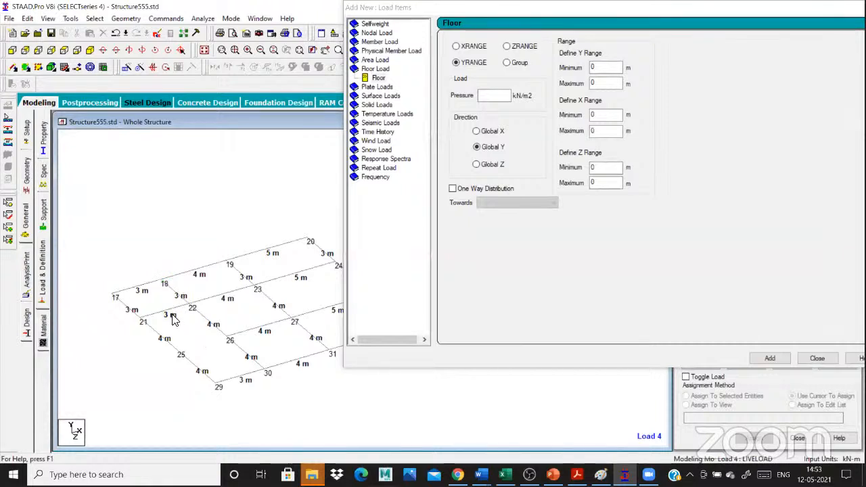
scroll(160, 302, up, 1)
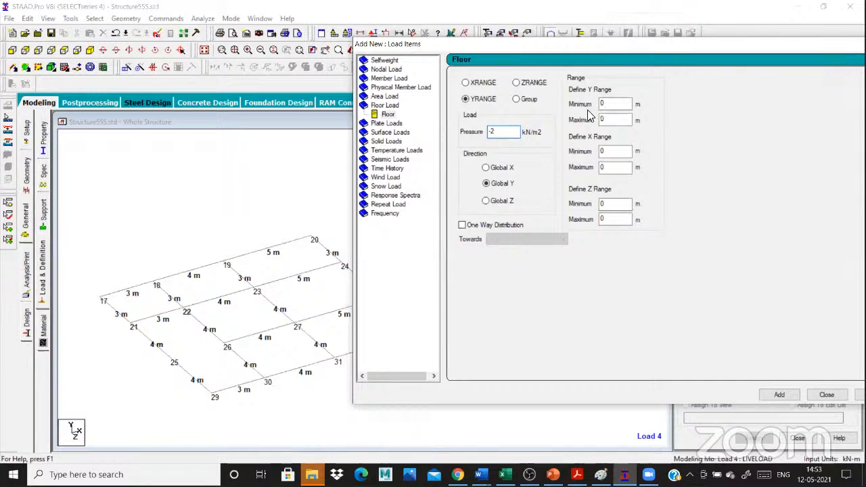
drag(555, 44, 536, 48)
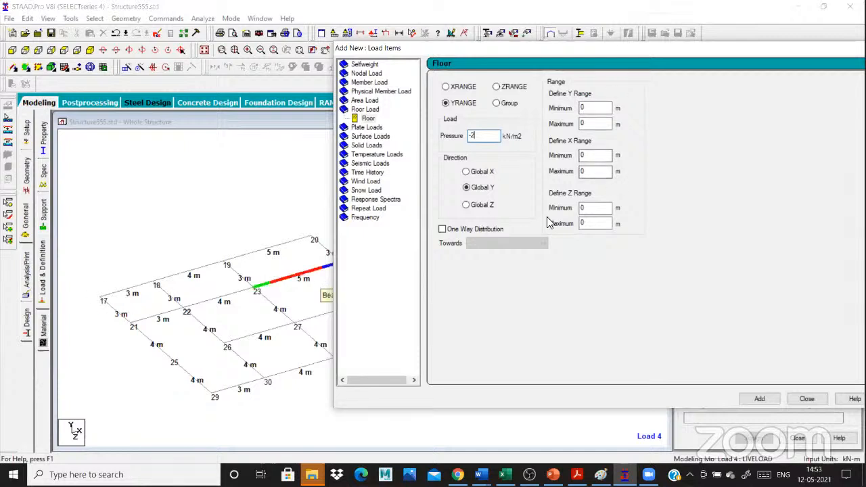
drag(583, 124, 596, 157)
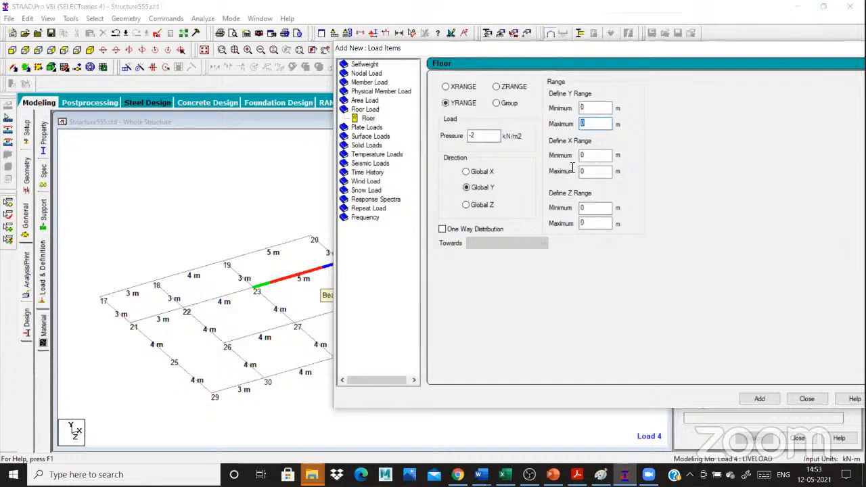
text(18)
key(Tab)
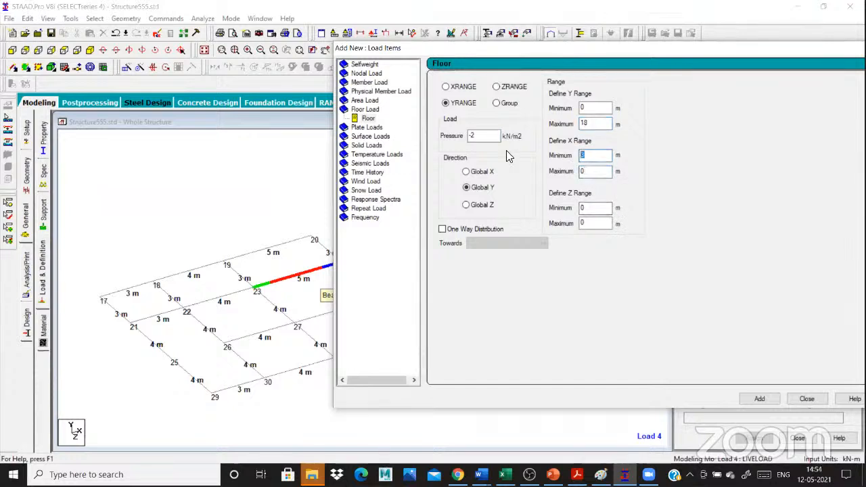
- Set the floor load's X range to 0 to 3 m and Z range to 0 to 3 m, and add it
text(0)
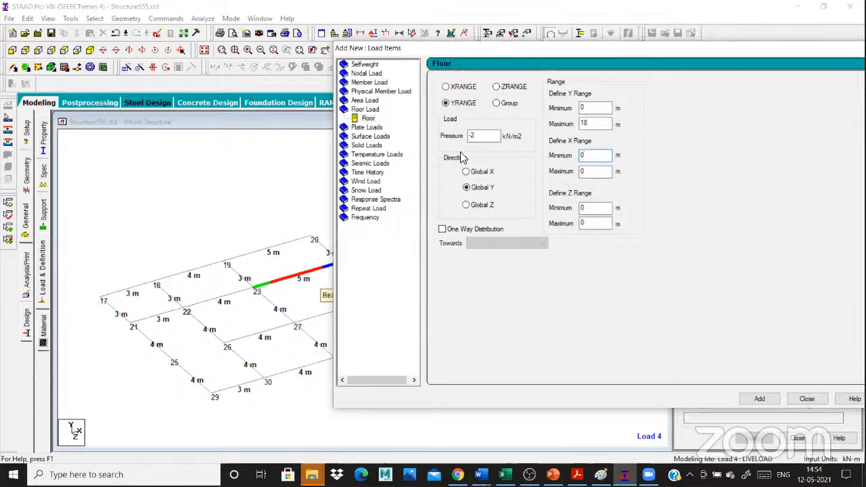
key(Tab)
text(3)
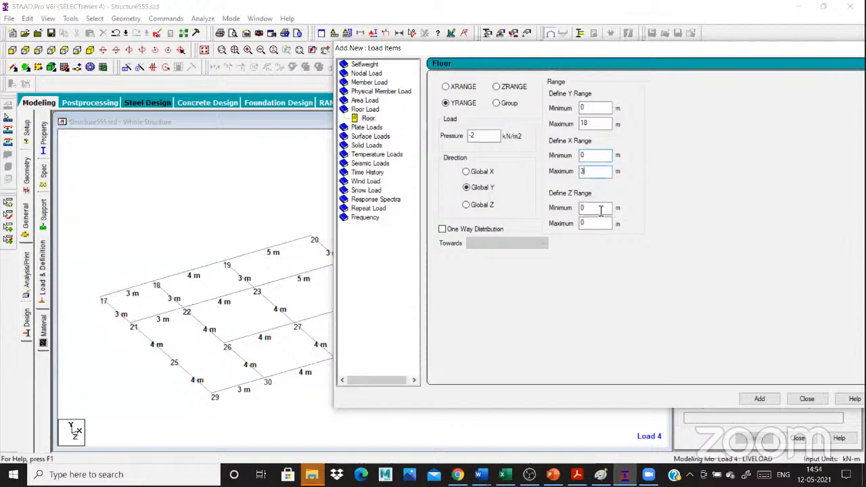
key(Tab)
key(Tab)
text(3)
click(775, 400)
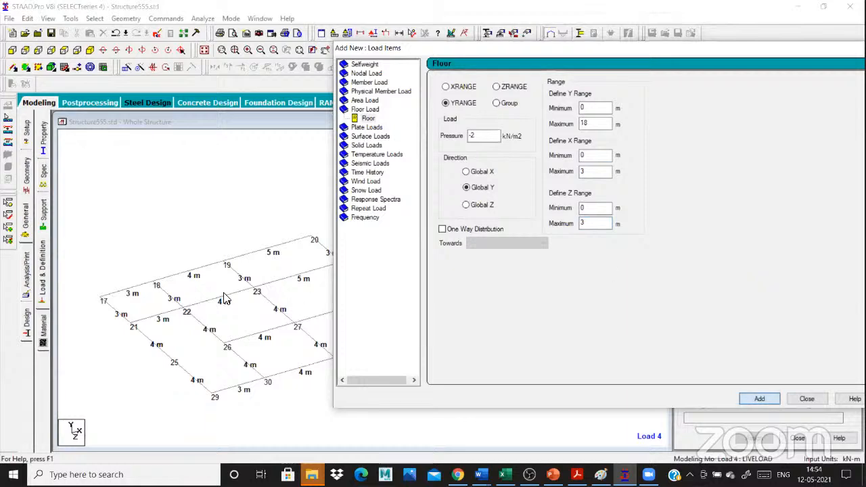
click(759, 399)
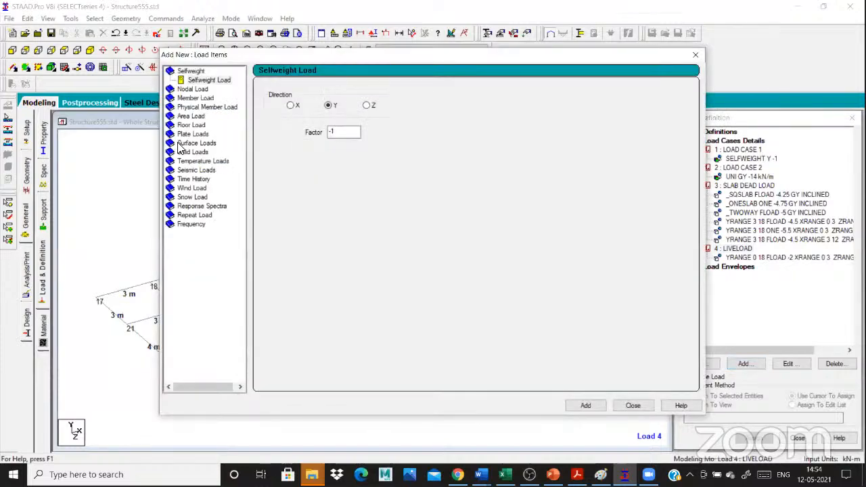
- Add a -3 kN/m2 one-way floor load in Global Y for Y 0 to 18 m, X 0 to 3 m and Z 3 to 11 m
click(191, 124)
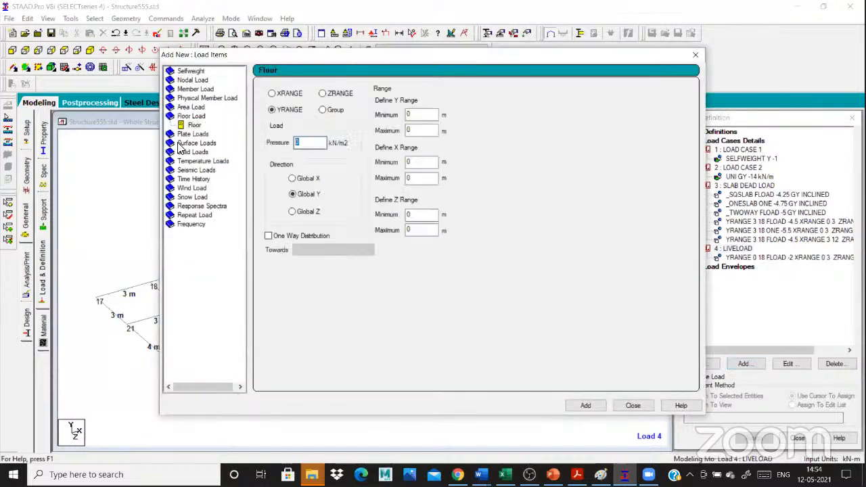
text(-3)
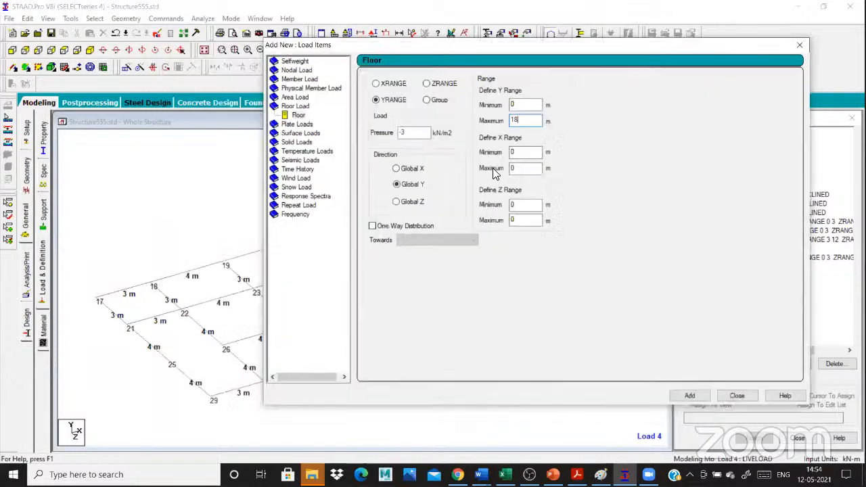
text(3)
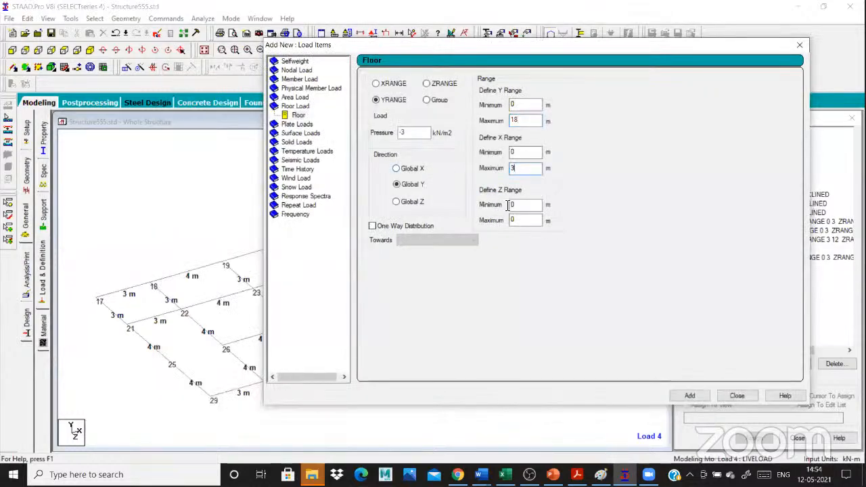
key(Tab)
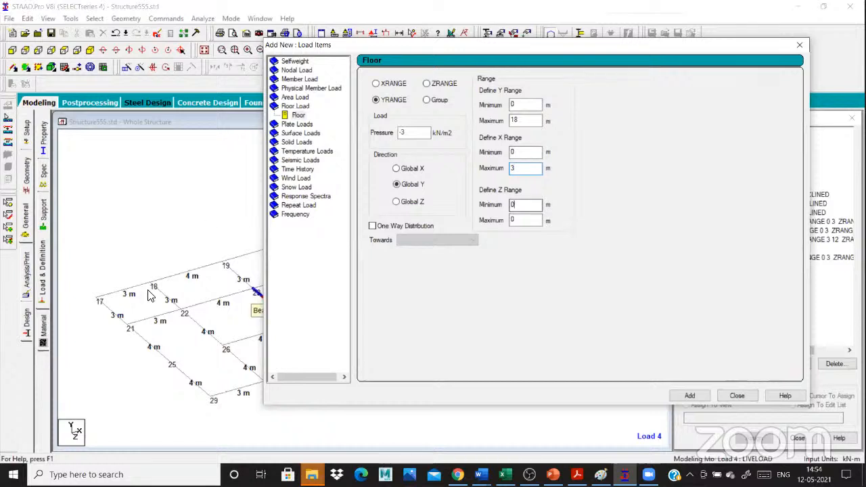
text(3)
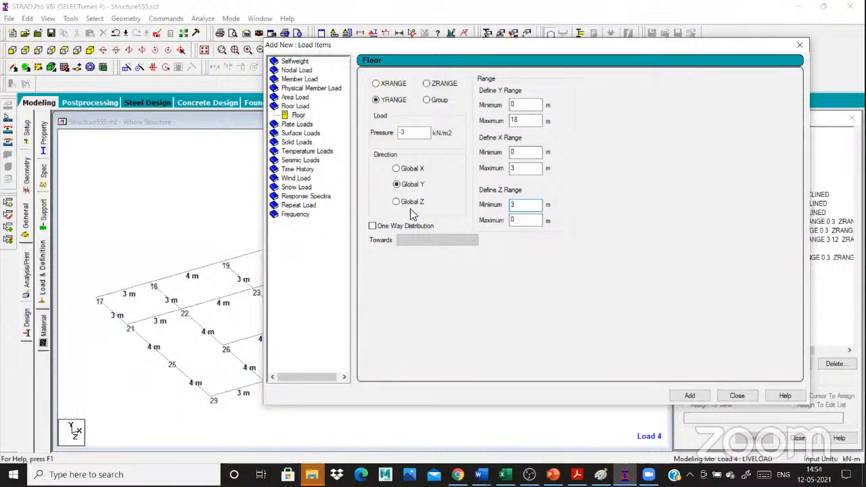
key(Tab)
text(11)
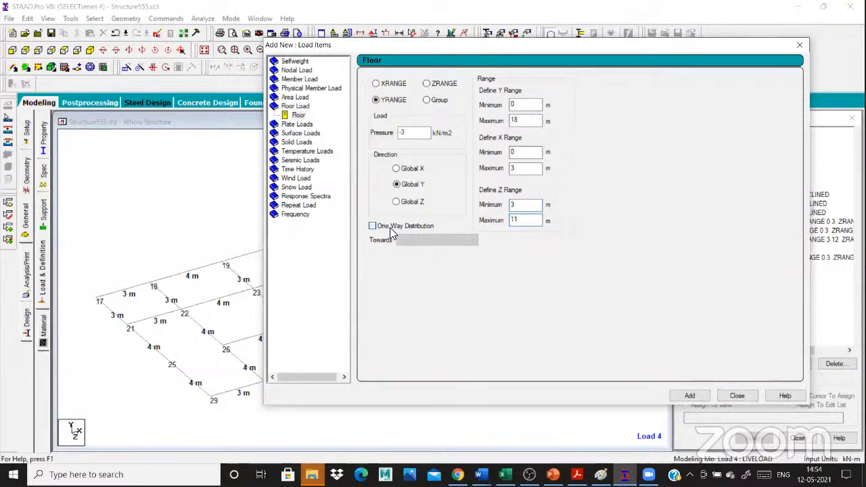
click(390, 228)
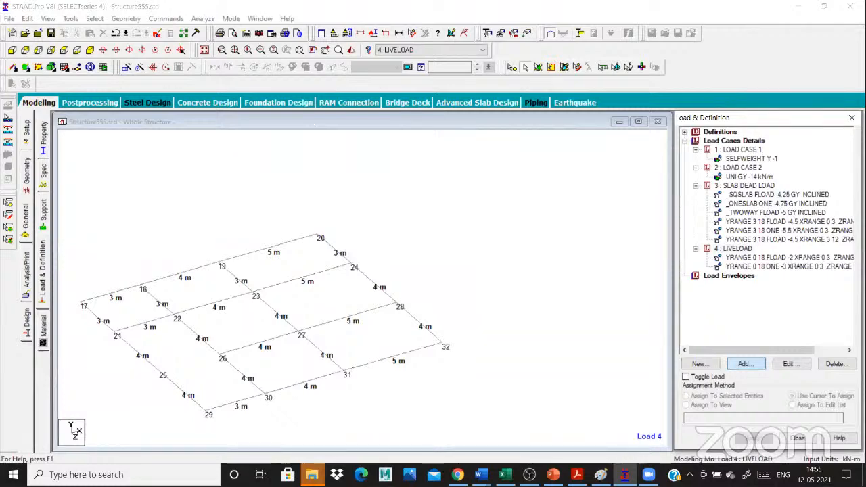
- Start a -3.5 kN/m2 Global Y floor load in the LIVELOAD case with a Y range of 0 to 18 m
click(746, 364)
click(191, 126)
drag(304, 143, 265, 147)
text(-3.5)
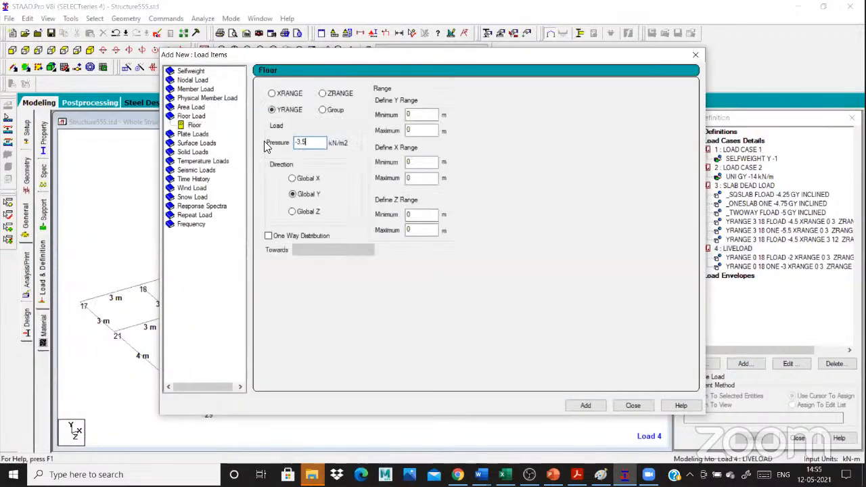
click(423, 119)
key(Tab)
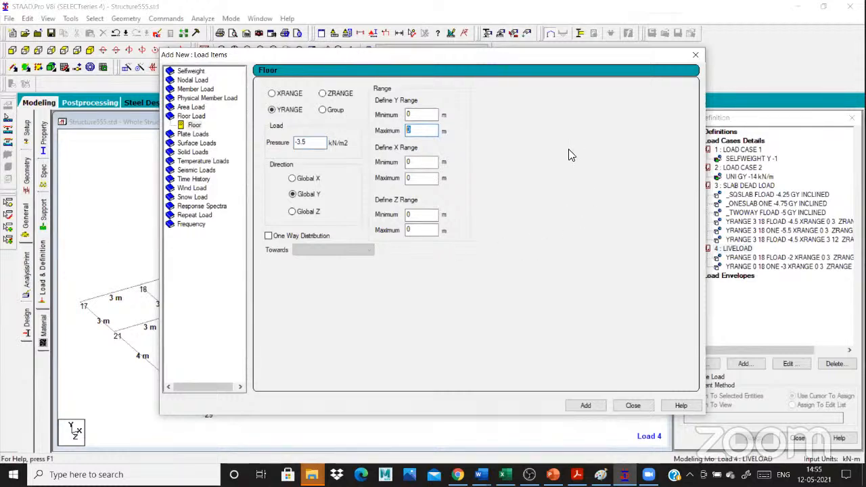
text(18)
drag(434, 55, 669, 67)
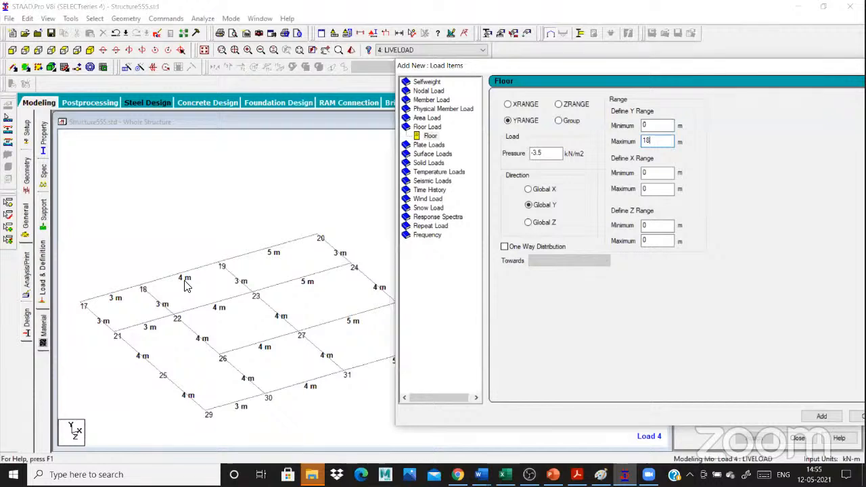
- Set the floor load's X range to 3 to 12 m and Z range to 0 to 11 m, and add it to LIVELOAD
key(Tab)
text(3)
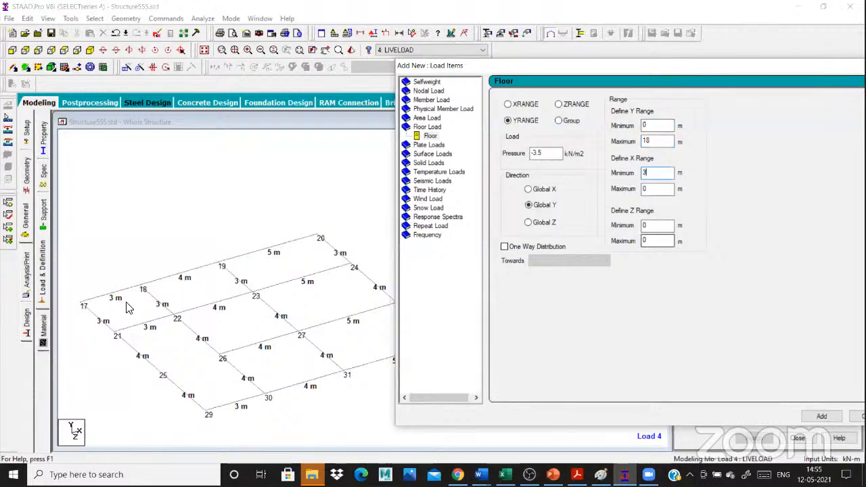
key(Tab)
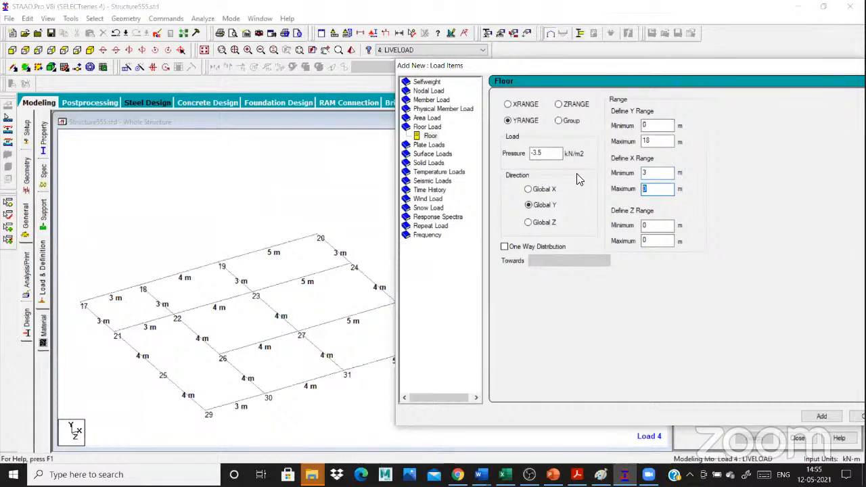
text(11)
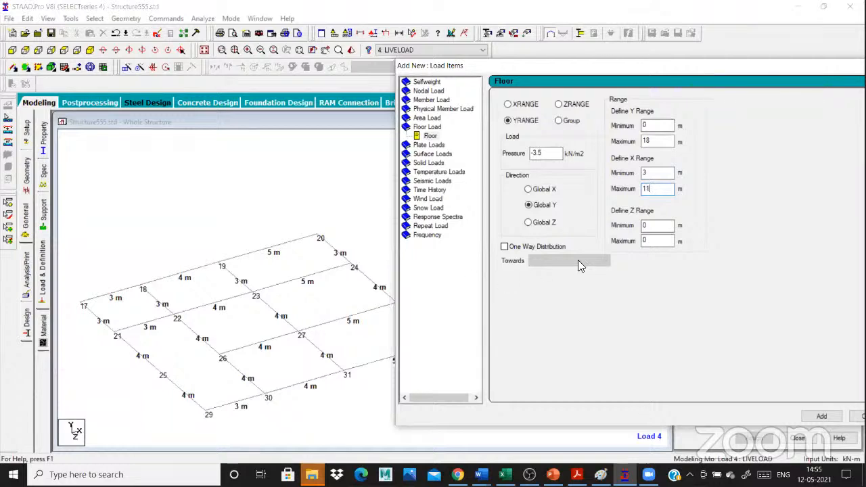
drag(650, 241, 614, 241)
text(11)
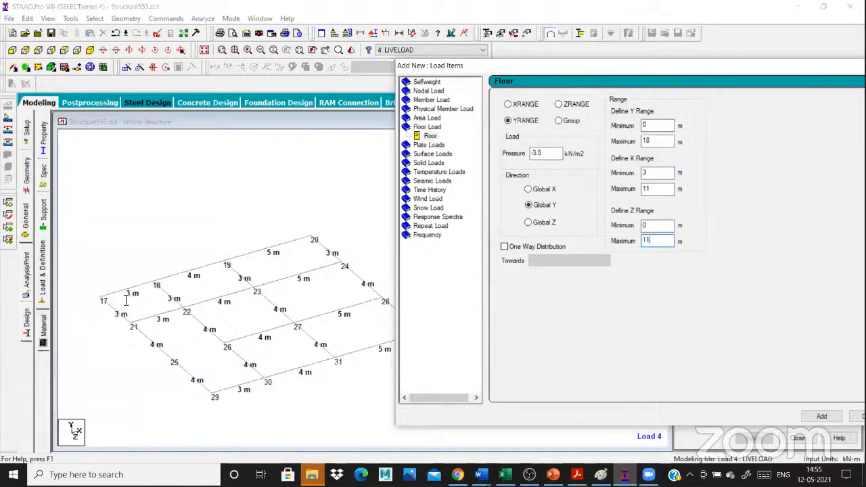
double_click(663, 189)
text(1)
click(822, 416)
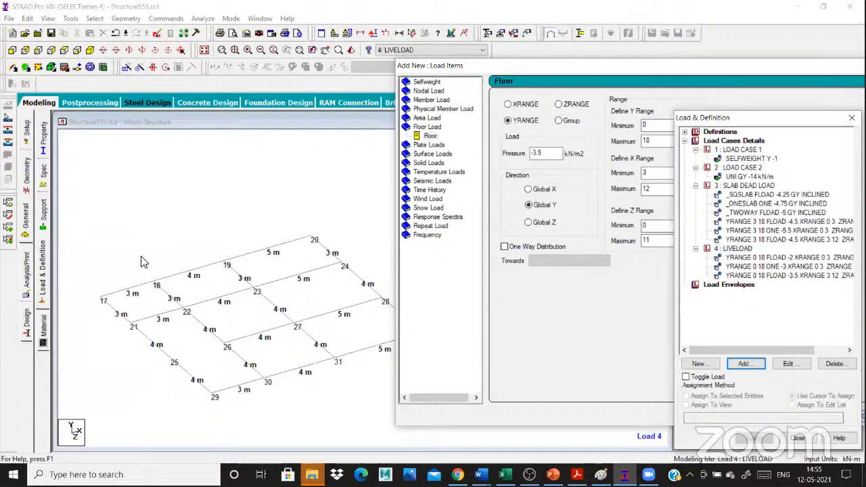
- Review the last live floor load, the _SQSLAB slab dead load and the -14 kN/m member load on the structure
key(Return)
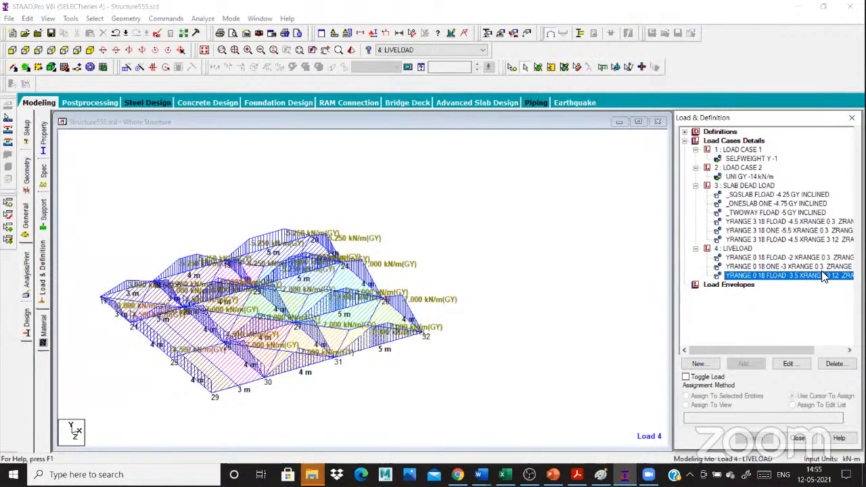
click(782, 197)
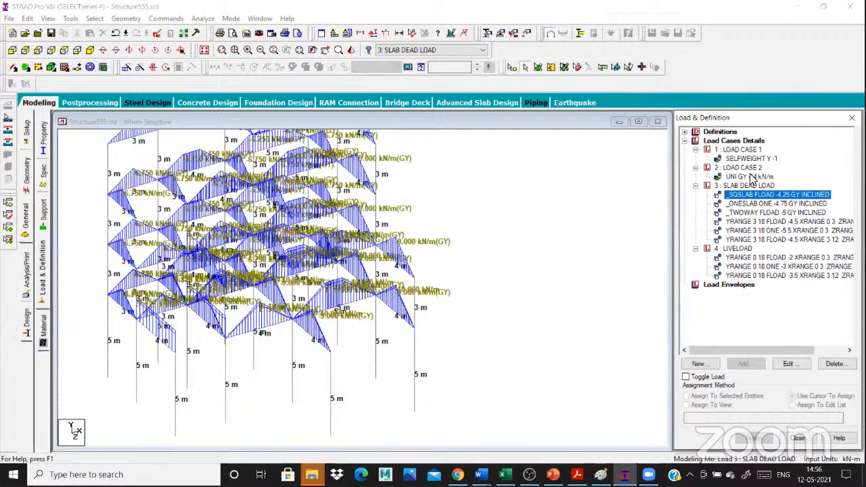
click(750, 176)
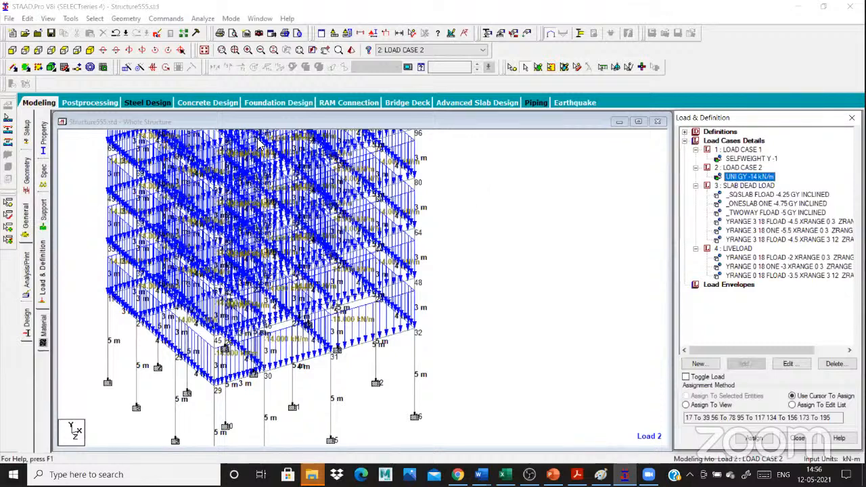
- Add normal load combination 5 containing load cases 1 to 4, each with a factor of 1.5
click(505, 233)
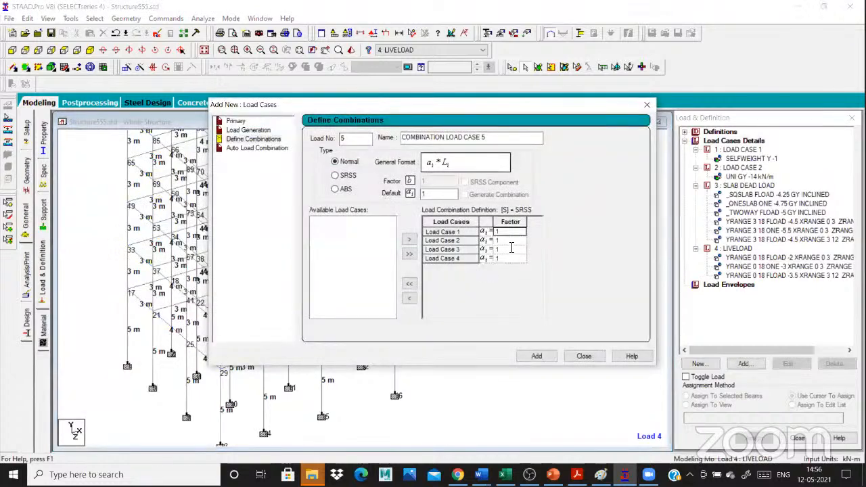
click(512, 249)
text(1.5)
click(502, 260)
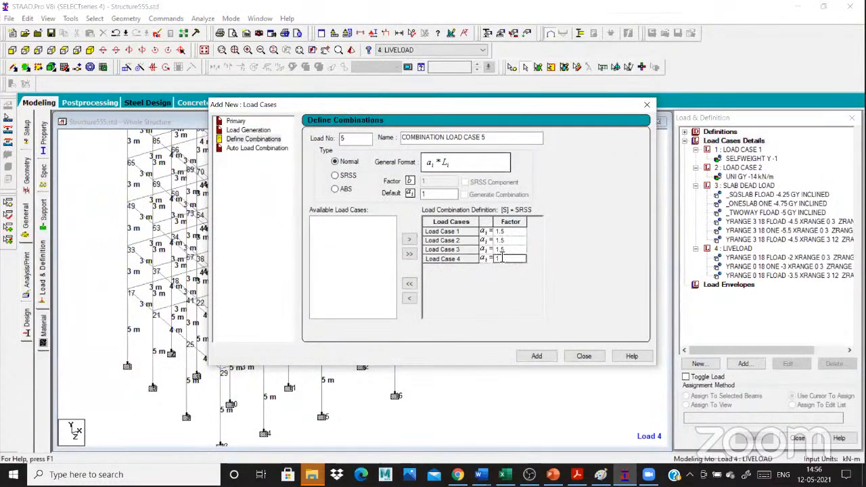
click(503, 258)
text(.5)
click(542, 350)
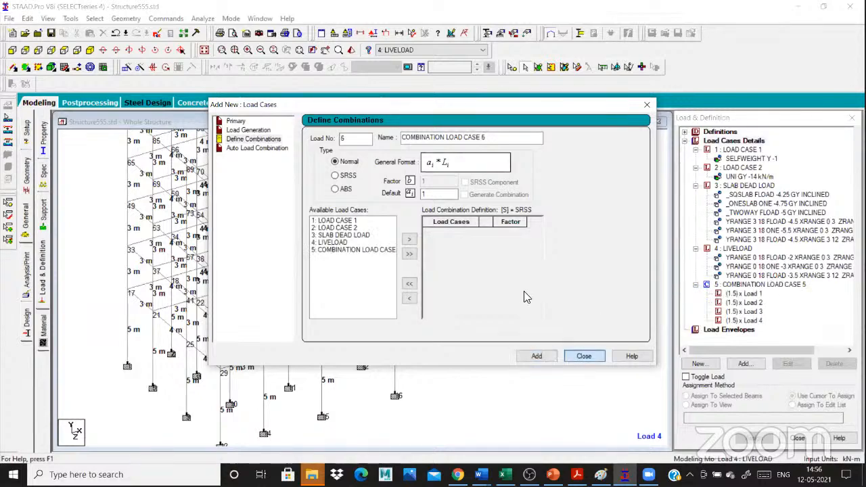
click(582, 357)
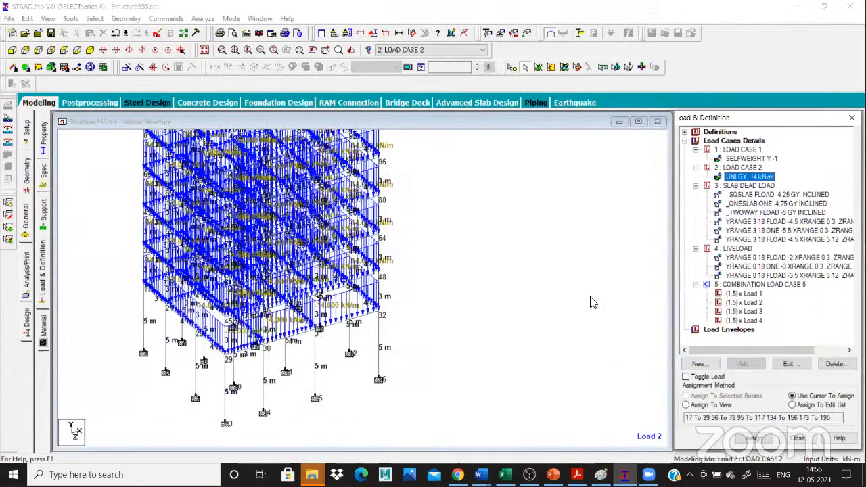
- Examine the Bending-Z diagram and start-end moment of roof beam 173 between nodes 81 and 82 under combination load case 5
click(762, 292)
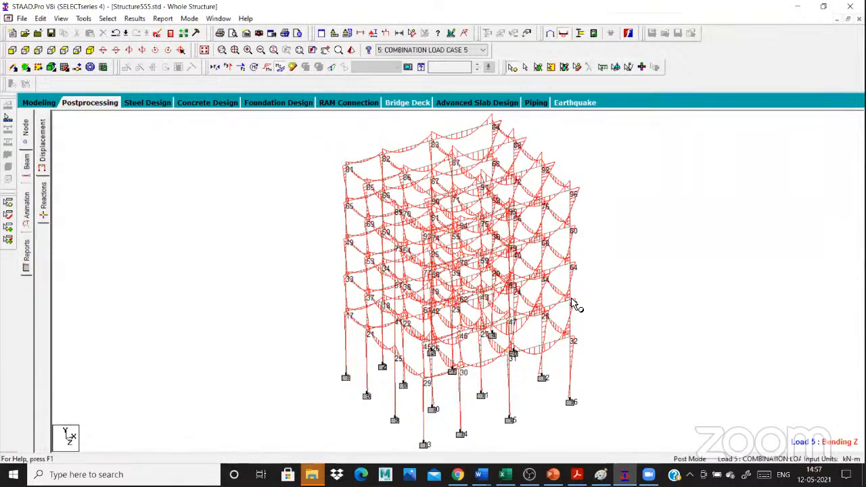
scroll(574, 305, up, 2)
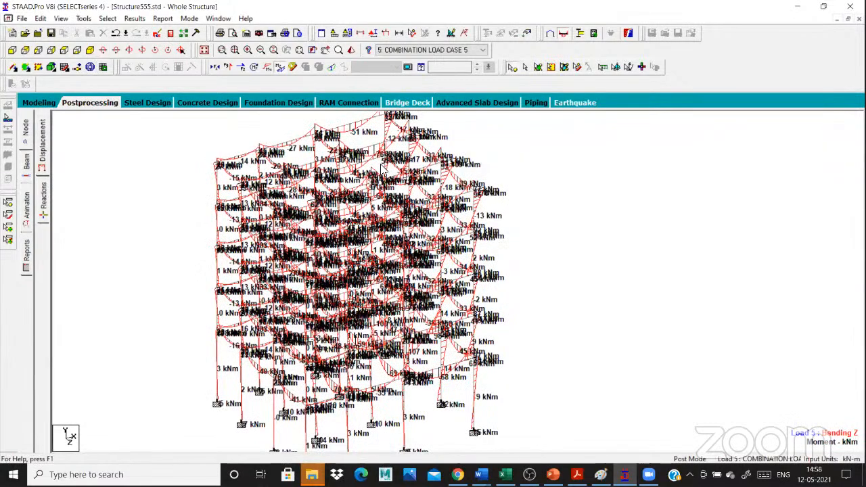
double_click(317, 296)
click(317, 312)
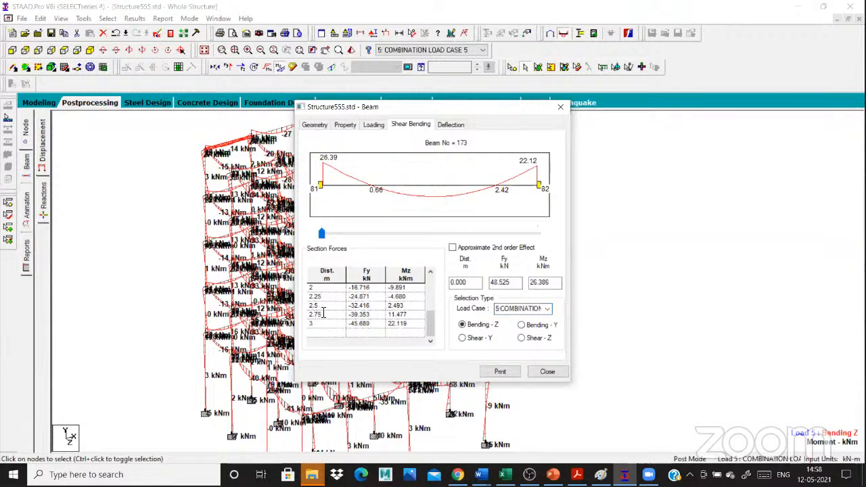
drag(492, 285, 529, 287)
click(553, 287)
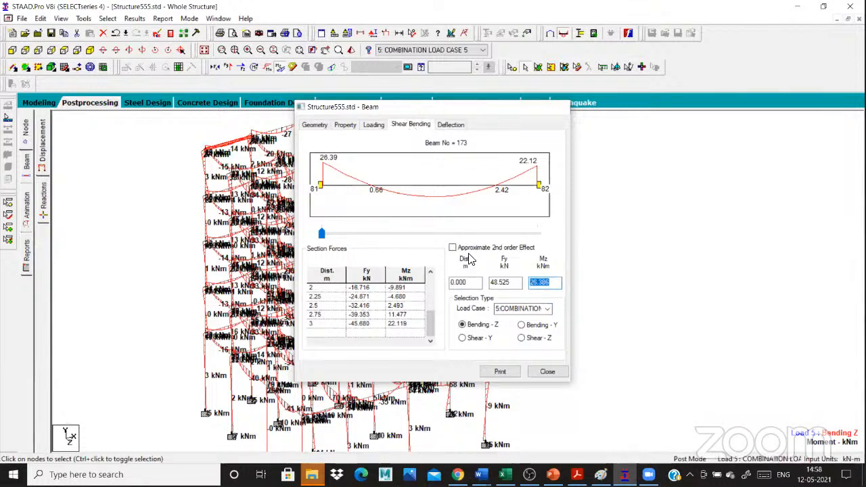
key(Escape)
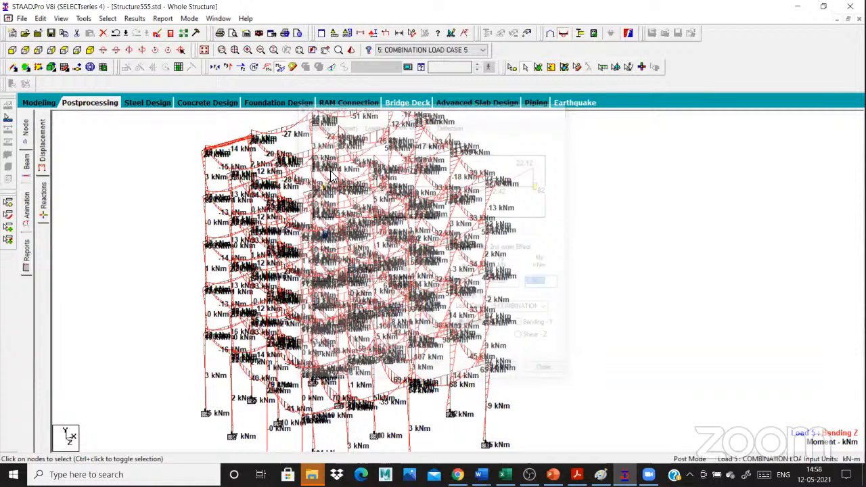
- Compare the Bending-Z and Bending-Y diagrams of beam 30 between nodes 17 and 21 under combination load case 5
double_click(419, 189)
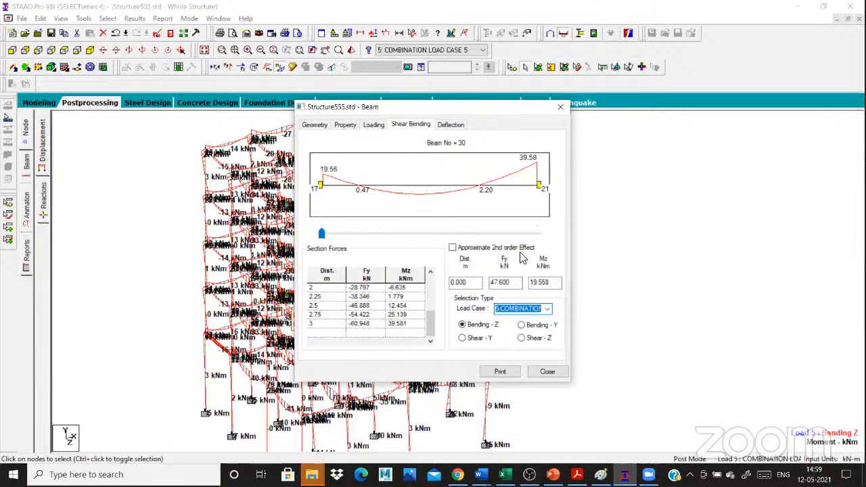
click(528, 327)
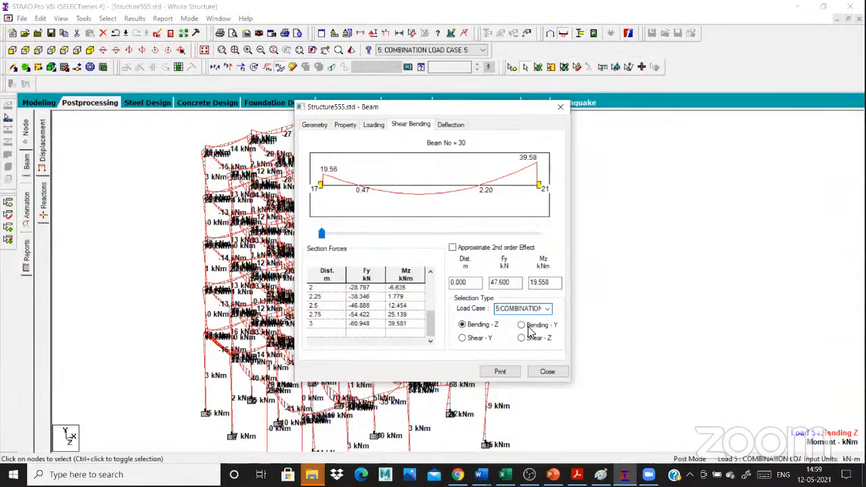
click(530, 328)
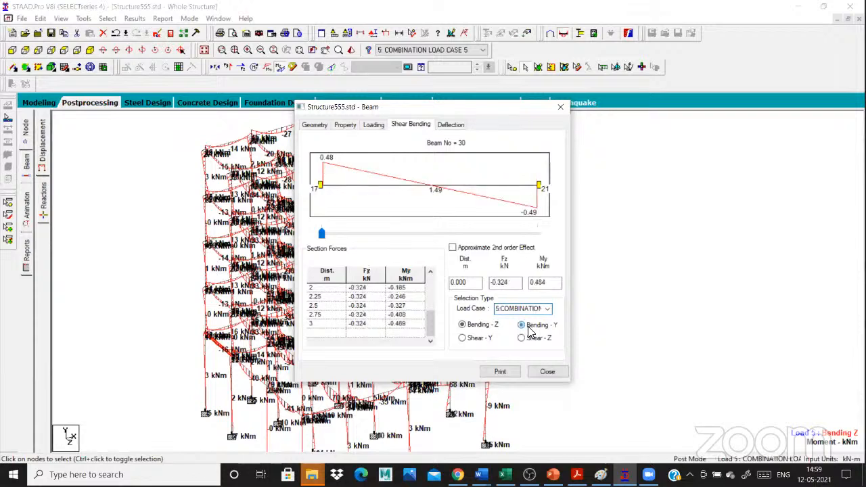
click(498, 326)
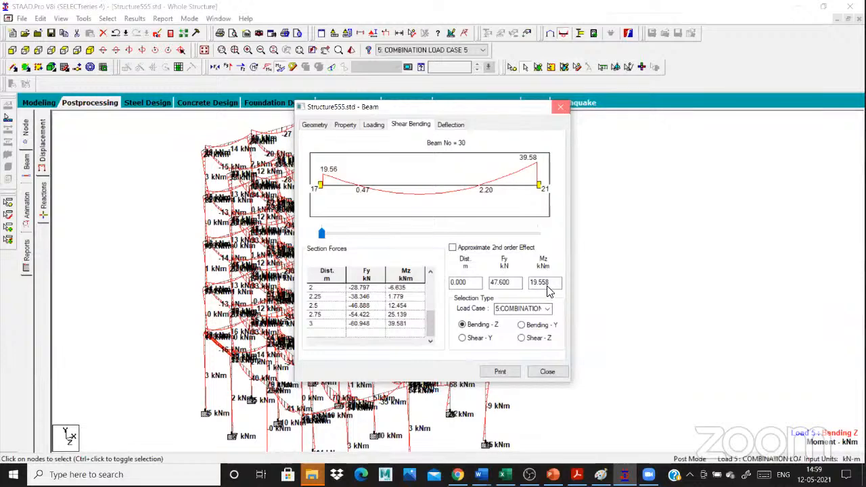
key(Escape)
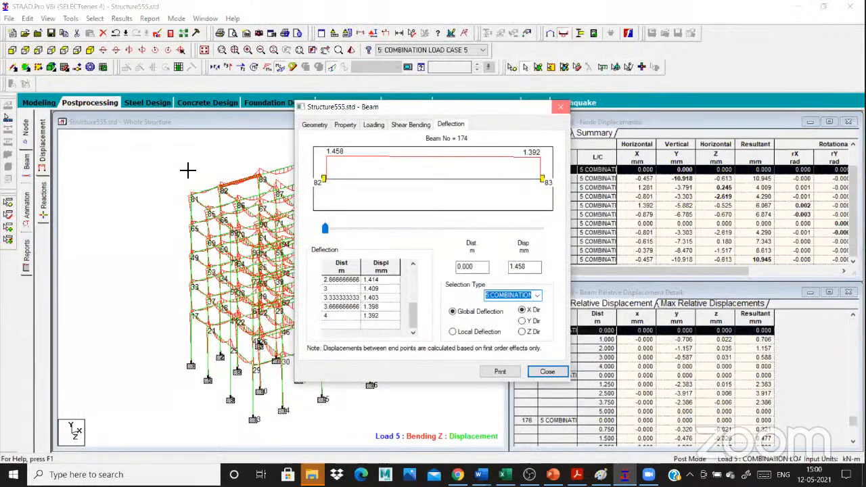
- Show the shear and bending results of roof beam 174 between nodes 82 and 83 for combination load case 5
click(181, 174)
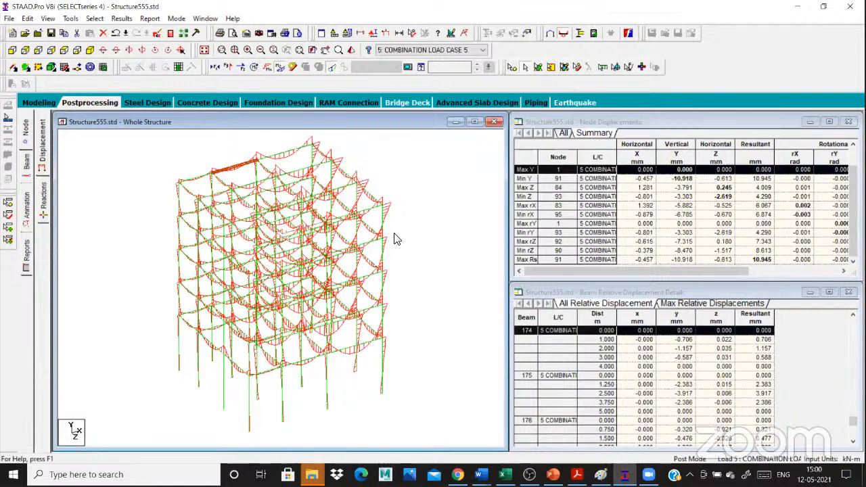
click(228, 152)
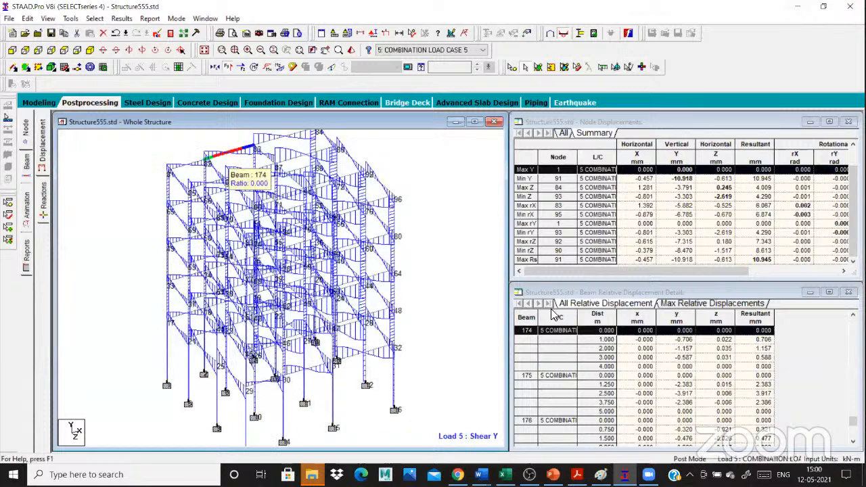
double_click(531, 352)
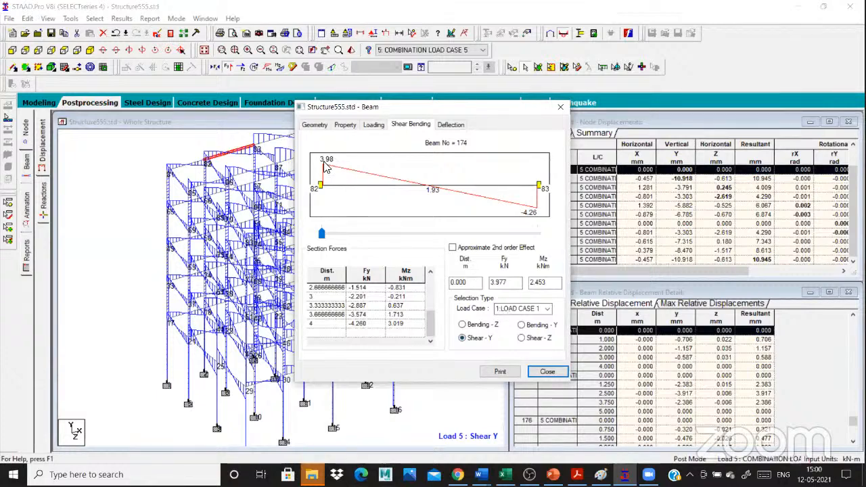
click(547, 309)
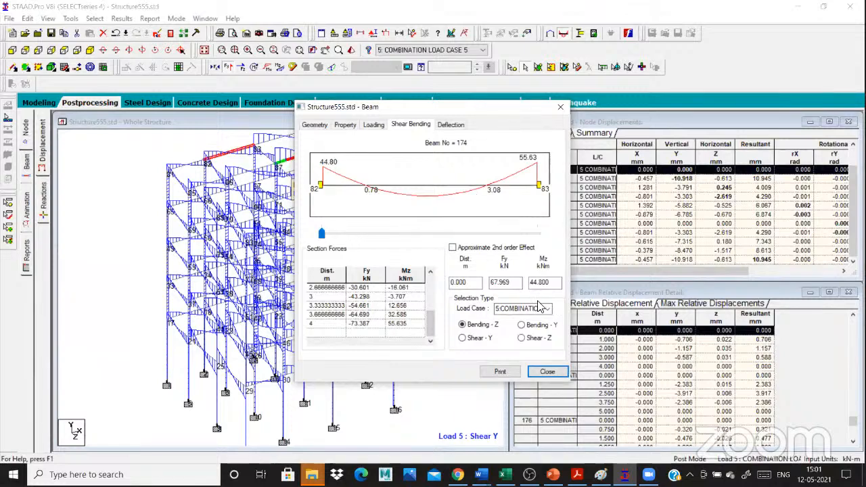
- Read beam 174's section forces at its far end, near midspan and at a distance of 2 m
click(537, 233)
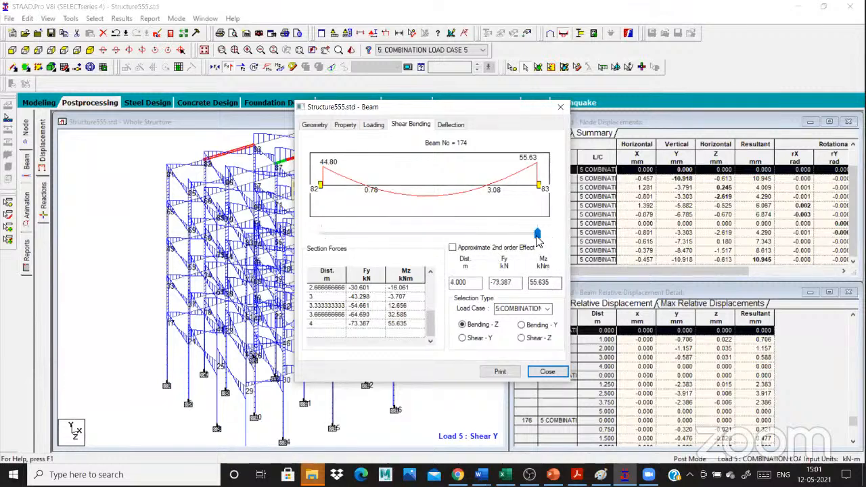
click(424, 232)
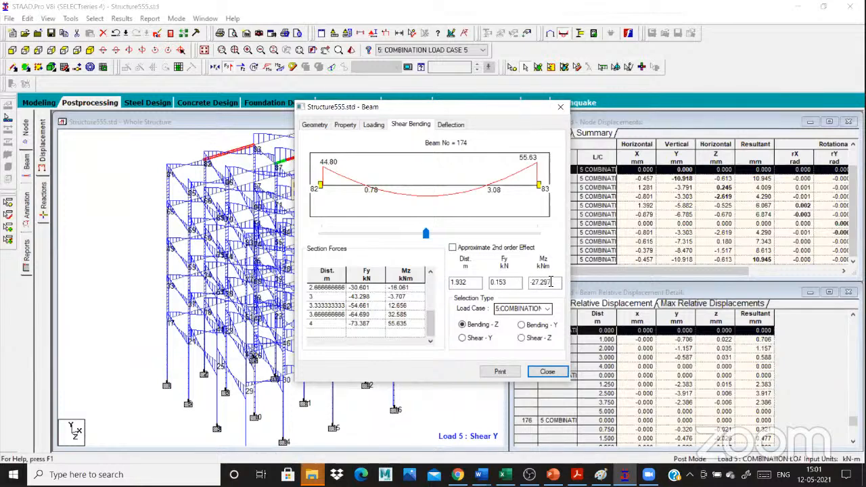
double_click(464, 283)
key(BackSpace)
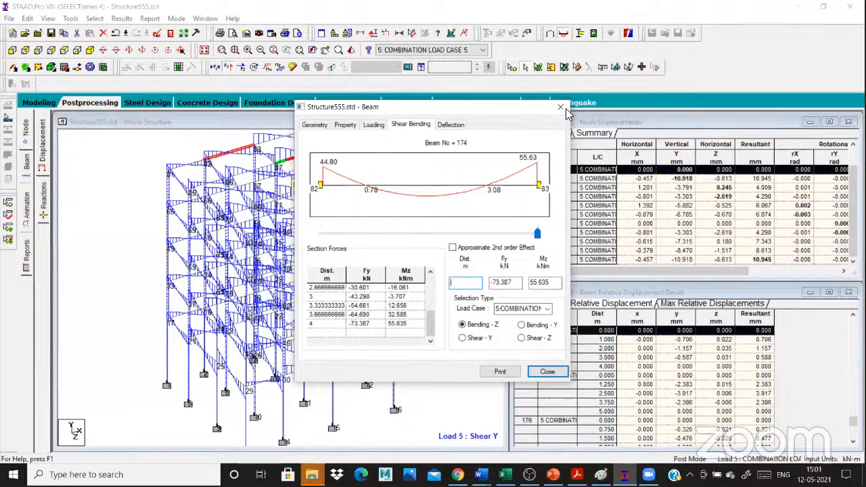
text(2)
key(Return)
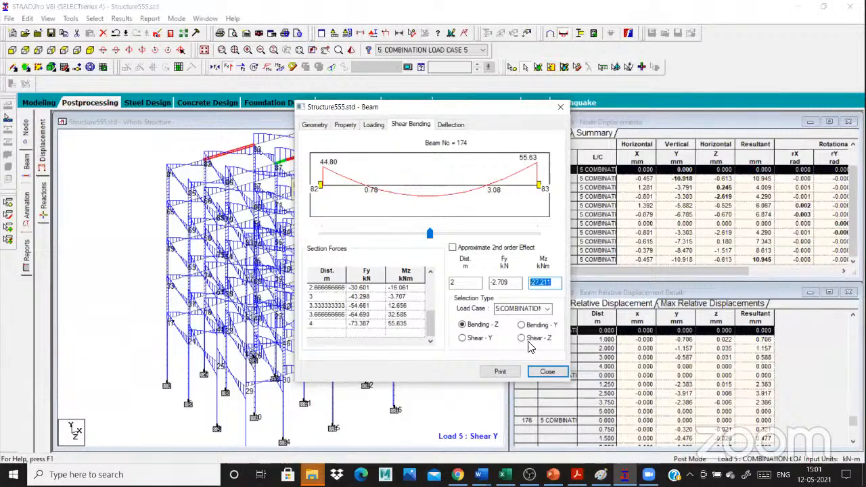
key(Escape)
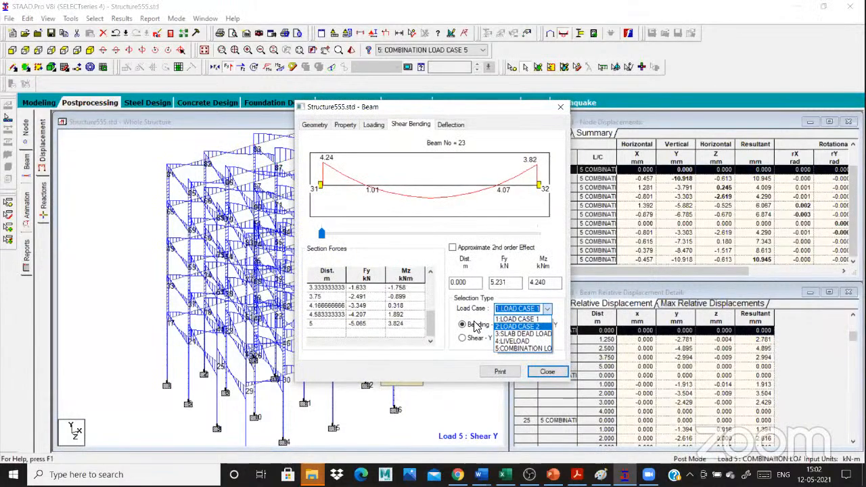
- Show beam 23's Bending-Z results for combination load case 5 and read the section forces at 2 m
click(520, 349)
click(451, 283)
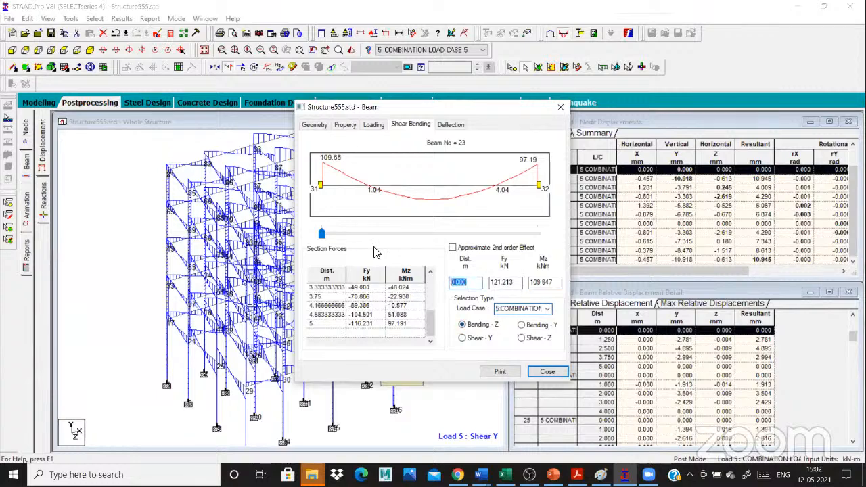
text(2)
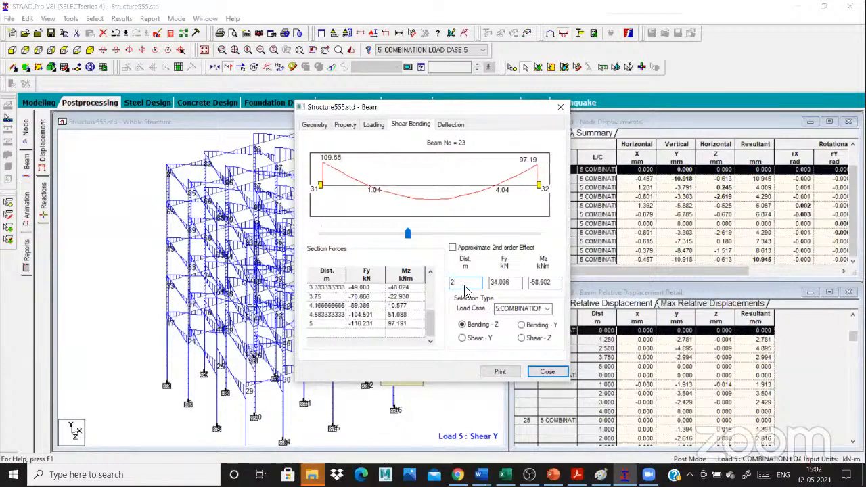
drag(552, 284, 541, 285)
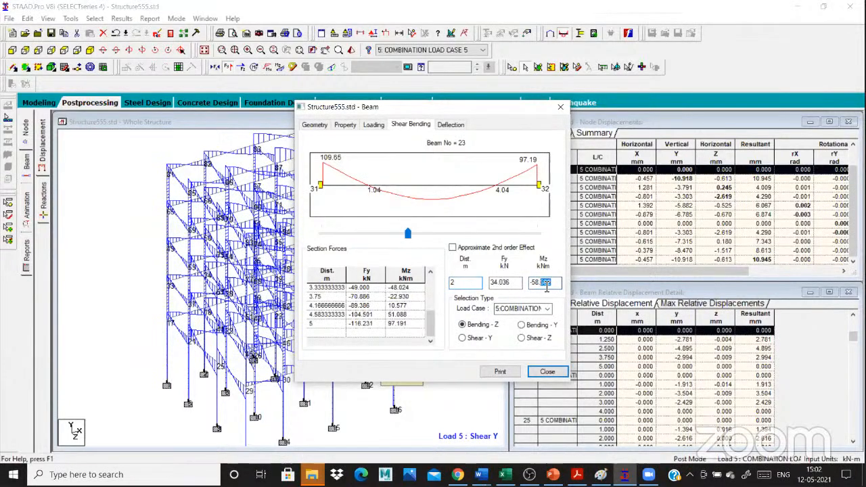
key(shift+Tab)
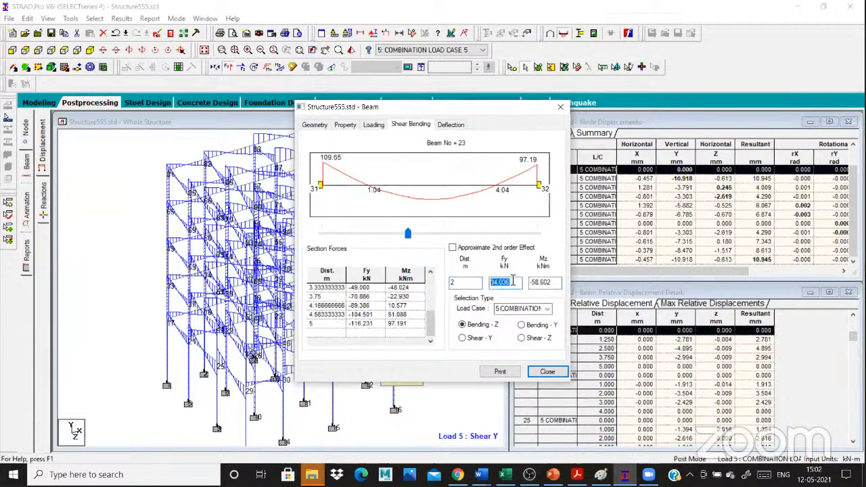
- Read beam 23's section forces at 2.5 m and view its Shear-Y diagram
click(469, 283)
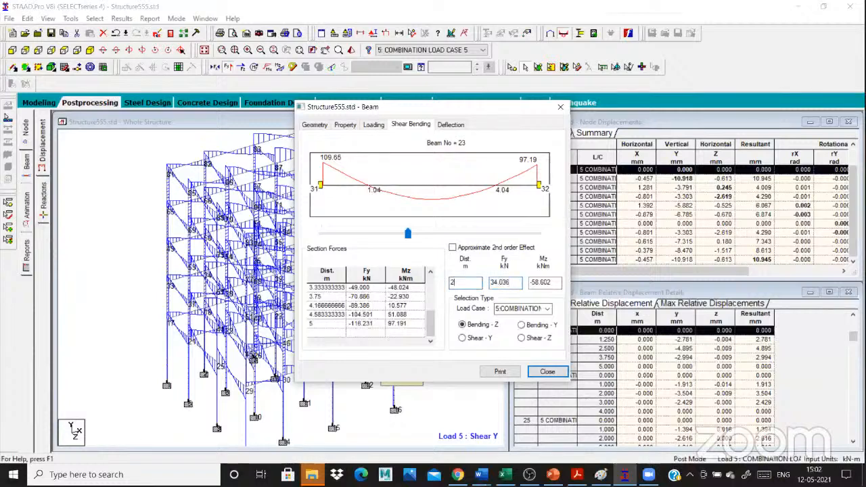
text(.5)
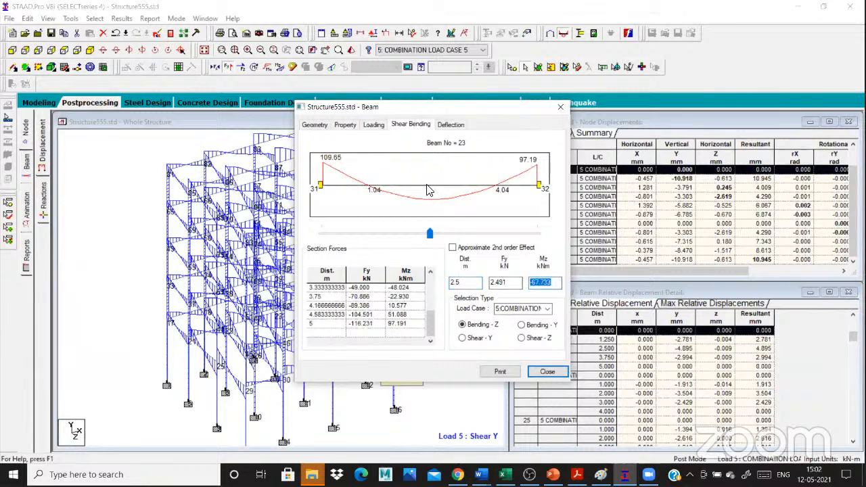
click(474, 338)
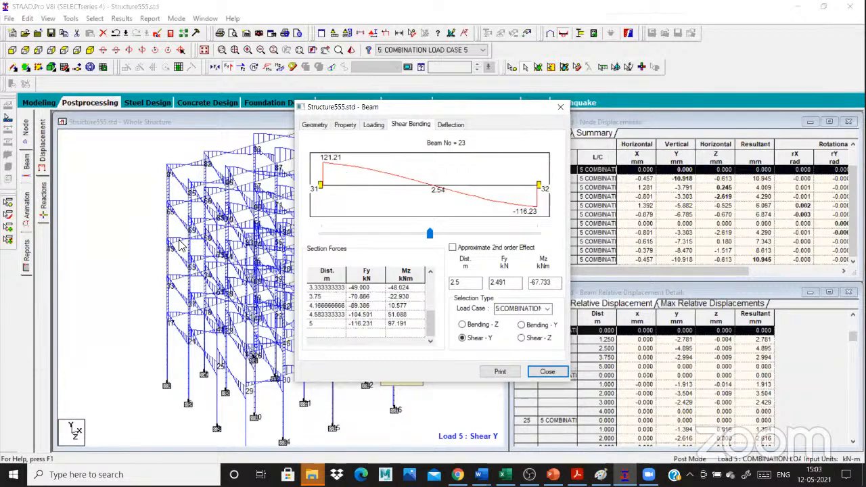
click(561, 107)
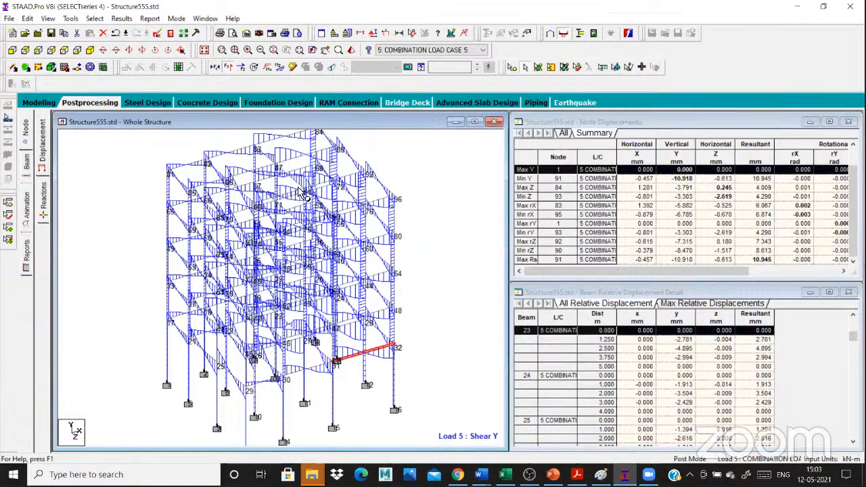
- Examine the vertical support reactions of all base nodes under combination load case 5
double_click(190, 174)
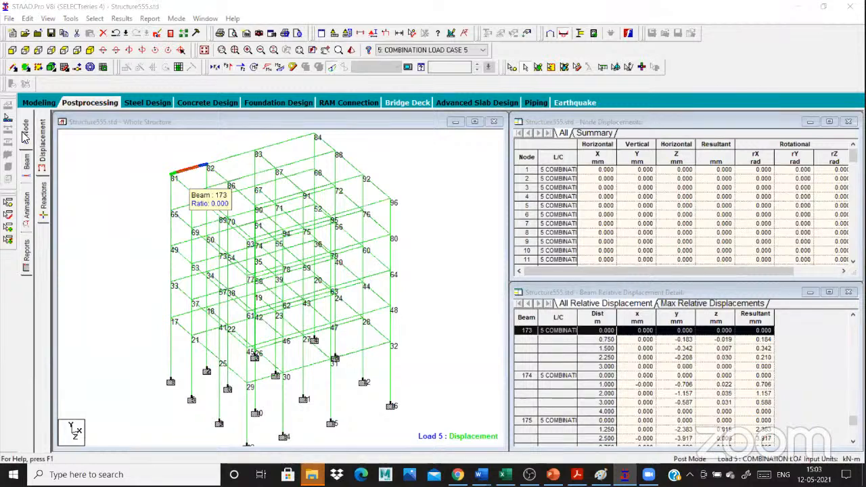
click(43, 207)
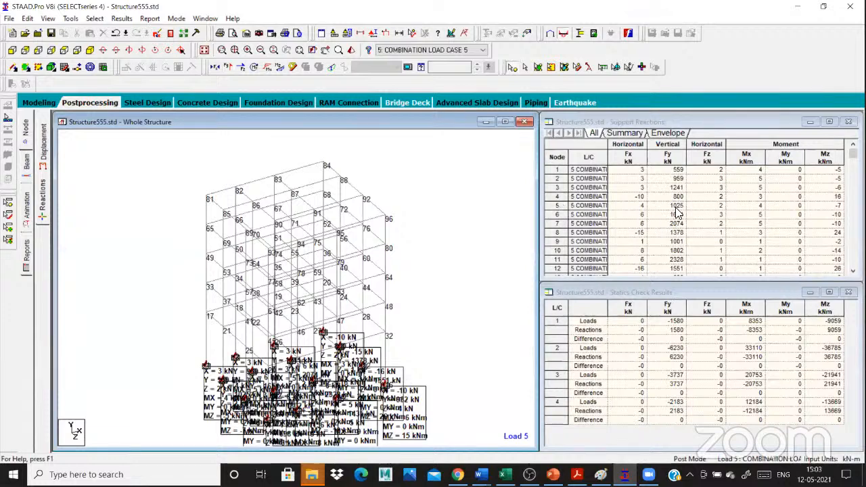
click(677, 230)
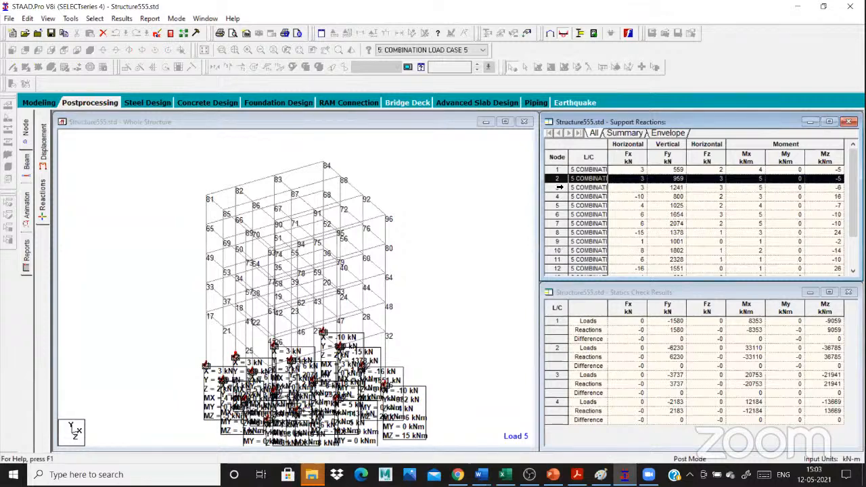
scroll(560, 188, down, 3)
click(675, 177)
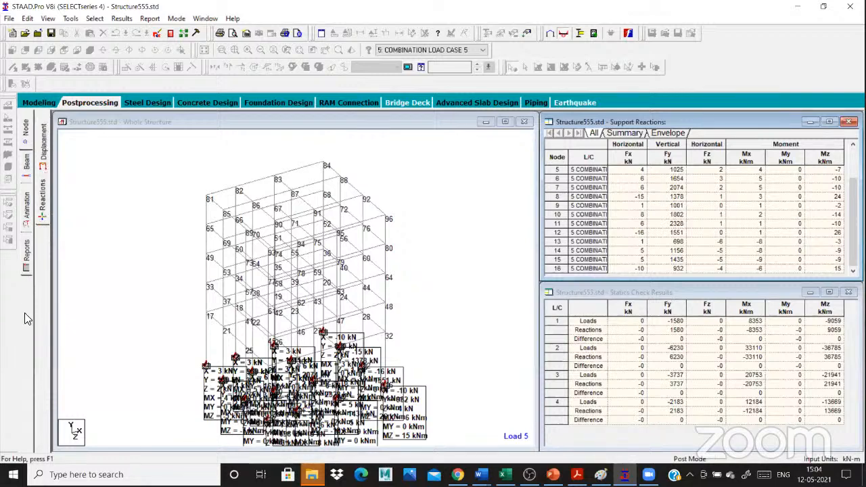
- Return to modeling and set the concrete design code to IS456 with N-mm input units
click(39, 103)
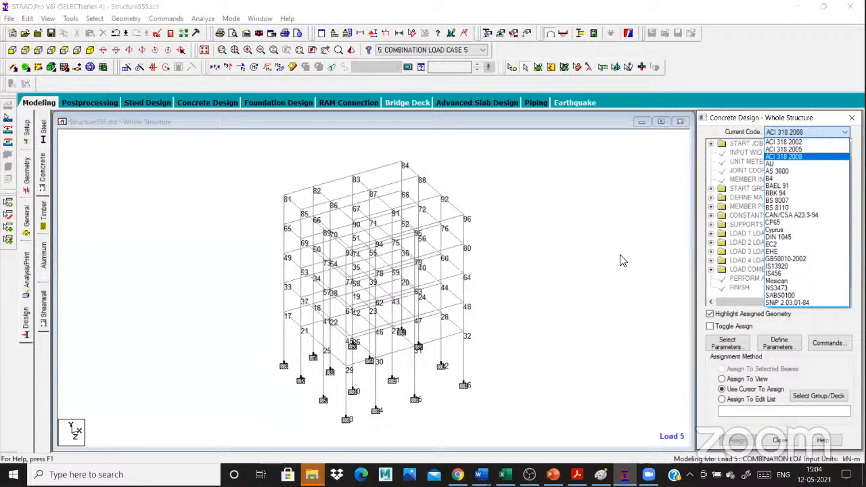
click(774, 274)
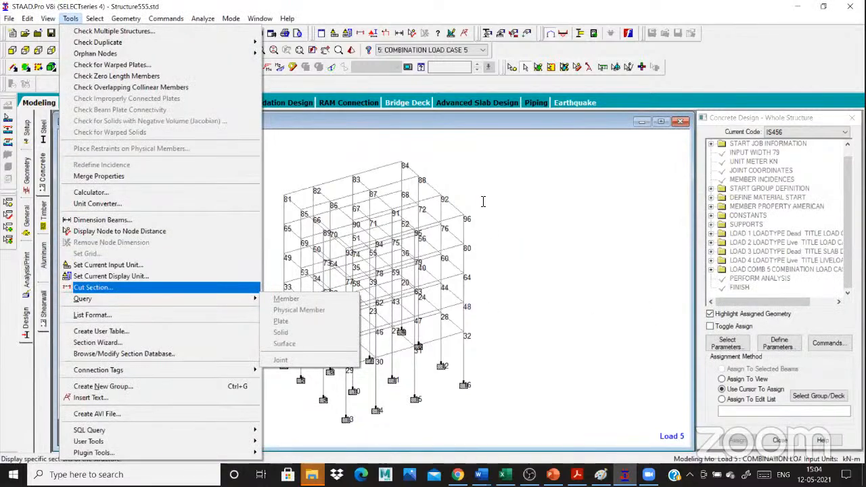
key(Return)
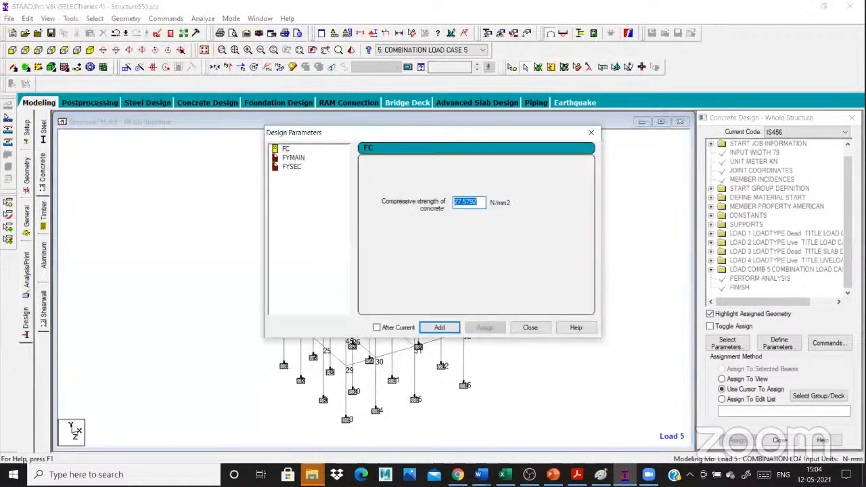
- Add the FC design parameter with a concrete compressive strength of 25 N/mm2
text(25)
click(440, 328)
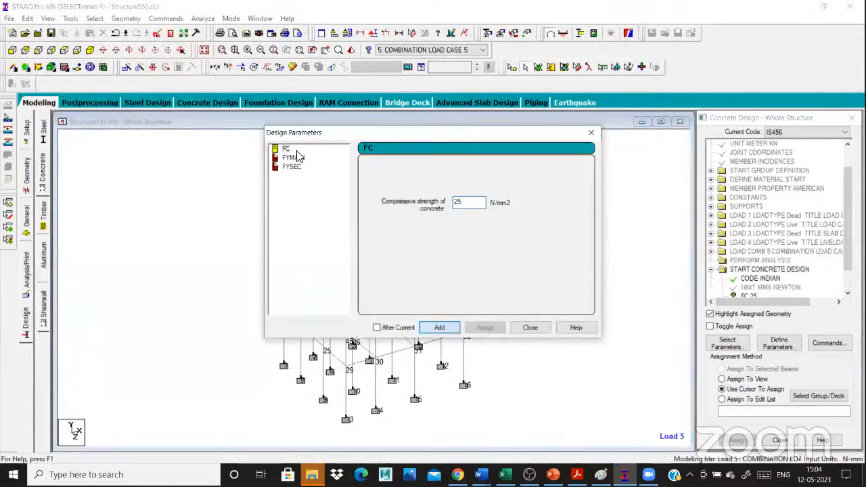
- Add the FYMAIN and FYSEC design parameters, each with a reinforcement yield strength of 415 N/mm2
click(293, 158)
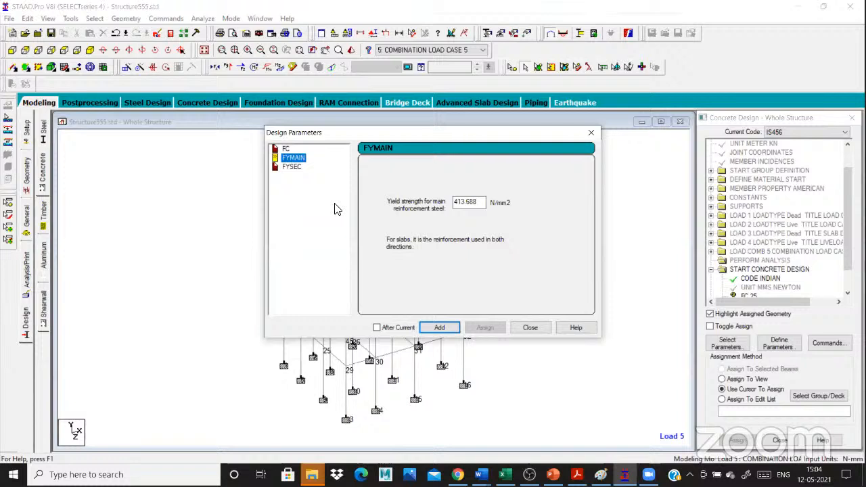
key(Tab)
text(415)
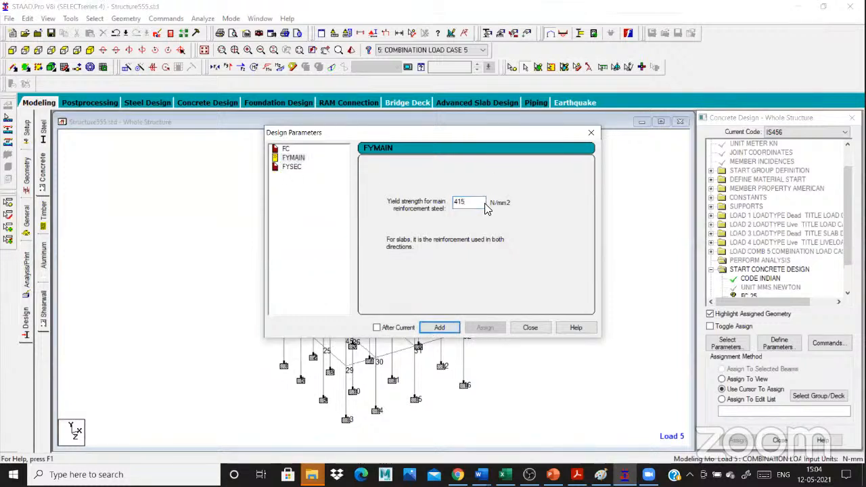
click(530, 327)
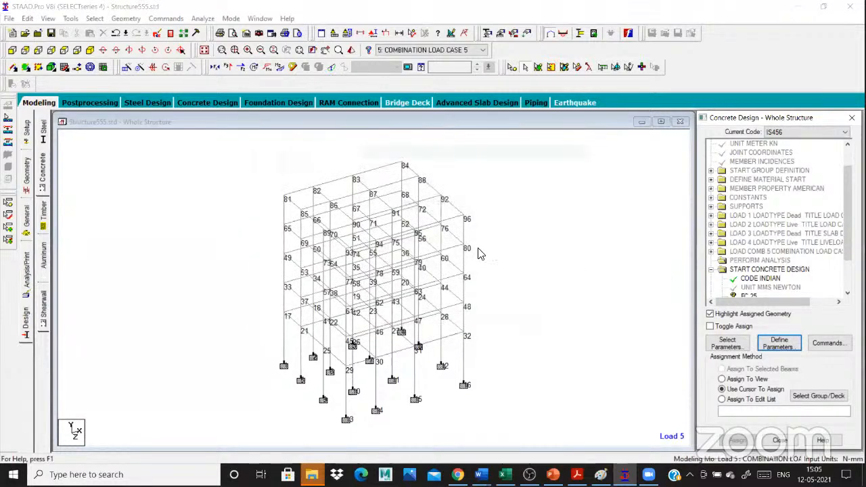
- Assign the FC 25, FYMAIN 415 and FYSEC 415 parameters to the whole structure using the view assignment method
scroll(754, 251, down, 2)
click(755, 251)
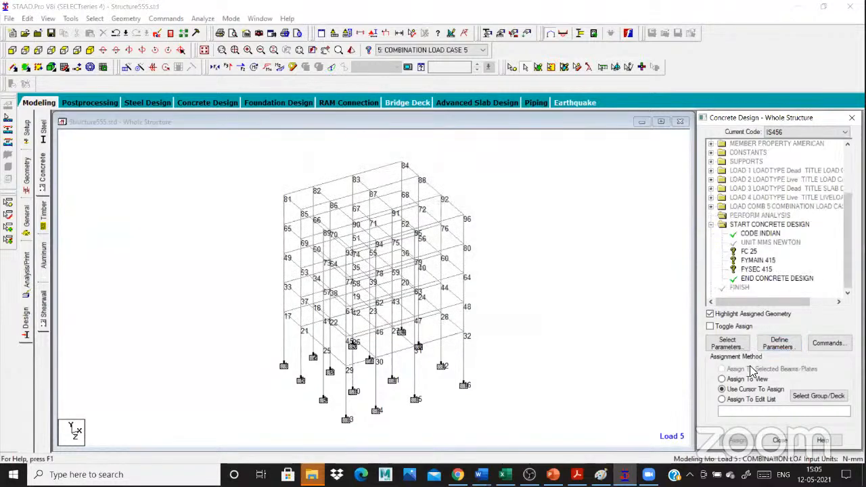
click(739, 438)
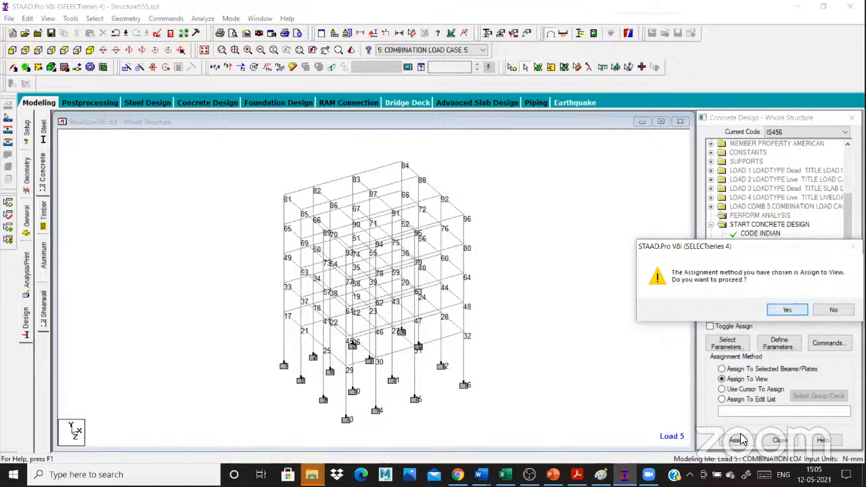
click(777, 311)
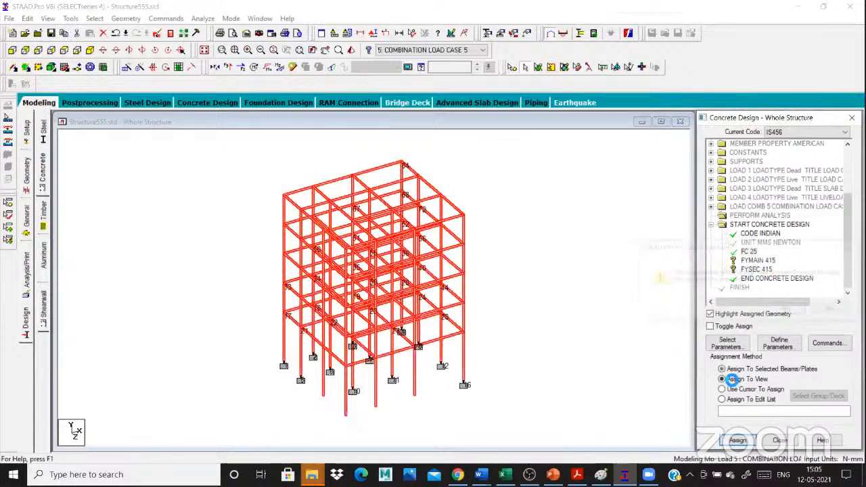
click(739, 440)
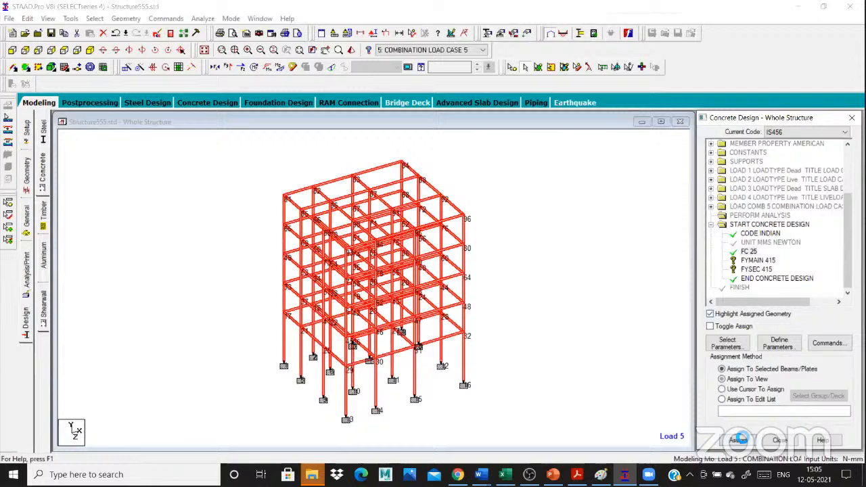
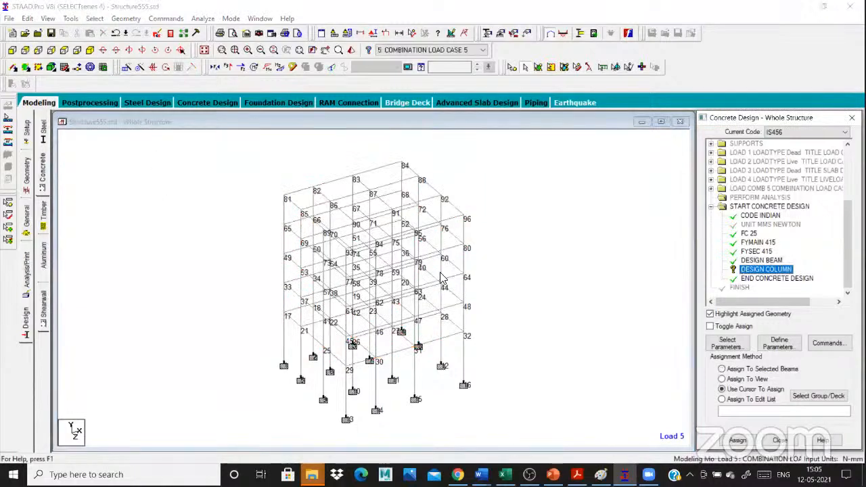
- Assign the DESIGN COLUMN command to all columns, and run the analysis and design on the saved structure, staying in modeling mode
click(737, 441)
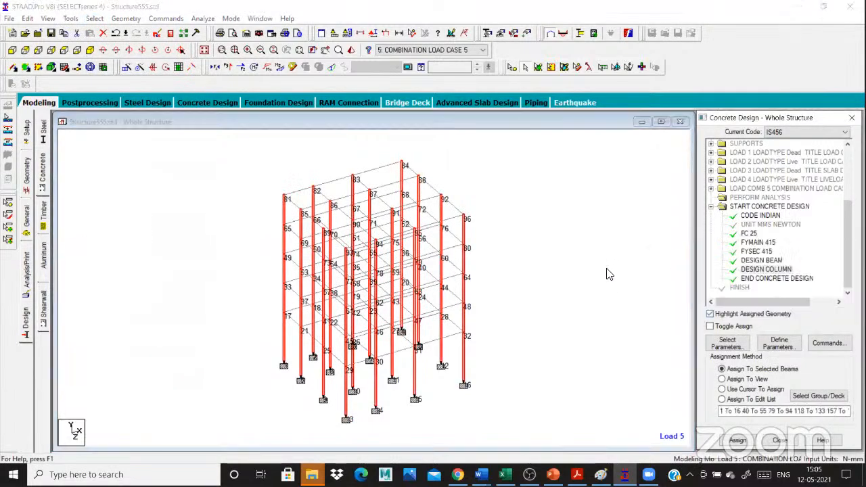
click(203, 19)
click(218, 29)
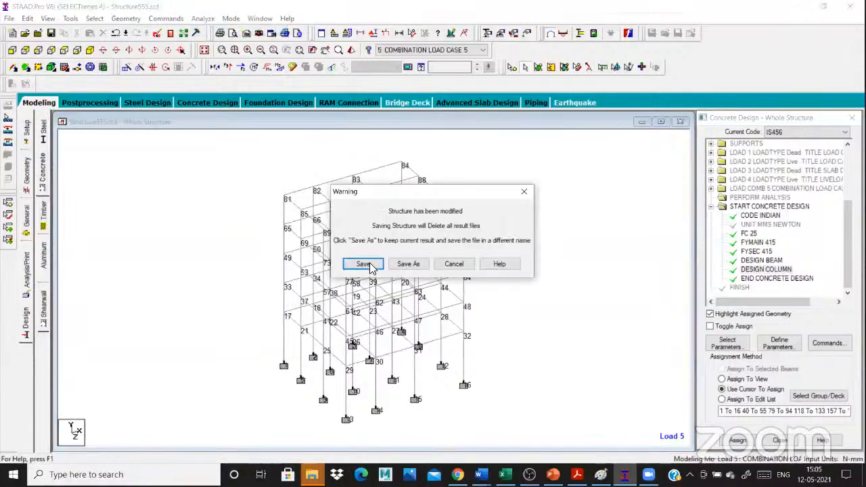
click(363, 264)
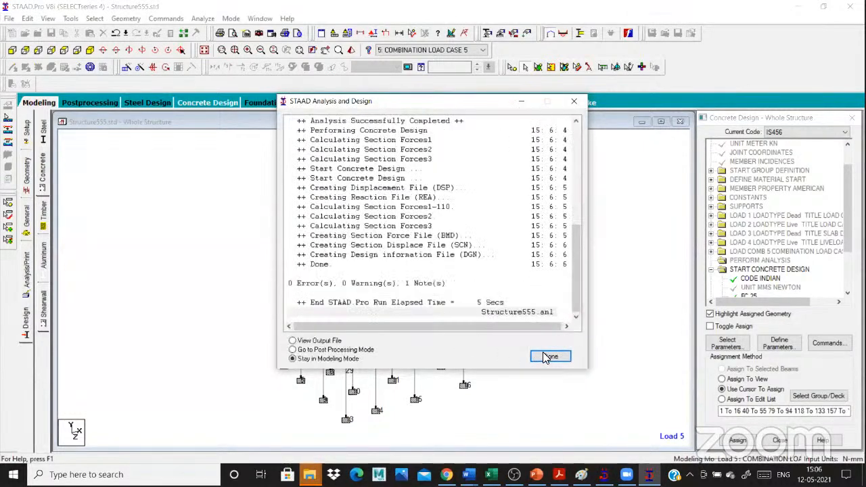
click(550, 356)
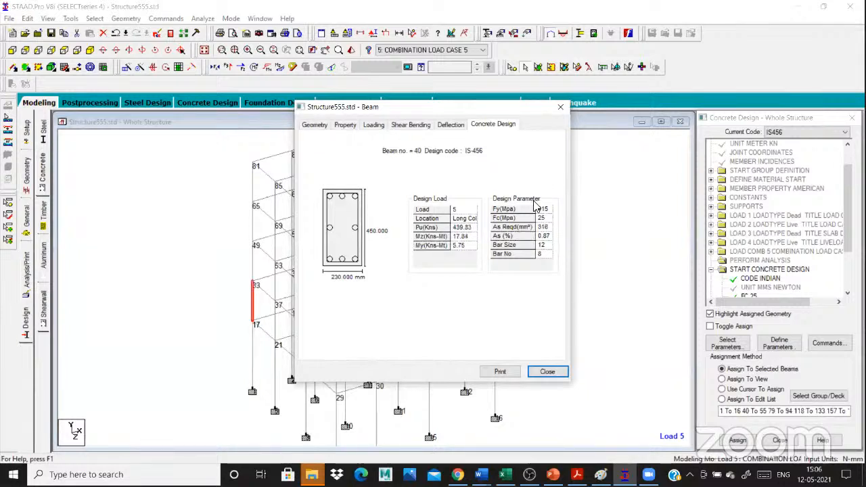
- Inspect the member details of beam 7, the base-storey column between nodes 7 and 23
click(368, 368)
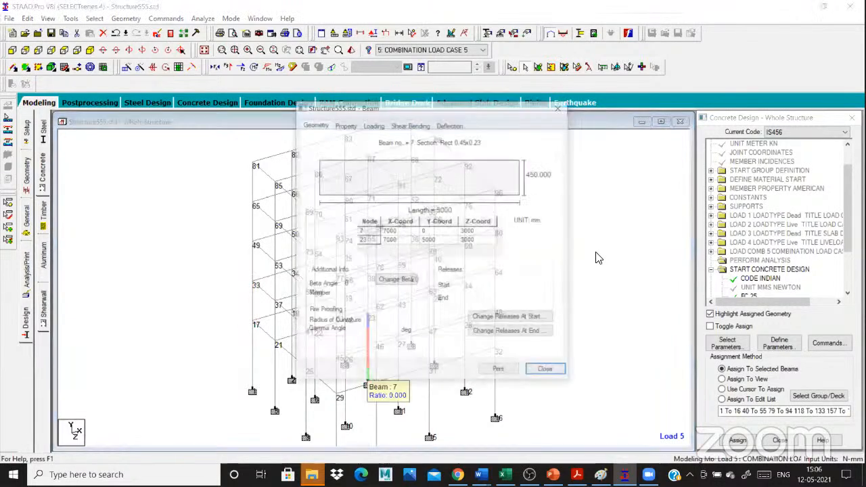
click(273, 423)
scroll(274, 423, down, 1)
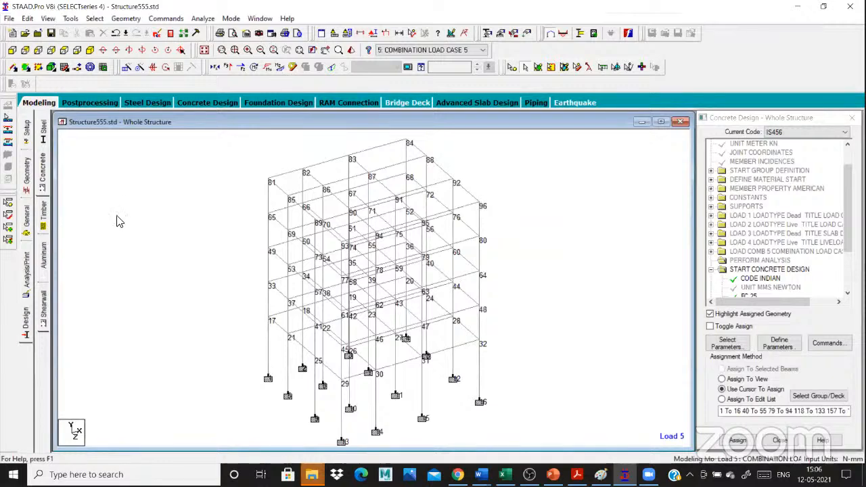
- Isolate the frame in the X-Y plane that passes through node 5
scroll(115, 271, up, 1)
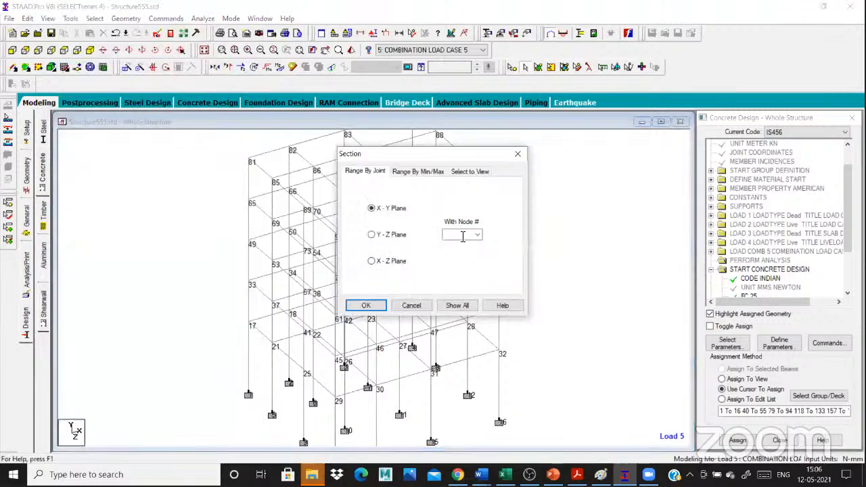
click(463, 235)
click(365, 305)
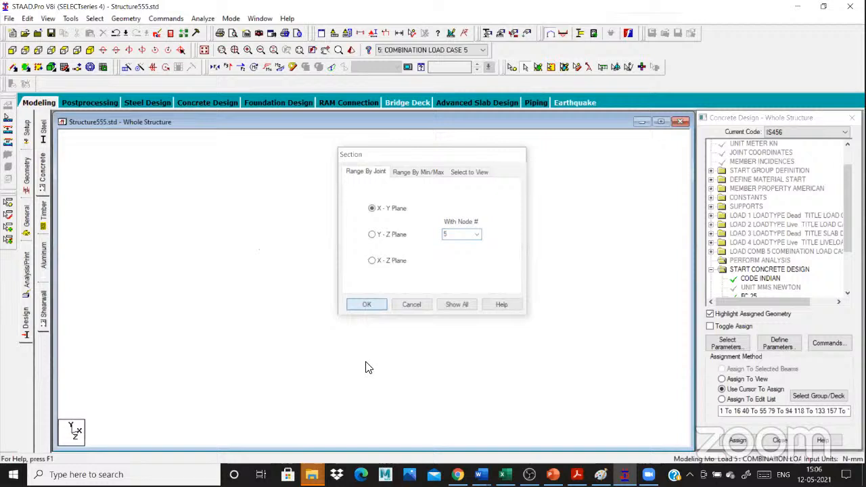
- Check the member details of beam 7 and the concrete design results of beam 85 between nodes 39 and 55
click(368, 364)
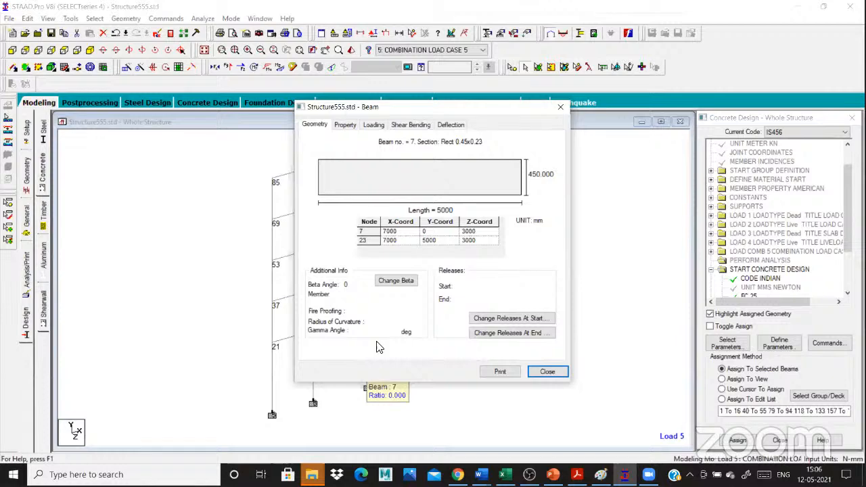
click(560, 107)
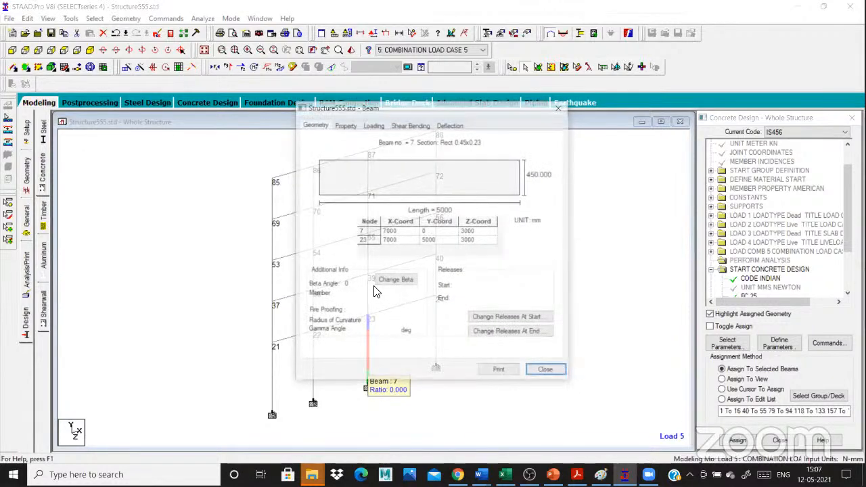
click(368, 254)
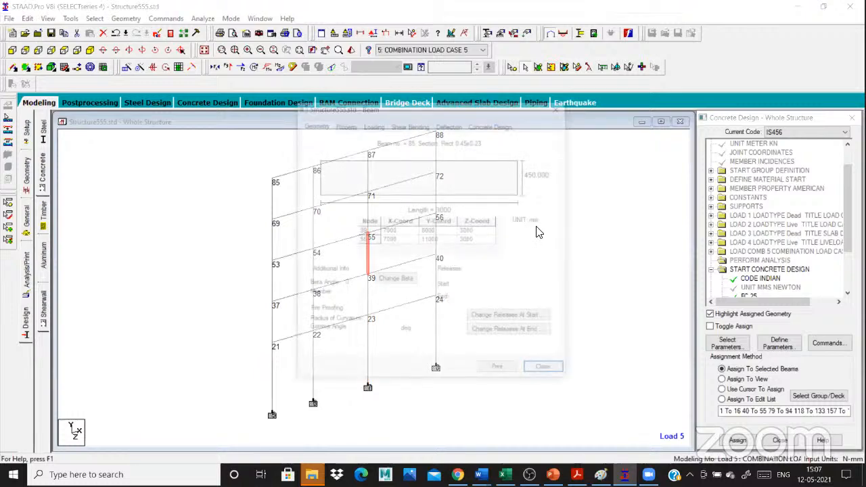
click(492, 125)
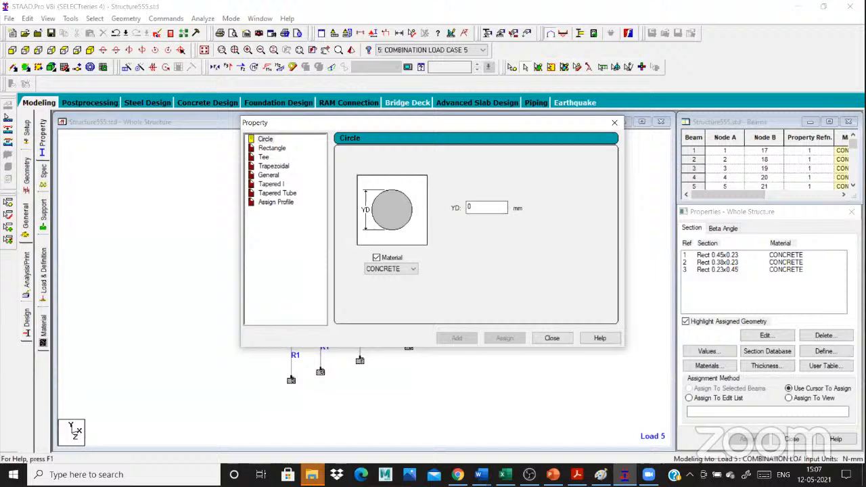
- Create a rectangular concrete section property with YD 550 mm and ZD 230 mm
click(272, 148)
click(486, 218)
text(230)
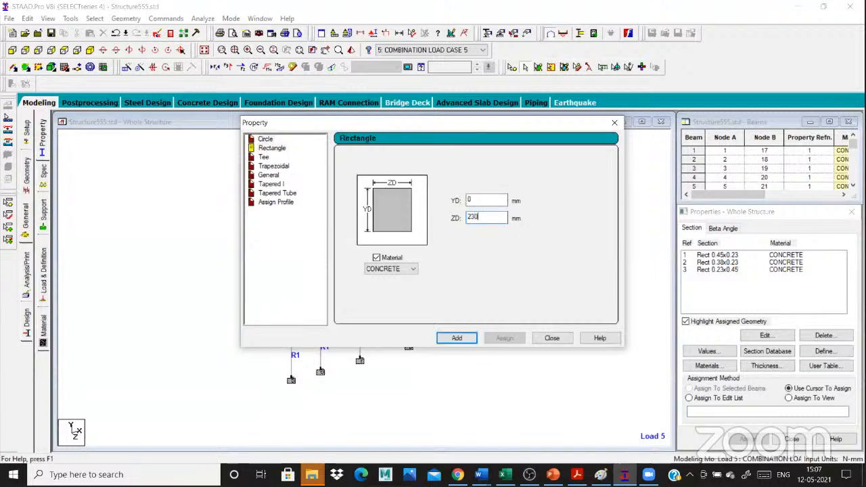
click(459, 339)
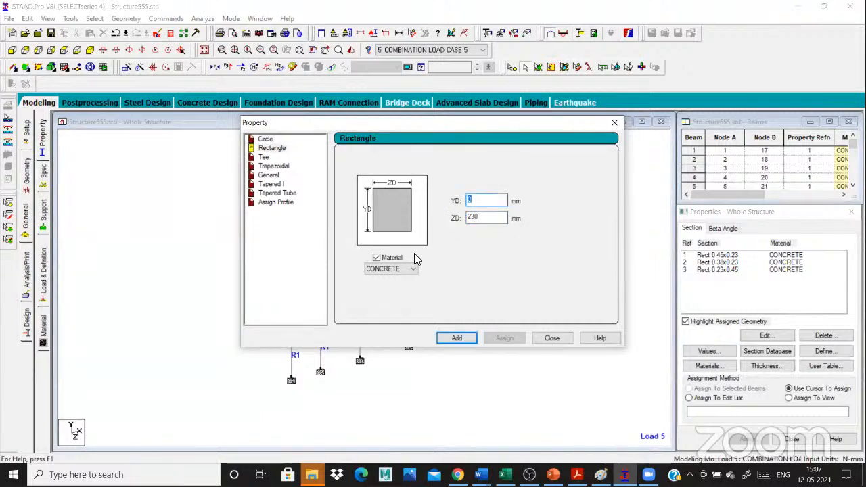
text(550)
key(Return)
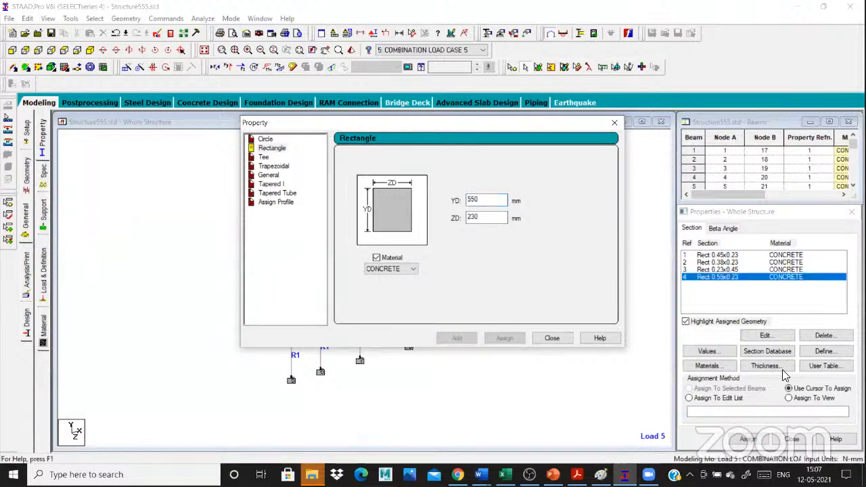
click(560, 339)
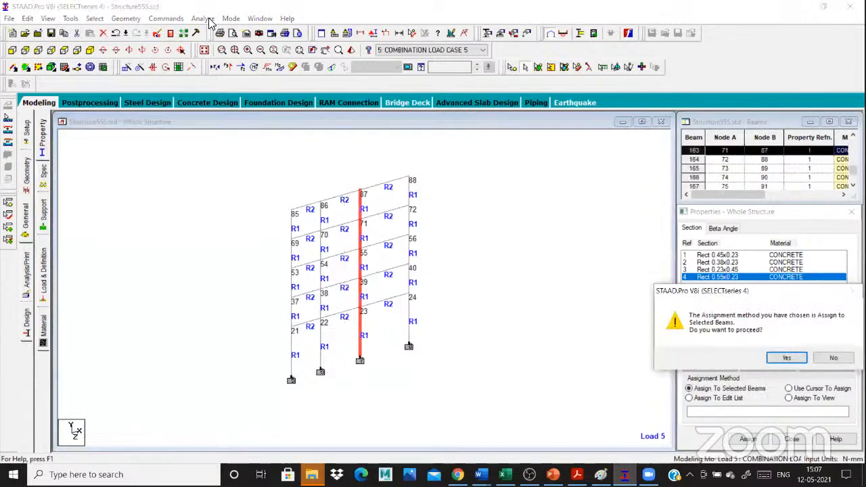
- Assign the Rect 0.55x0.23 section to column members 7, 46, 85, 124 and 163, and rerun the analysis
key(Return)
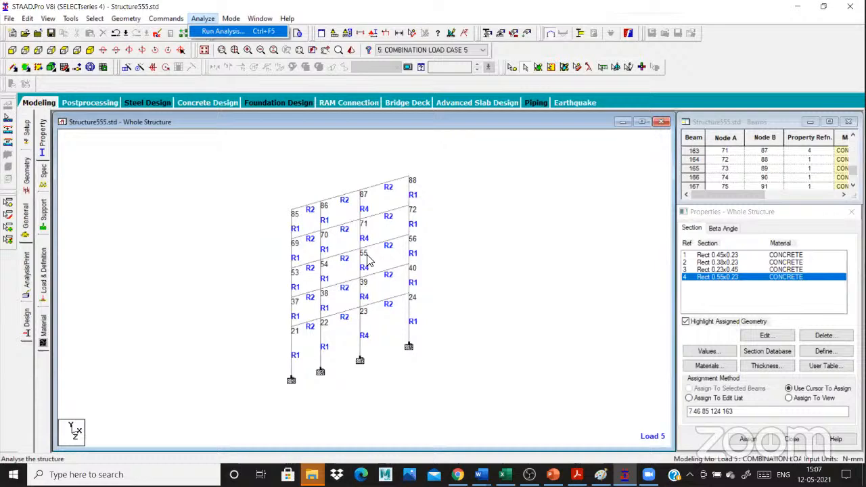
key(Return)
key(Return)
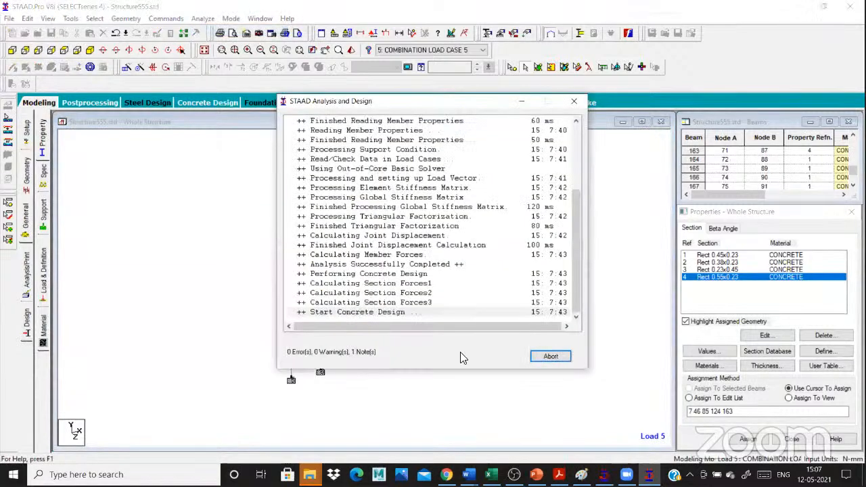
- Check beam 7's member details and set the YD of the Rect 0.55x0.23 section to 600 mm
double_click(360, 317)
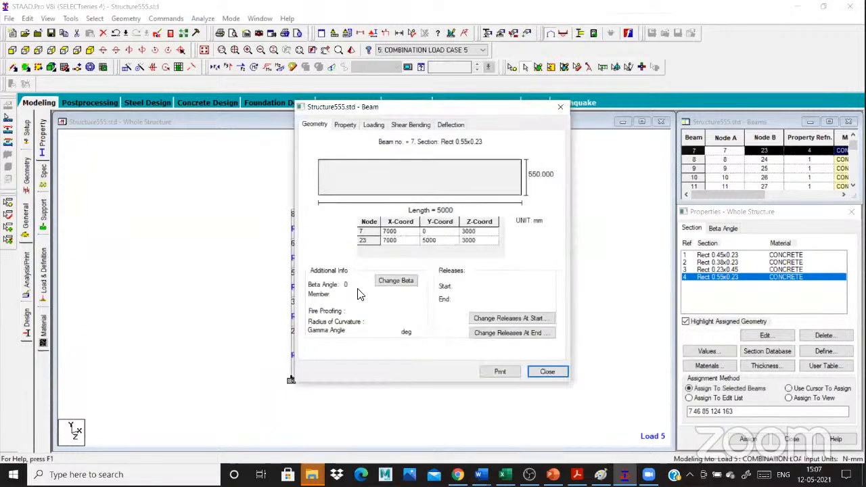
key(Escape)
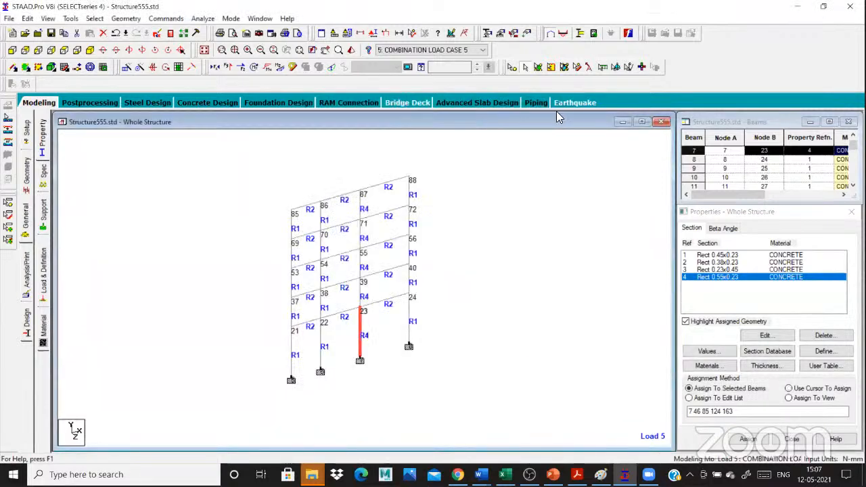
click(771, 335)
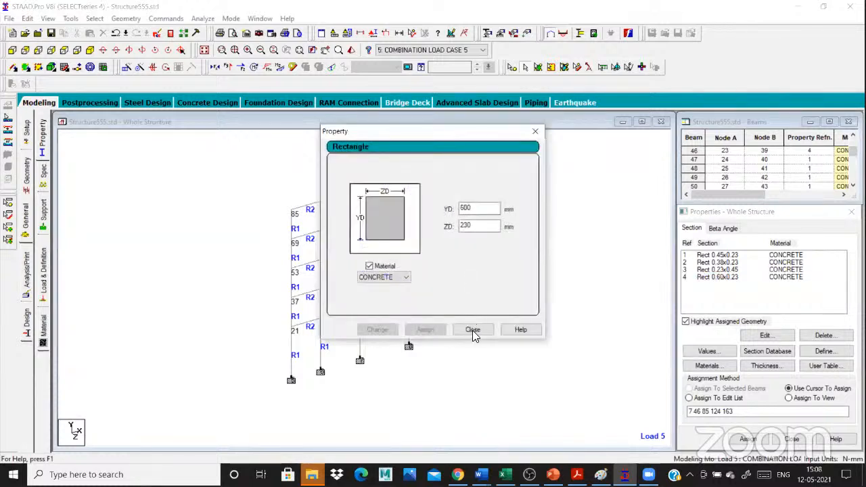
click(535, 131)
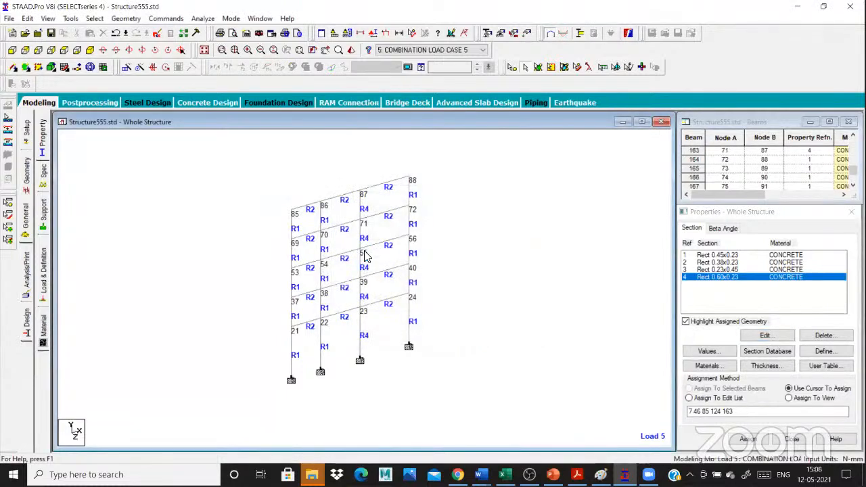
- Rerun the analysis with the enlarged section and review beam 46's concrete design results
key(alt+a)
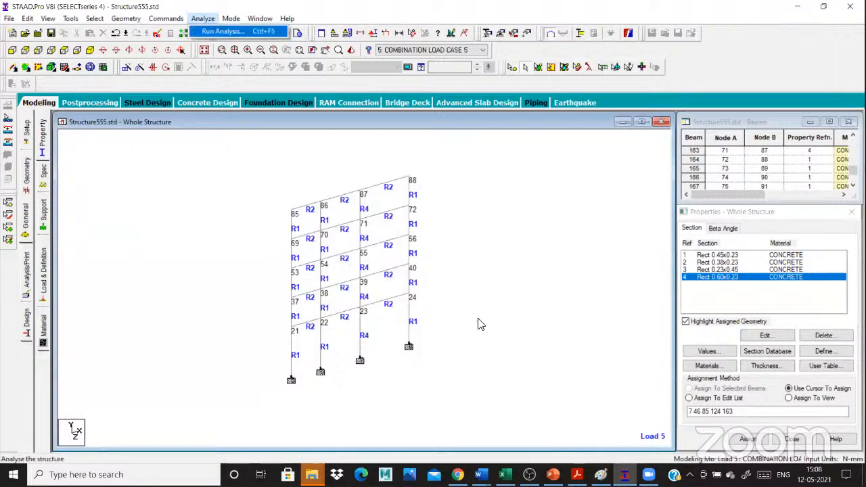
key(Return)
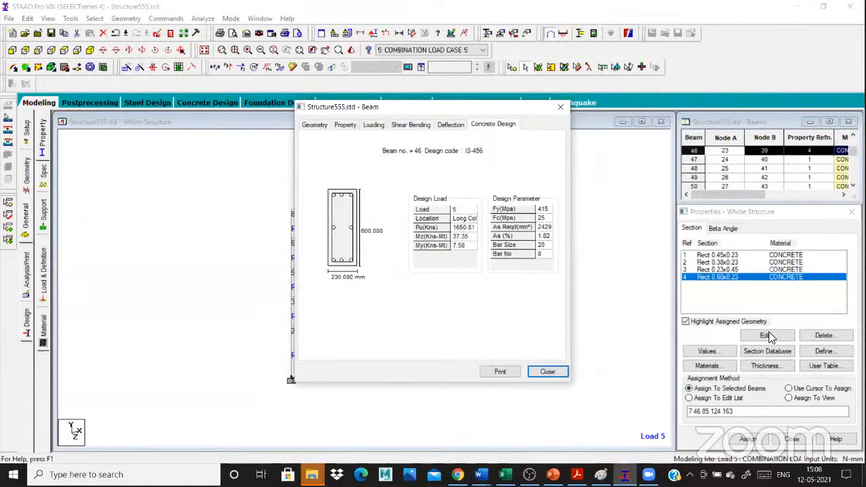
key(Escape)
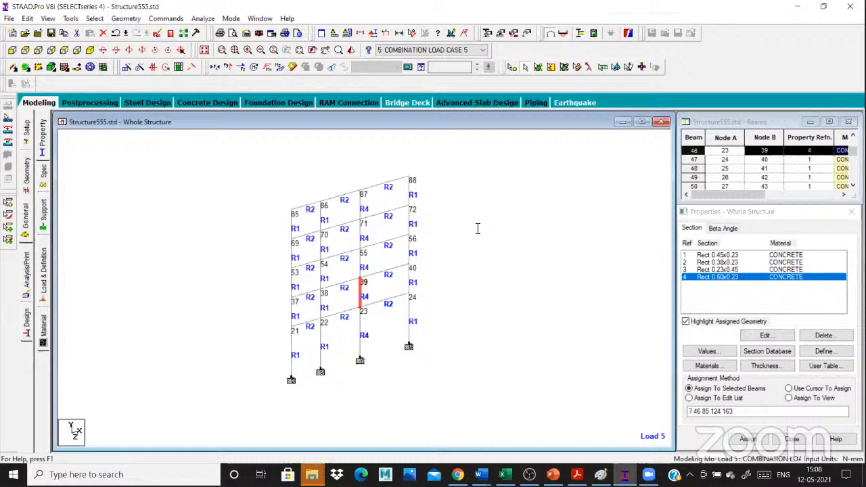
- Set the ZD of the Rect 0.60x0.23 section to 250 mm and accept deleting the old result files
double_click(373, 203)
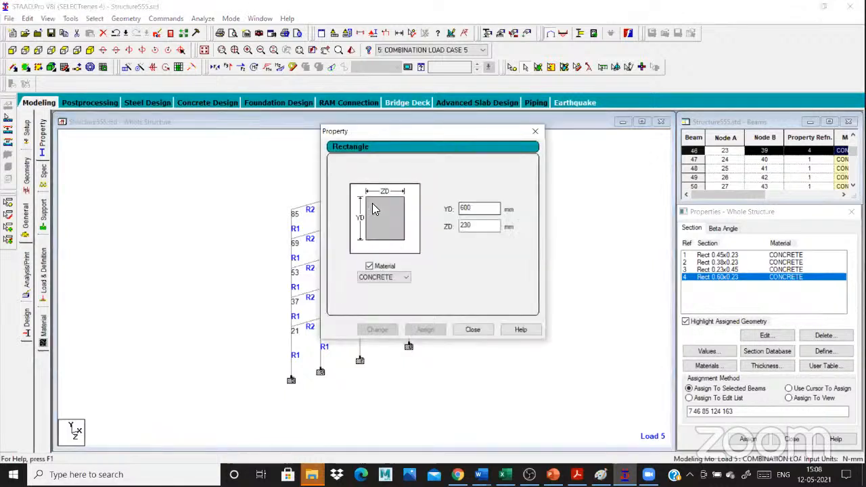
key(Tab)
text(250)
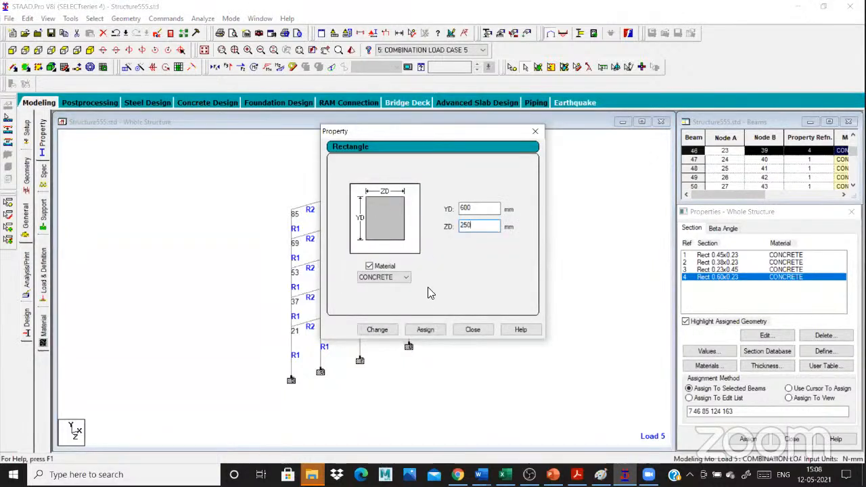
click(475, 331)
click(468, 261)
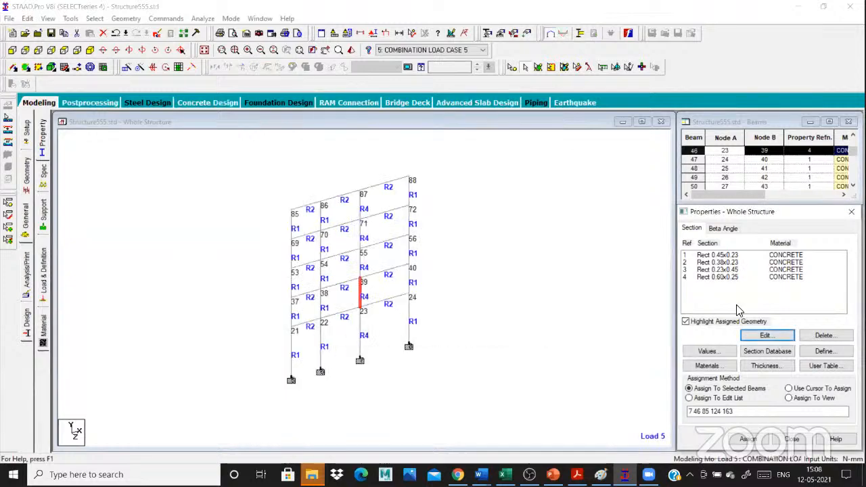
click(497, 197)
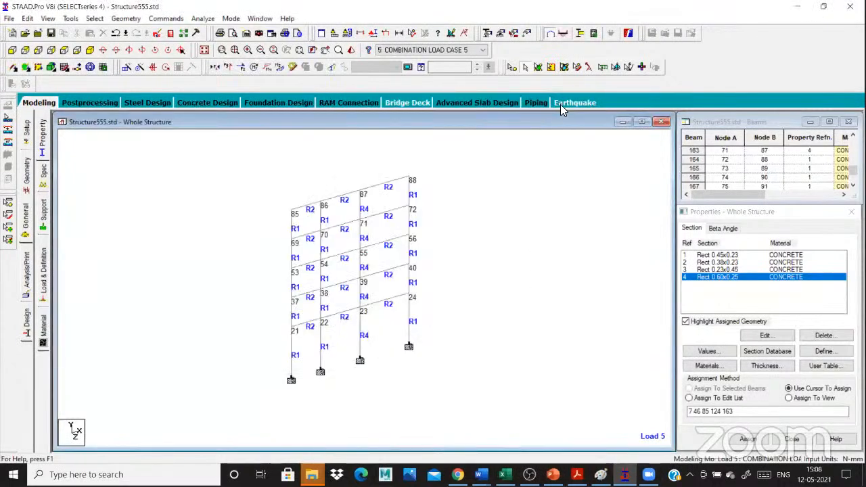
- Check the member details of ground-storey columns 7 and 8
double_click(359, 334)
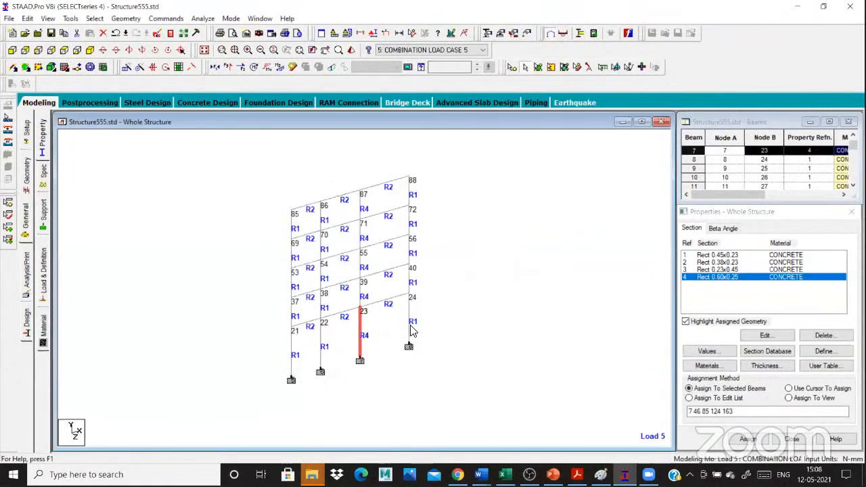
double_click(411, 322)
click(556, 112)
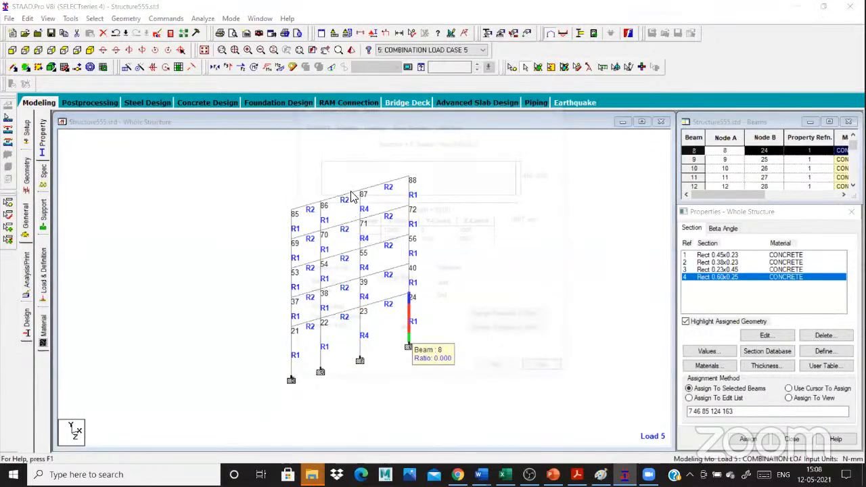
- Set the ZD of the Rect 0.60x0.25 section to 300 mm
click(769, 338)
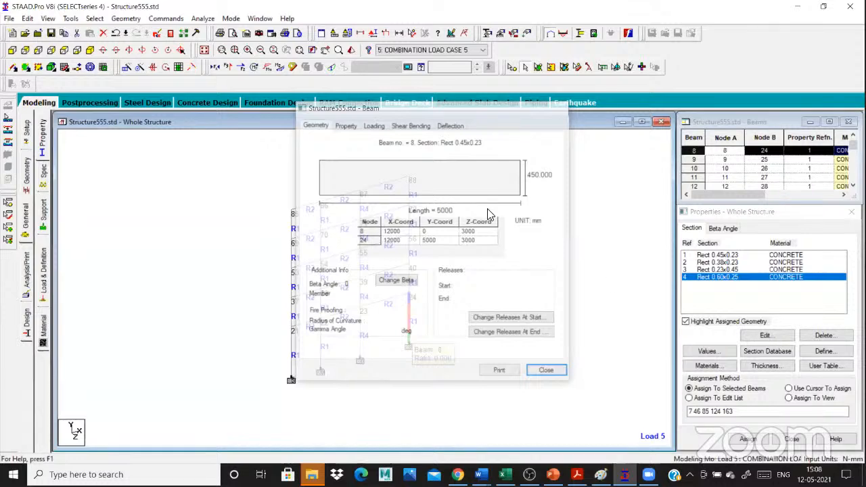
drag(473, 227, 440, 229)
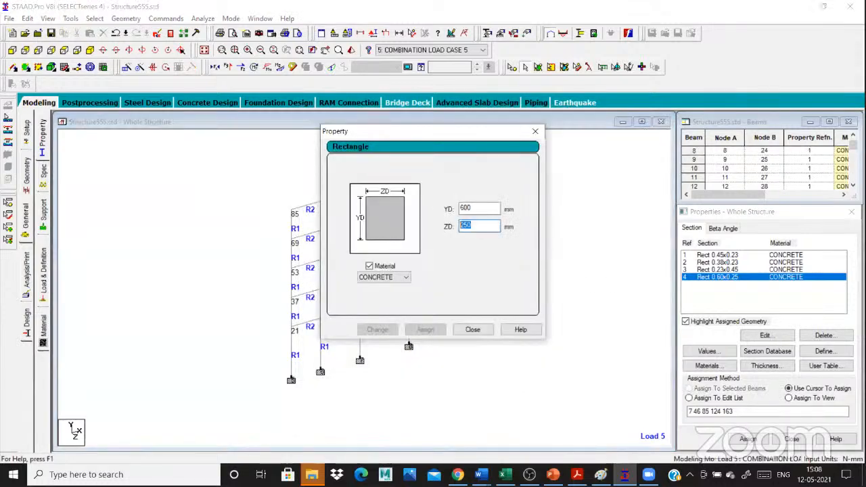
key(BackSpace)
key(BackSpace)
key(BackSpace)
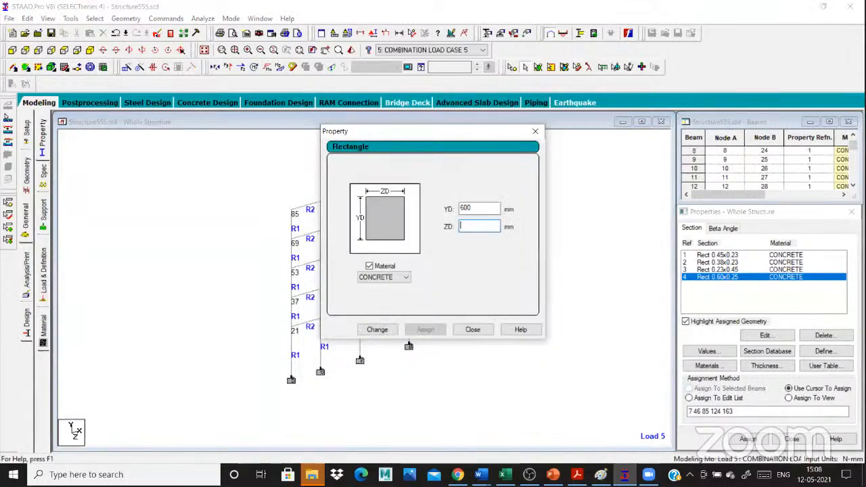
text(300)
click(377, 330)
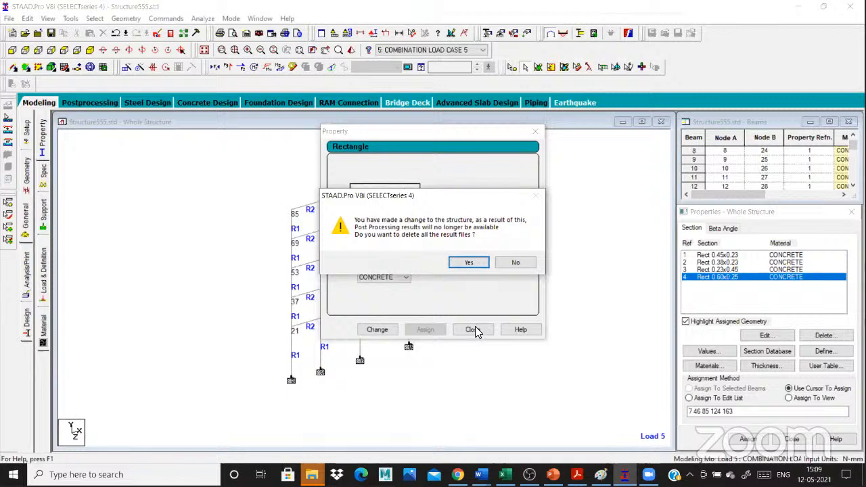
- Save the structure, rerun the analysis with the Rect 0.60x0.30 section, and review beam 7's concrete design
click(207, 20)
click(220, 31)
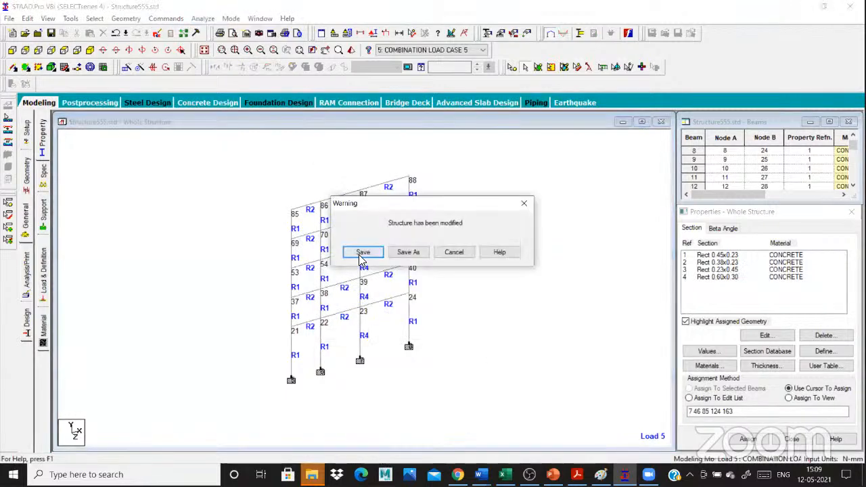
click(360, 255)
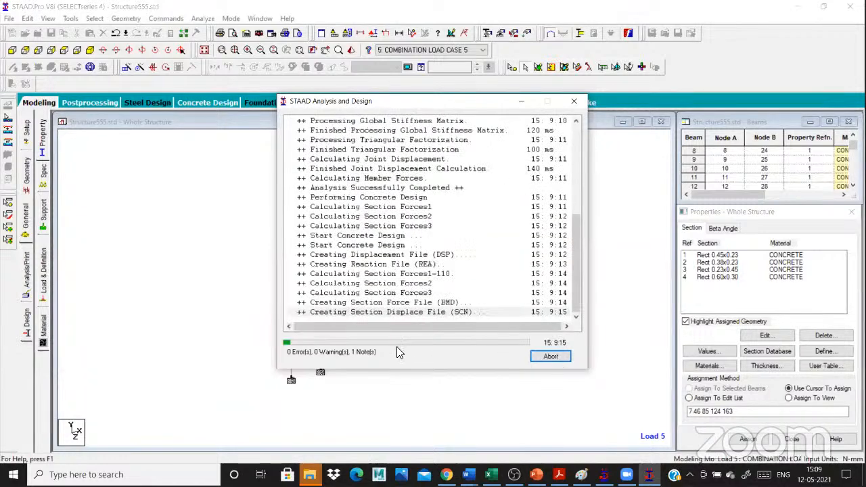
click(574, 101)
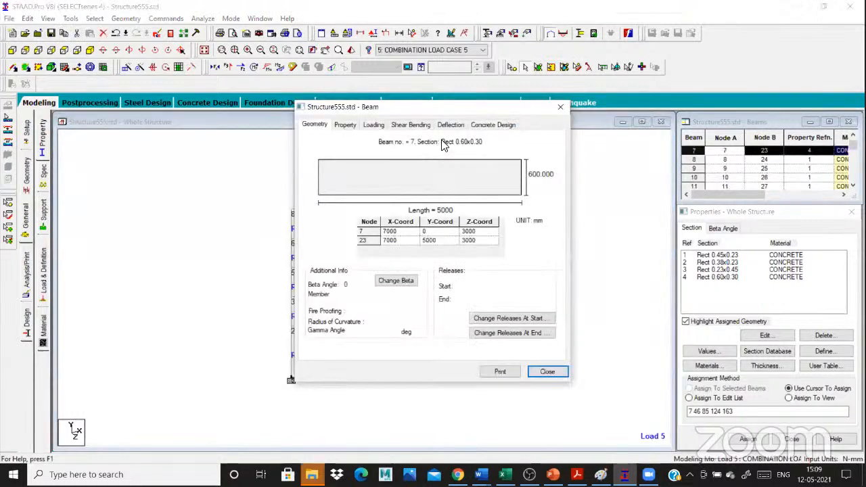
click(493, 125)
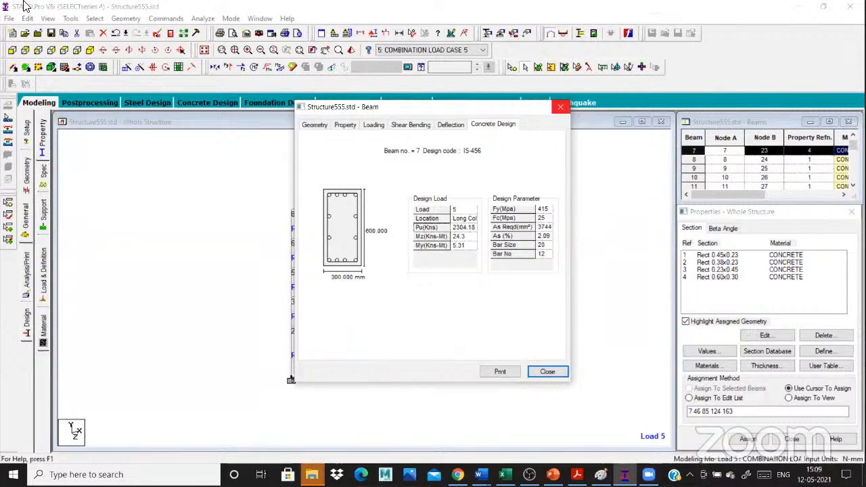
click(561, 107)
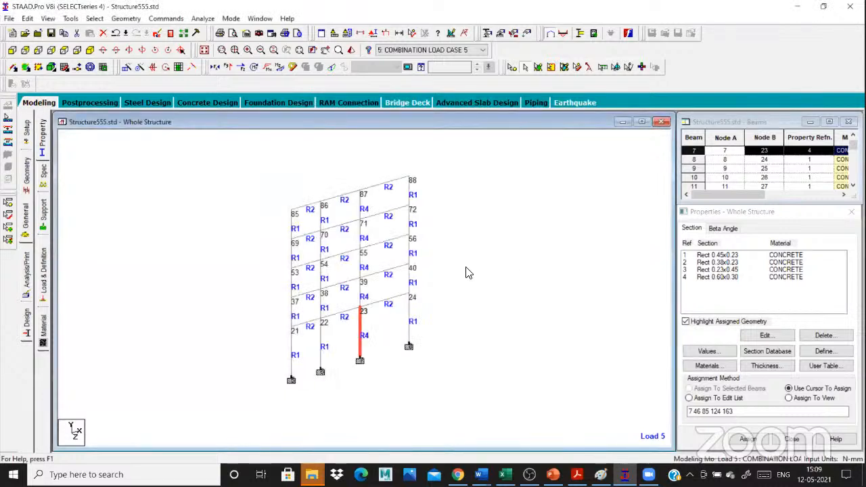
- Compare the concrete design results of column members 47 and 7
double_click(409, 316)
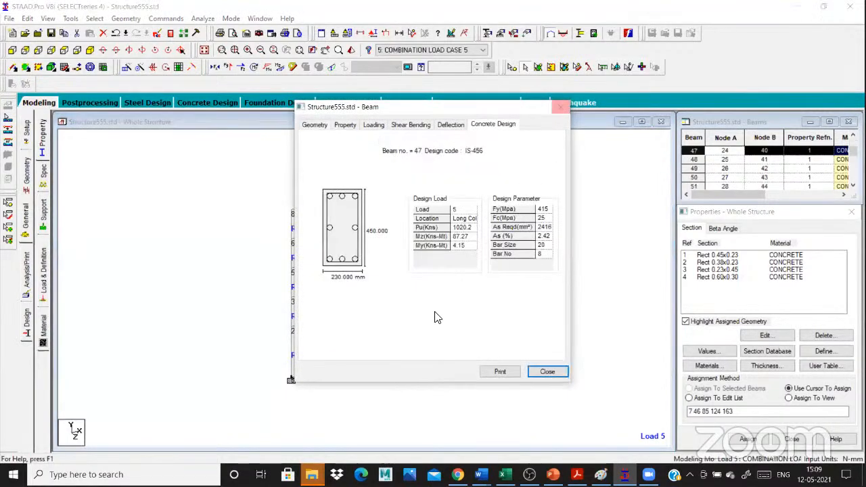
key(Escape)
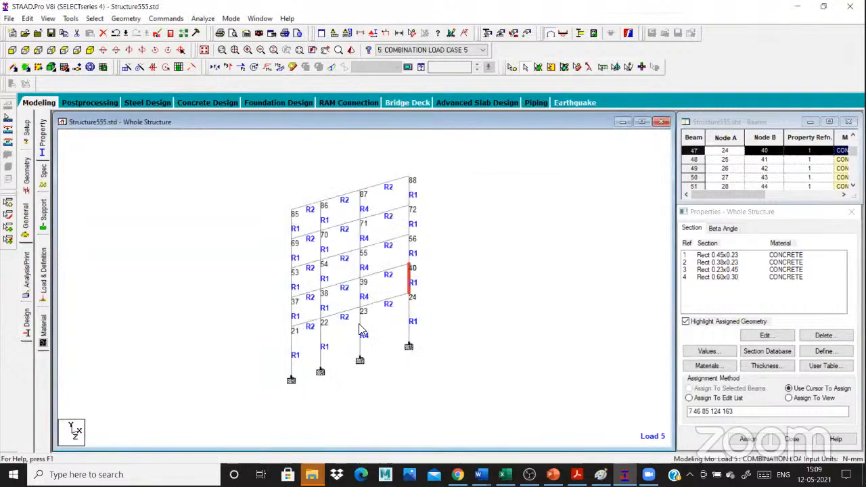
double_click(359, 330)
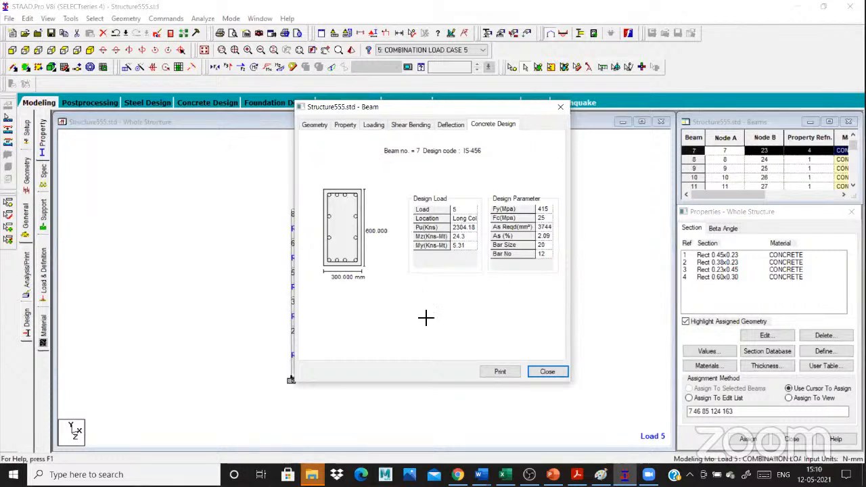
key(Escape)
- Assign the Rect 0.60x0.30 section to column members 8, 47, 86, 125 and 164, and check beam 8's geometry details
drag(397, 160, 431, 359)
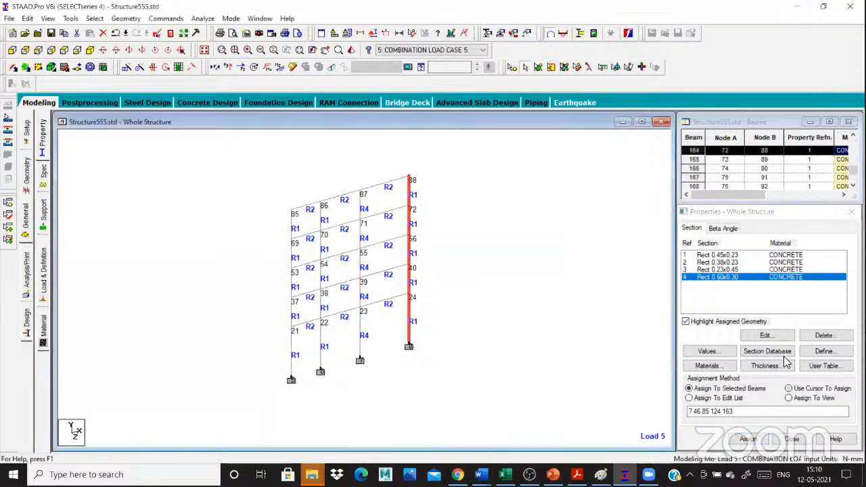
click(748, 440)
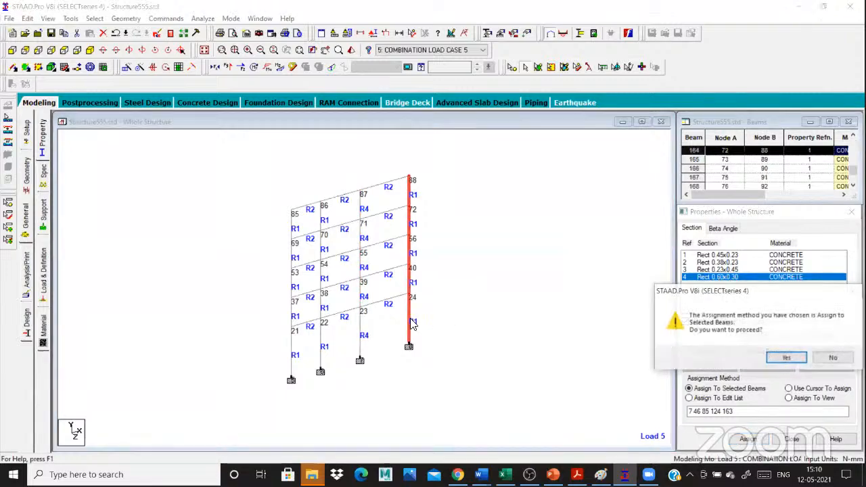
key(Return)
key(Return)
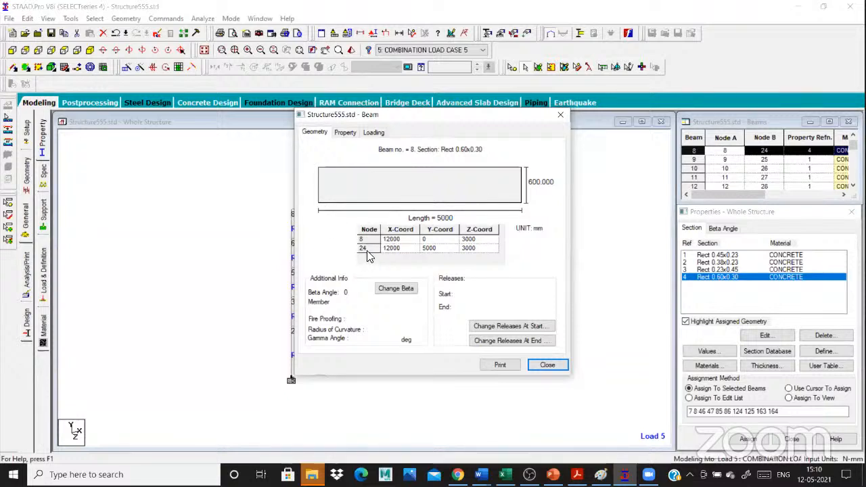
click(547, 366)
- Rerun the analysis with the enlarged second column line and review beam 8's concrete design
click(515, 411)
key(ctrl+F5)
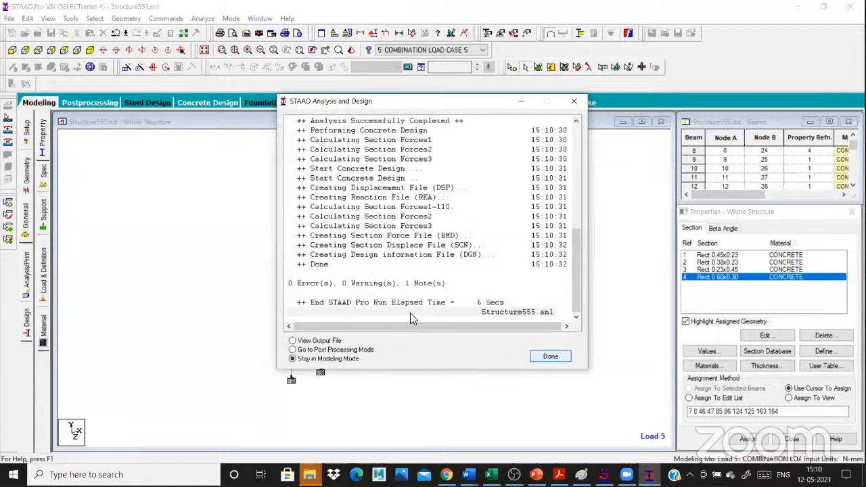
click(551, 356)
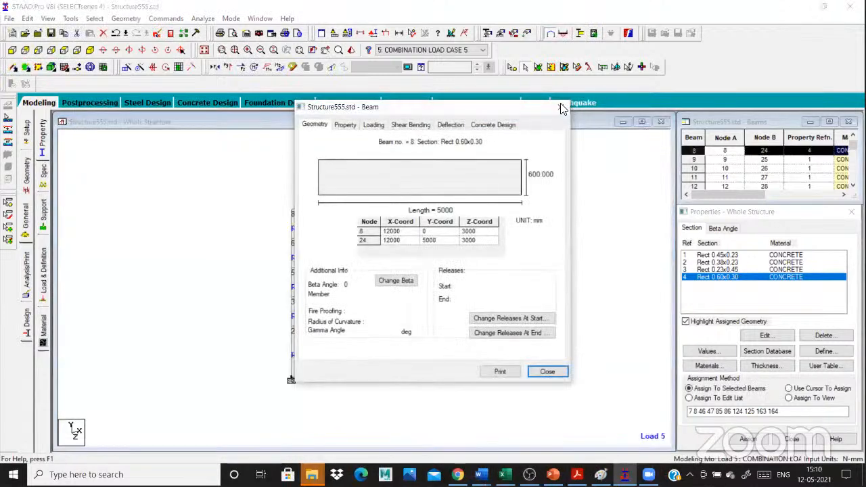
click(492, 125)
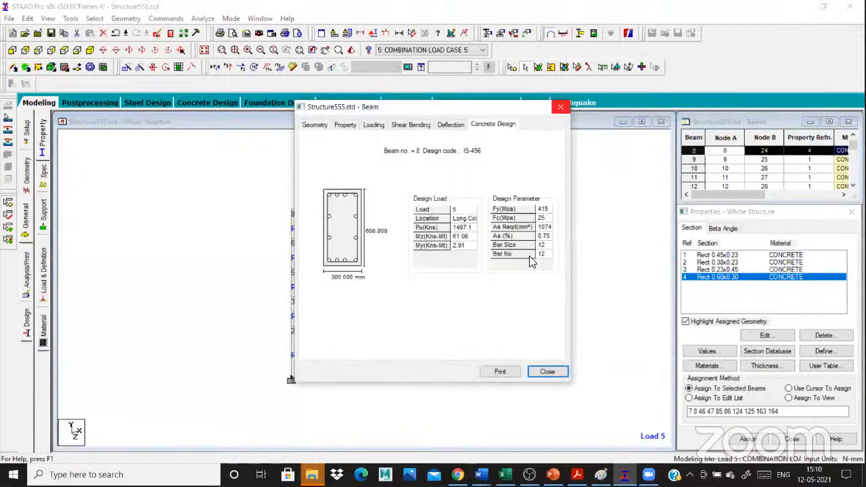
key(Escape)
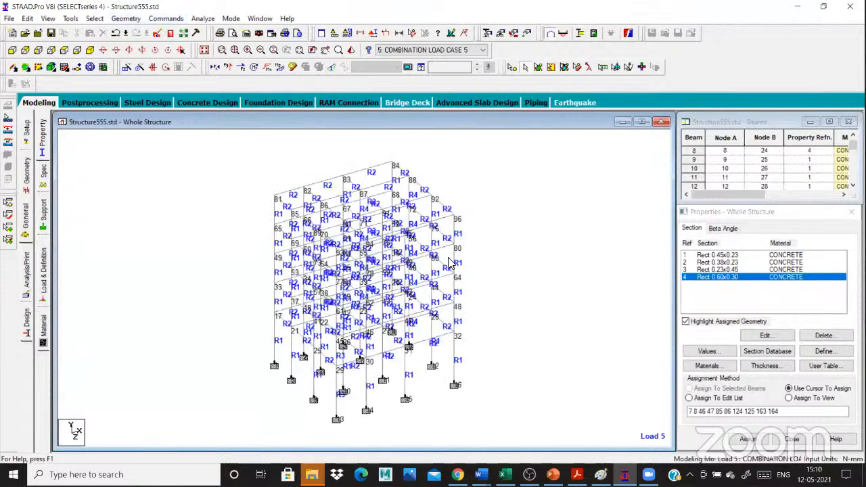
- Review the concrete design results of roof beam 173 and ground-storey corner column 16 in the whole structure
double_click(448, 270)
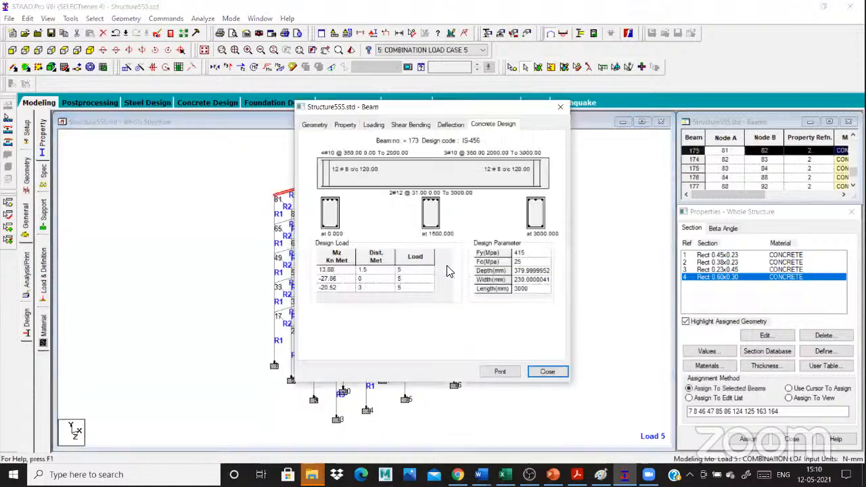
click(558, 109)
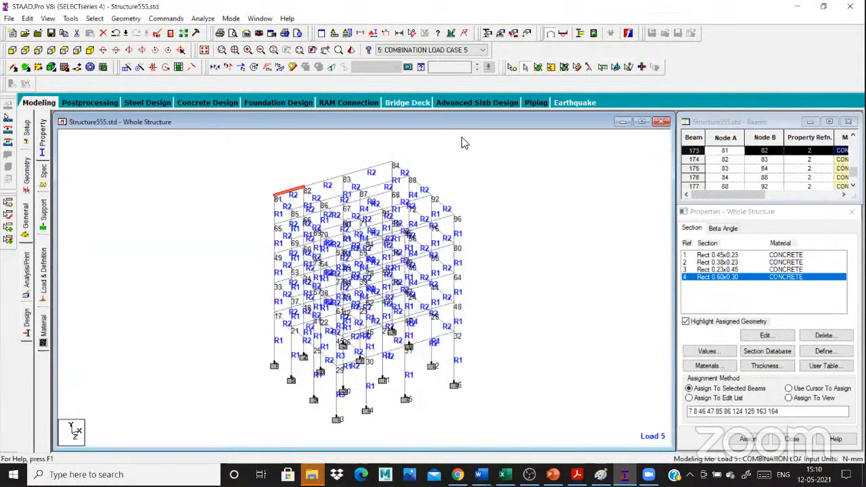
click(544, 251)
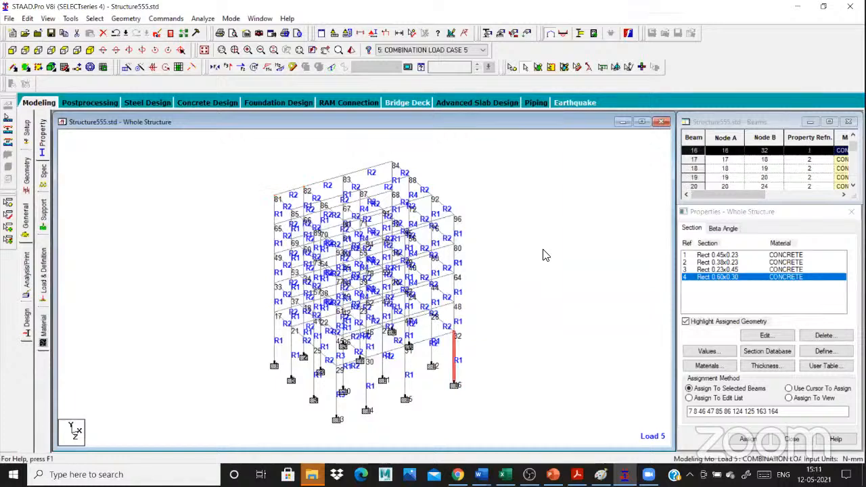
click(467, 222)
click(467, 228)
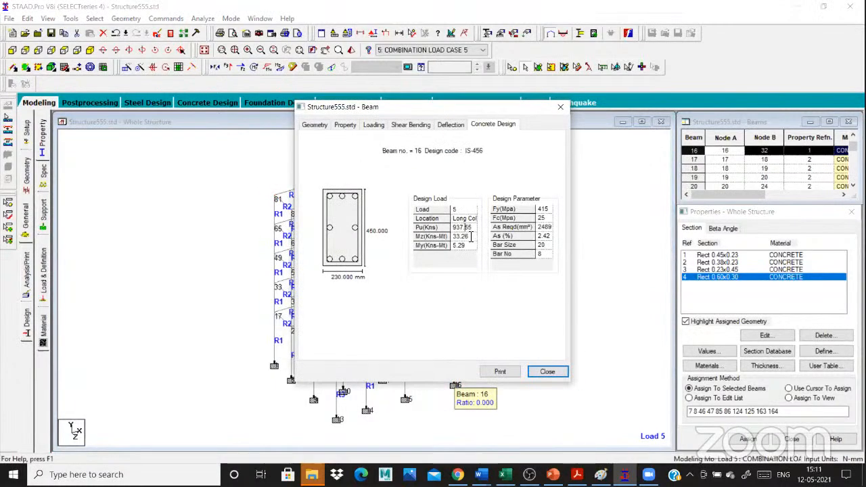
click(472, 239)
click(519, 216)
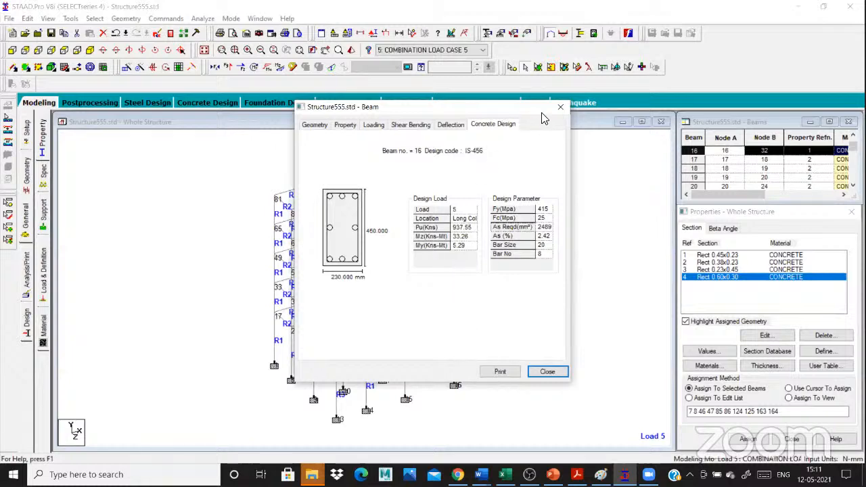
key(Escape)
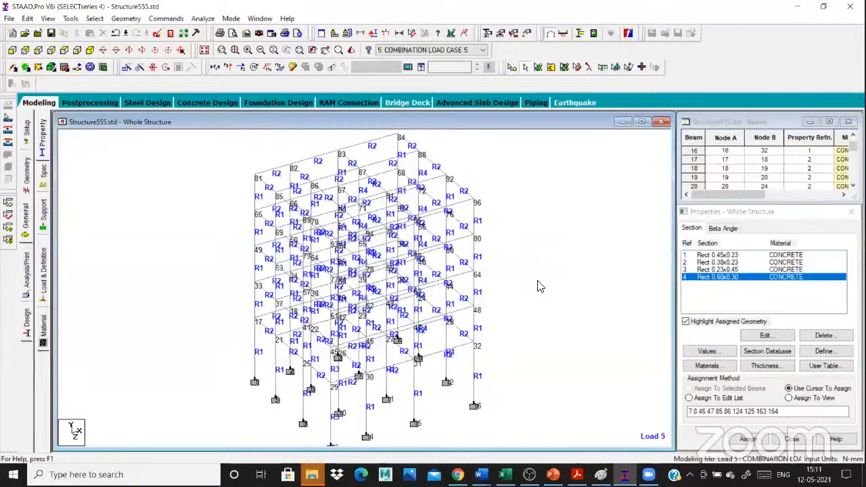
scroll(88, 195, down, 1)
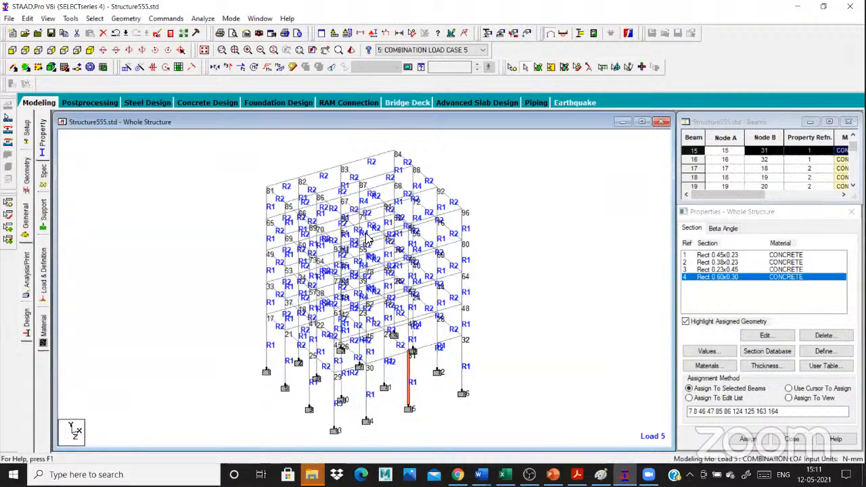
scroll(356, 278, down, 1)
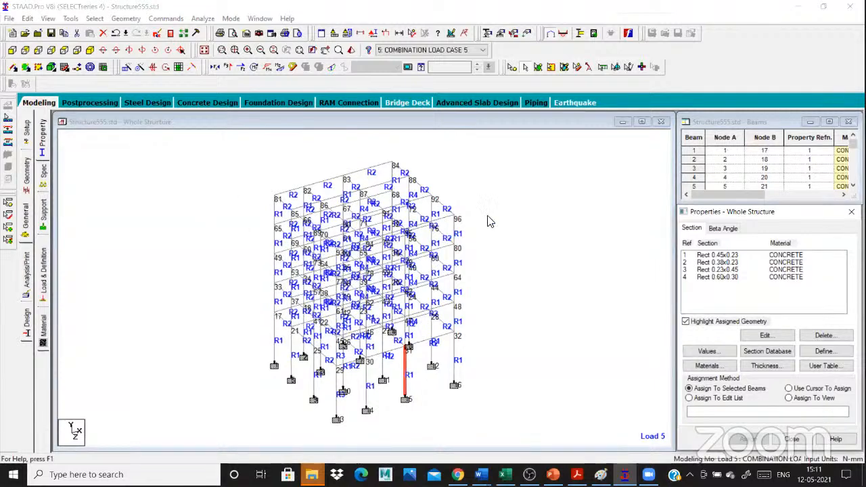
scroll(487, 220, up, 2)
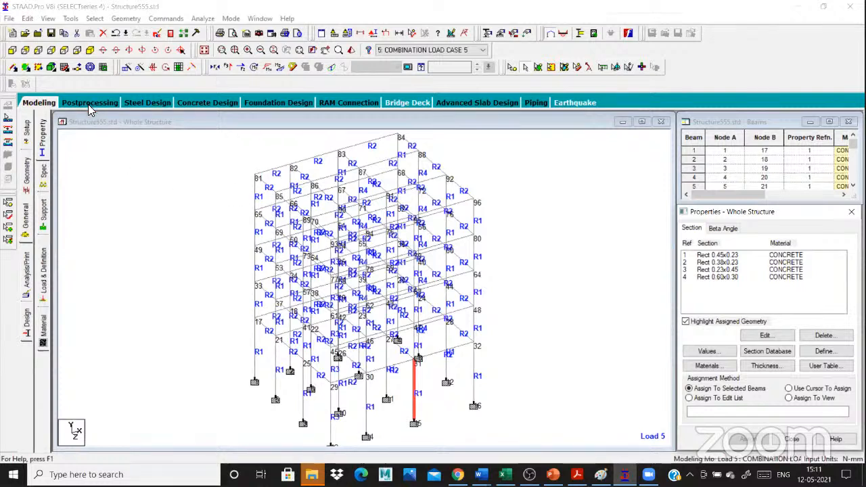
click(51, 252)
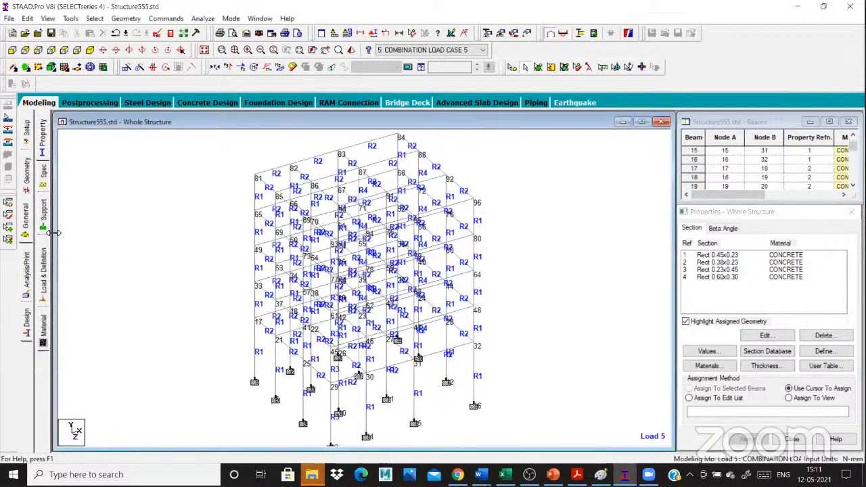
- Switch to concrete design and create an envelope named H from combination load case C5
scroll(53, 233, up, 1)
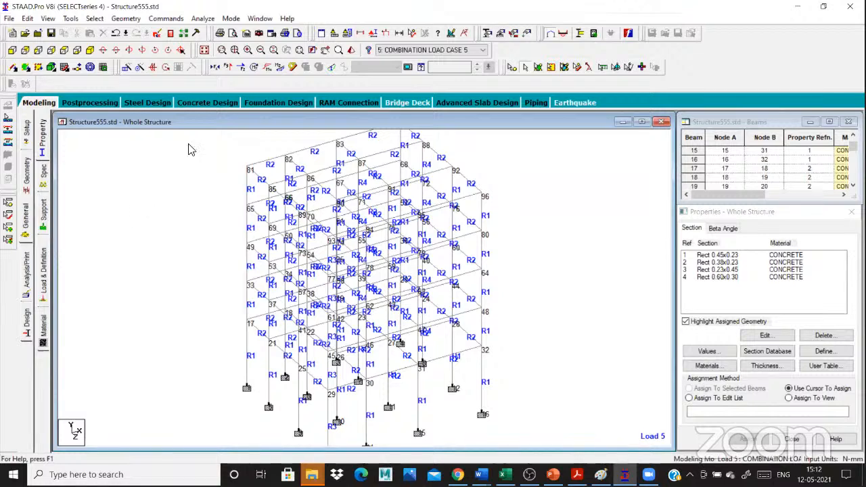
click(200, 107)
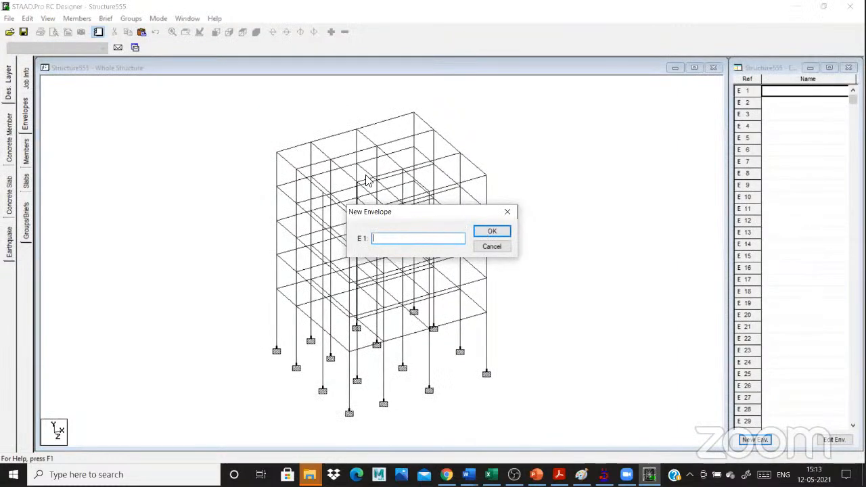
text(H)
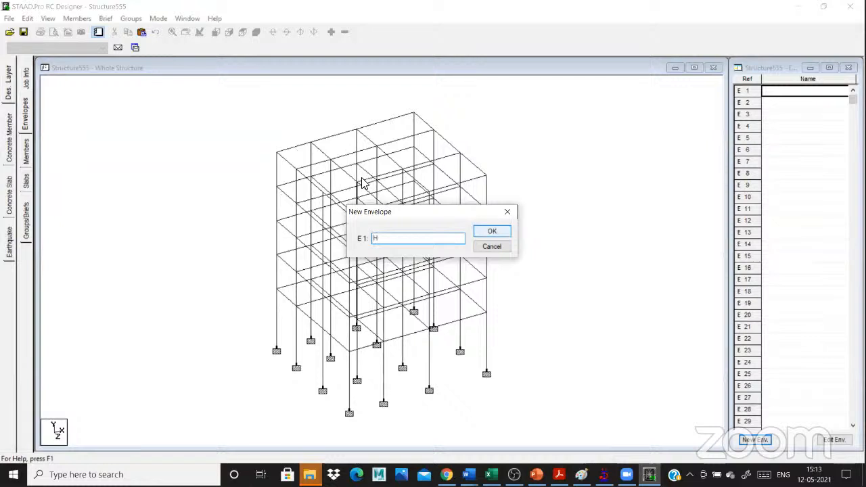
key(Return)
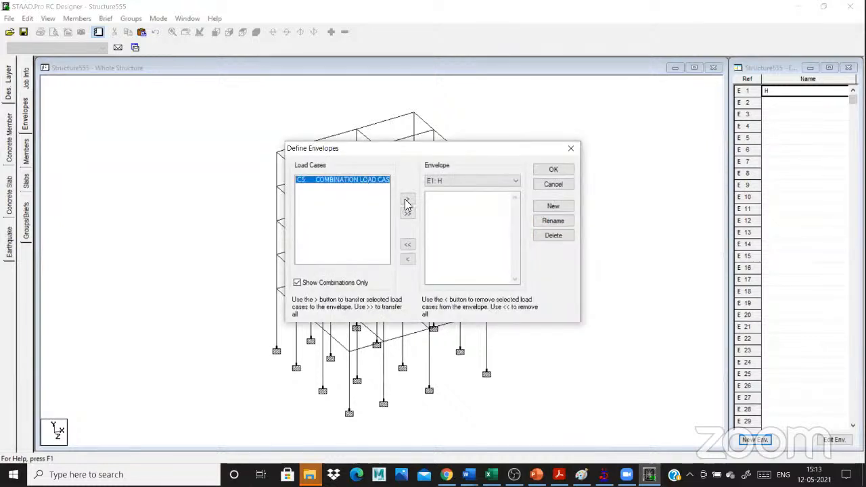
click(552, 170)
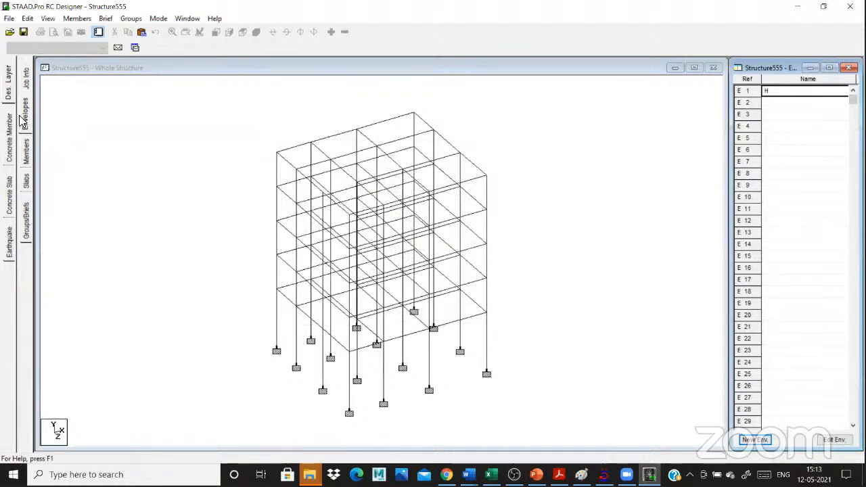
- Form a concrete design member from the ground-storey corner column between nodes 1 and 17
click(26, 150)
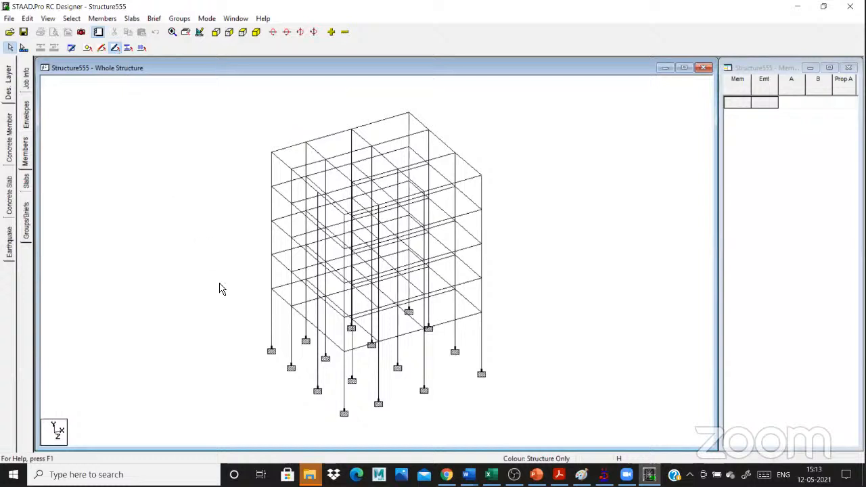
click(272, 340)
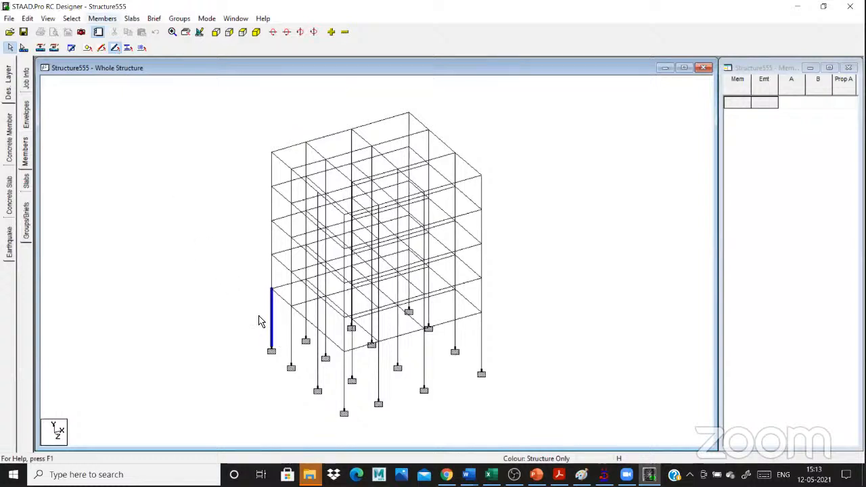
click(105, 19)
click(107, 36)
scroll(191, 251, down, 1)
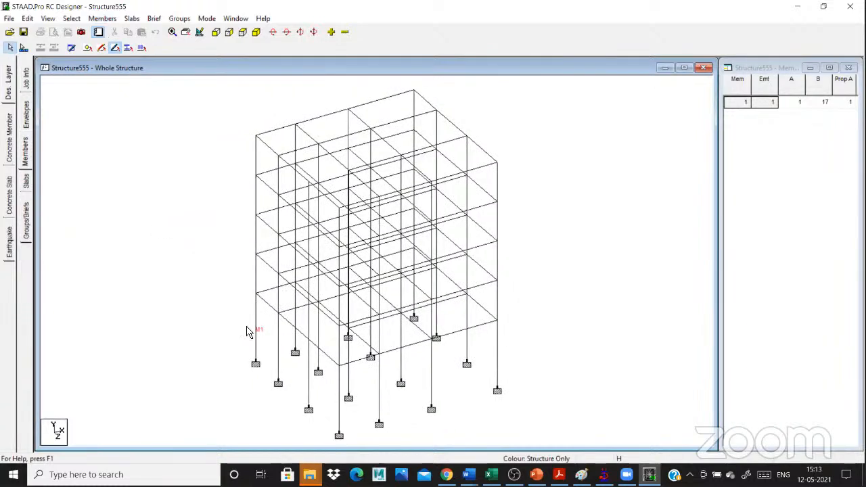
scroll(29, 203, up, 2)
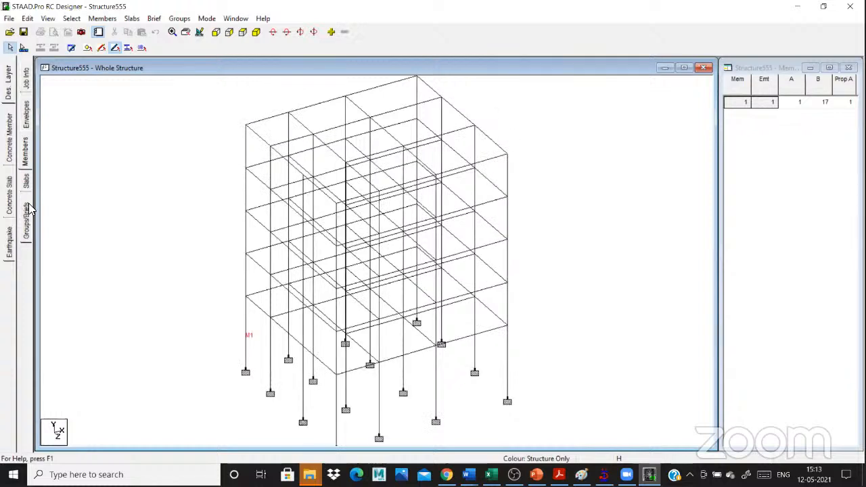
- Create a new design brief named COLUMN with design code IS456 and design type Column
click(29, 207)
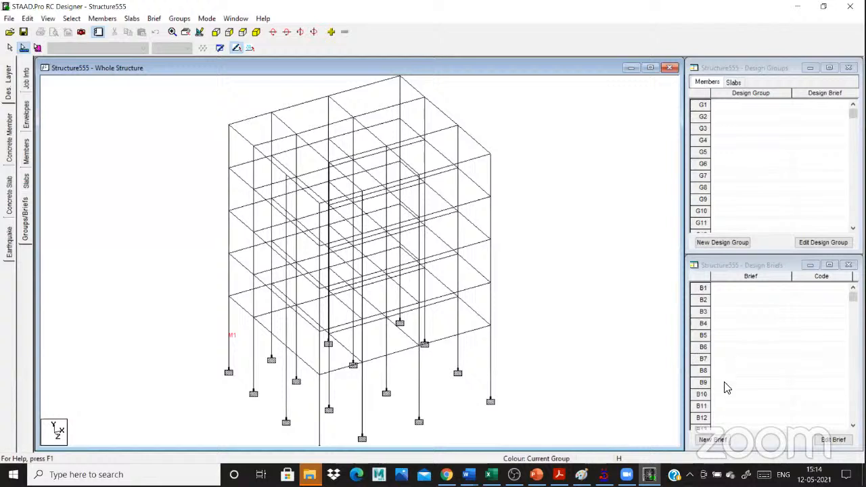
click(714, 439)
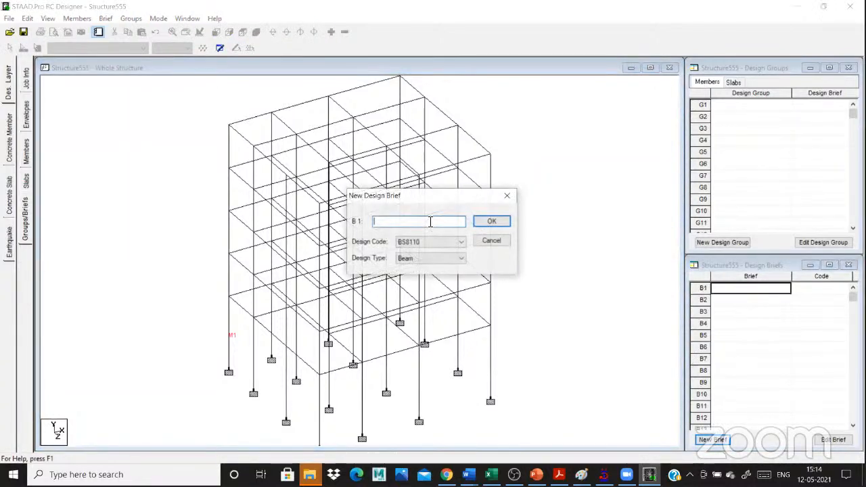
text(COL)
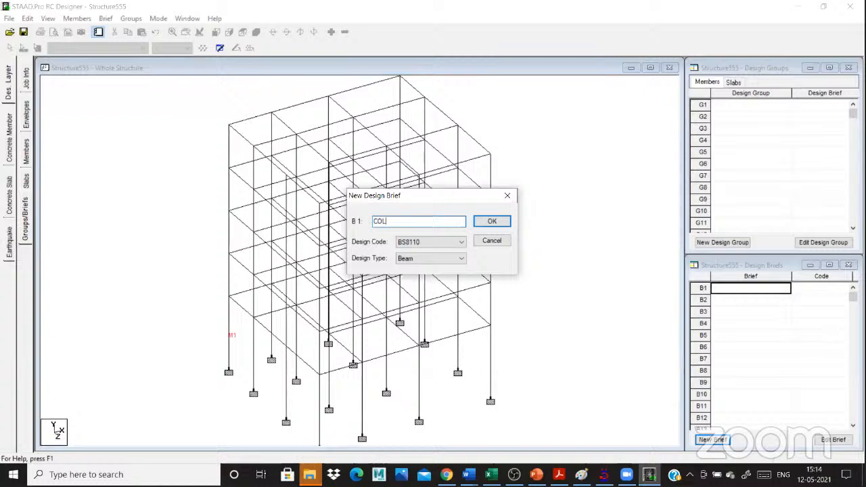
text(UMN)
click(441, 242)
key(alt+Down)
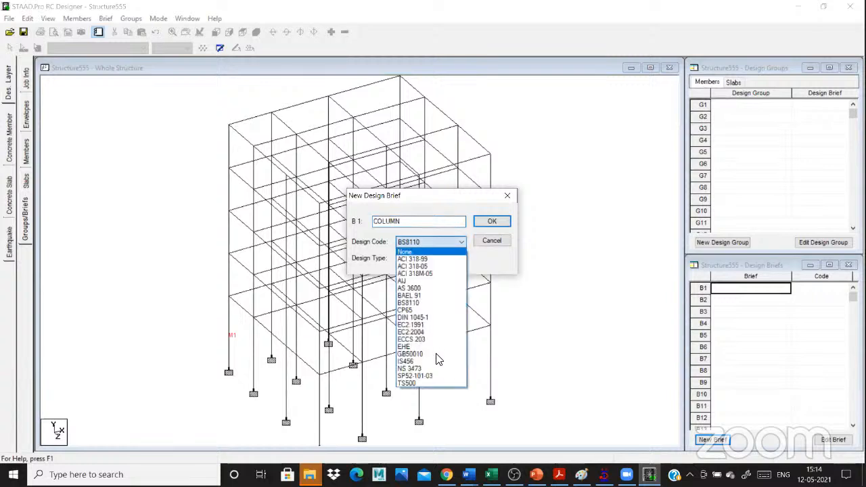
click(416, 361)
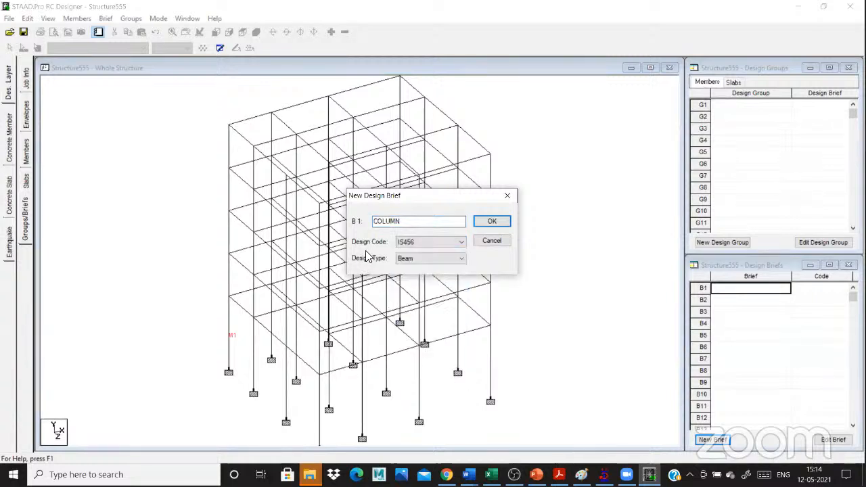
click(426, 260)
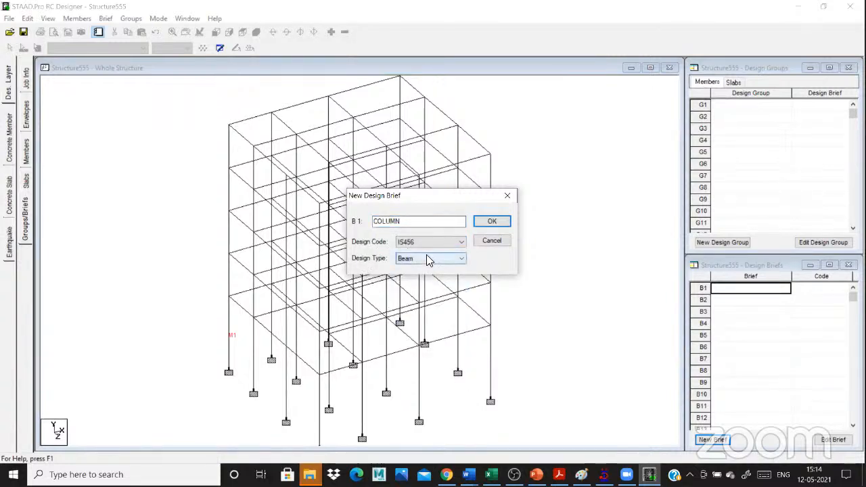
key(alt+Down)
click(417, 276)
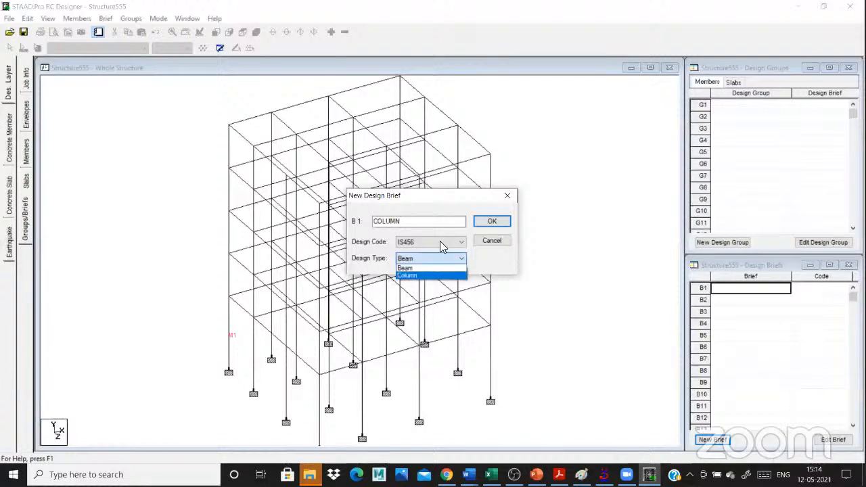
click(479, 223)
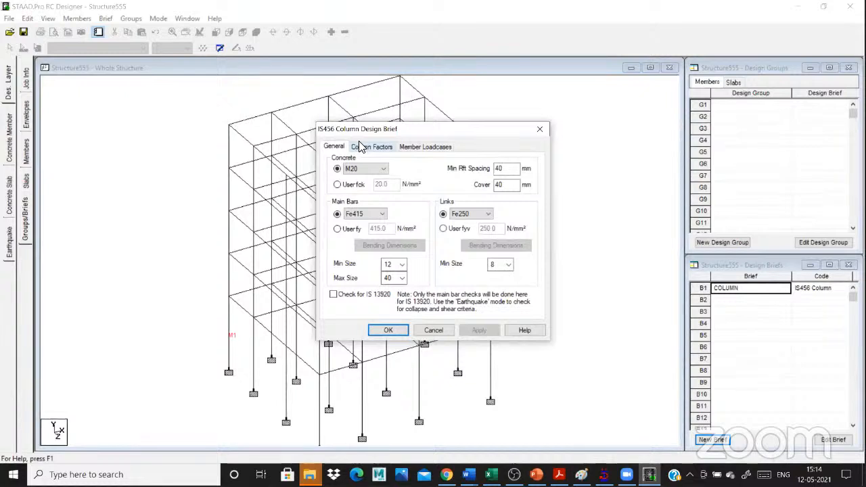
- Set the column brief's concrete grade to M25 and its main bars to Fe500, keeping Fe250 links
click(359, 169)
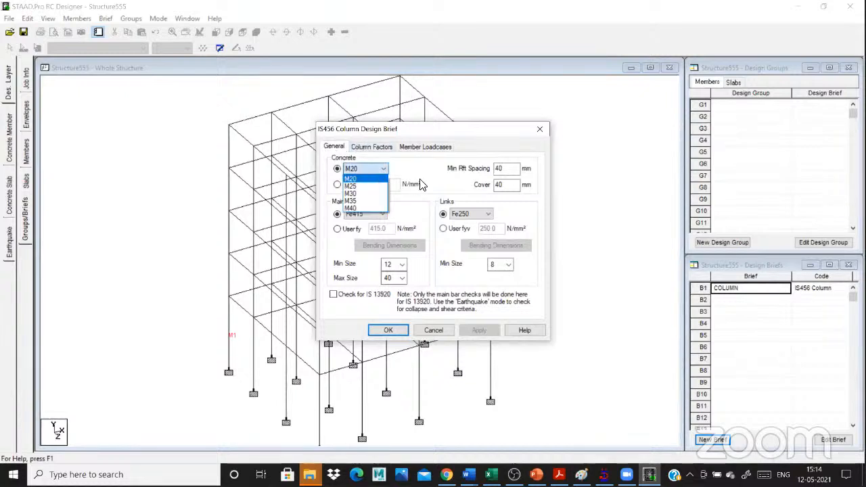
click(353, 186)
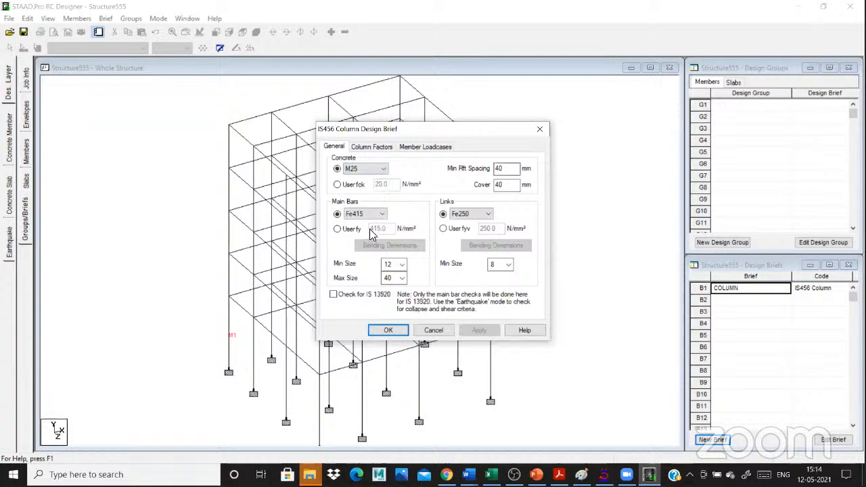
click(382, 214)
click(371, 237)
click(486, 215)
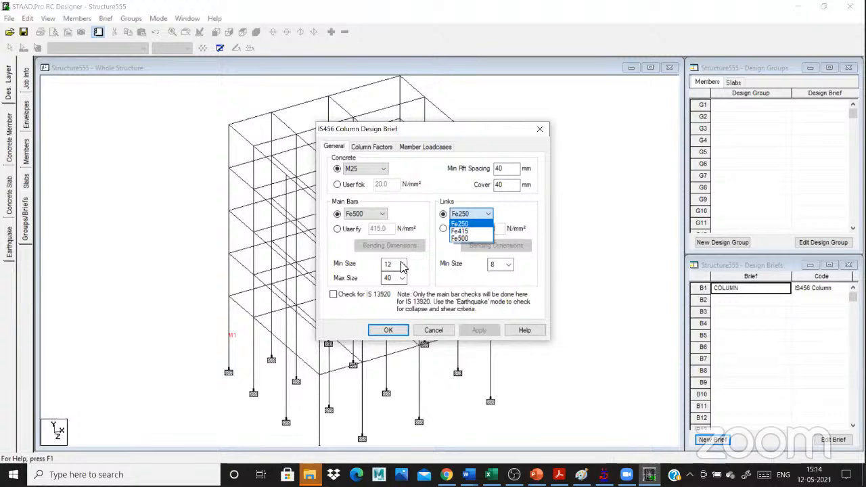
click(379, 150)
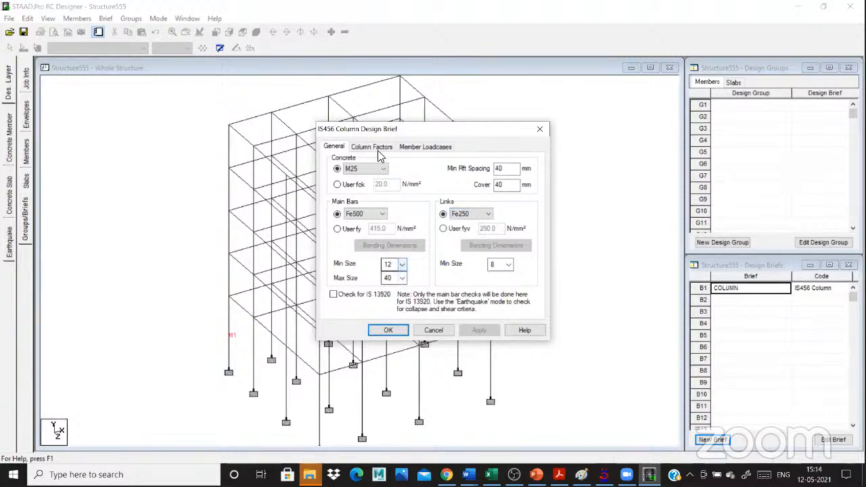
- Check the brief's column factors and add combination load case C5 to its selected member load cases
click(374, 147)
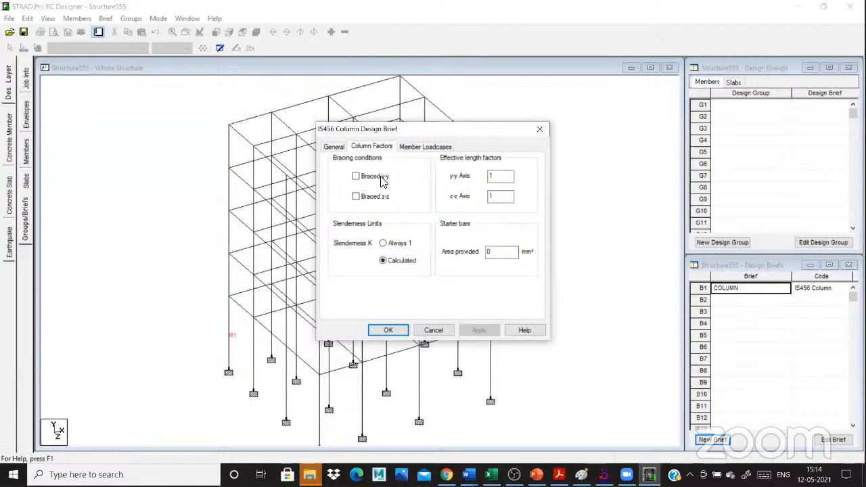
click(413, 149)
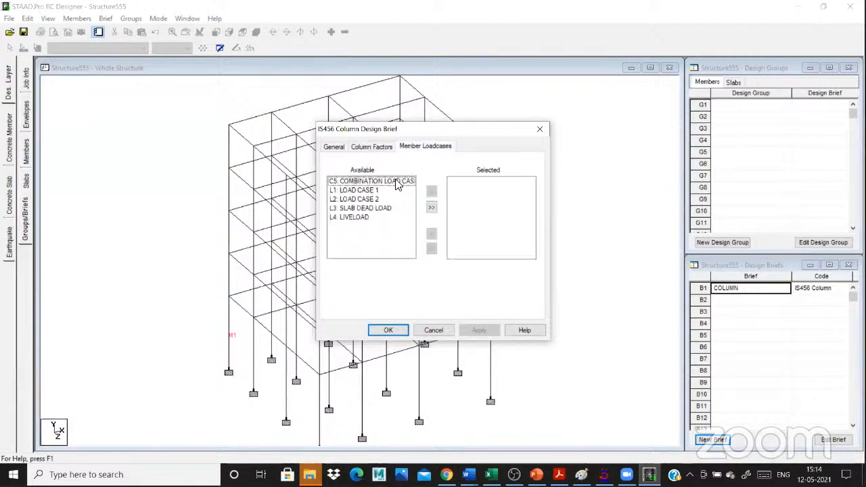
click(399, 183)
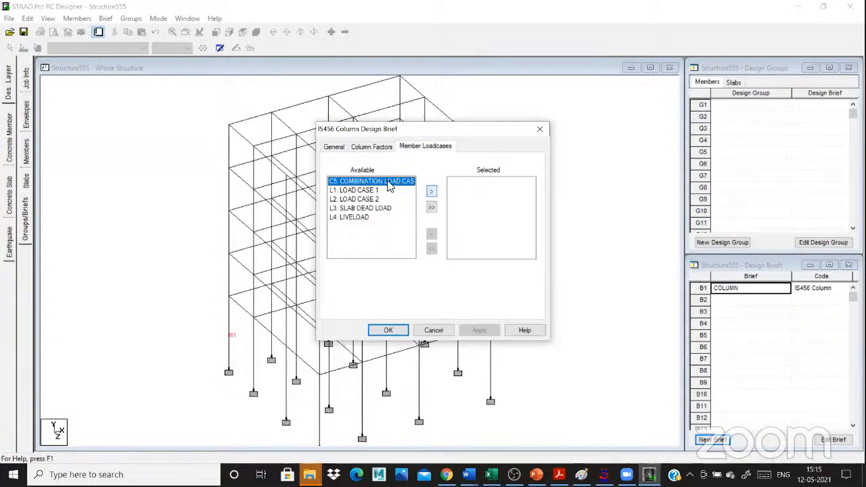
click(431, 193)
click(403, 327)
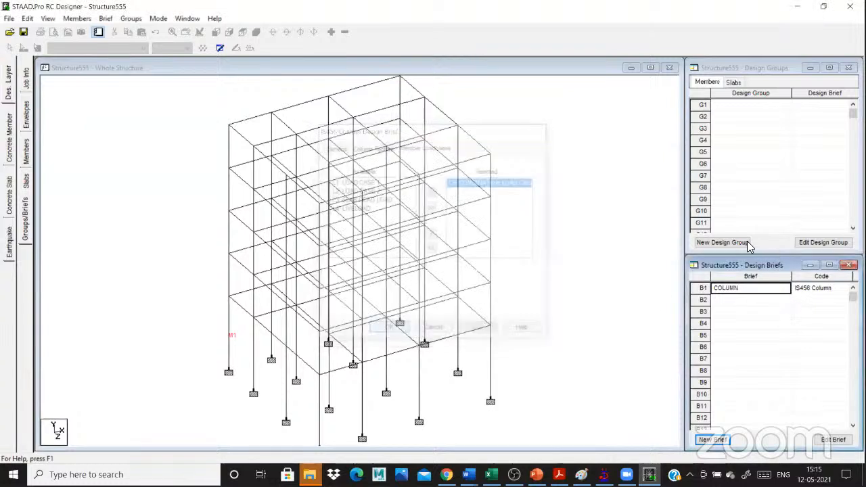
- Create a member design group named Design Group 1 that uses the COLUMN brief
click(723, 242)
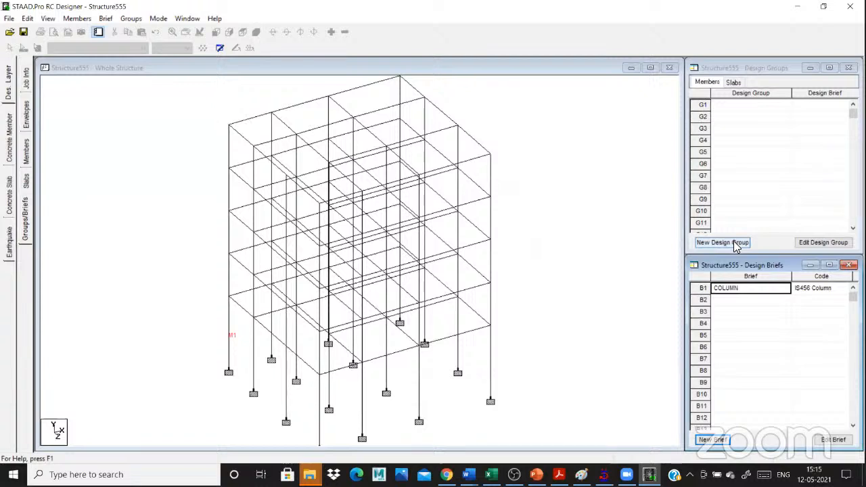
click(428, 154)
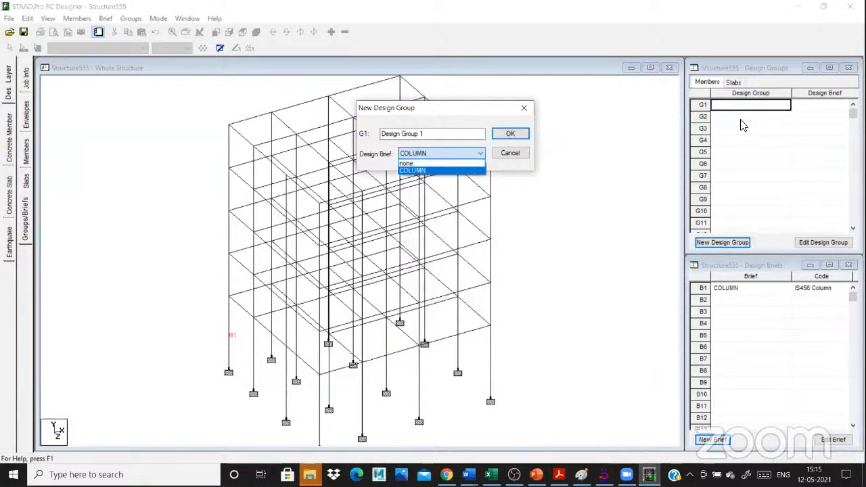
key(Return)
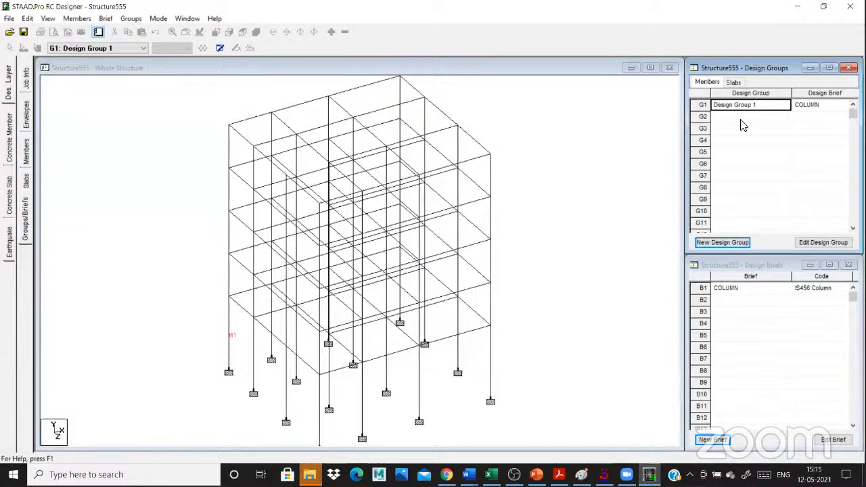
- Add the ground-storey corner column M1 to the existing Design Group 1
mouse_move(582, 475)
click(228, 336)
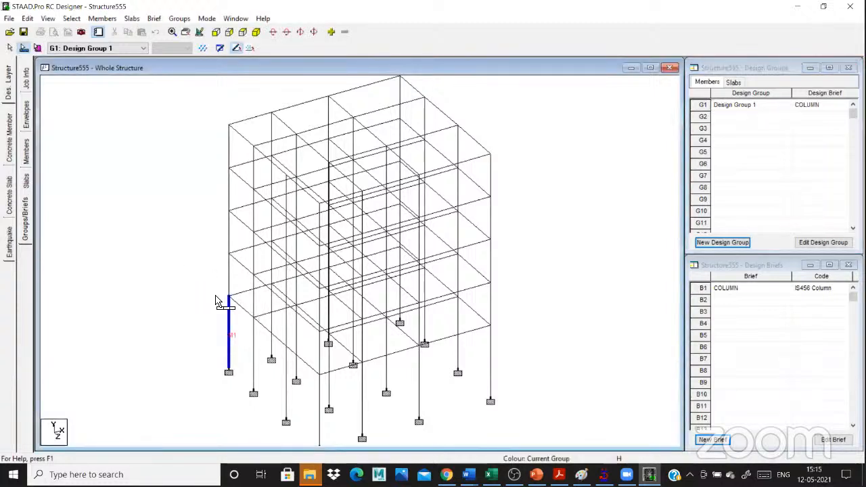
right_click(229, 335)
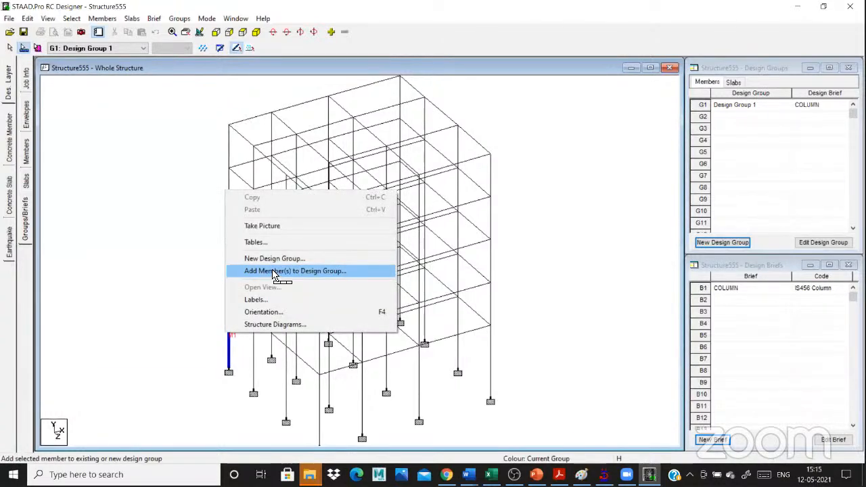
click(277, 271)
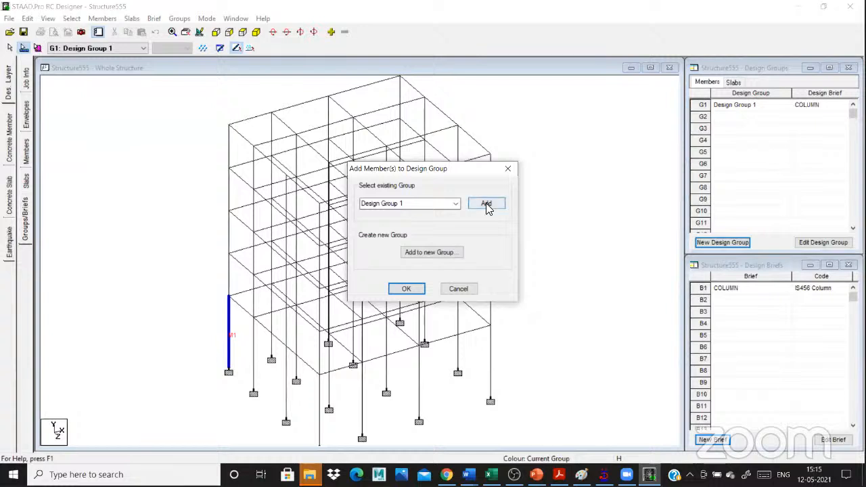
click(486, 206)
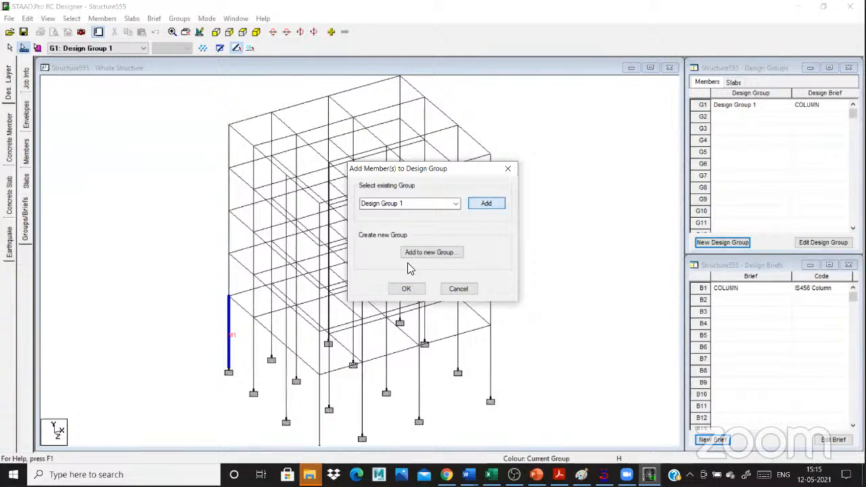
click(406, 290)
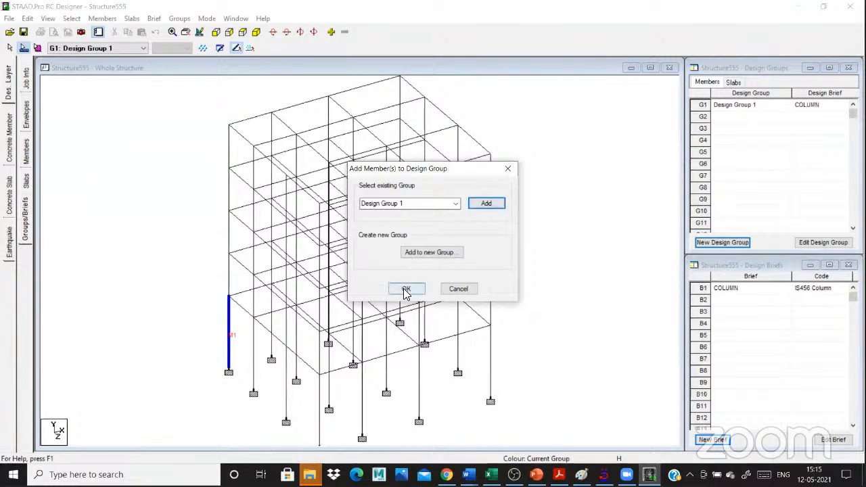
click(406, 290)
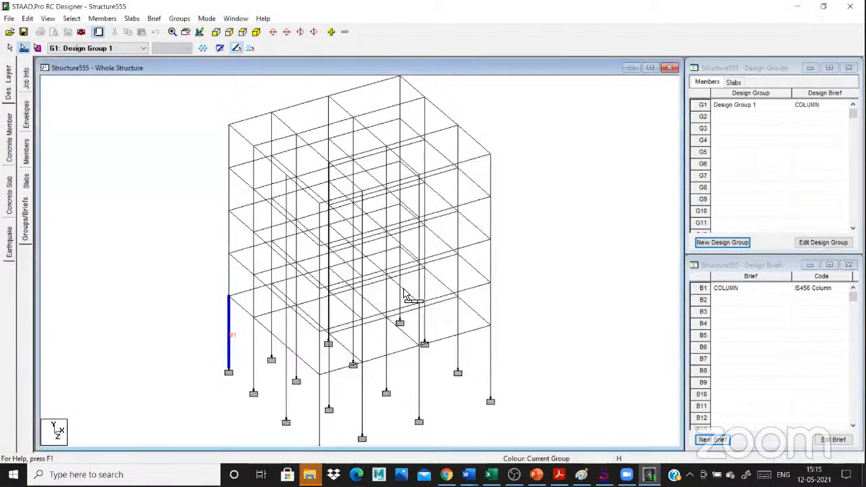
- Run the concrete design for column member M1 in Design Group 1 using the COLUMN brief
key(alt+m)
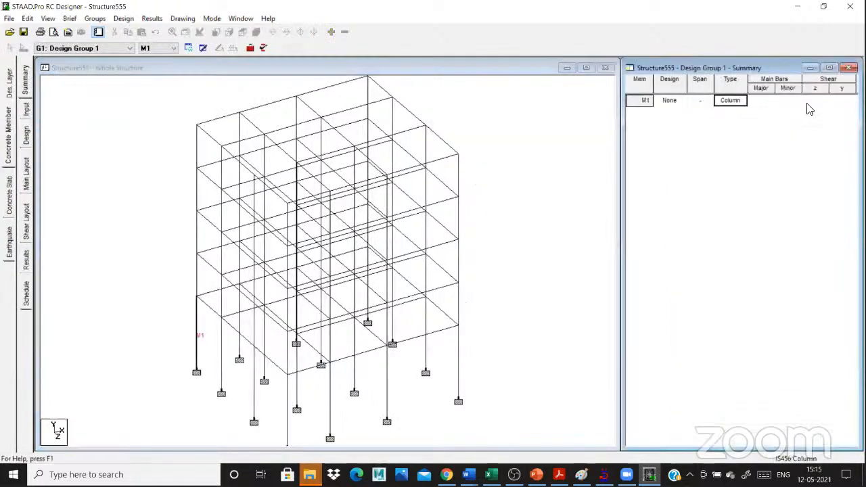
click(27, 135)
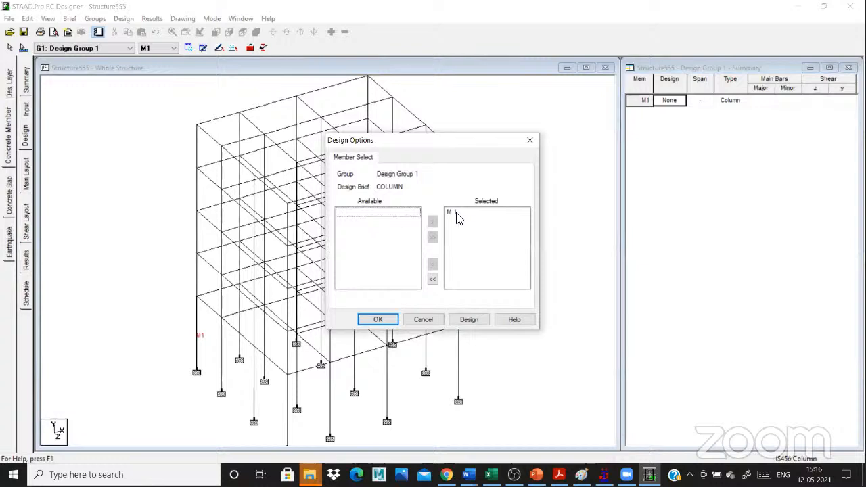
click(457, 216)
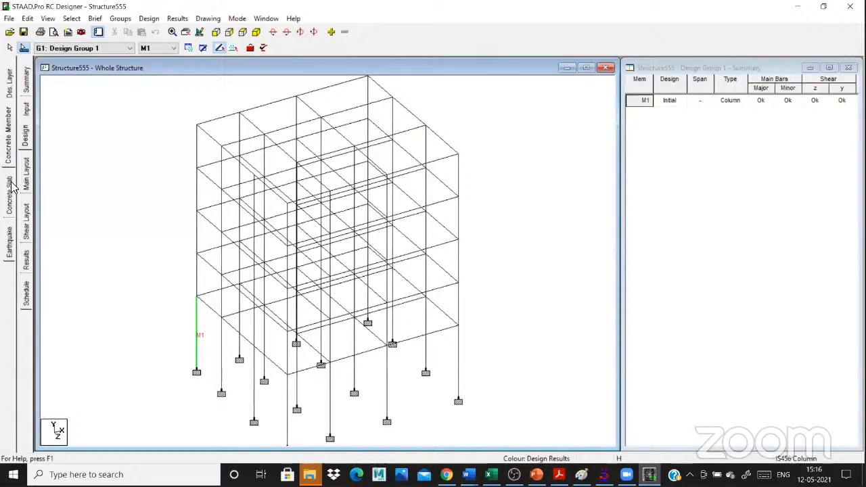
- Examine column M1's main and shear reinforcement layouts, and its tabulated steel area, link size and spacing results
click(29, 253)
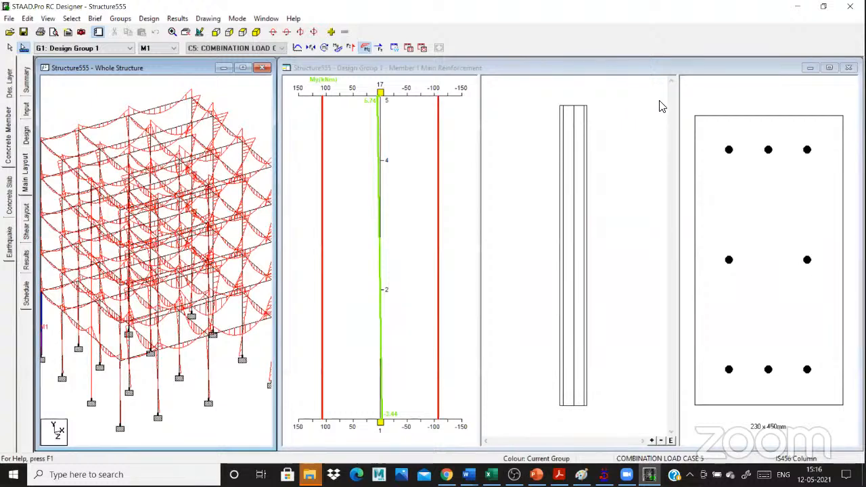
click(27, 220)
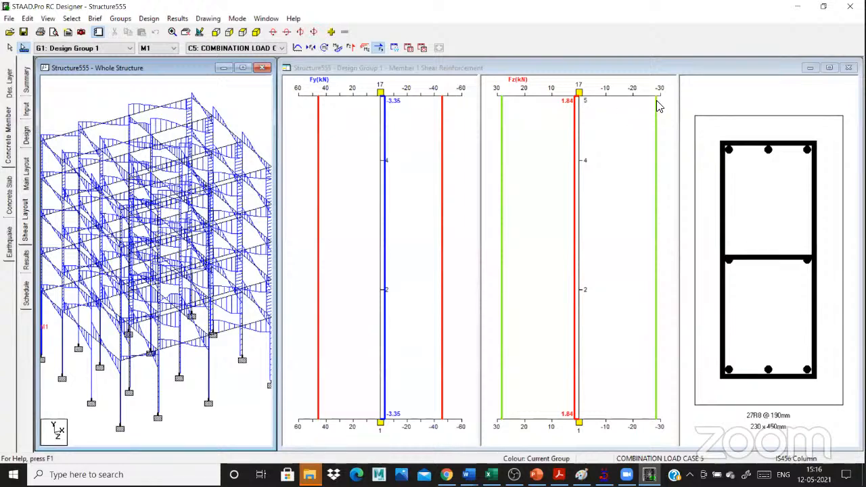
click(705, 103)
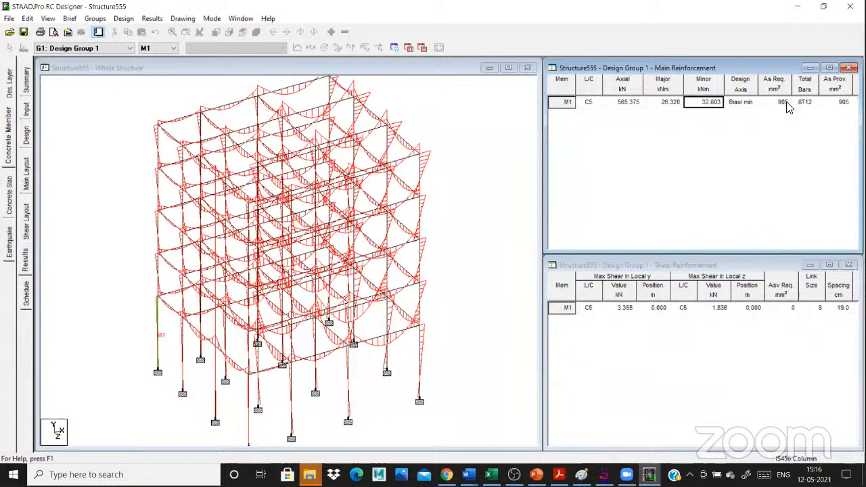
click(844, 101)
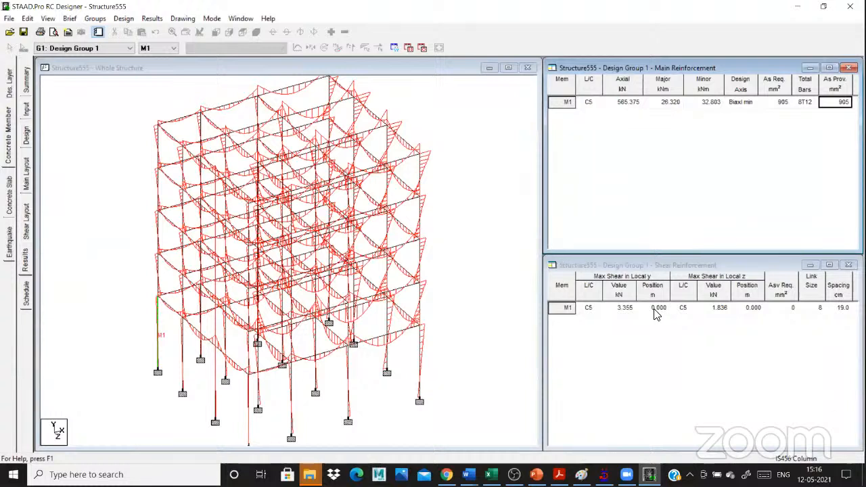
click(719, 309)
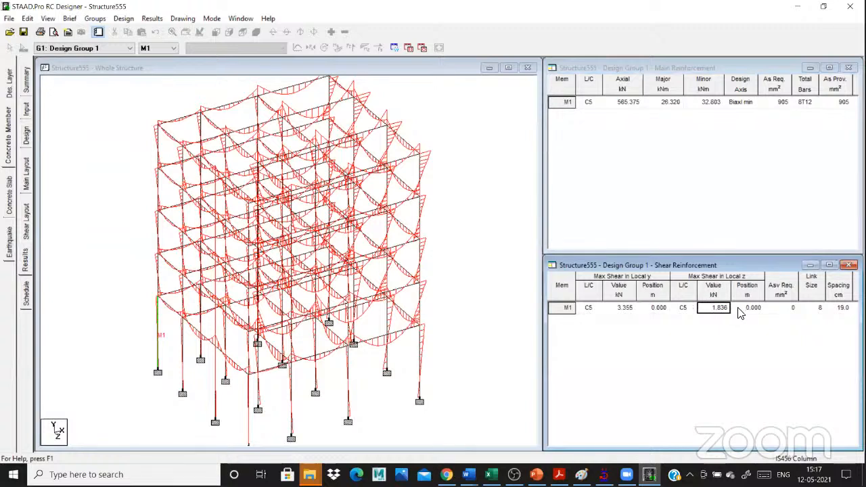
click(789, 310)
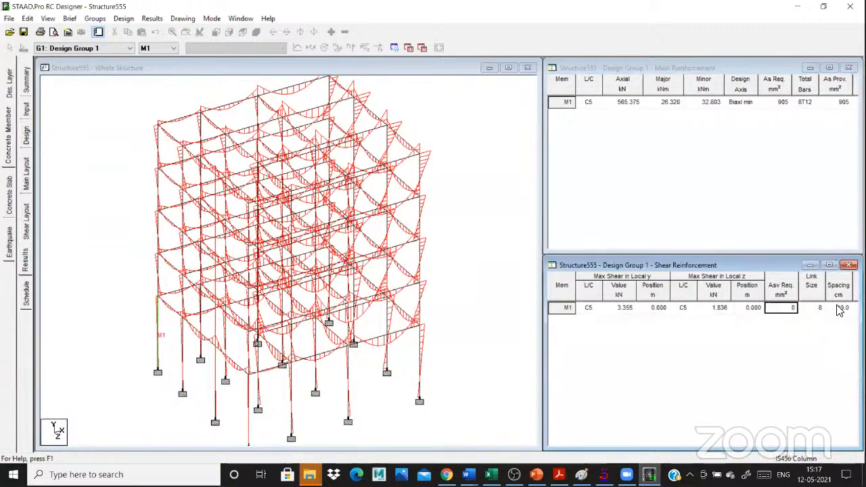
click(841, 309)
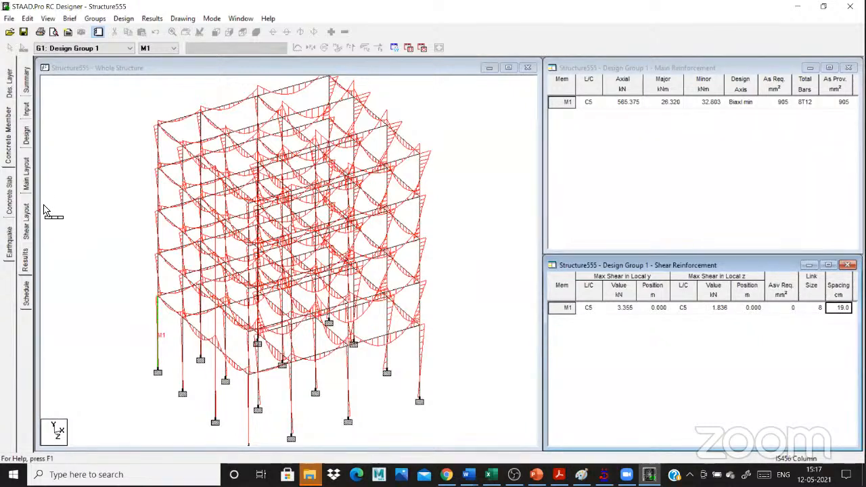
- Set up an export drawing from column M1's bar schedule on A4 paper at a 1:33.3 drawing scale
click(27, 301)
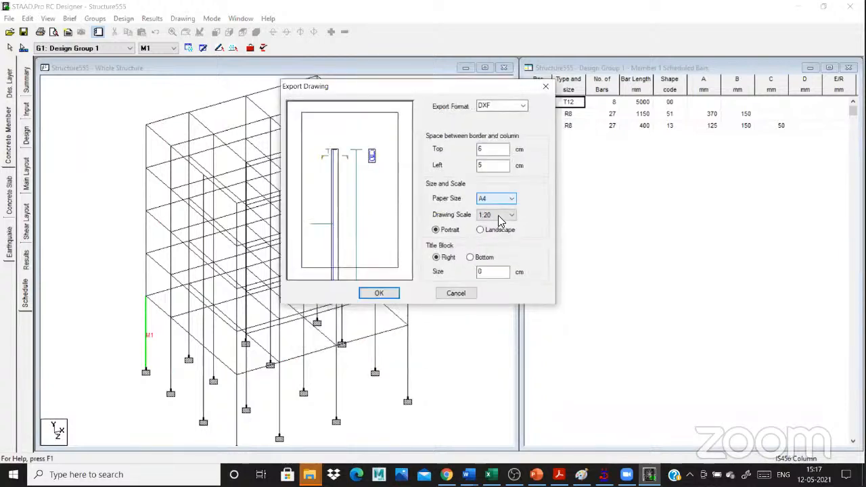
click(501, 220)
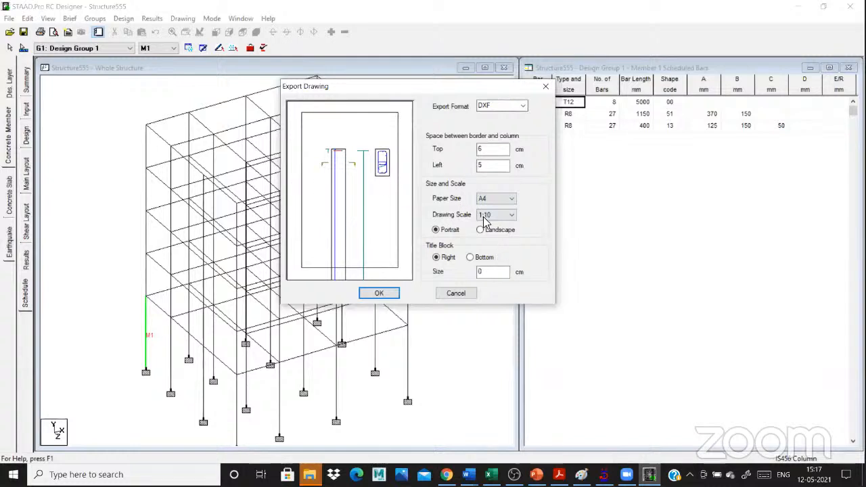
click(498, 215)
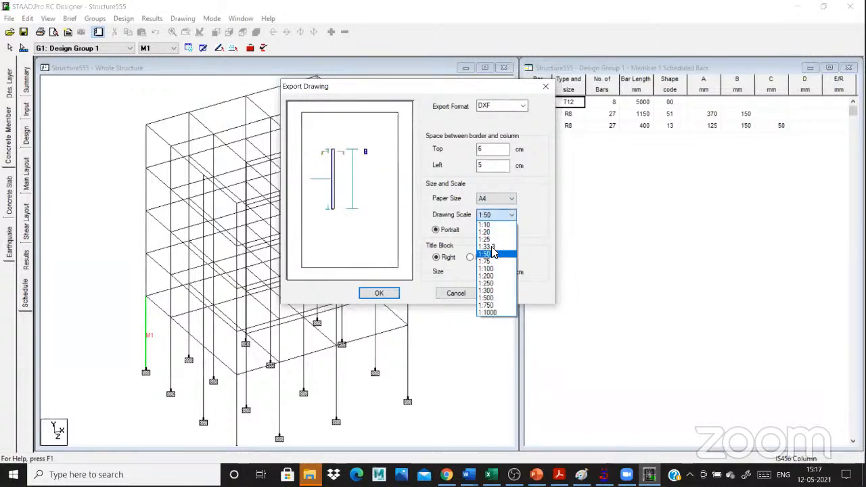
click(491, 246)
click(509, 216)
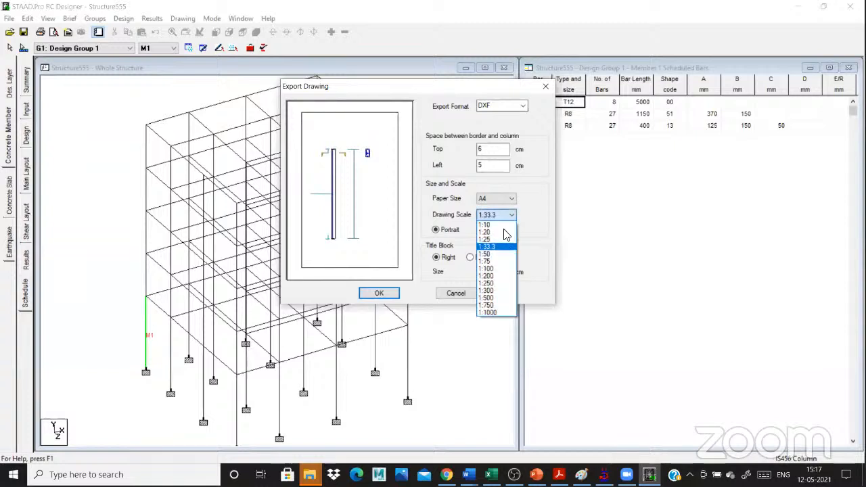
click(501, 239)
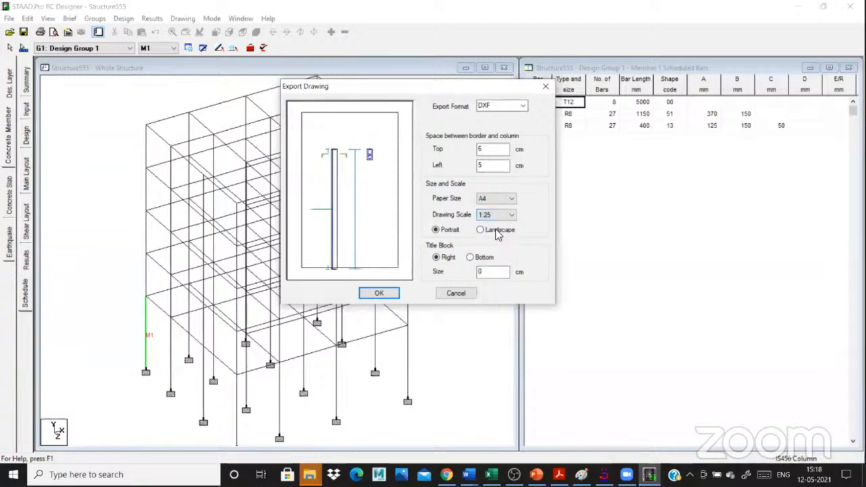
click(512, 215)
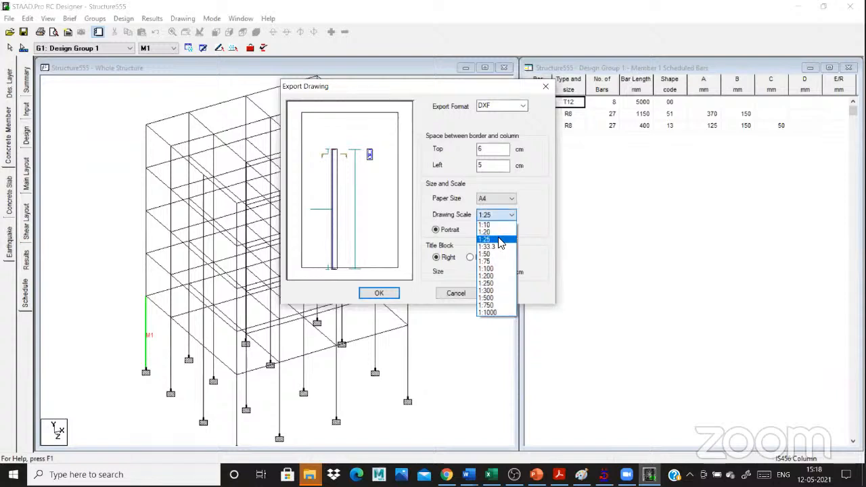
click(499, 245)
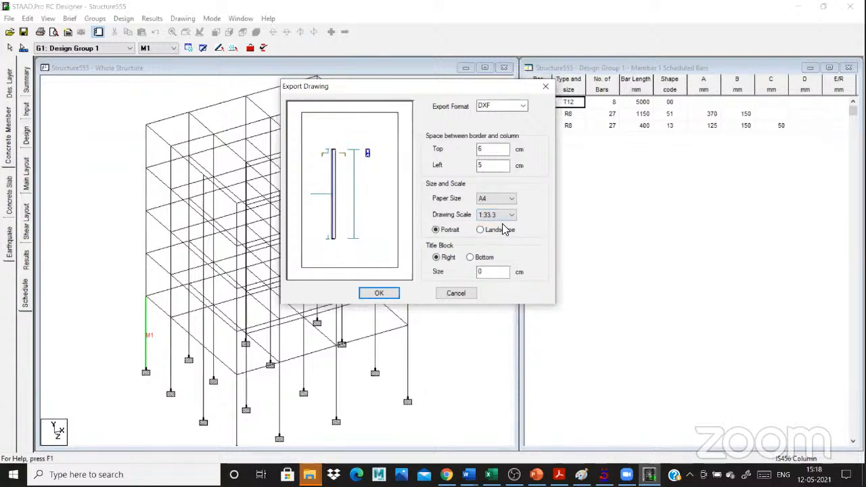
- Keep the drawing in portrait orientation and export it in DXF format to the Desktop as Structure555_001.dxf
click(493, 232)
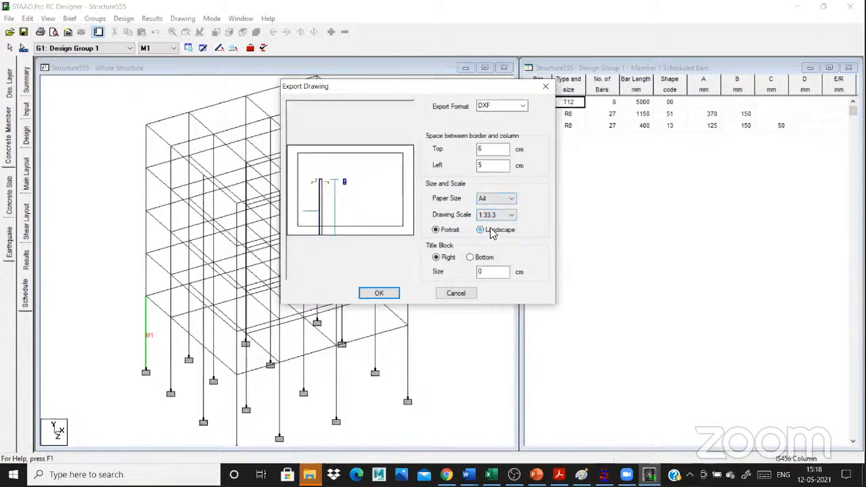
click(448, 231)
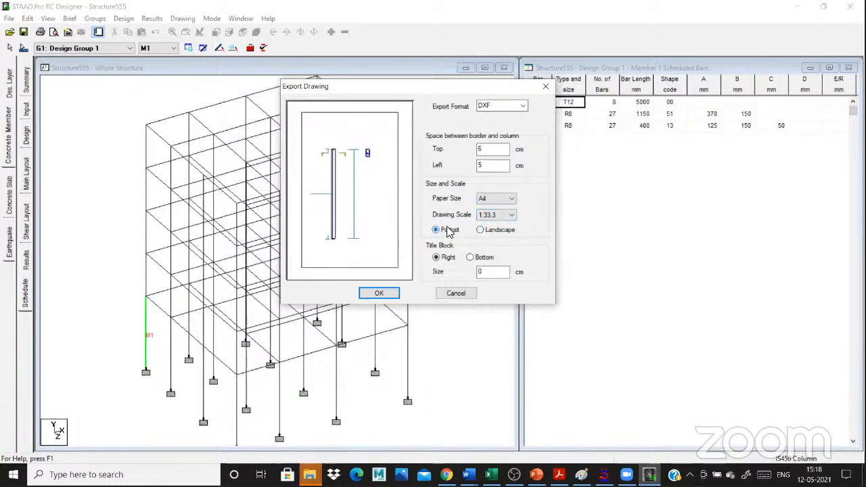
click(523, 106)
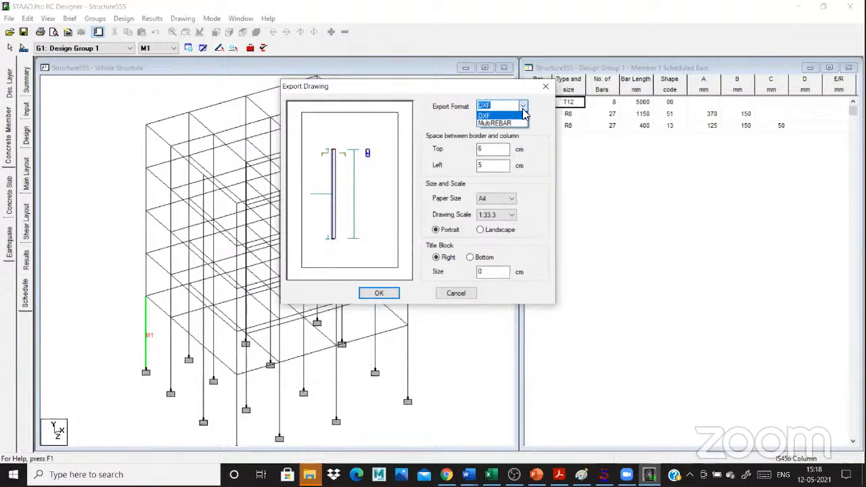
click(525, 114)
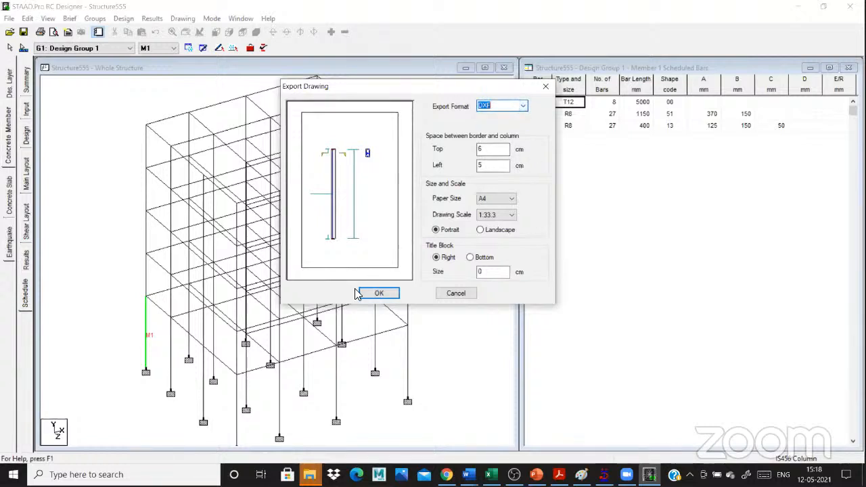
click(391, 294)
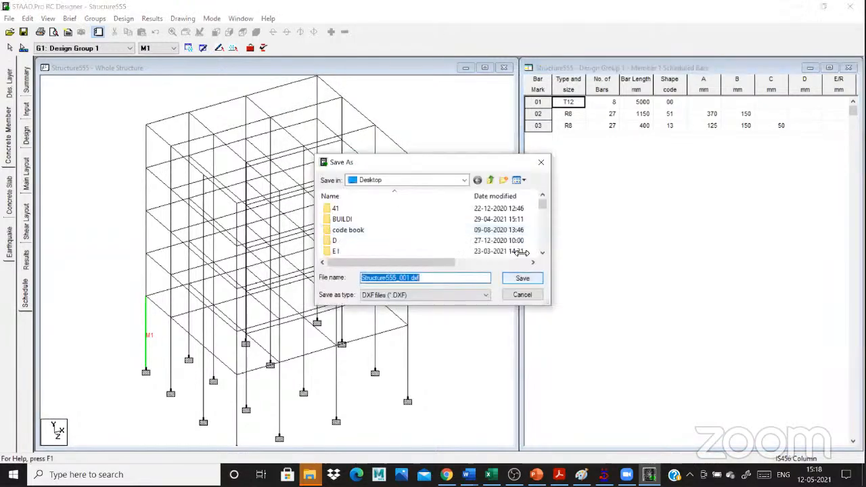
key(Return)
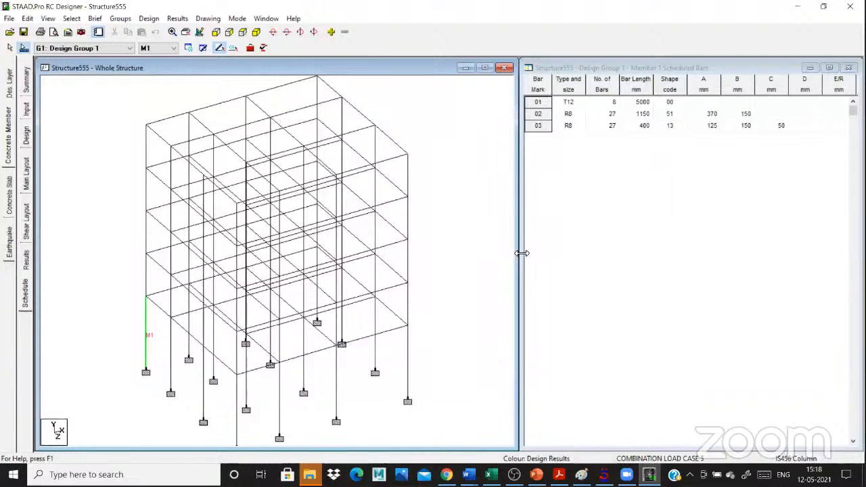
- Review the bar types, quantities, lengths, shape codes and bending dimensions in column M1's bar schedule
click(574, 104)
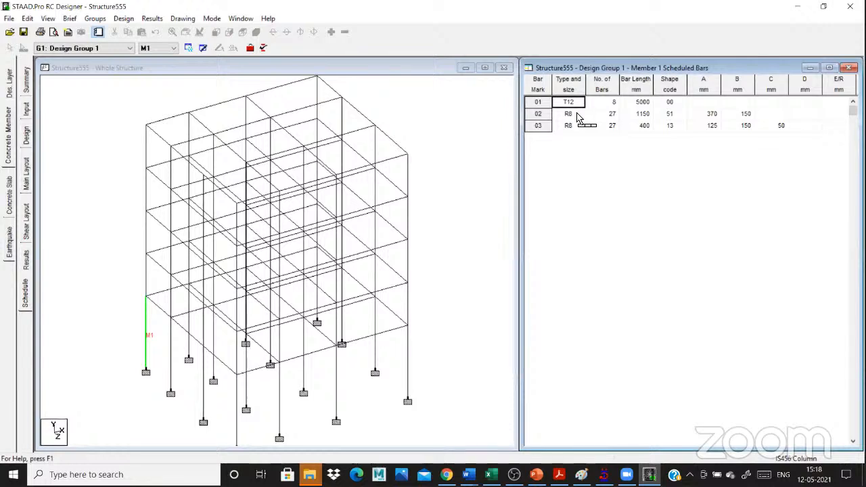
click(613, 103)
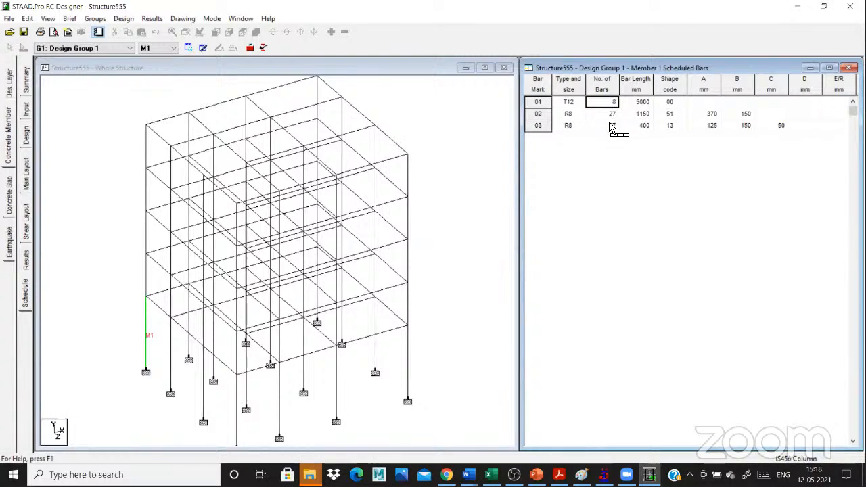
key(Right)
key(Down)
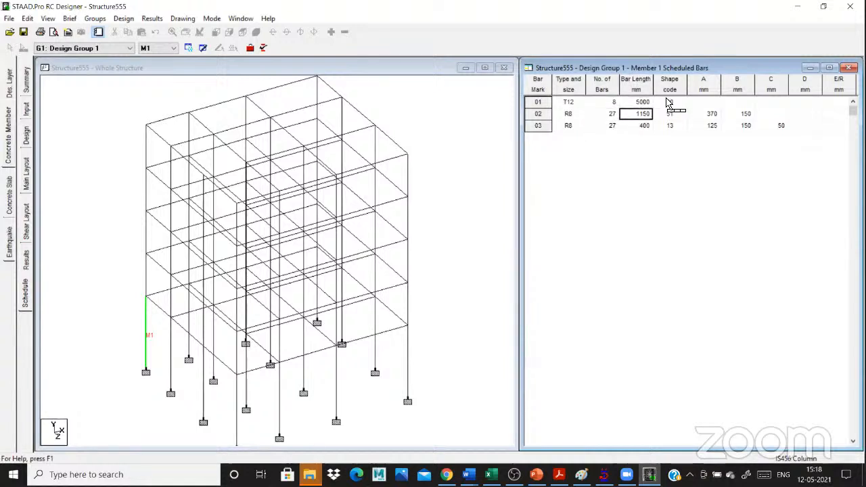
key(Down)
click(666, 117)
click(732, 124)
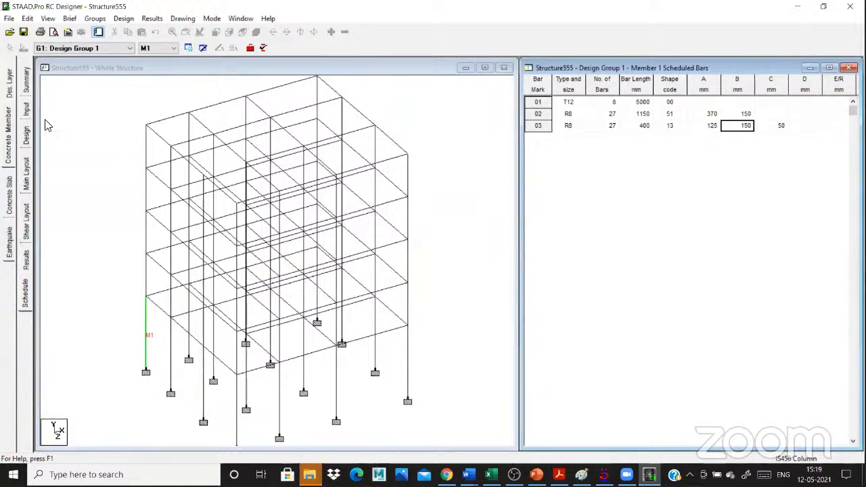
- Return to the design layer and create a second envelope named BEAM
click(29, 109)
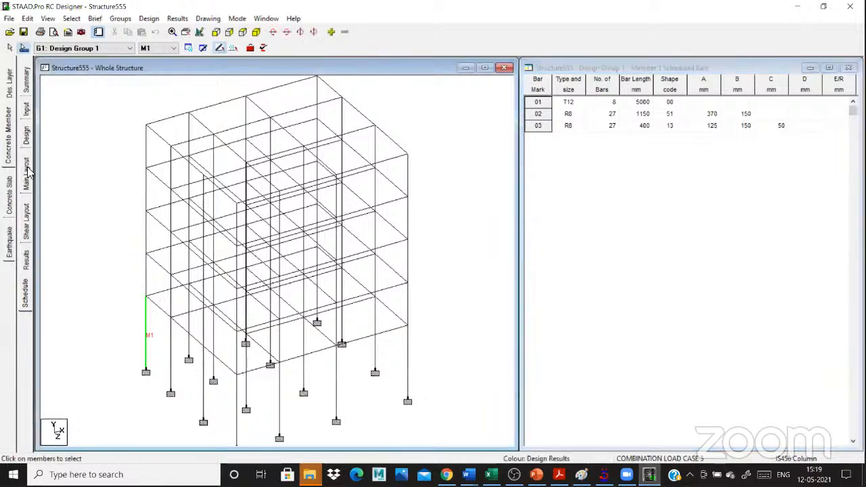
click(28, 168)
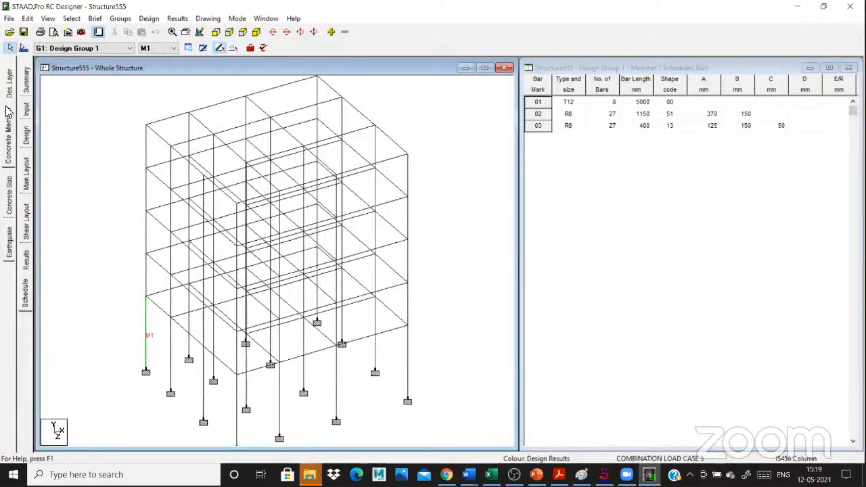
click(8, 109)
click(27, 138)
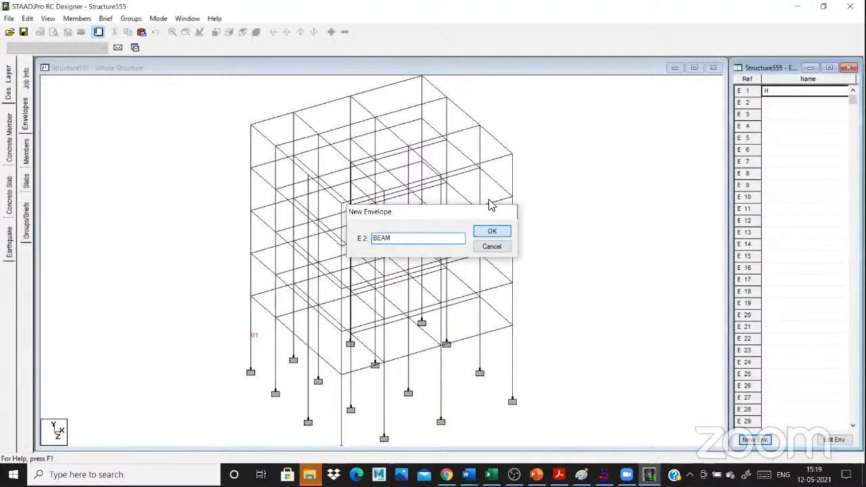
key(Return)
- Form a design member from the second-level edge beam beside the frame's far right corner column
click(552, 169)
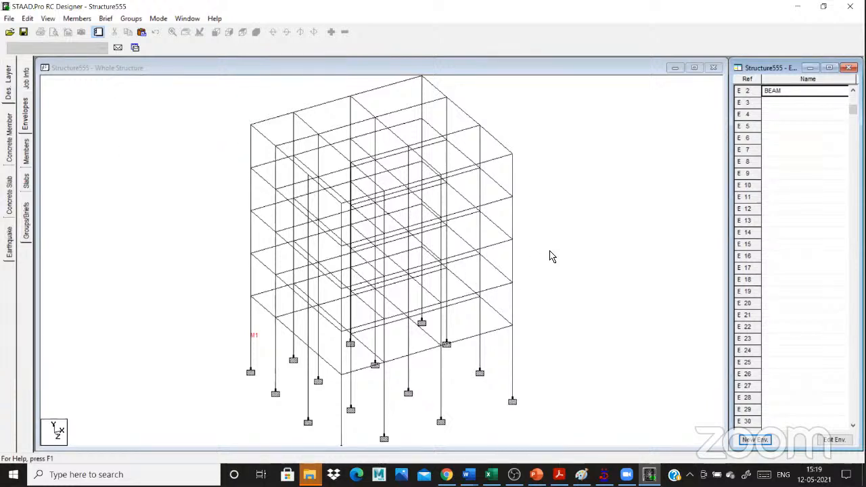
click(497, 273)
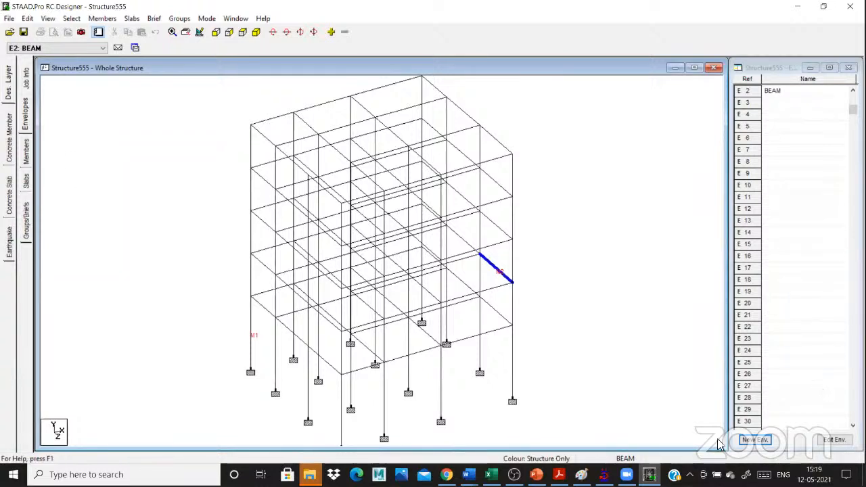
- Create a second design brief named BEAM with design code IS456 and design type Beam
click(26, 220)
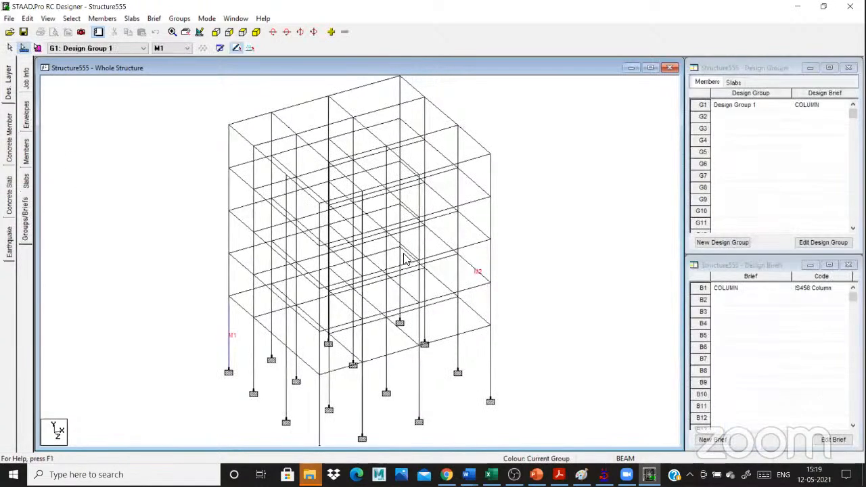
click(713, 440)
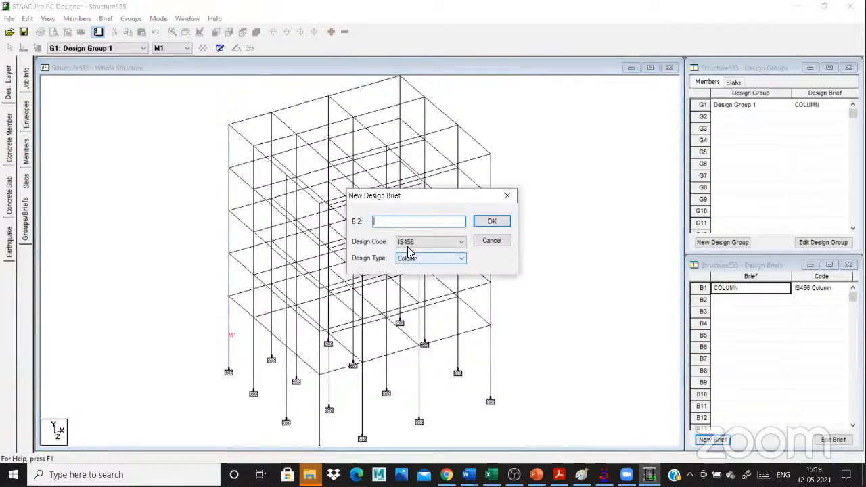
text(BEAM)
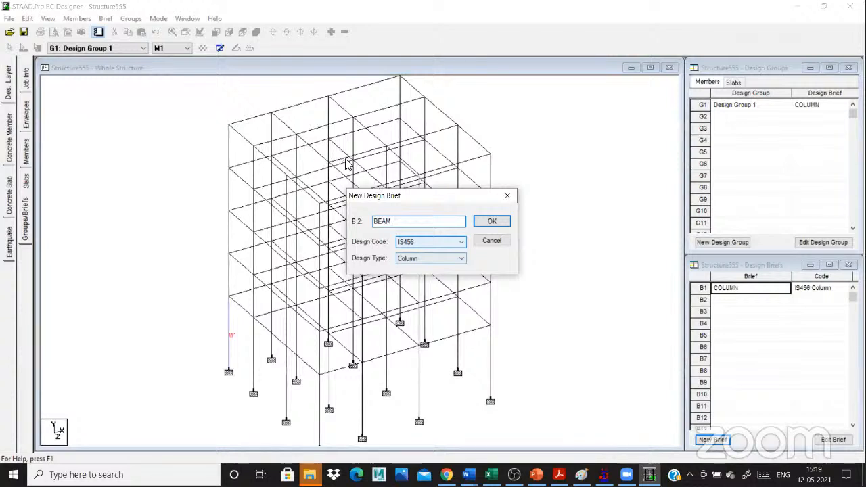
key(Tab)
key(Up)
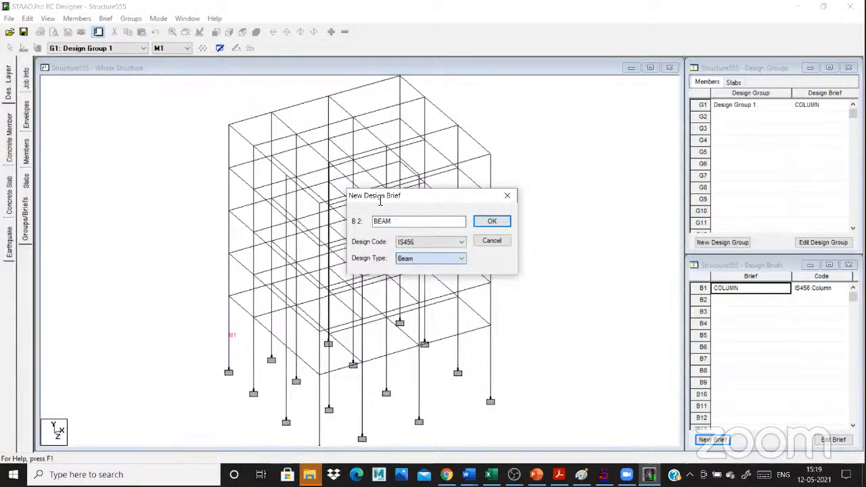
key(Return)
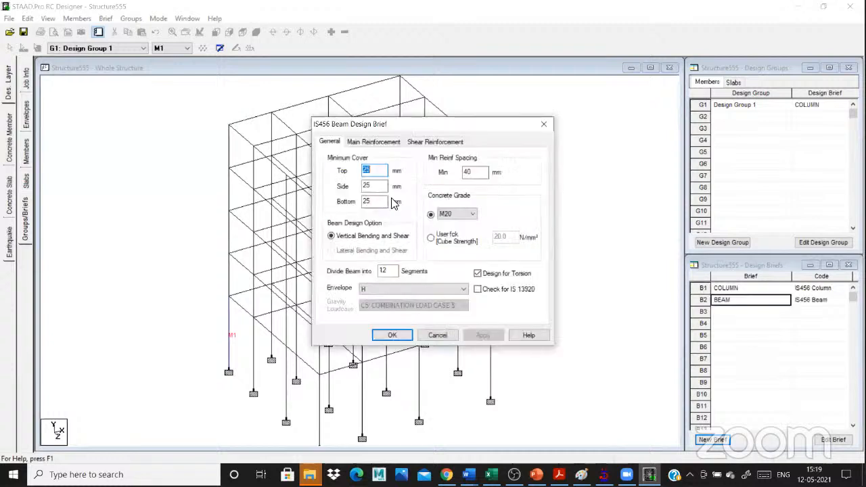
- Set the beam brief's concrete grade to M25, keeping the standard grade option instead of a user-defined cube strength
click(451, 214)
click(447, 231)
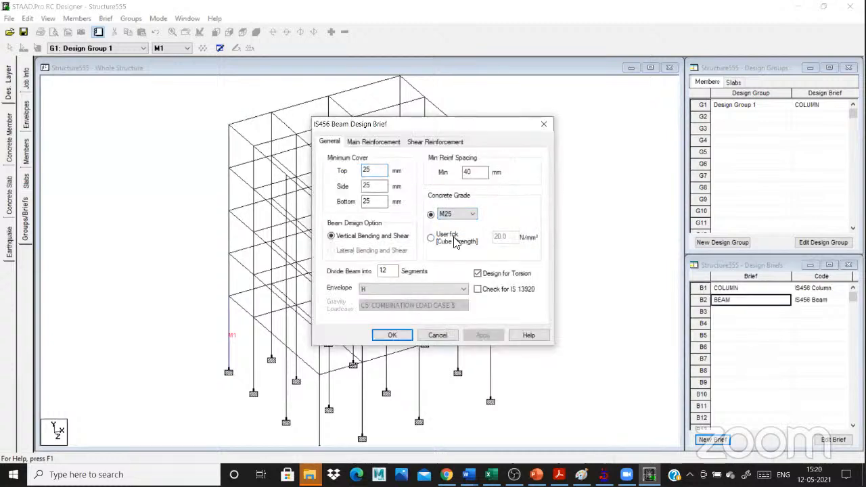
click(448, 235)
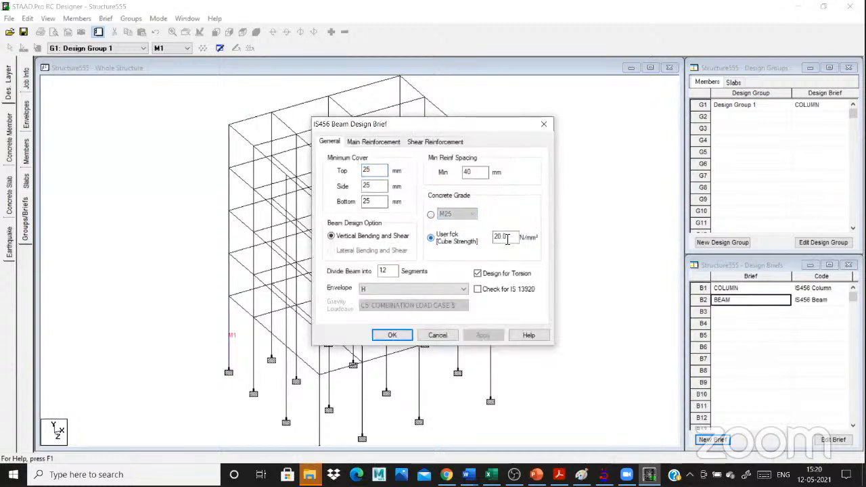
click(432, 215)
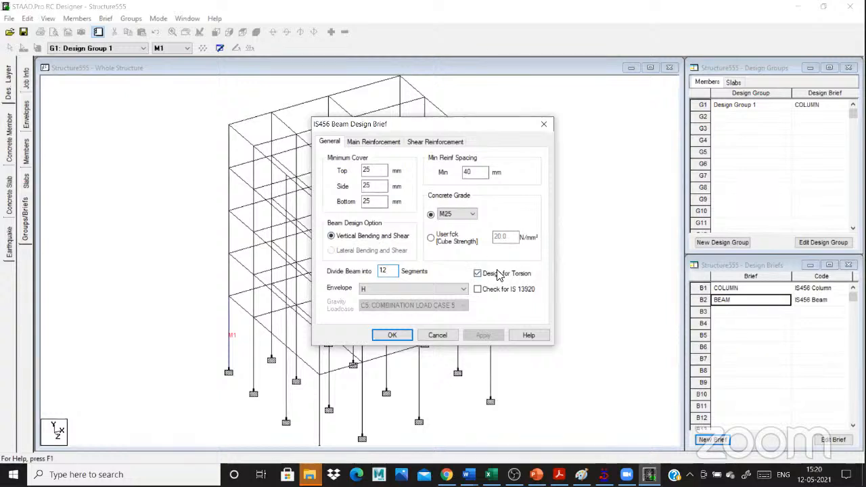
- Set the brief's top bar criteria to minimum size 16, maximum size 25 and link hanger size 10
click(373, 144)
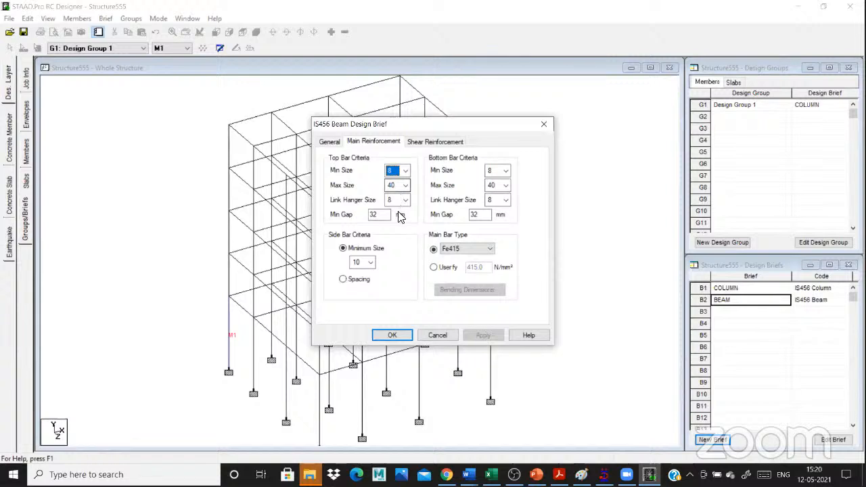
click(405, 186)
click(397, 251)
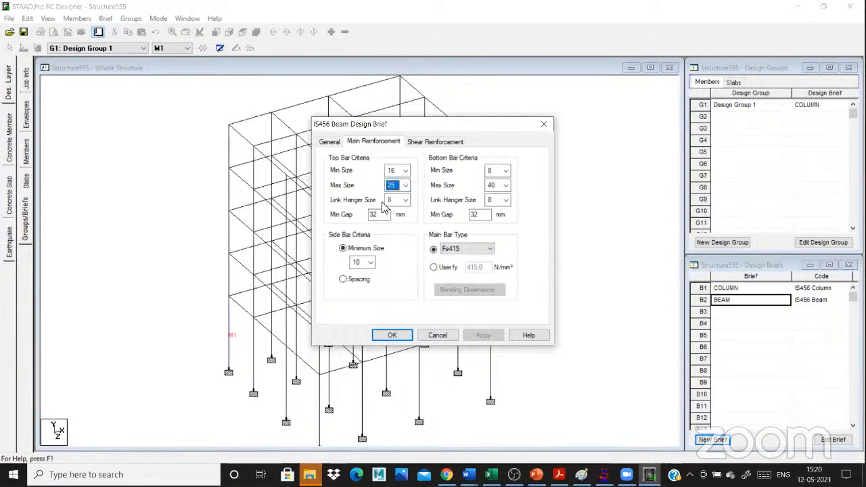
click(407, 200)
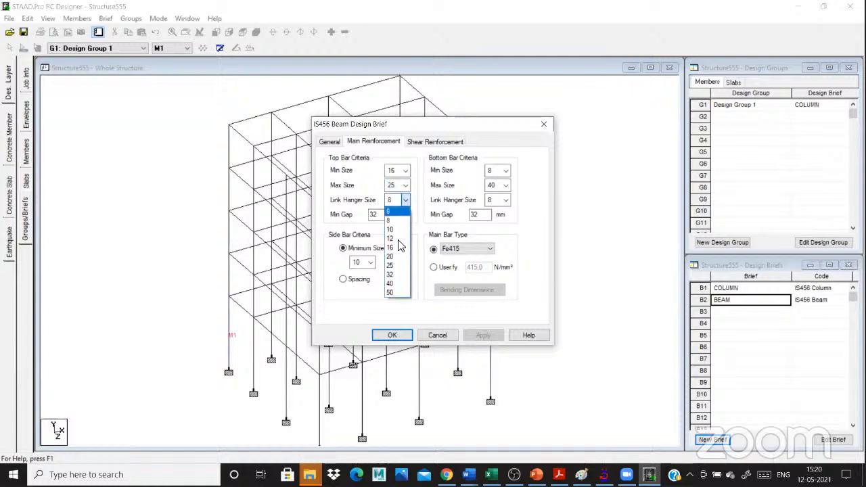
click(385, 218)
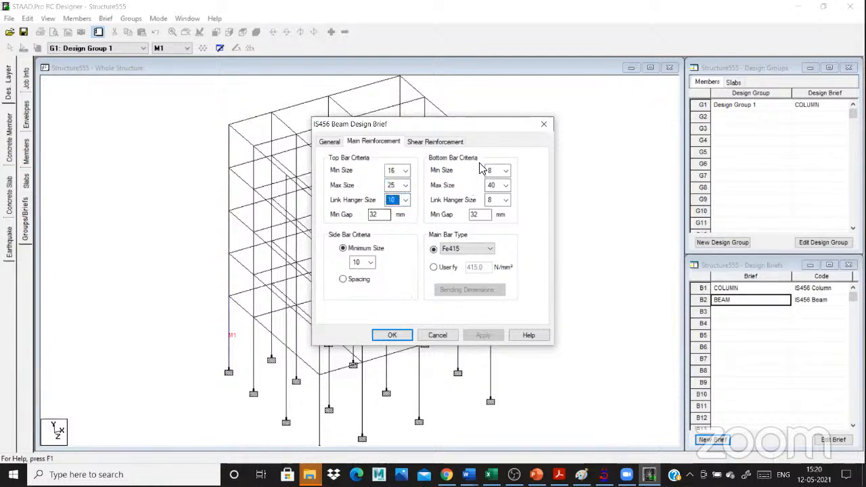
- Set the bottom bars to minimum size 16, maximum size 25 and link hanger size 10, with Fe500 as main bar type
click(506, 172)
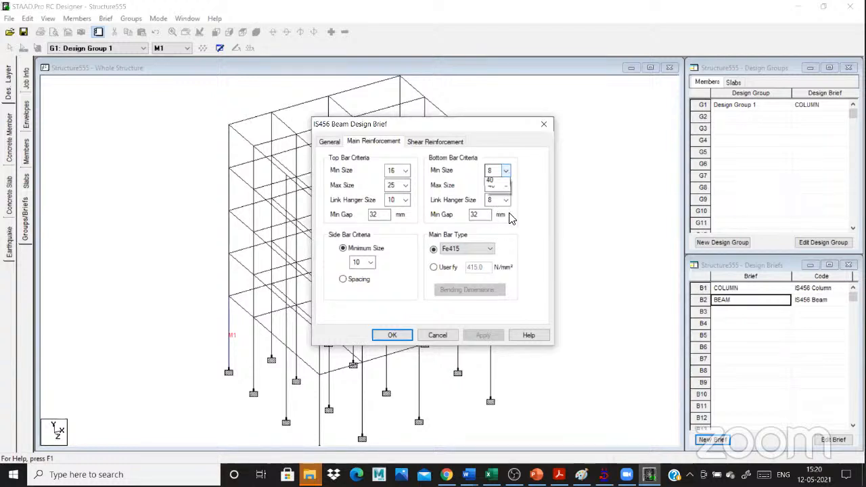
click(491, 218)
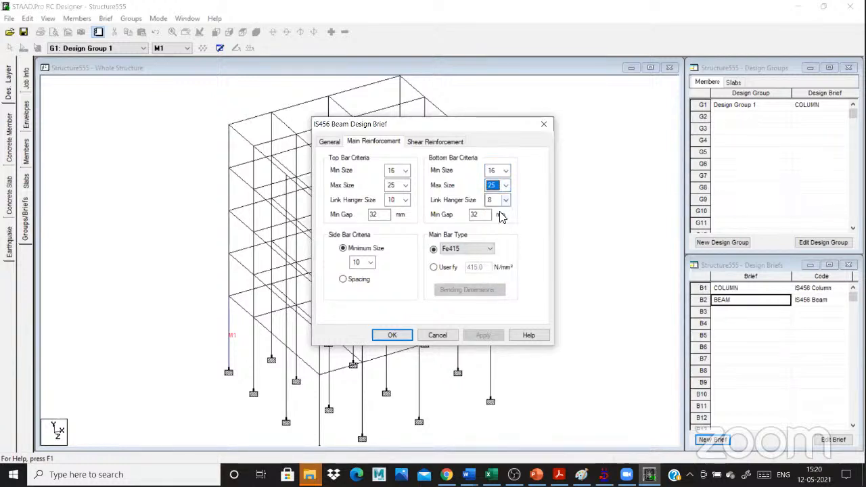
click(506, 199)
click(491, 230)
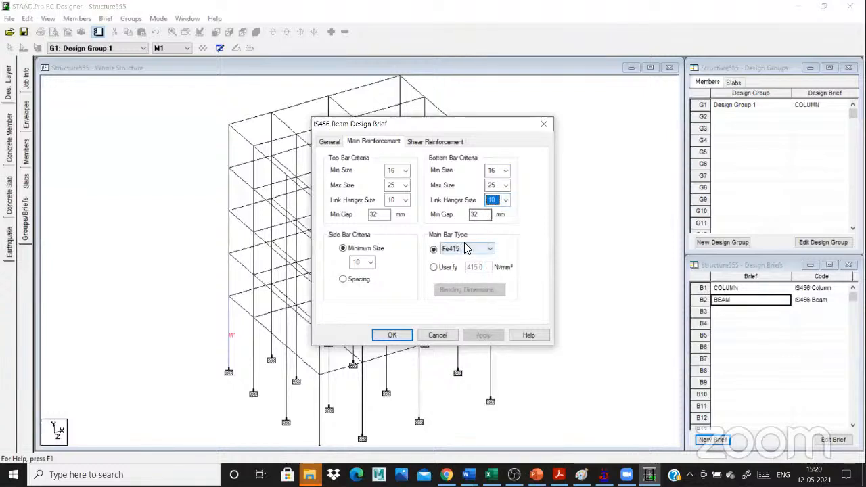
click(469, 248)
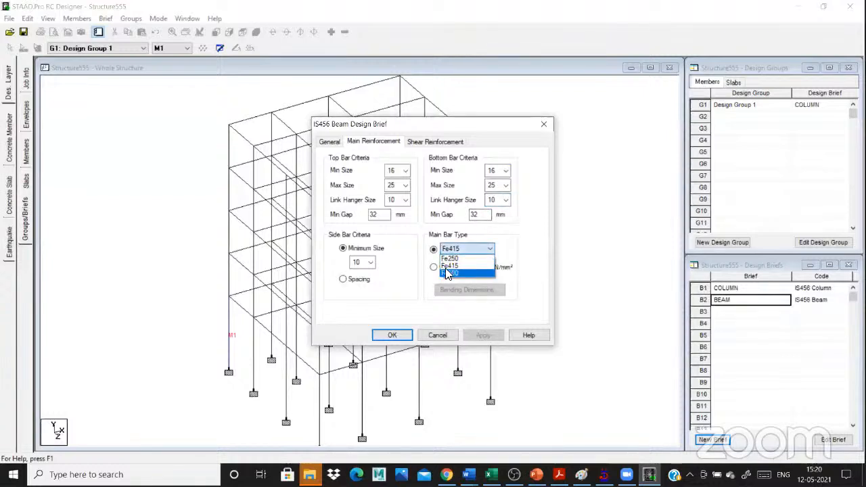
click(461, 273)
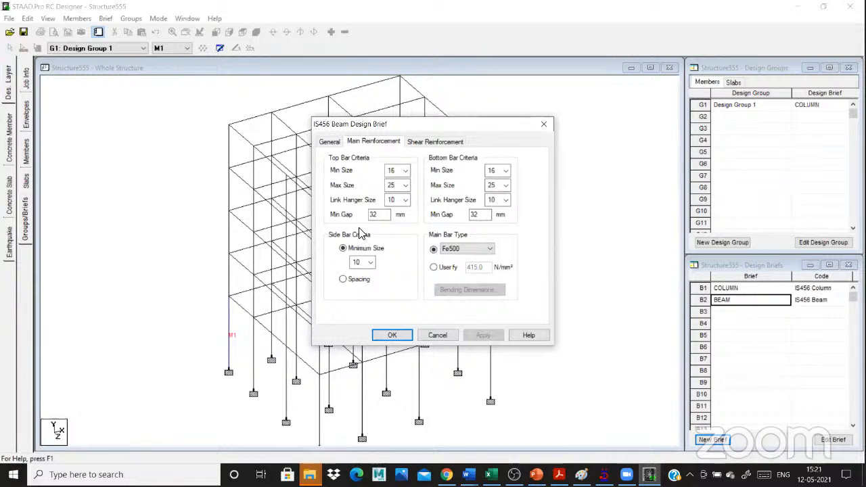
- Set the shear bars to size 10 with a minimum of 2 legs and bar type Fe415, and accept the beam brief
click(423, 143)
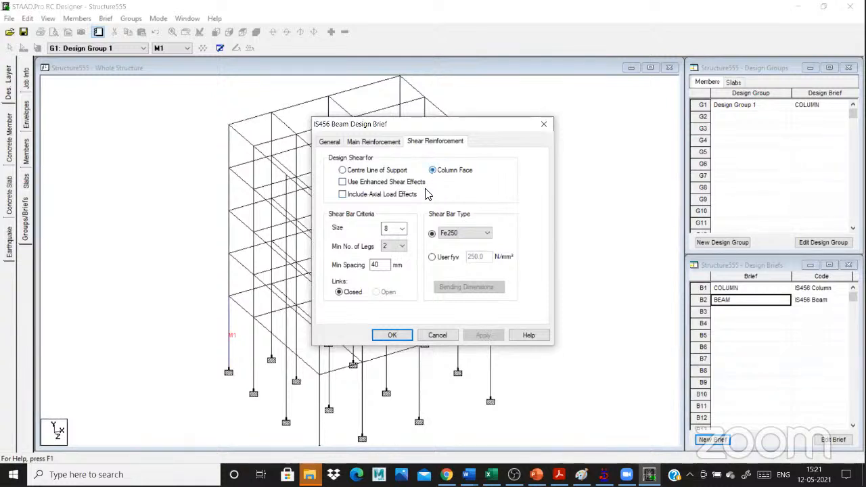
click(400, 229)
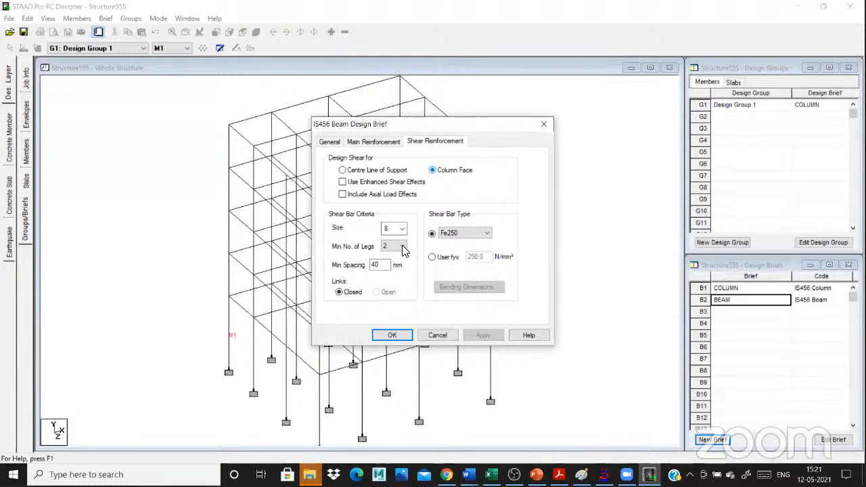
click(402, 247)
click(402, 248)
key(Down)
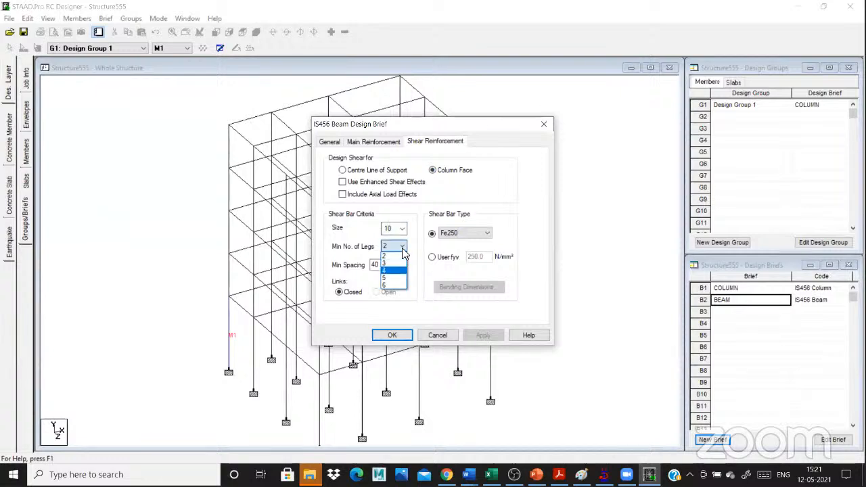
click(395, 256)
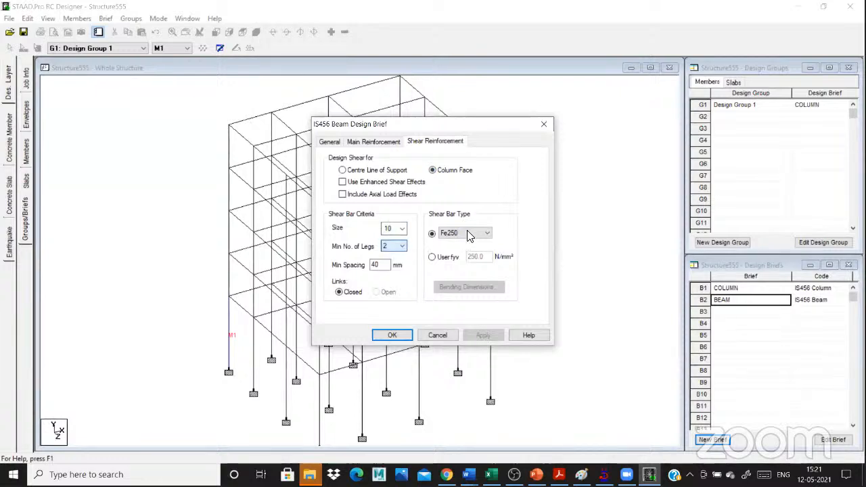
click(466, 234)
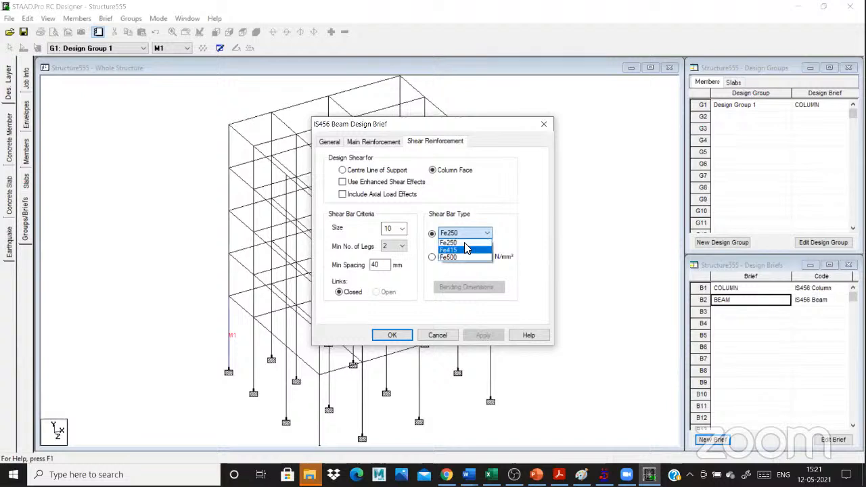
click(465, 250)
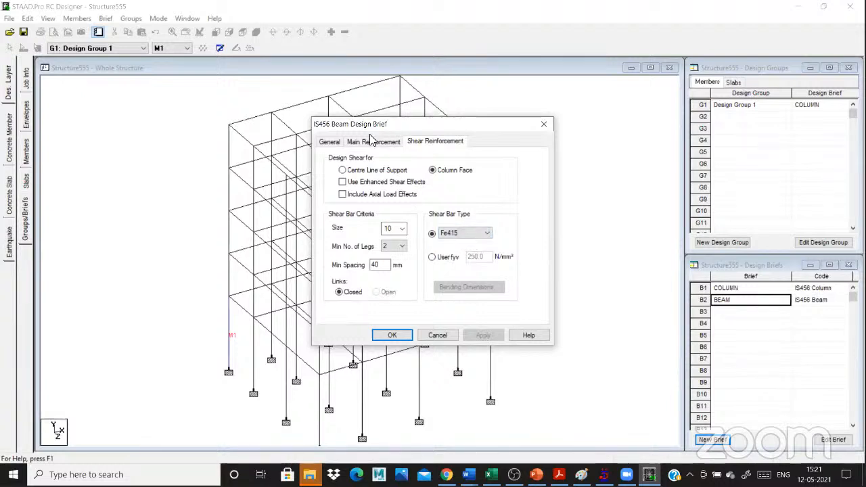
key(ctrl+shift+Tab)
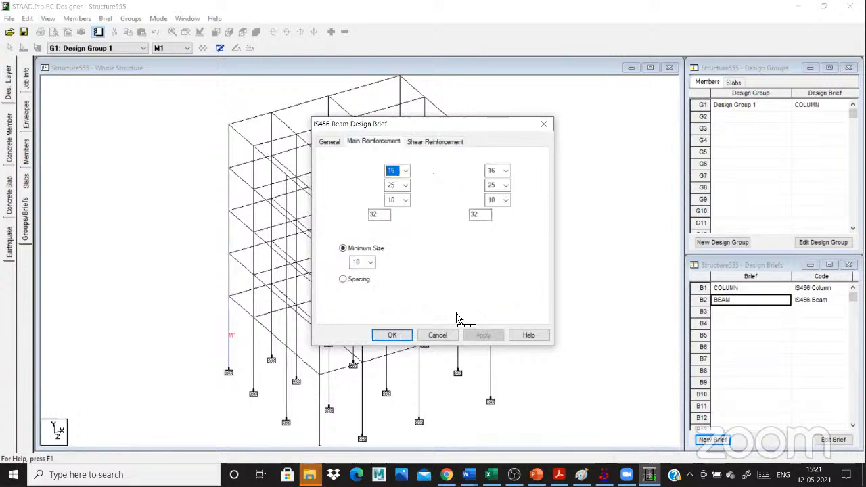
- Create a new design group named Design Group 2 that uses the BEAM design brief
click(739, 246)
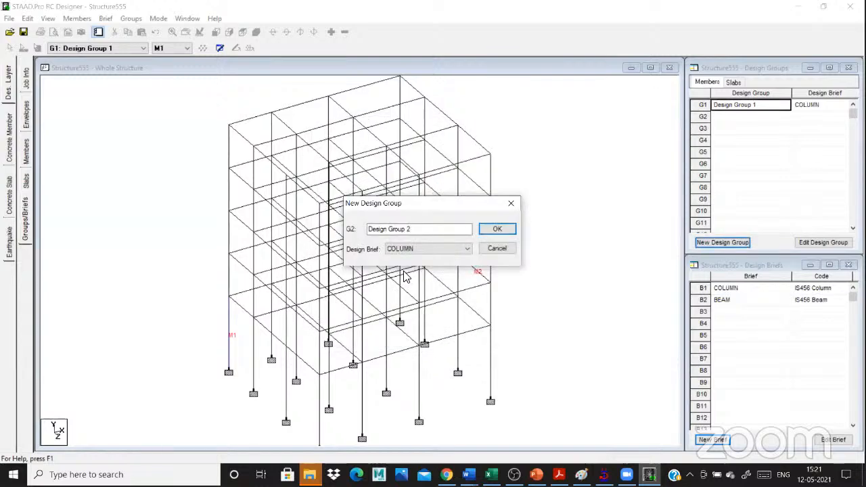
click(467, 248)
click(406, 274)
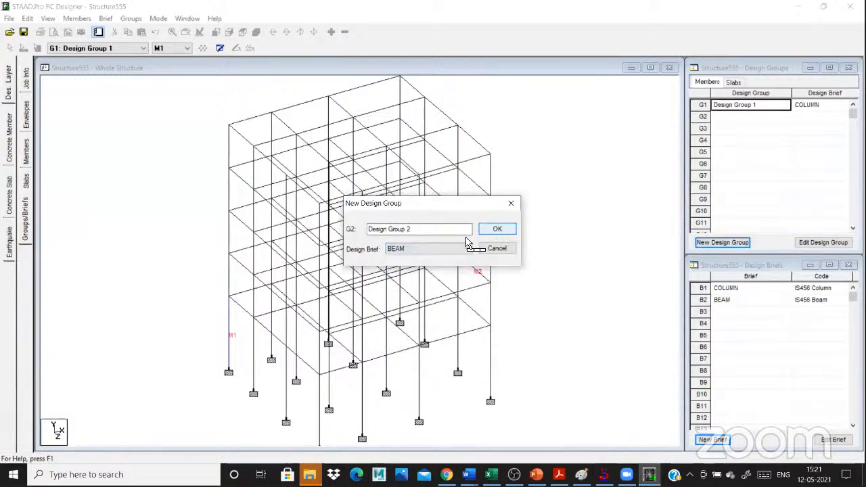
key(Return)
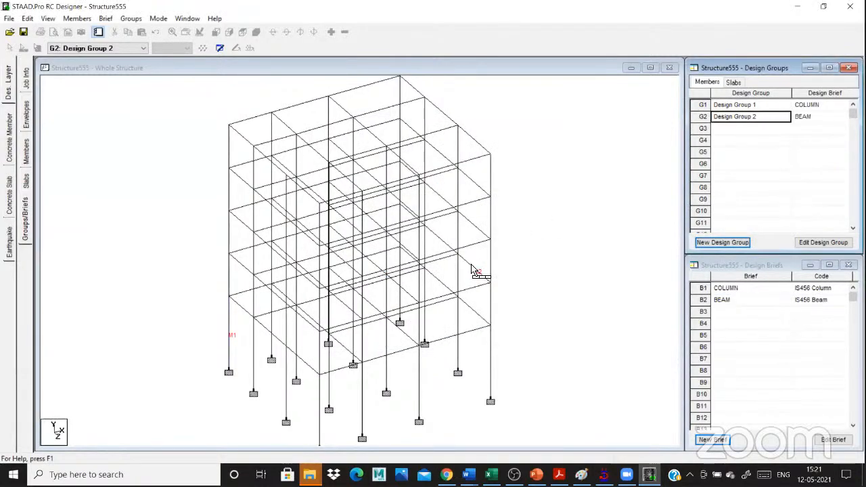
- Add the second-level edge beam M2 to the existing Design Group 1
click(472, 269)
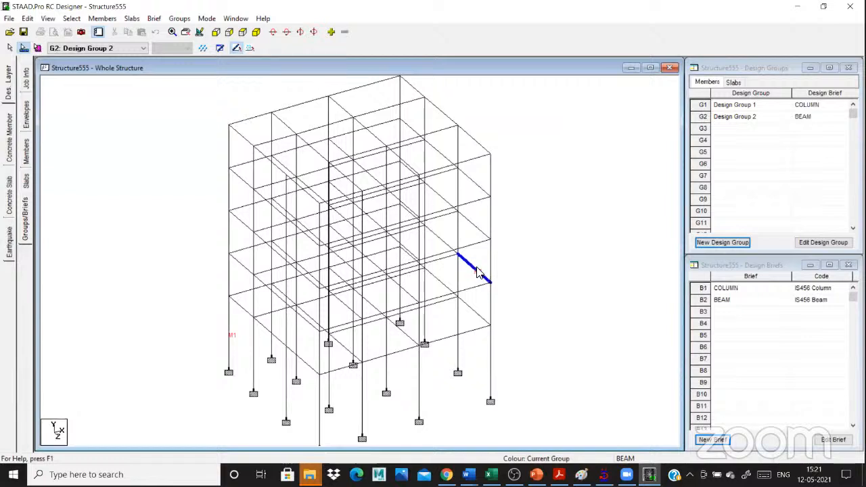
right_click(473, 269)
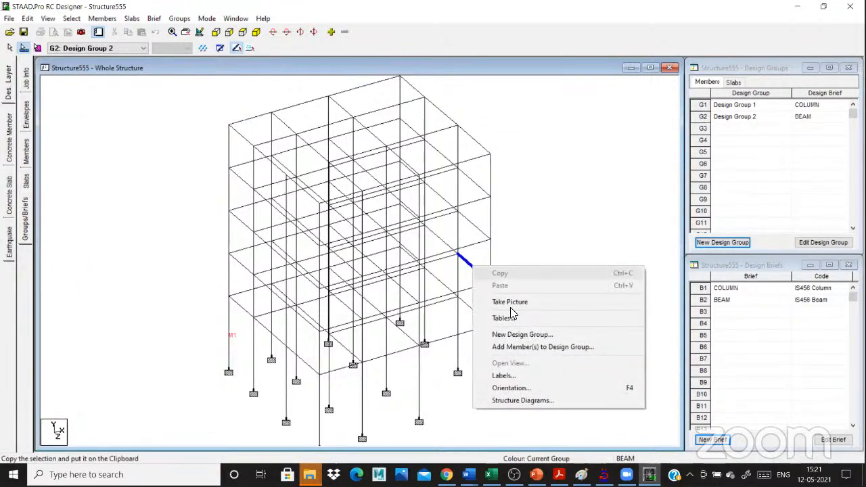
click(543, 347)
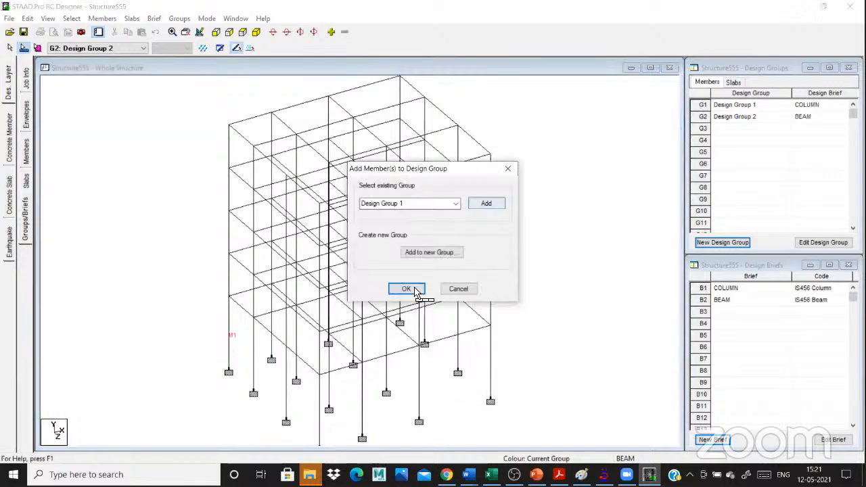
click(488, 203)
click(418, 289)
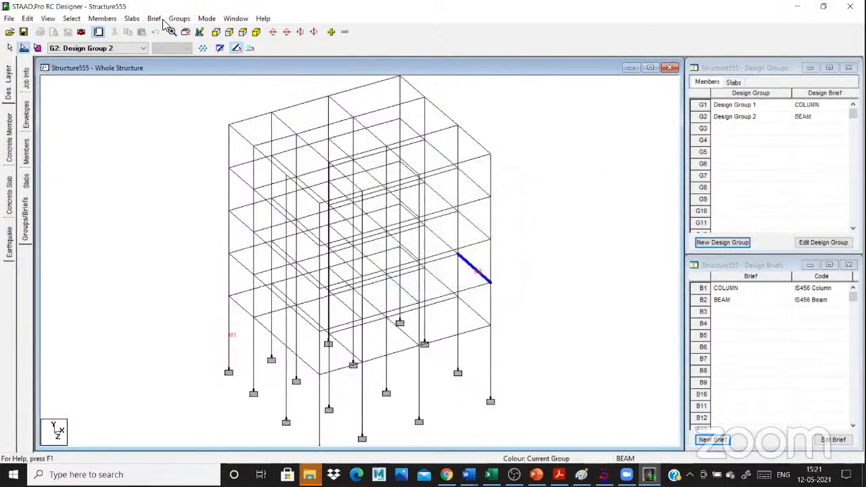
- Switch to member design mode and open the design options for Design Group 2
click(203, 21)
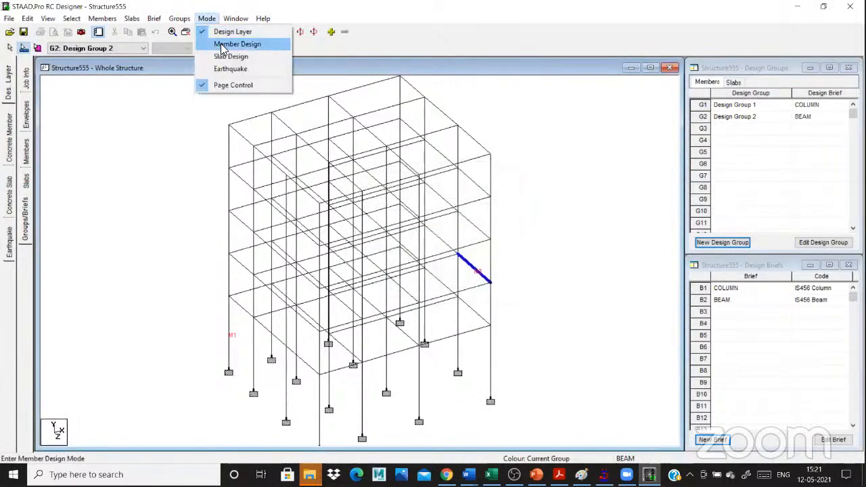
click(225, 44)
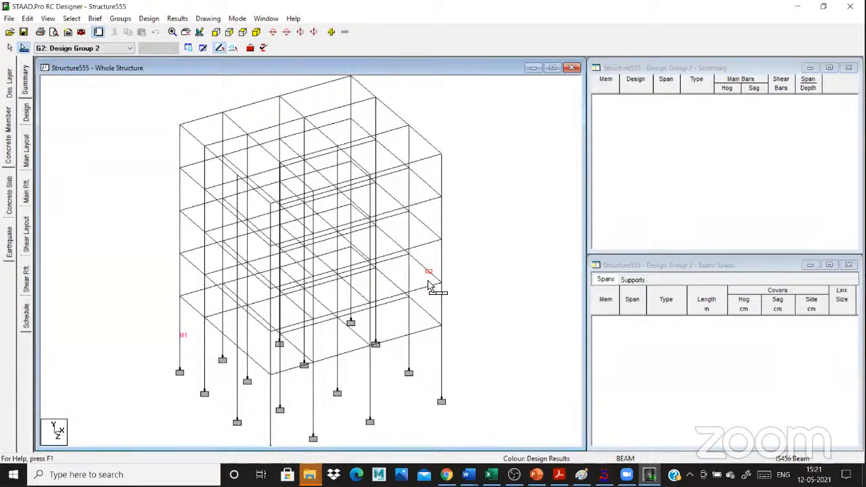
click(26, 111)
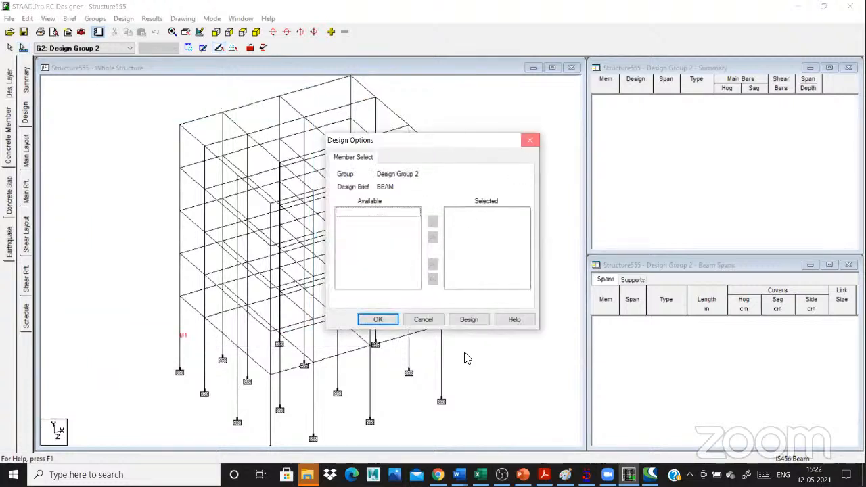
- Add beam M2 to the existing Design Group 2 and accept the assignment
click(472, 205)
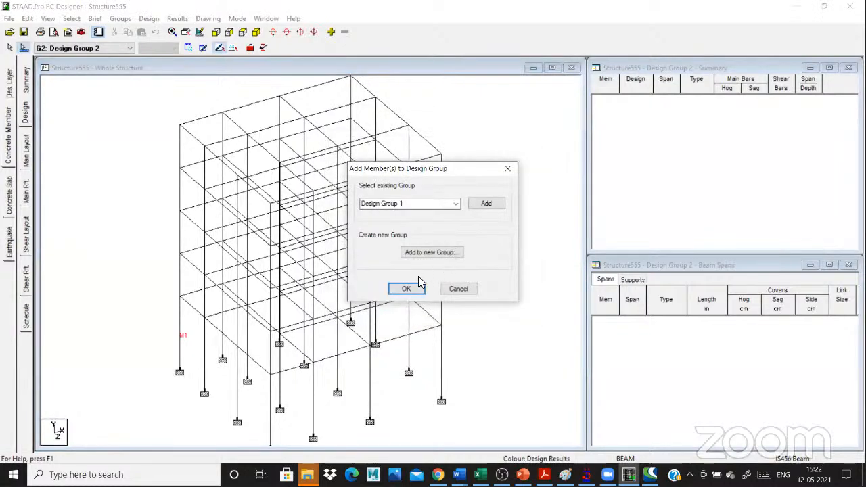
click(452, 205)
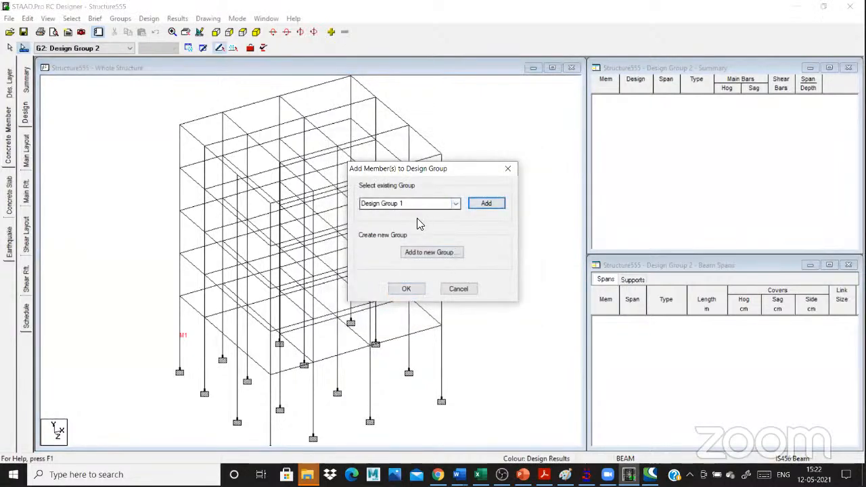
click(474, 219)
click(482, 204)
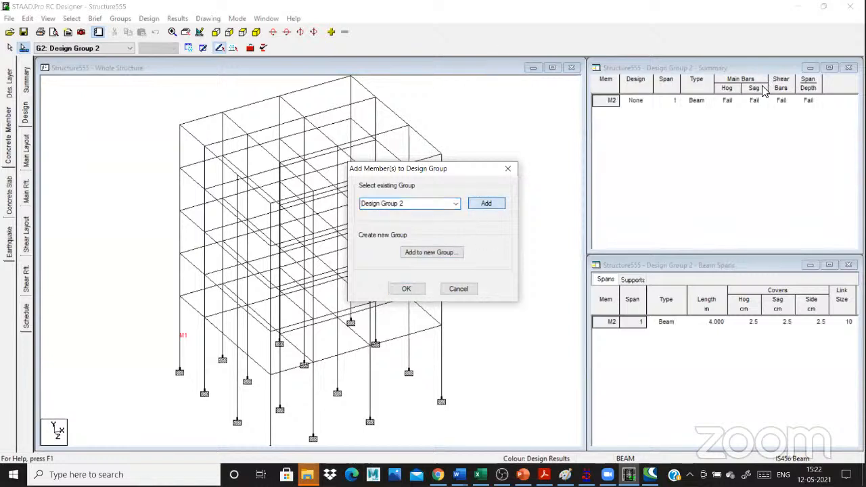
click(413, 289)
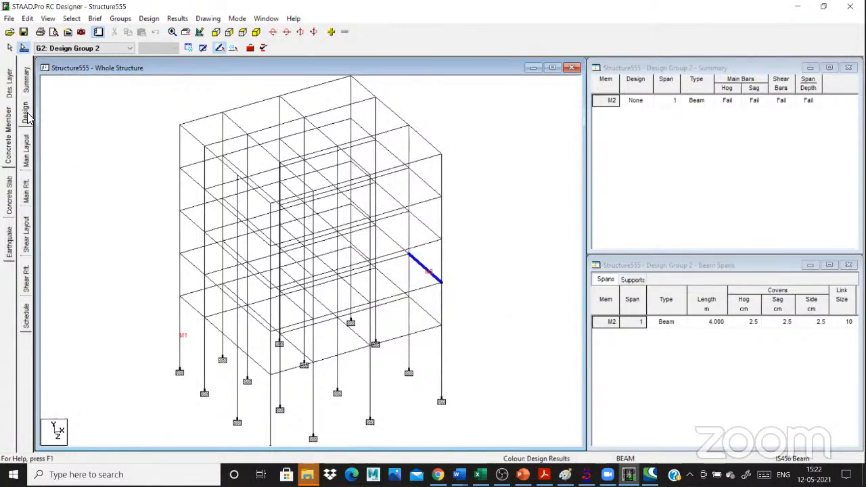
- Run the design of beam M2 in Design Group 2 and check its main bar, shear bar and span/depth results in the summary
click(27, 159)
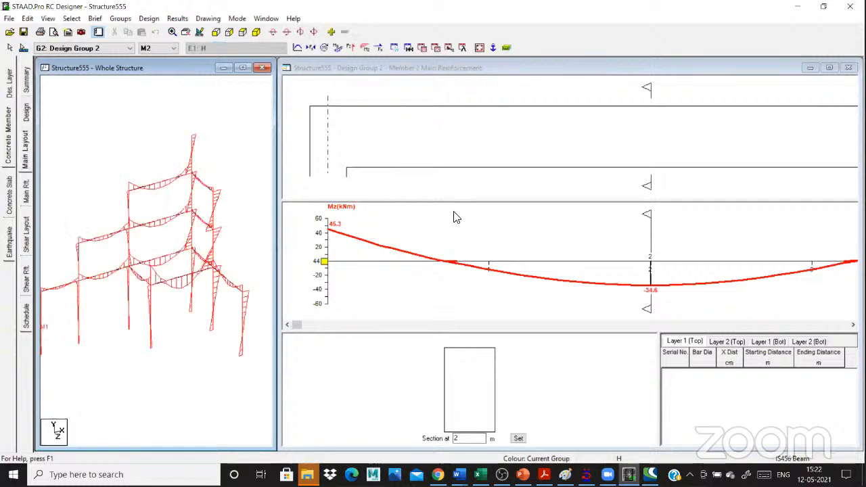
click(469, 321)
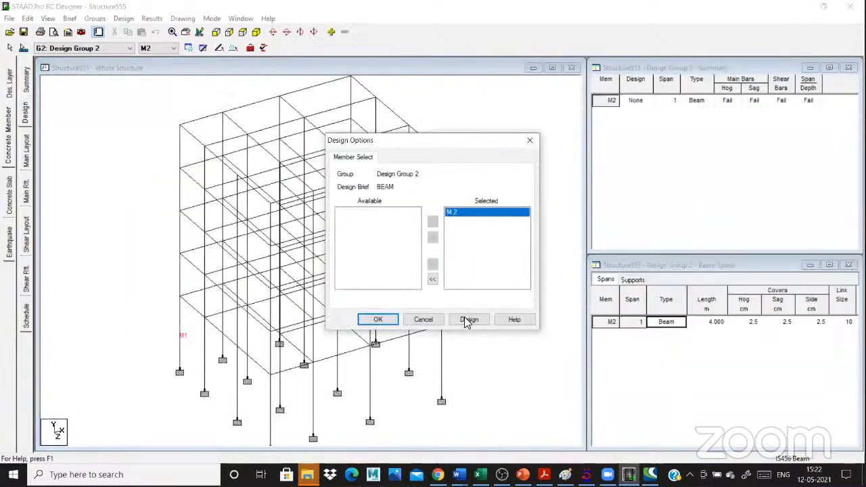
click(707, 103)
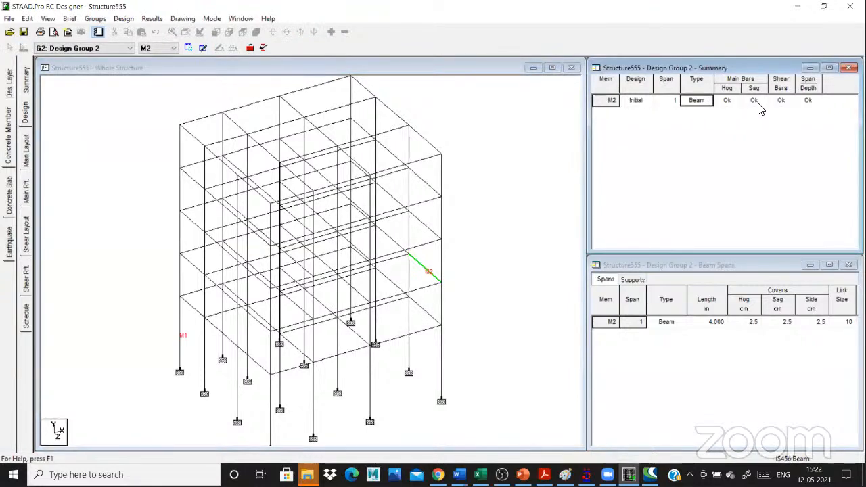
click(805, 103)
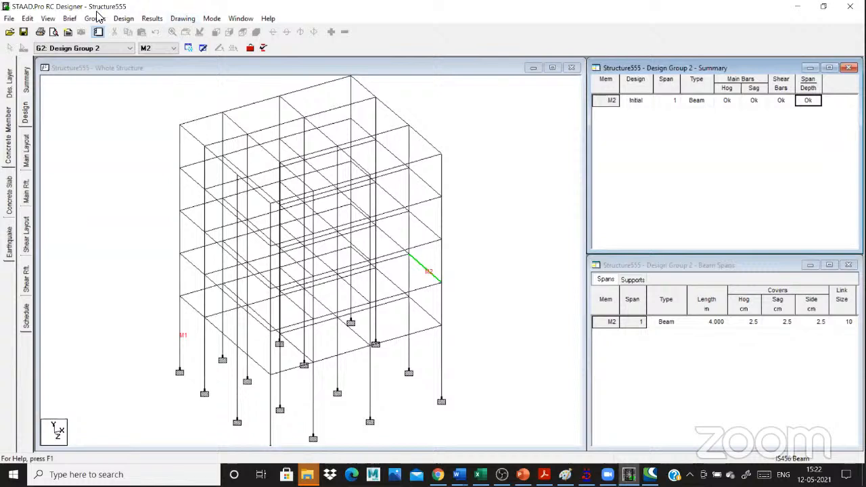
key(Left)
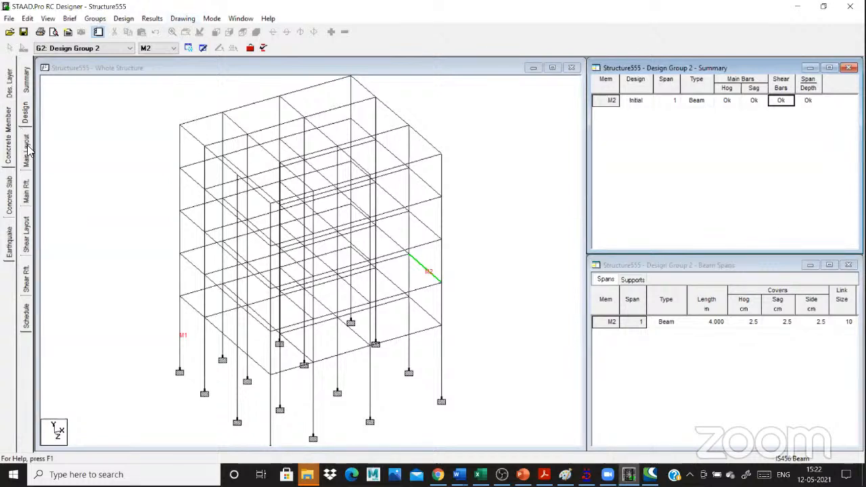
- Review beam M2's hogging and sagging main reinforcement, along with its shear stresses, required areas and link zones
click(26, 192)
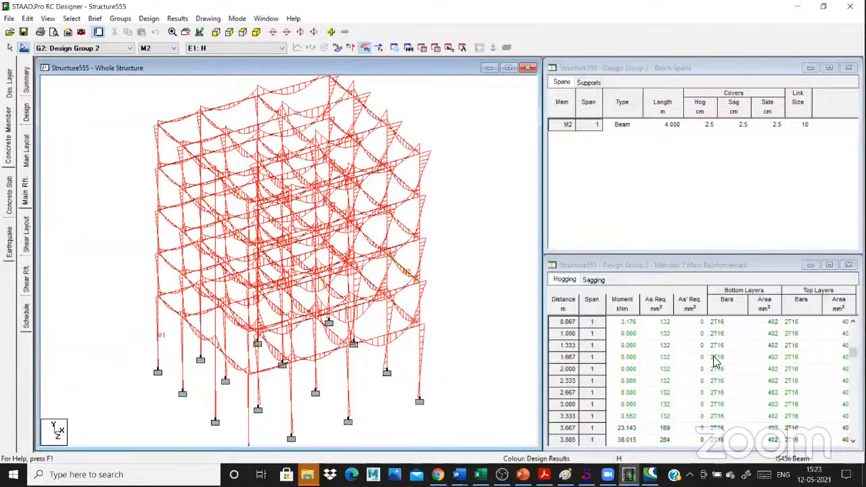
scroll(713, 356, down, 1)
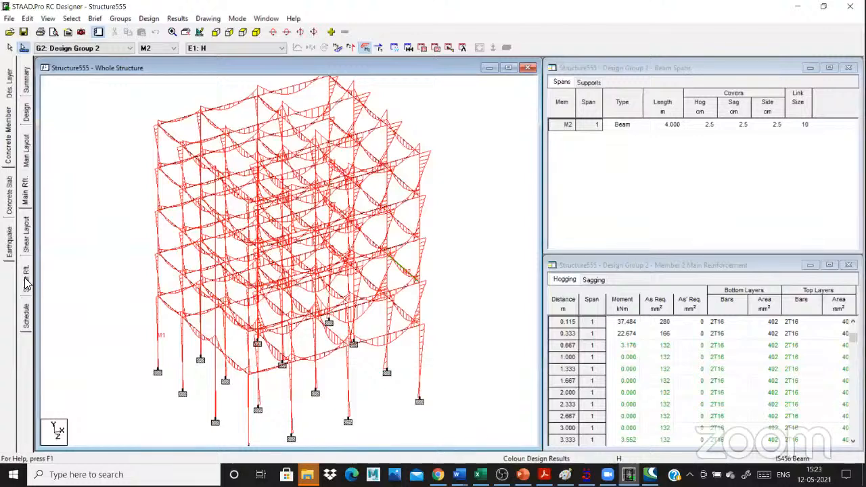
click(594, 279)
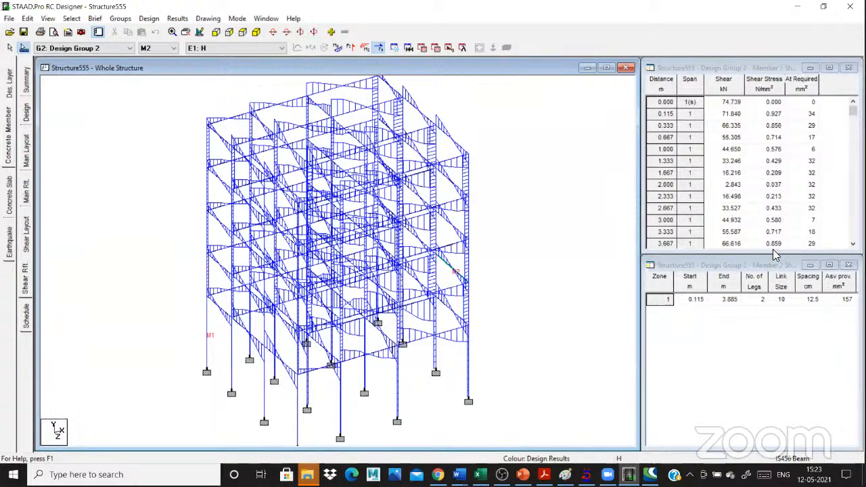
scroll(802, 171, down, 1)
click(801, 167)
scroll(801, 167, down, 2)
scroll(792, 87, up, 3)
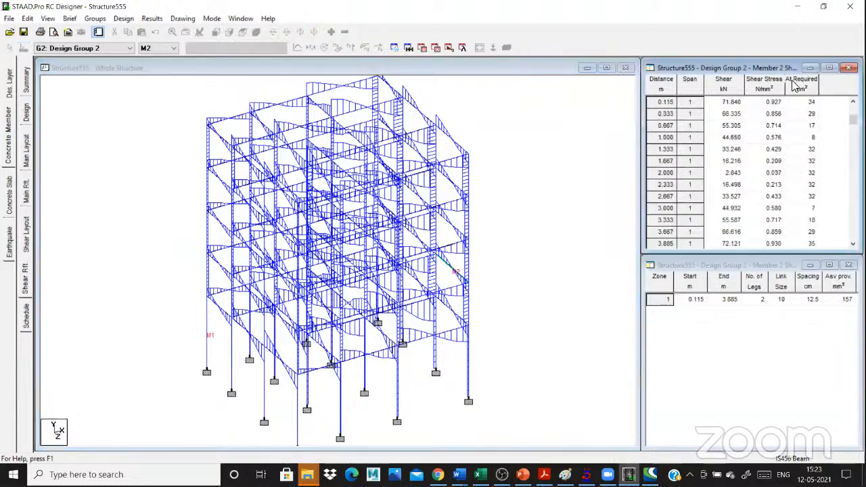
click(764, 101)
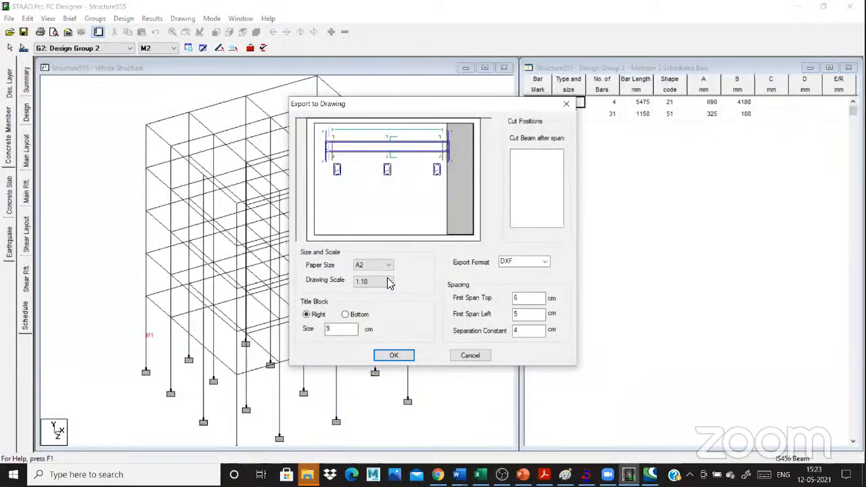
- Set the drawing scale for beam M2's detailing export to 1:20, keeping DXF as the export format
click(389, 281)
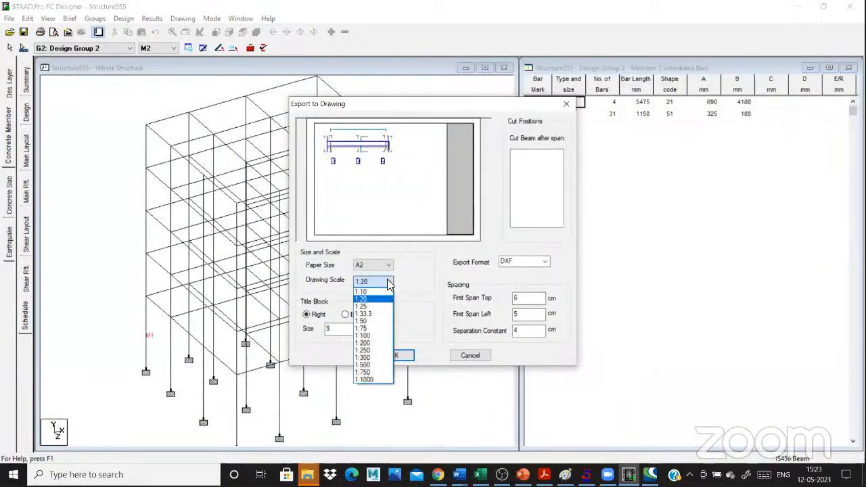
click(389, 281)
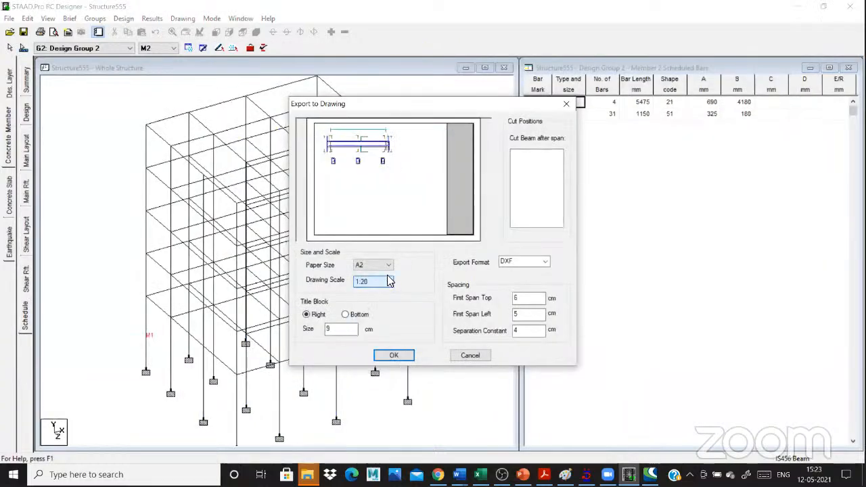
click(546, 262)
click(546, 262)
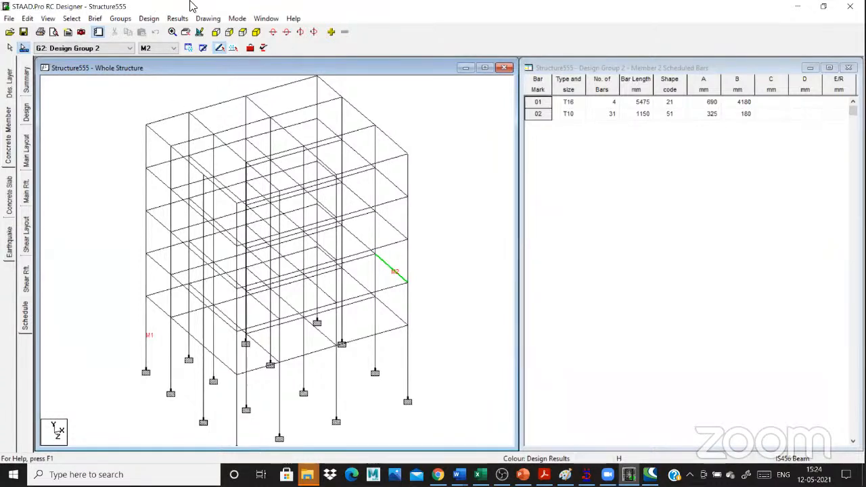
- Examine beam M2's bar schedule, comparing bar type and size, number, length, shape code and A and B dimensions of both bar marks
click(569, 105)
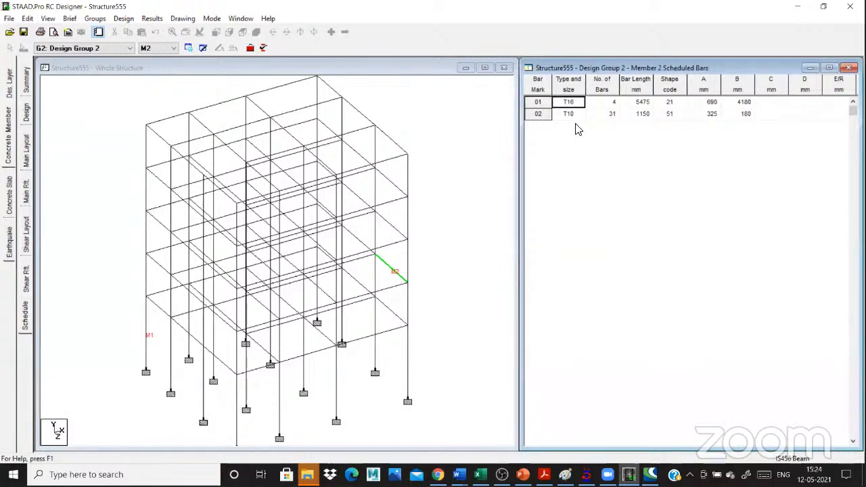
click(605, 104)
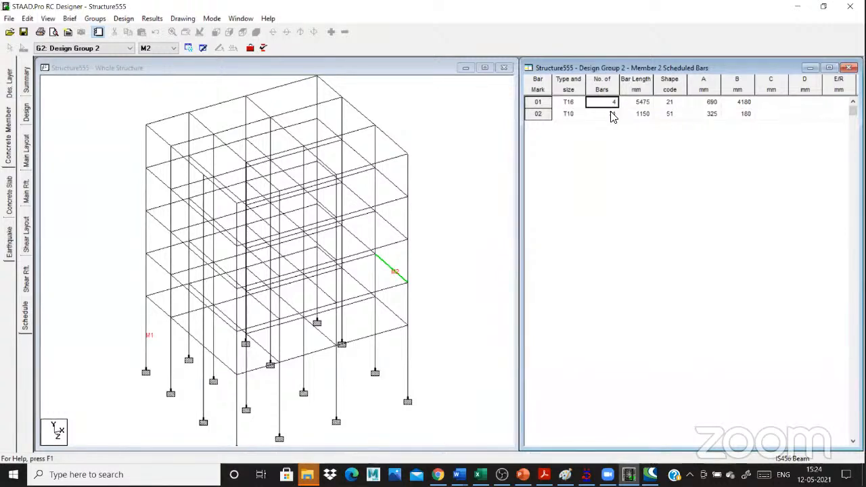
click(648, 114)
click(671, 103)
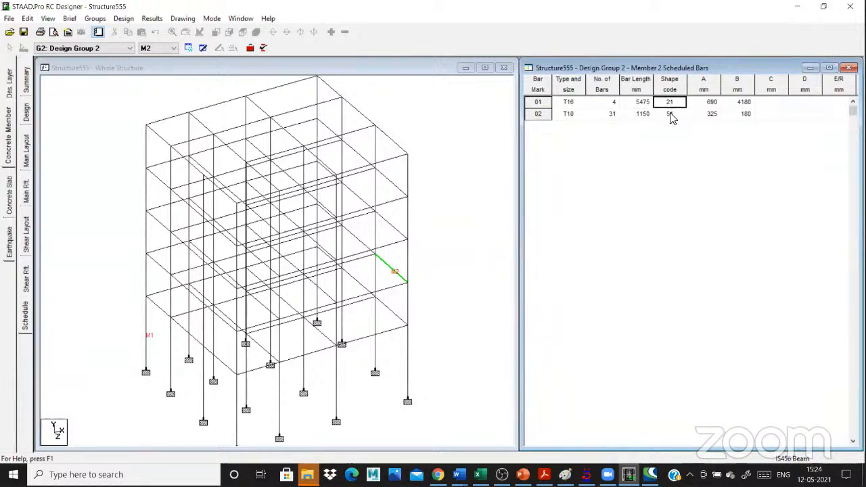
click(671, 115)
click(705, 103)
click(708, 114)
click(735, 105)
click(752, 115)
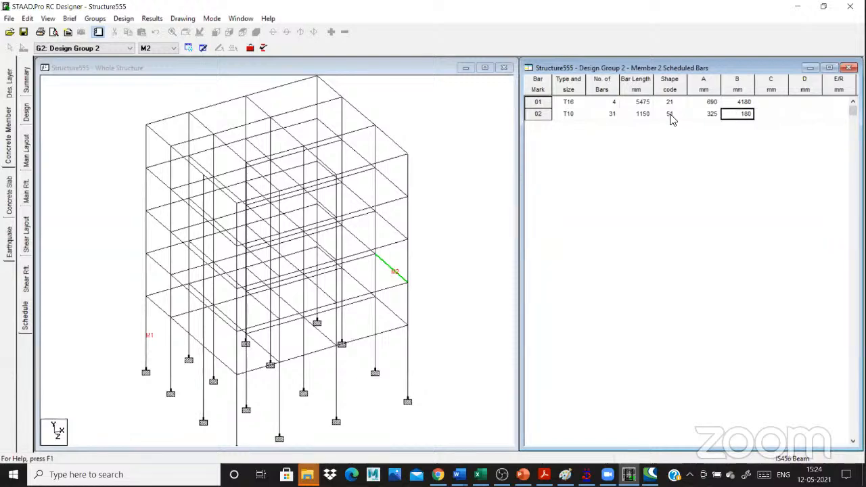
click(639, 103)
click(602, 114)
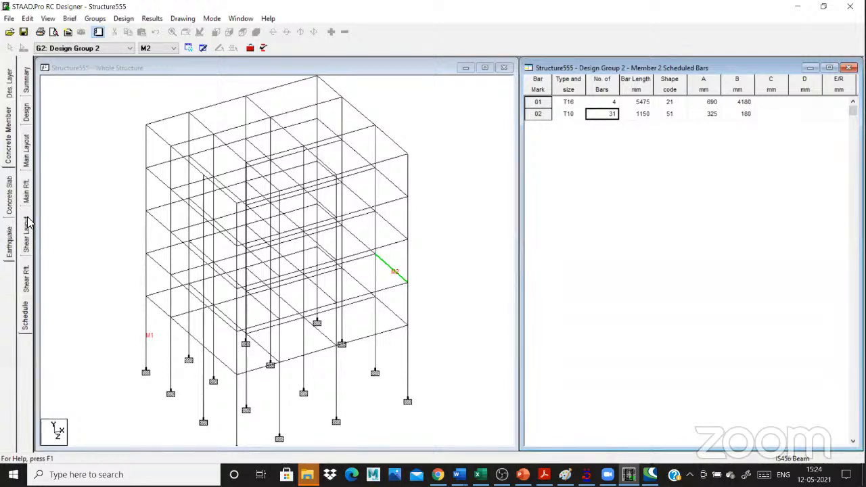
click(182, 18)
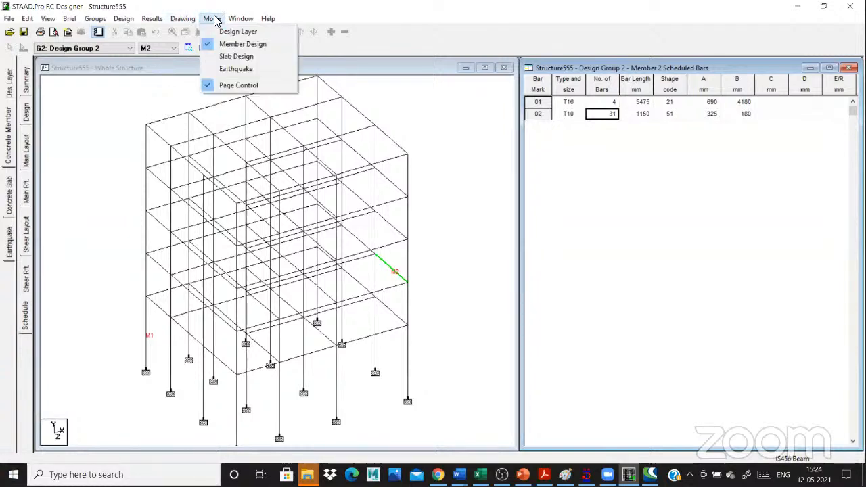
click(212, 18)
click(212, 18)
mouse_move(241, 18)
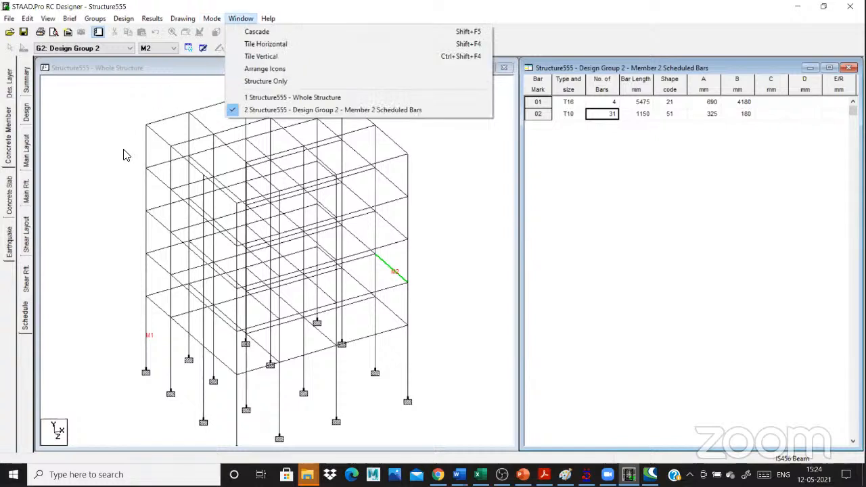
click(115, 156)
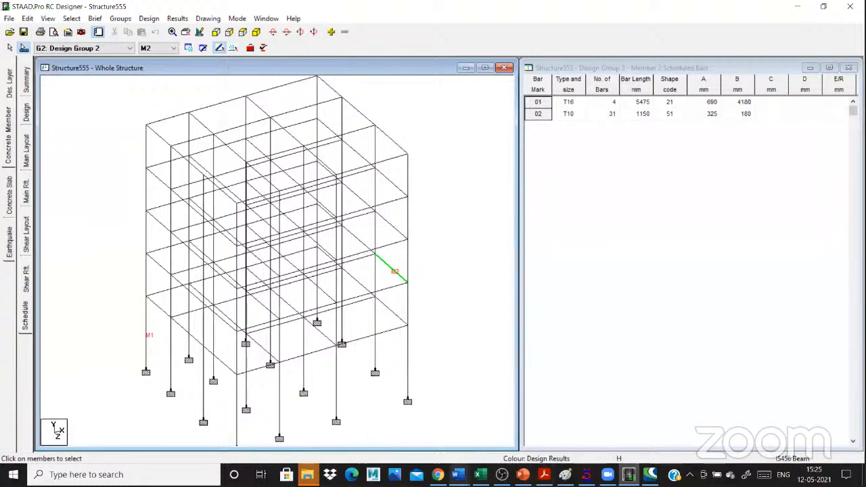
click(439, 475)
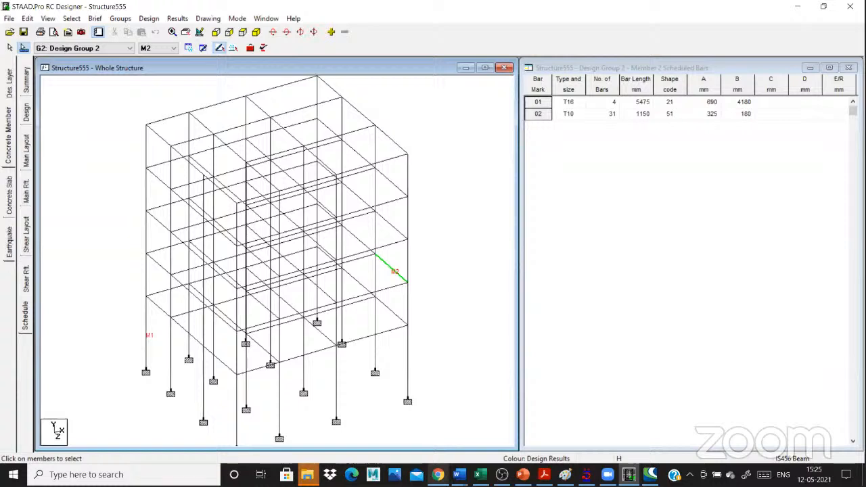
click(439, 475)
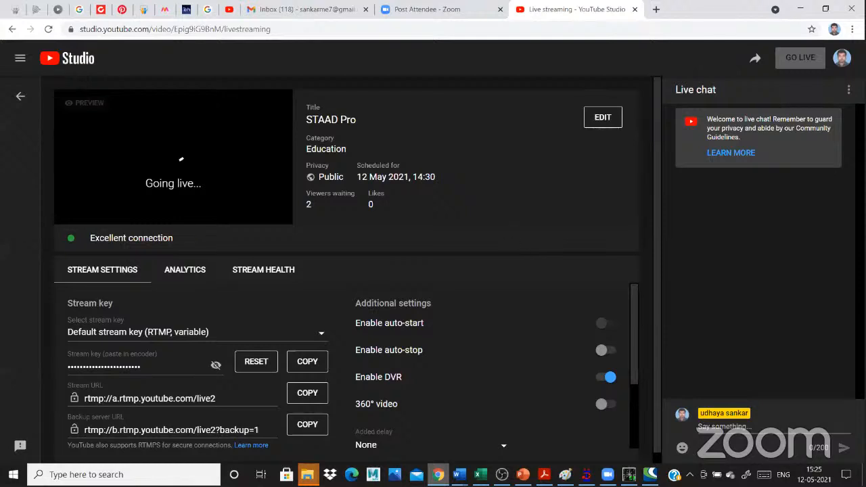
click(803, 9)
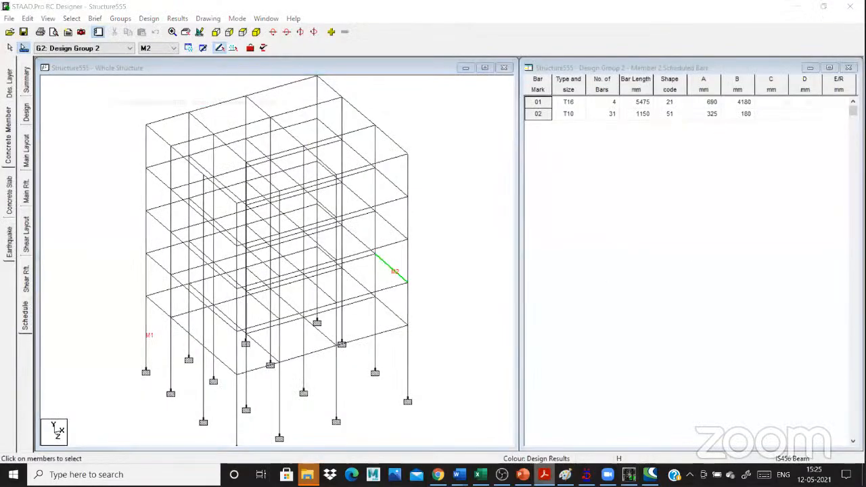
- Switch to the IS 1893 (Part 1) : 2002 PDF and skim its zone map, references, terminology, symbols and general design principles
click(800, 7)
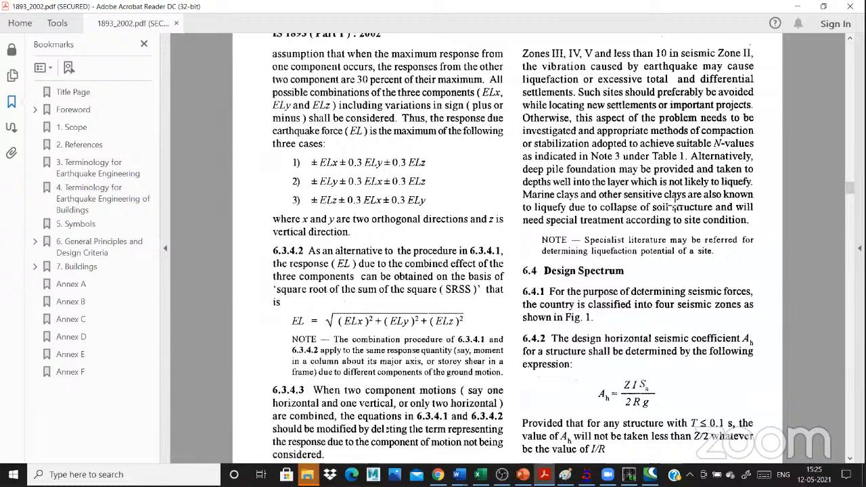
key(Home)
scroll(677, 240, down, 4)
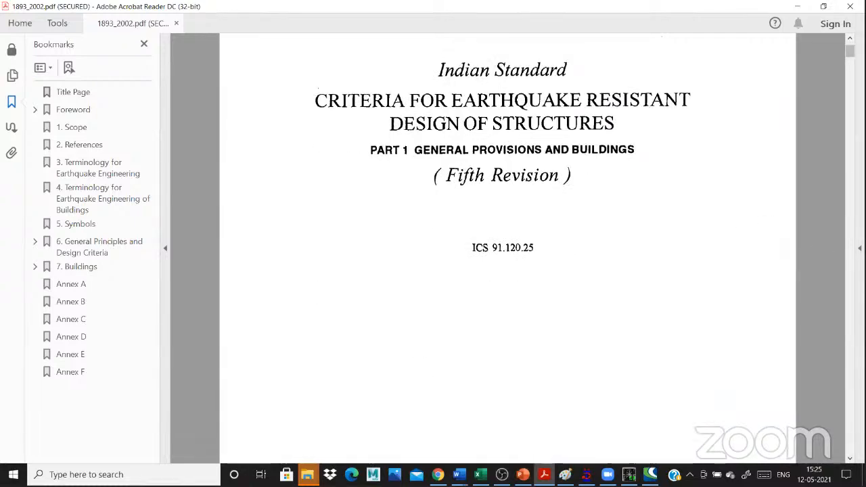
drag(849, 53, 849, 97)
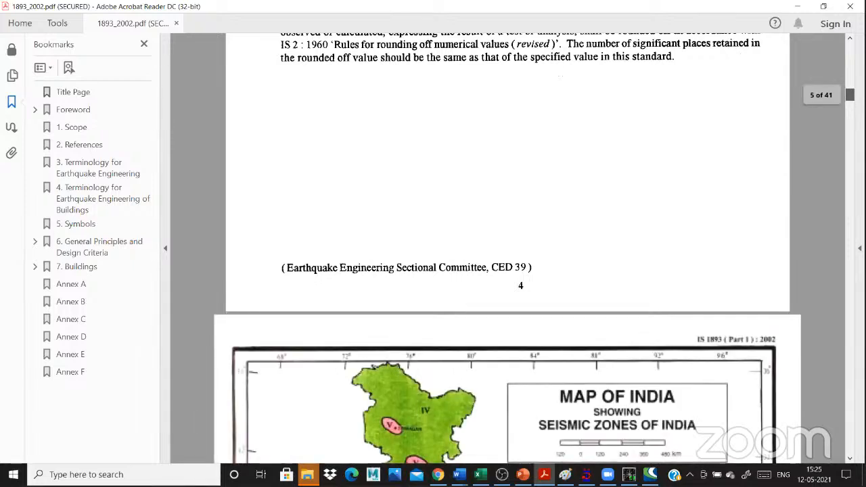
drag(850, 96, 850, 114)
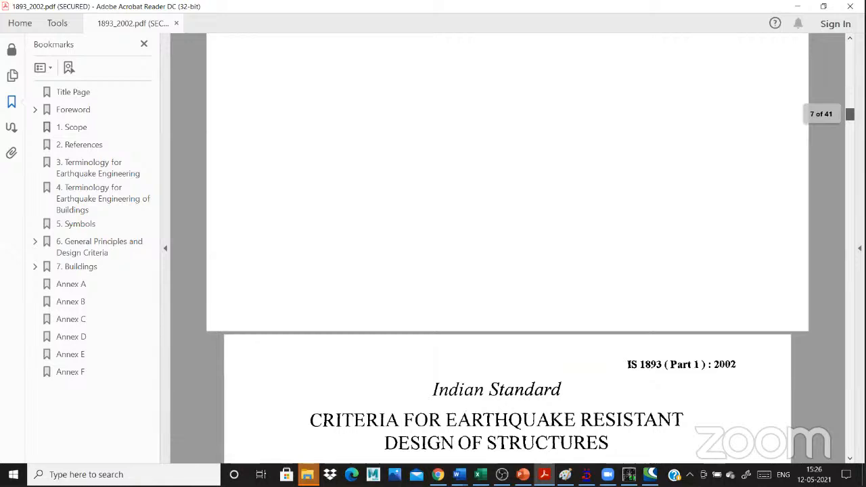
drag(850, 115, 851, 121)
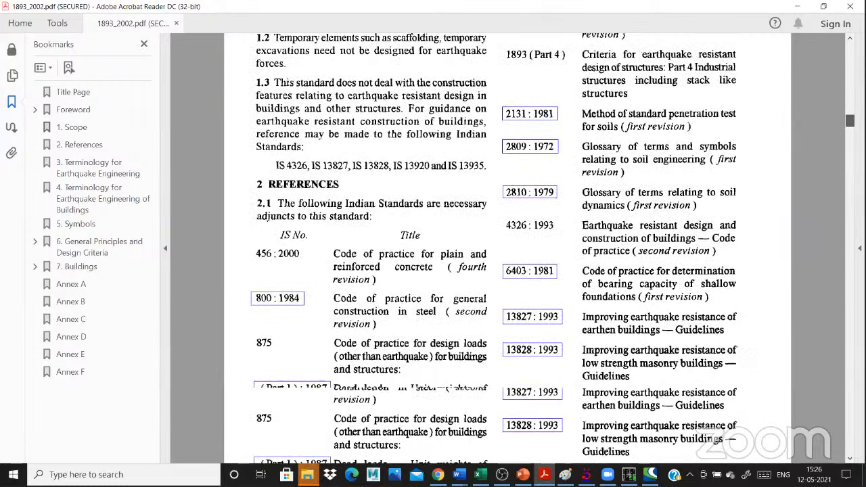
drag(850, 121, 850, 137)
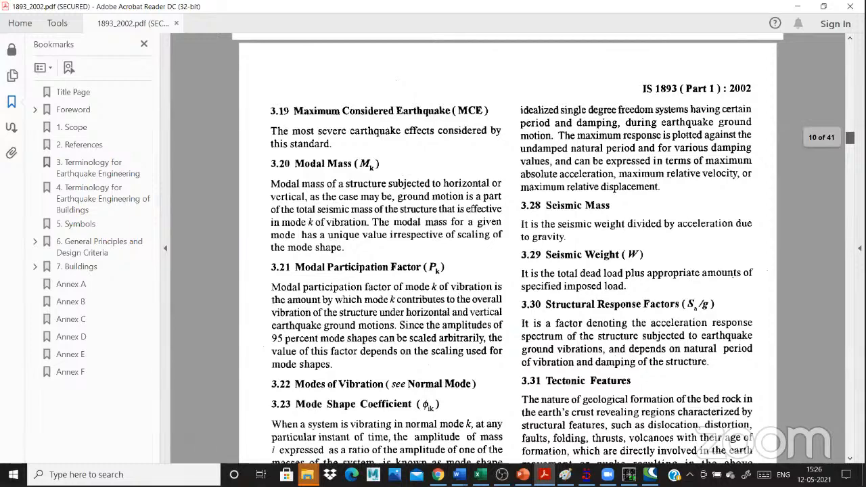
drag(850, 137, 850, 163)
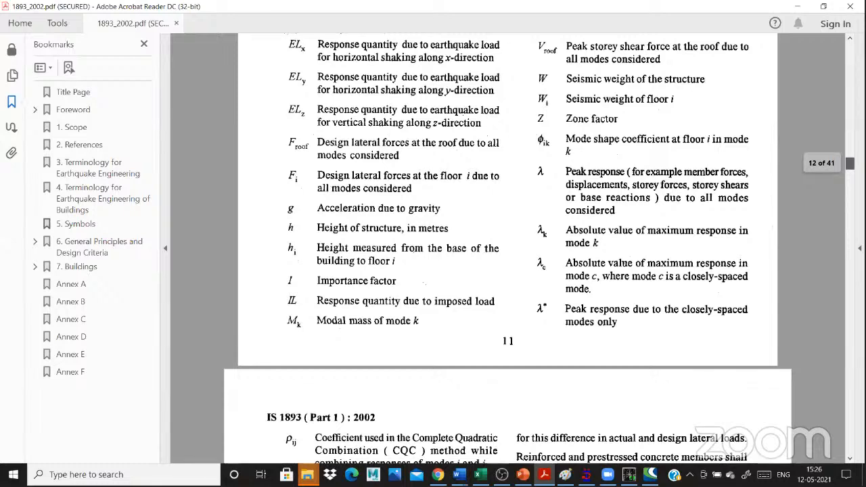
drag(850, 163, 850, 166)
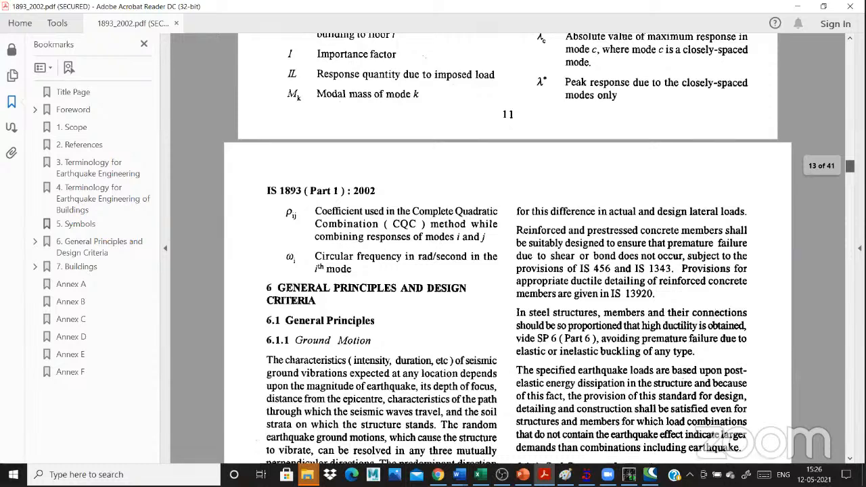
drag(850, 166, 851, 176)
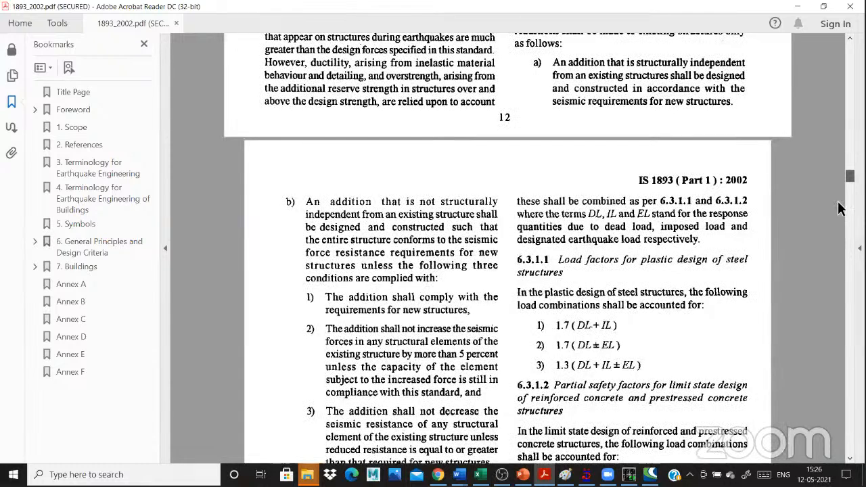
- Examine the code's load combinations, horizontal seismic coefficient expression and factors, soil type table, importance factors and dynamic analysis clause 7.8
scroll(778, 203, down, 3)
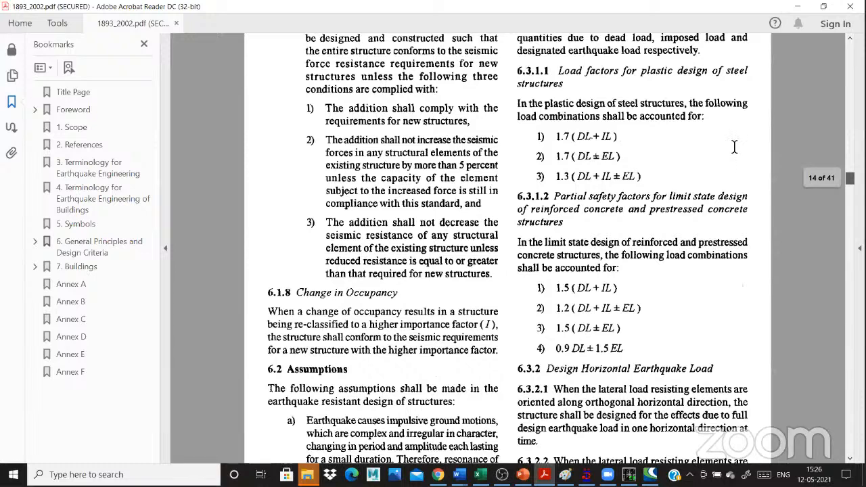
scroll(735, 147, down, 6)
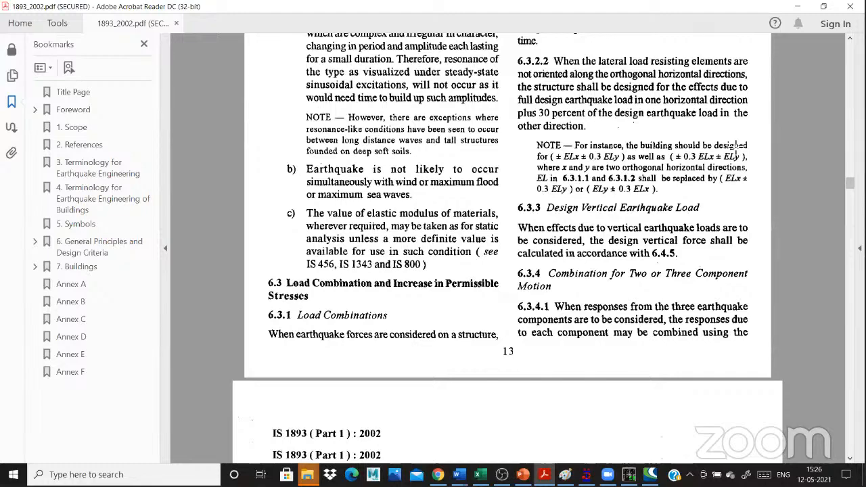
scroll(737, 147, down, 7)
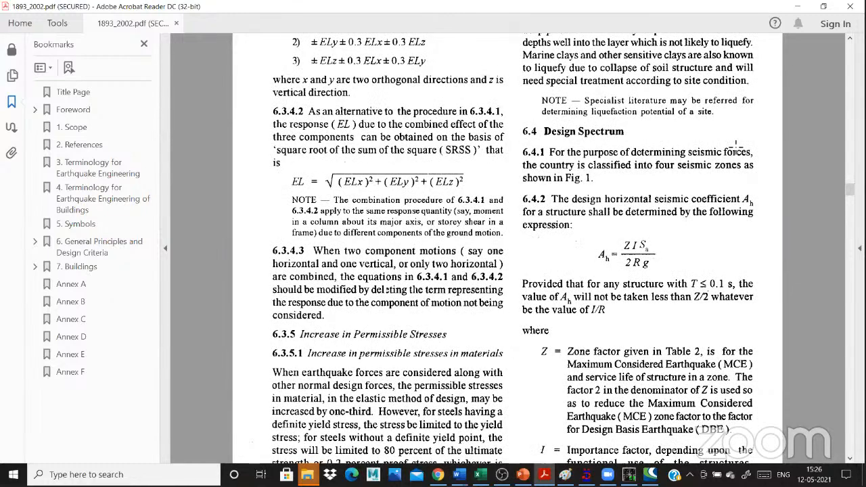
scroll(736, 147, down, 3)
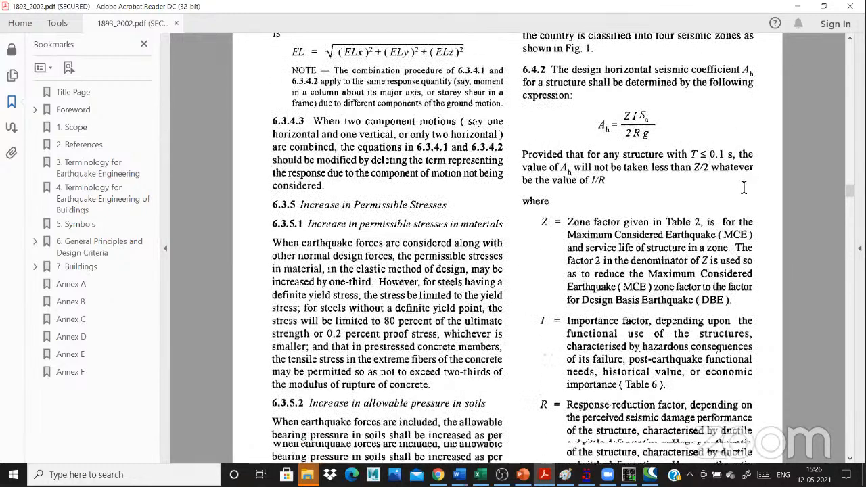
scroll(744, 206, down, 1)
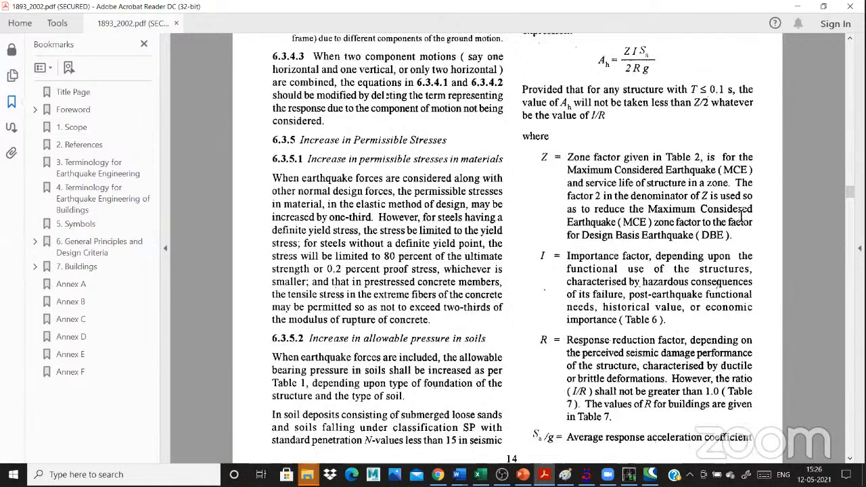
scroll(743, 215, down, 2)
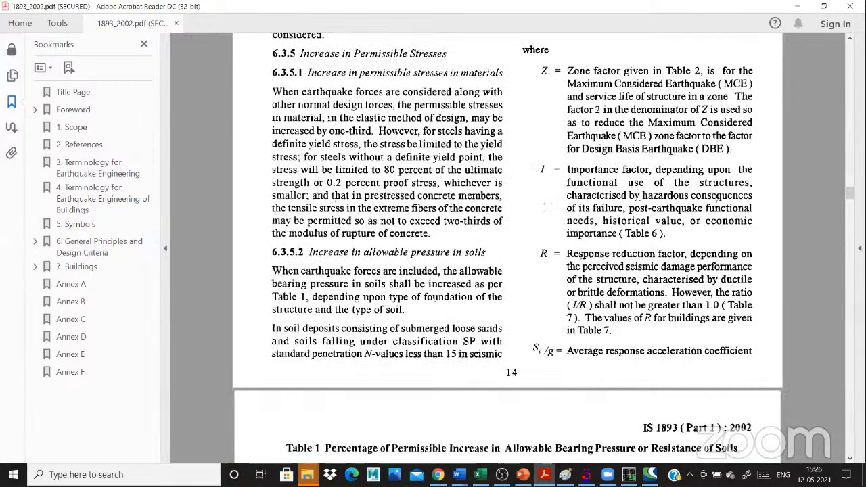
scroll(508, 248, down, 3)
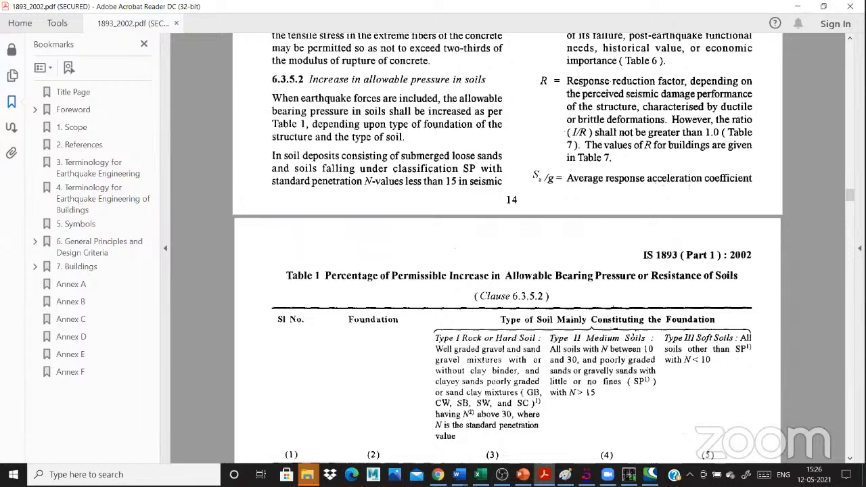
drag(851, 195, 851, 240)
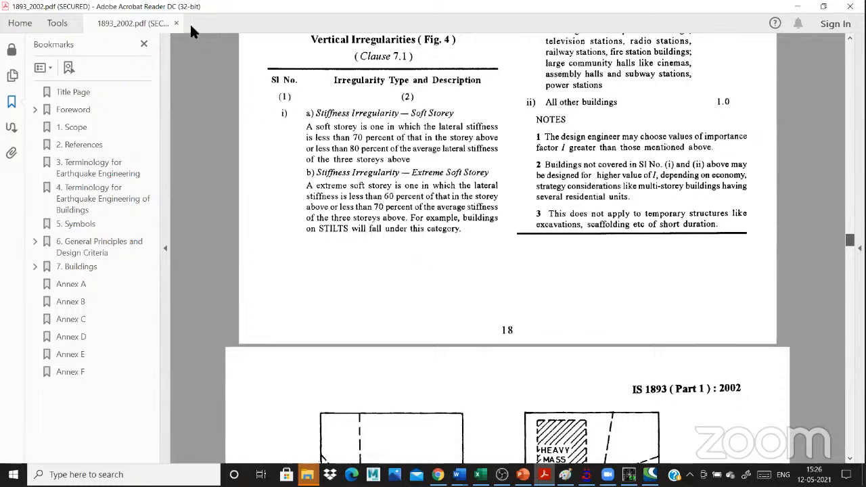
scroll(1, 4, down, 20)
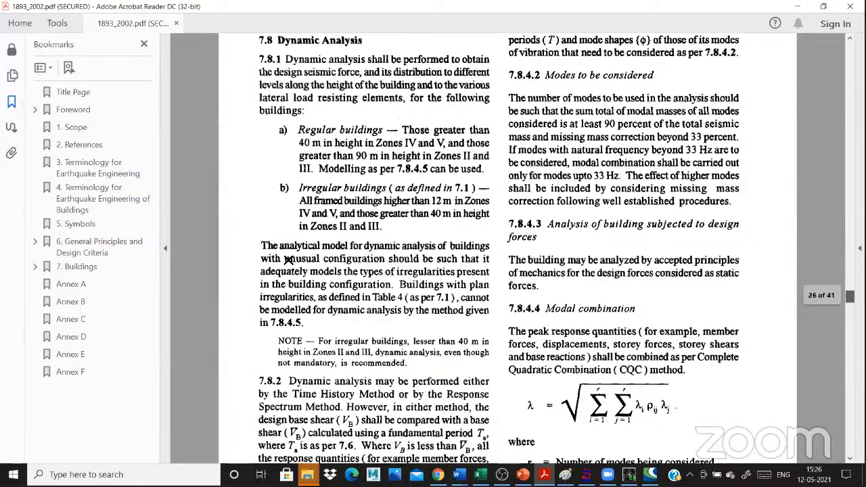
- Switch to STAAD.Pro, finish the new structure setup with Add Beam, and enter the second node at X 4 m
key(alt+Tab)
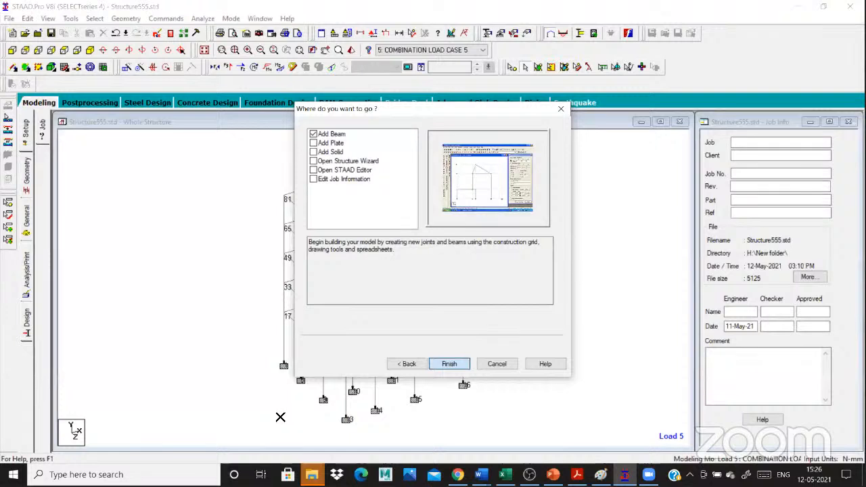
key(Return)
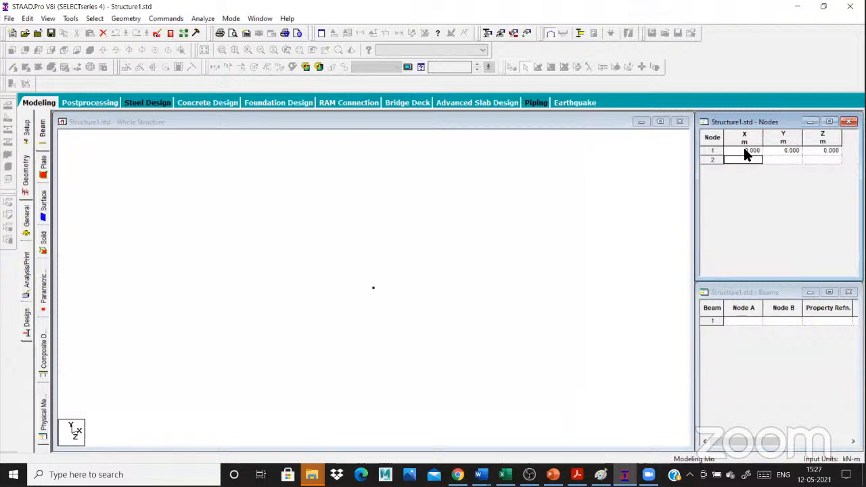
text(4)
key(Return)
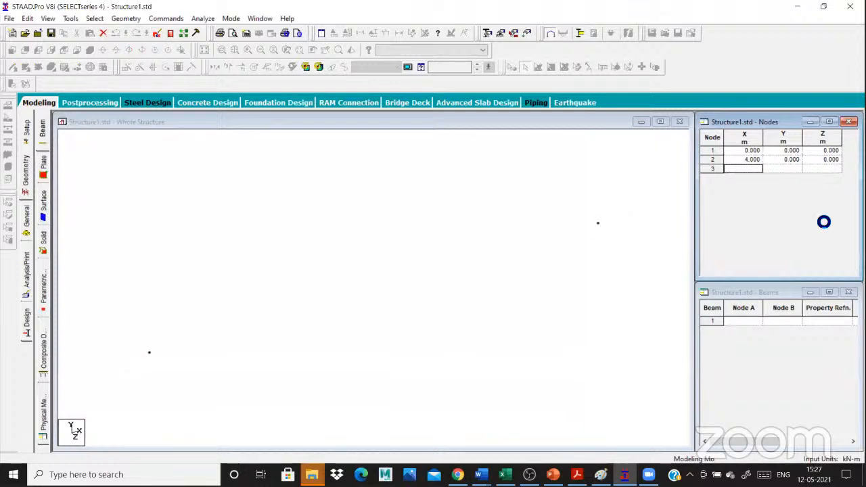
- Enter the remaining two base nodes at X 0, Z 4 m and X 4 m, Z 4 m, both with Y 0
text(0)
key(Return)
key(Return)
text(4)
key(Return)
text(4)
key(Return)
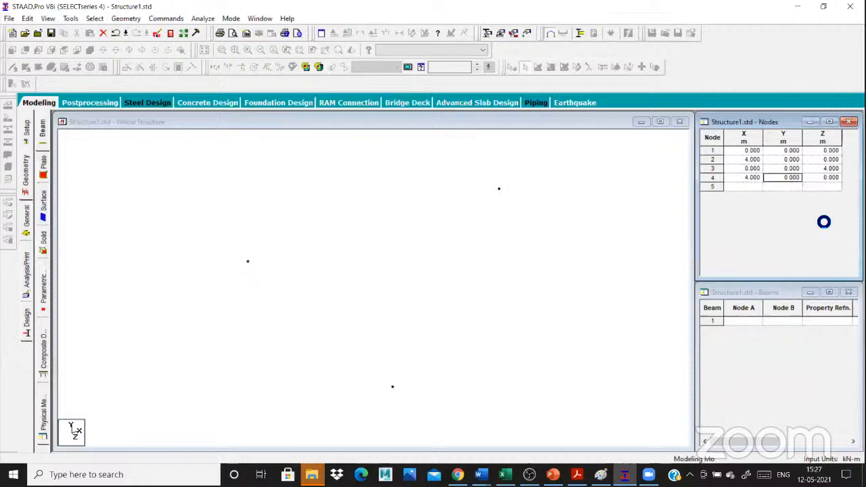
key(Return)
text(4)
key(Return)
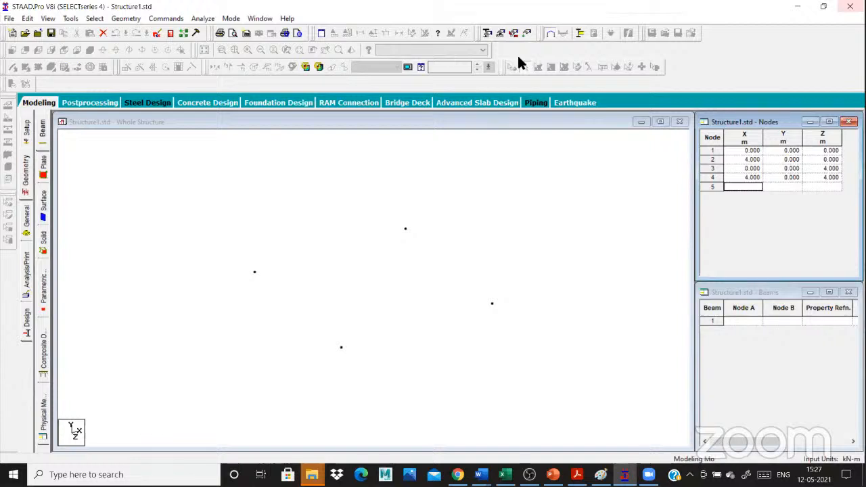
- Select all four base nodes and generate columns by Translational Repeat, one 3 m step in global Y with linked steps
click(527, 383)
drag(526, 383, 212, 172)
drag(178, 149, 151, 123)
click(126, 67)
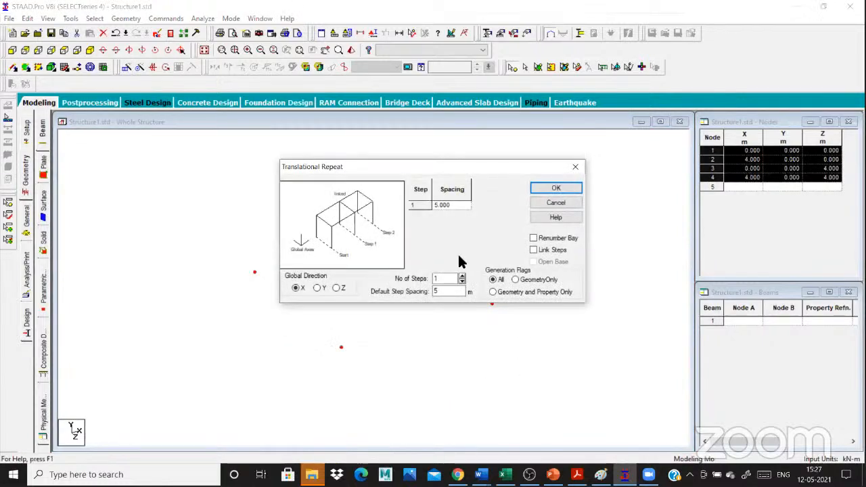
click(317, 288)
double_click(437, 291)
text(3)
click(556, 189)
click(534, 250)
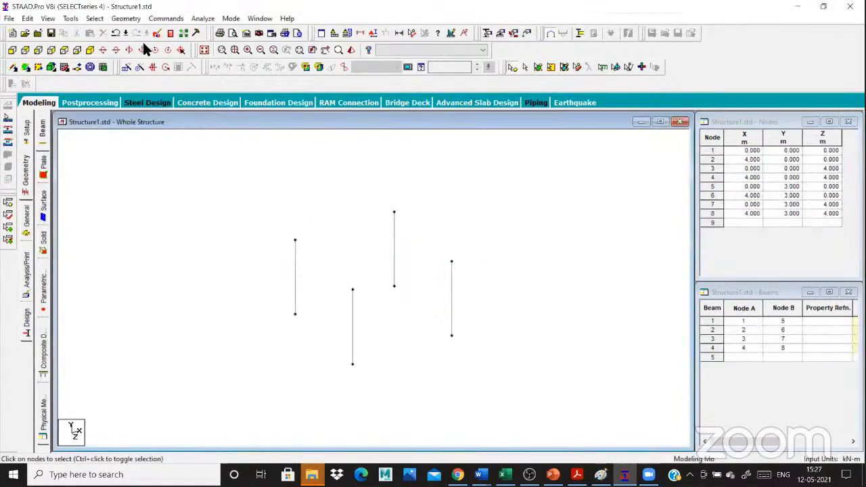
- Draw four beams connecting the column tops into a closed square frame at the 3 m level
click(396, 213)
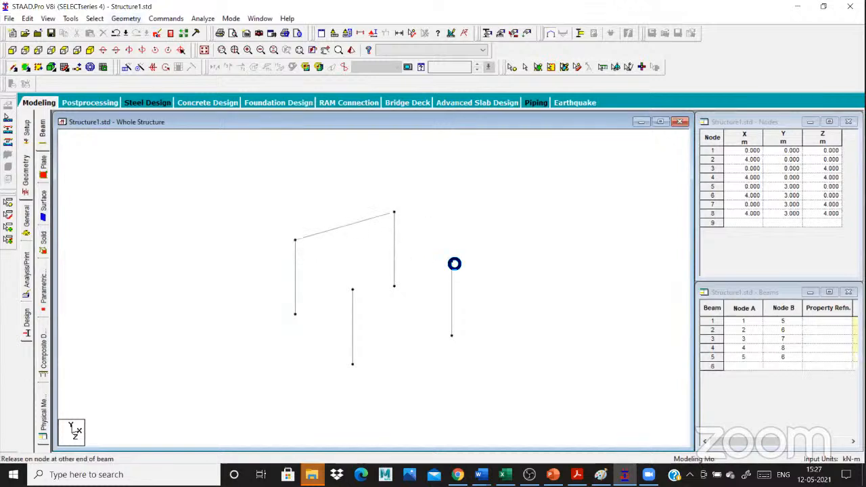
click(452, 262)
click(352, 289)
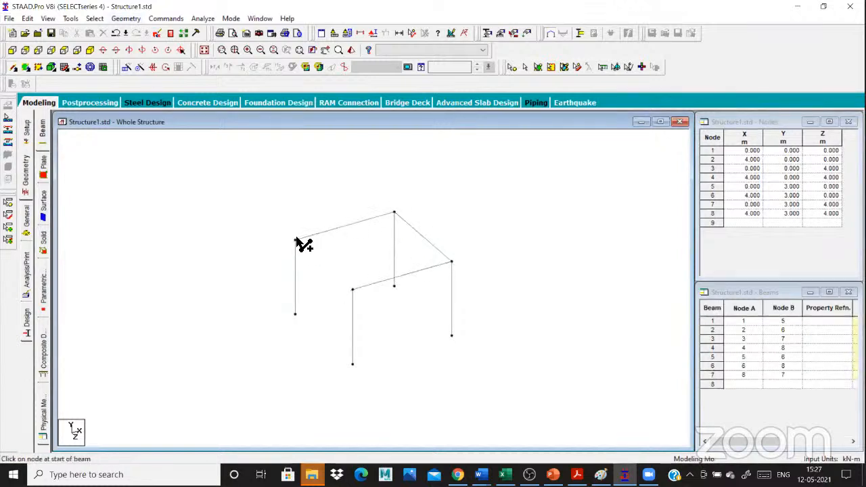
click(352, 289)
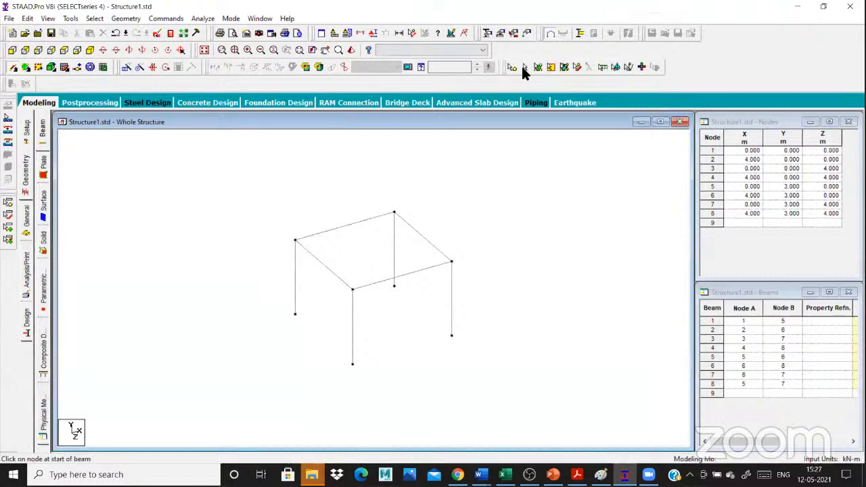
- Select the whole single-storey frame and copy it upward by Translational Repeat, one 3 m step in global Y
click(524, 68)
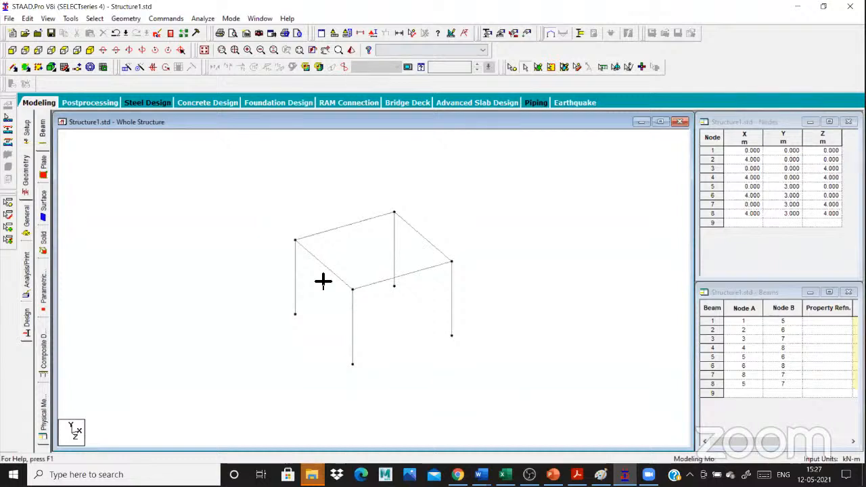
drag(199, 174, 518, 438)
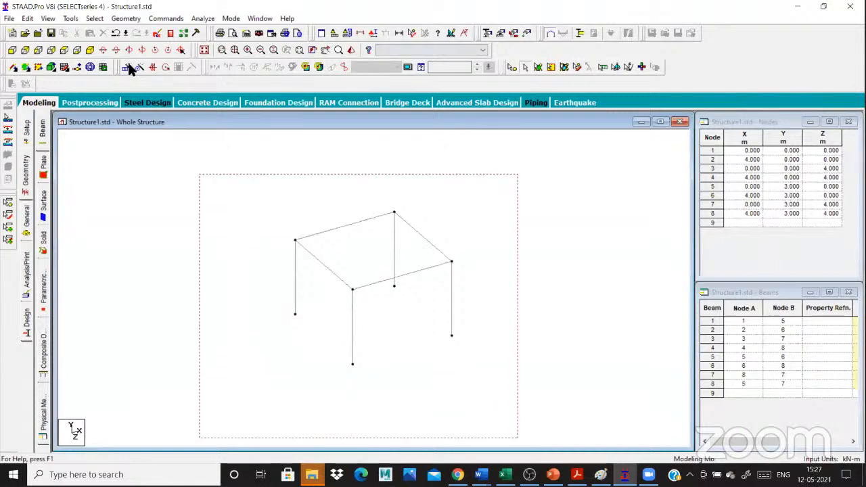
click(128, 67)
click(317, 288)
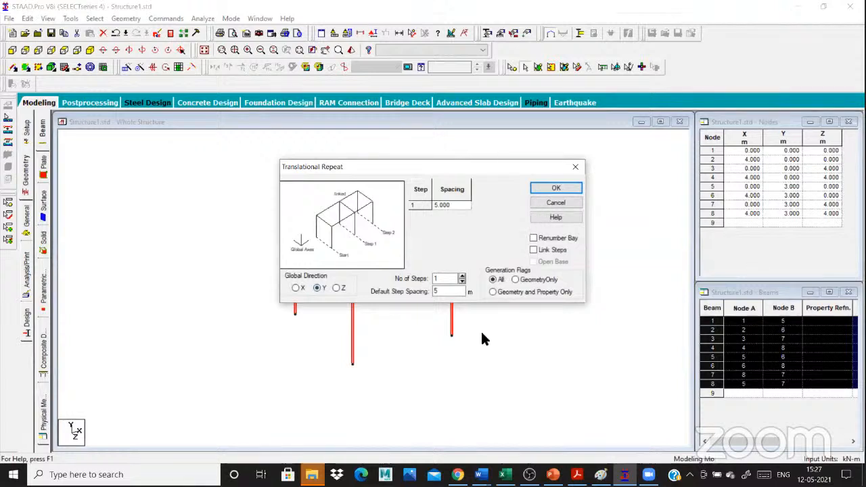
text(3)
key(Return)
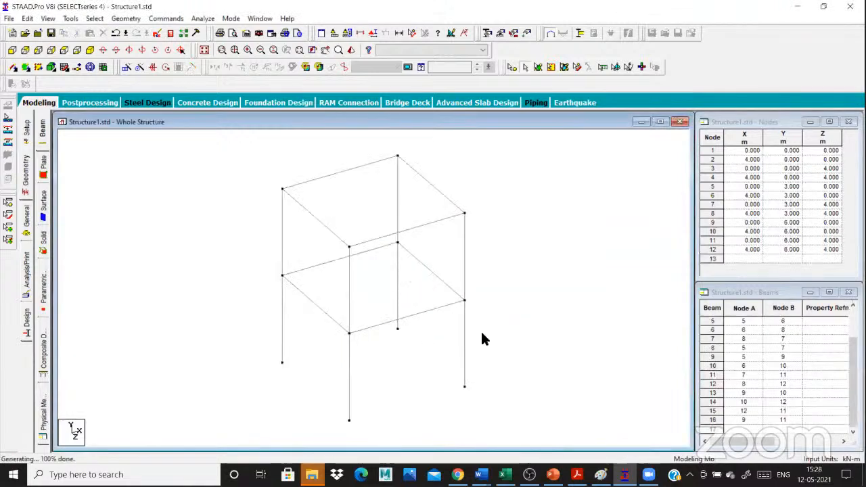
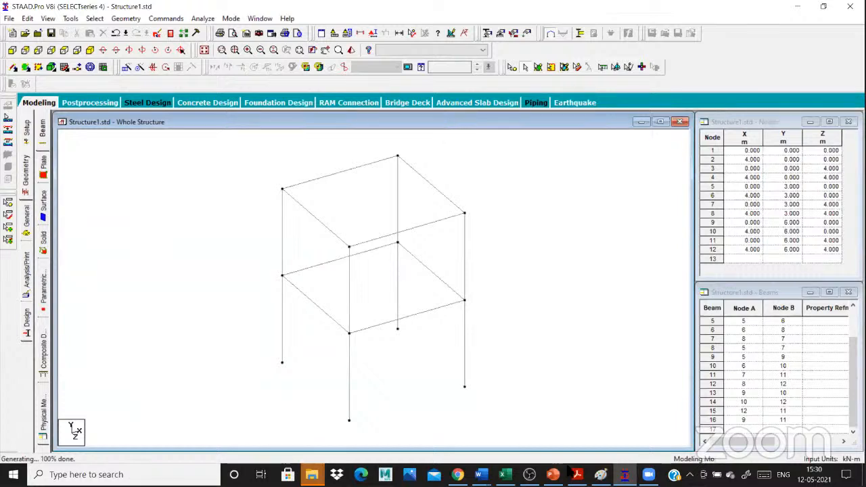
- Switch to the Excel worksheet holding the seismic parameter calculation and the IS 1893 reference tables
mouse_move(505, 476)
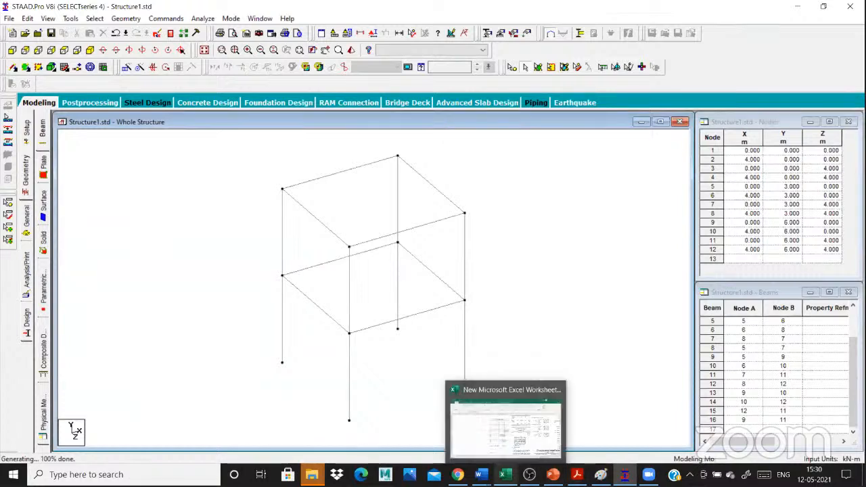
click(509, 447)
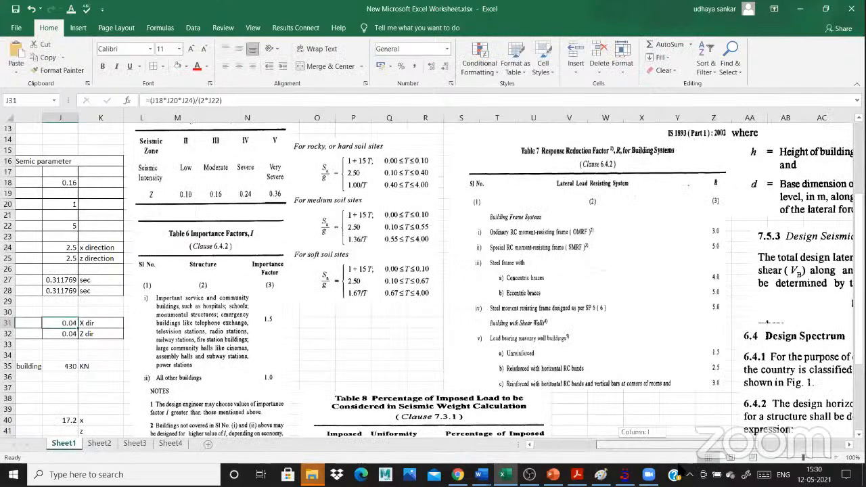
- Examine the worksheet's seismic parameter block together with the adjacent Table 2 zone factors
drag(680, 469, 641, 445)
scroll(456, 183, left, 3)
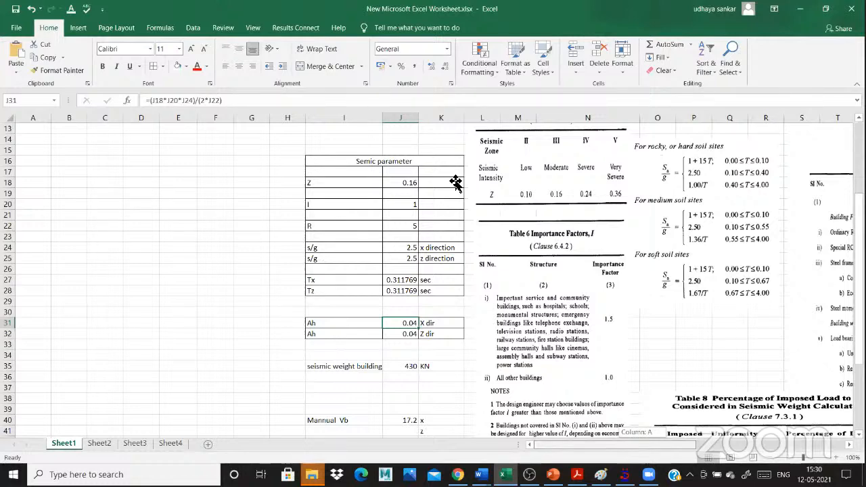
scroll(456, 183, up, 3)
scroll(456, 183, right, 2)
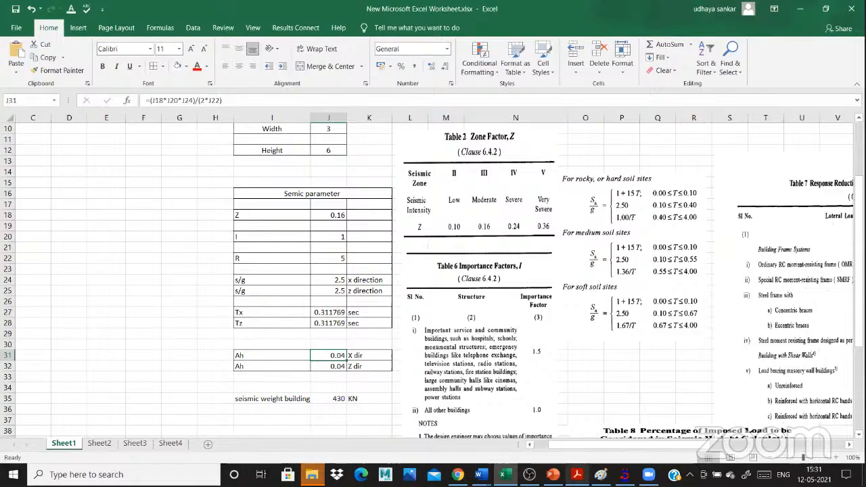
- Switch to the IS 1893 PDF in Acrobat Reader and look up Bangalore's zone factor in Annex E
click(577, 475)
drag(850, 297, 850, 414)
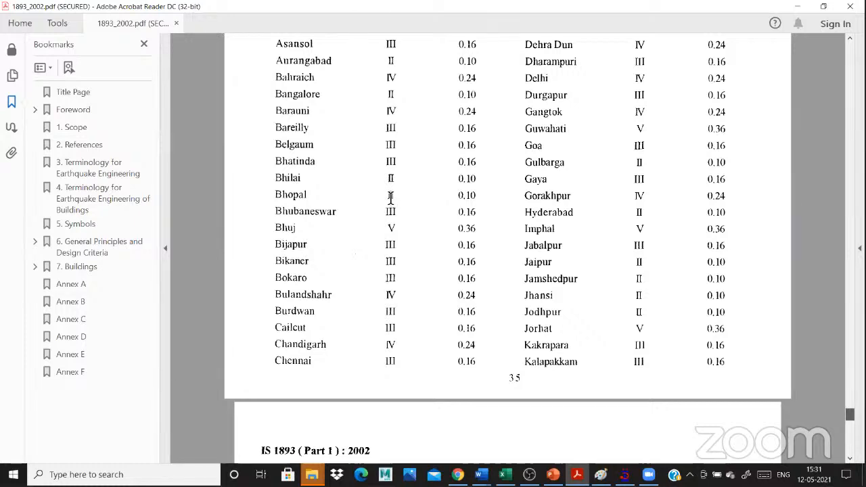
scroll(394, 185, up, 10)
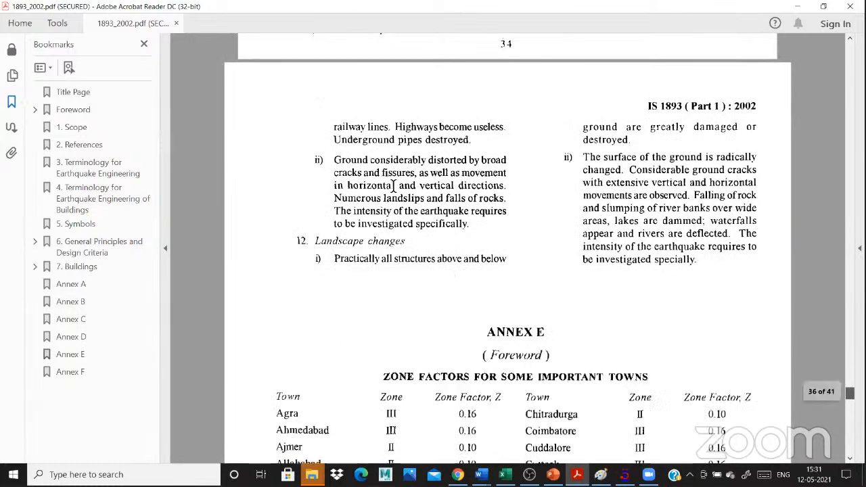
scroll(394, 186, down, 8)
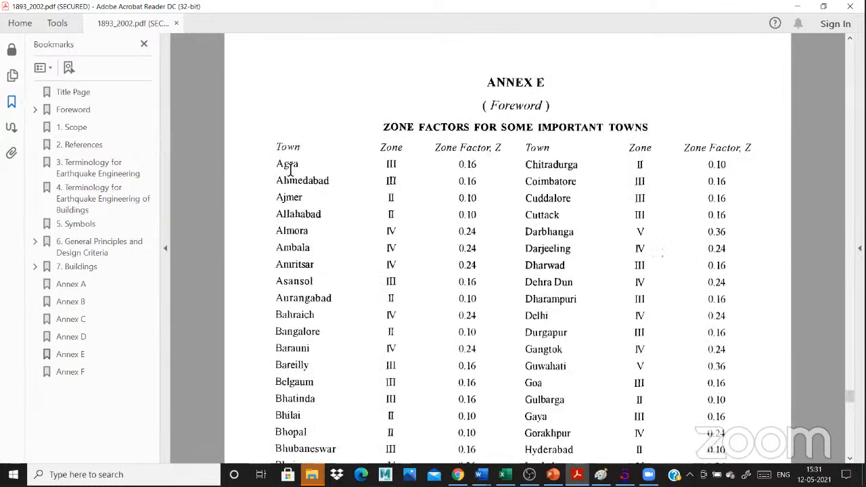
scroll(291, 172, down, 1)
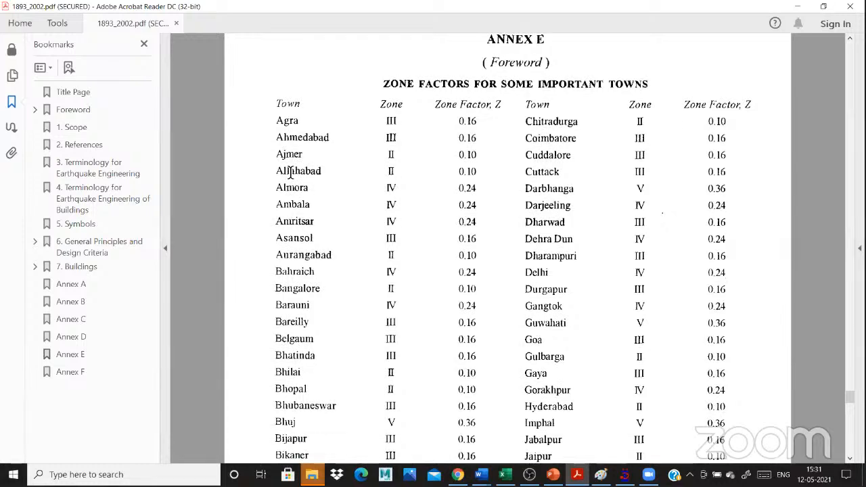
scroll(291, 172, down, 2)
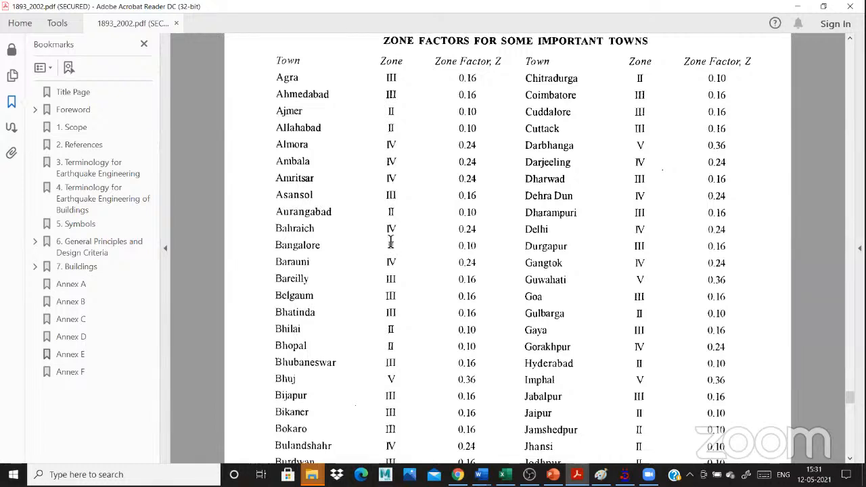
drag(482, 246, 442, 135)
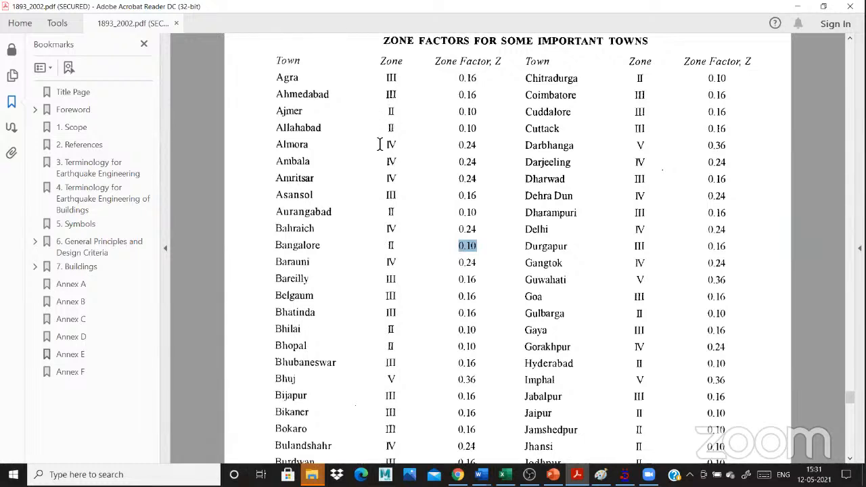
- Read through the remaining towns in the Annex E zone factor list, including the continuation on the following page
scroll(379, 145, down, 1)
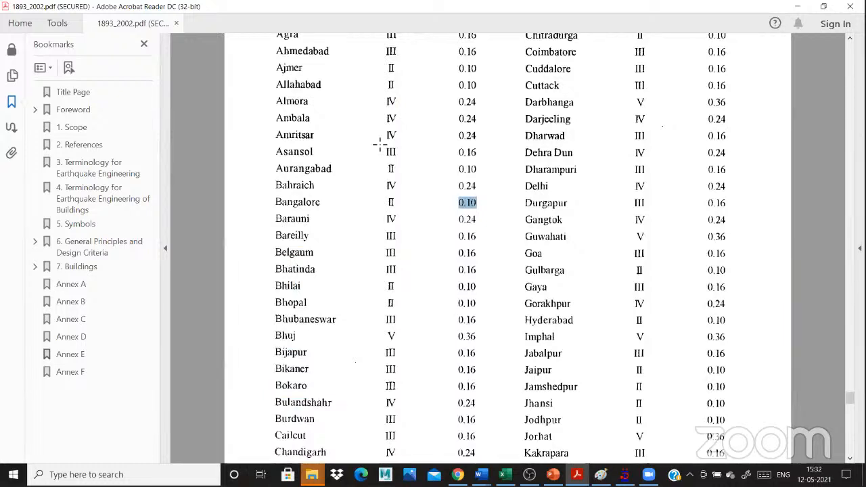
scroll(298, 206, down, 2)
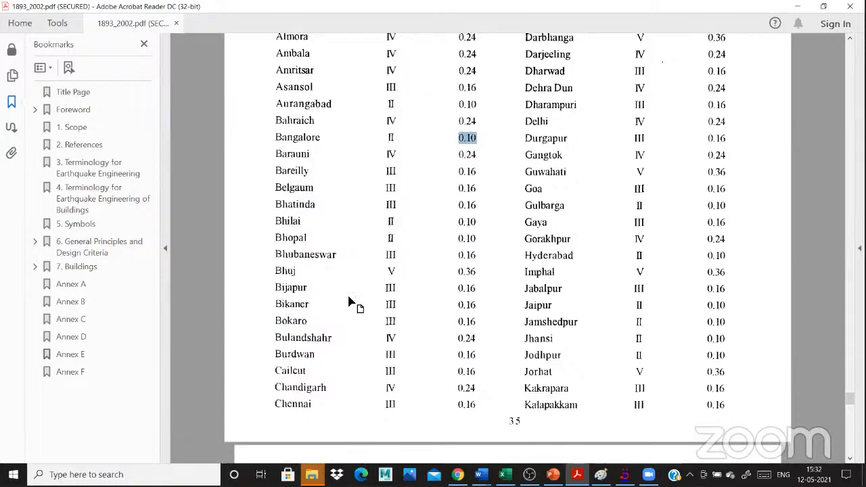
scroll(348, 298, down, 3)
drag(348, 298, 425, 167)
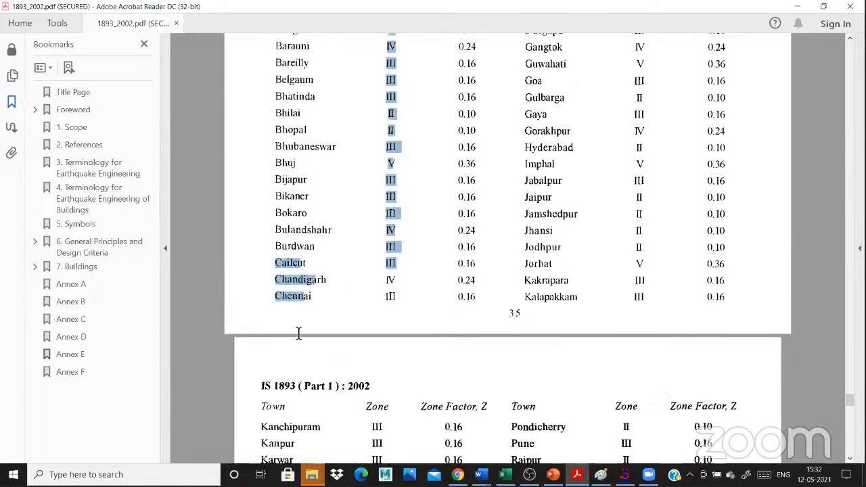
scroll(297, 332, down, 2)
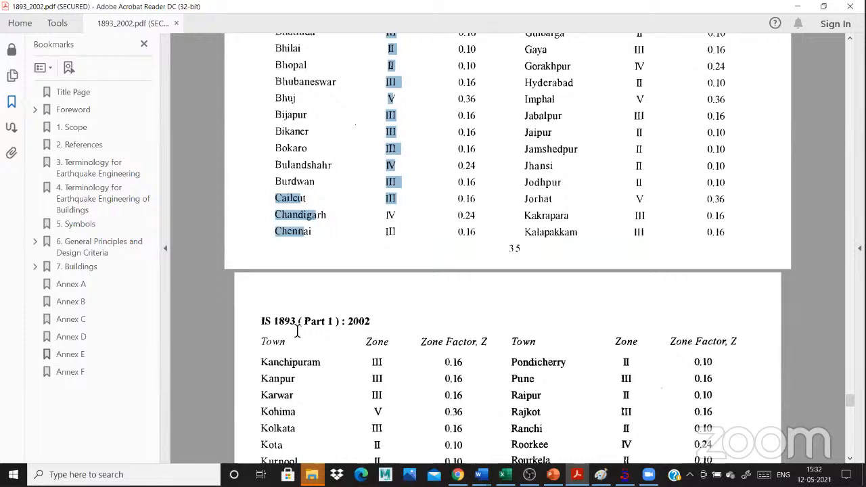
scroll(283, 318, down, 5)
triple_click(282, 316)
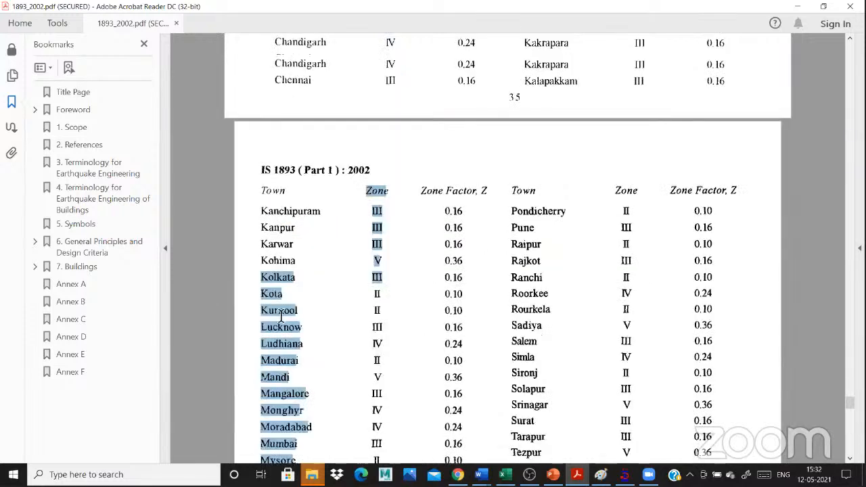
scroll(252, 311, up, 6)
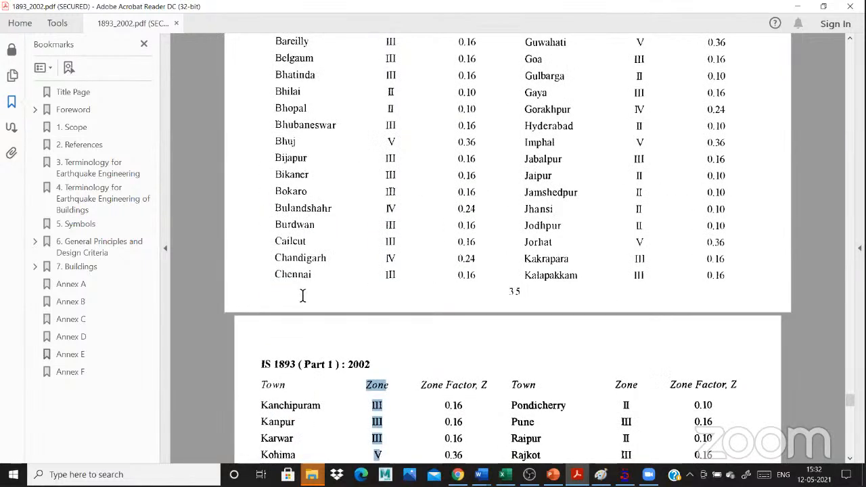
scroll(470, 219, up, 8)
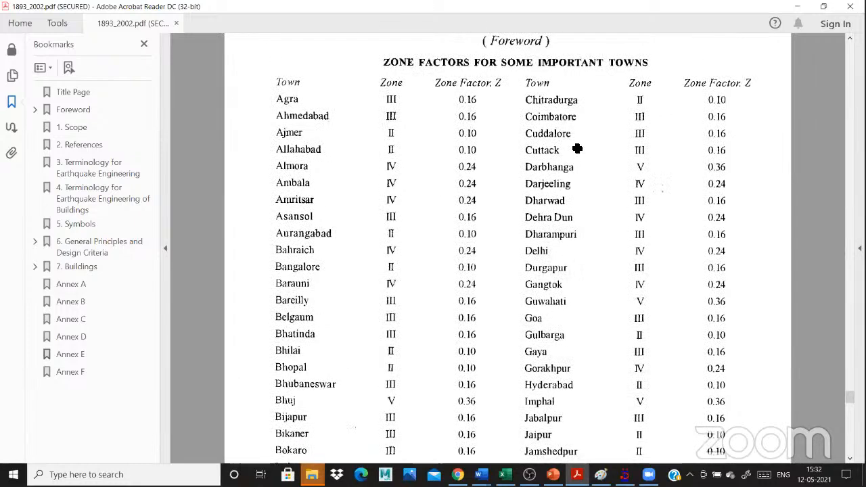
- Return to the Excel worksheet and compare the Z value in J18 with the Table 2 zone factors
key(alt+Tab)
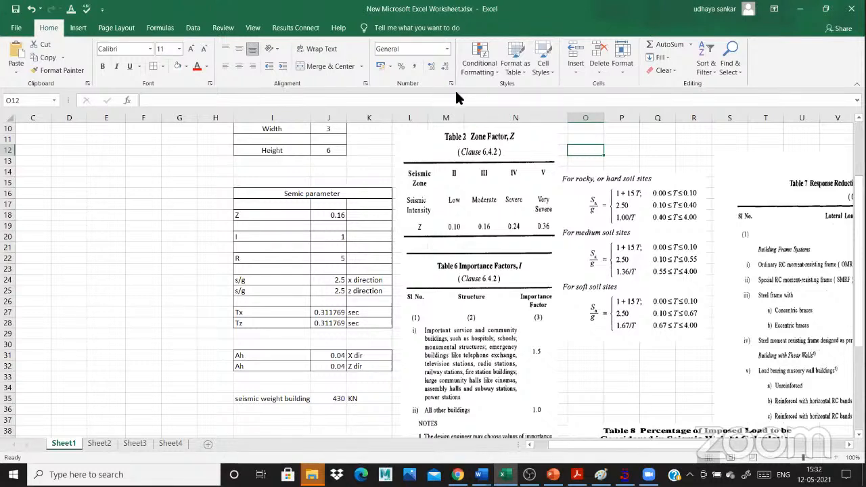
click(304, 218)
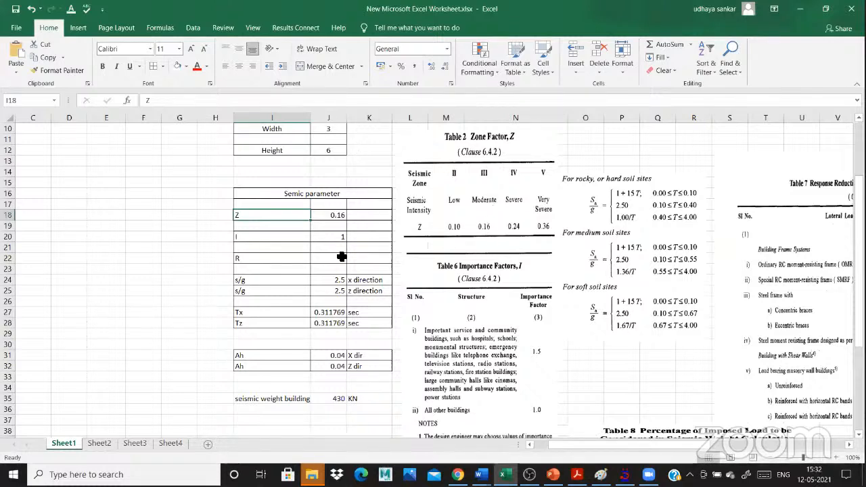
click(482, 215)
click(337, 218)
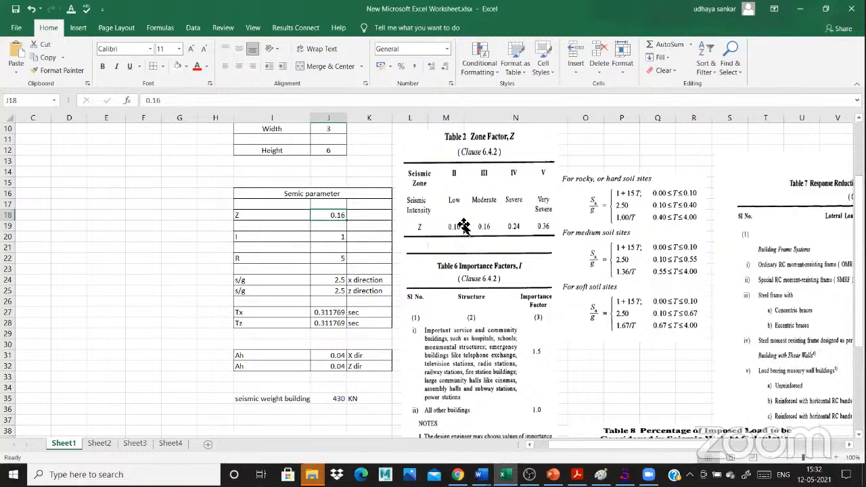
- Stretch the Table 6 Importance Factors picture downward to about row 52 and deselect it
scroll(483, 374, down, 5)
click(489, 250)
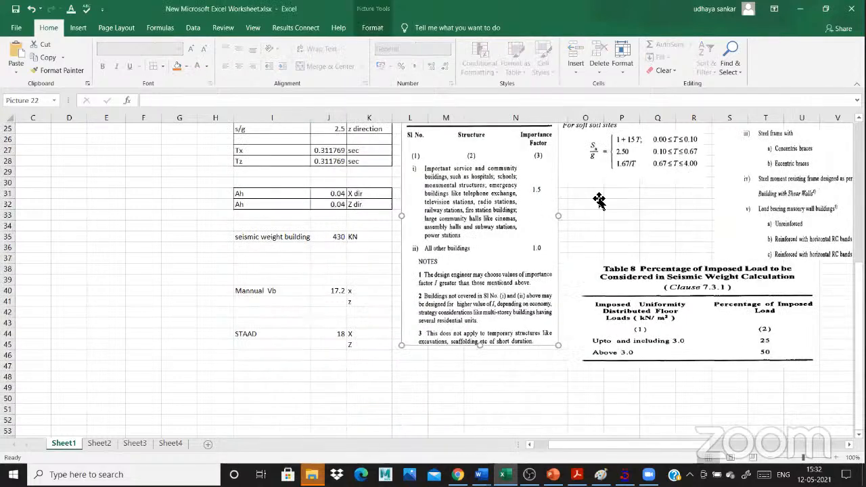
key(ctrl+z)
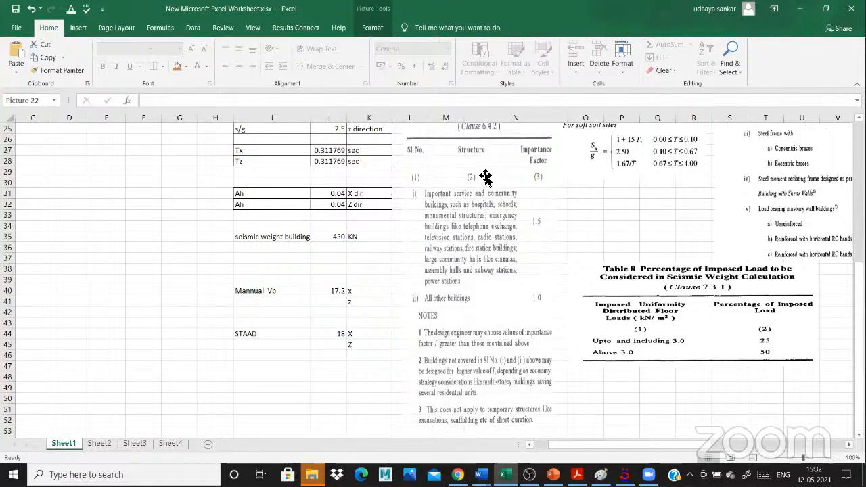
key(Escape)
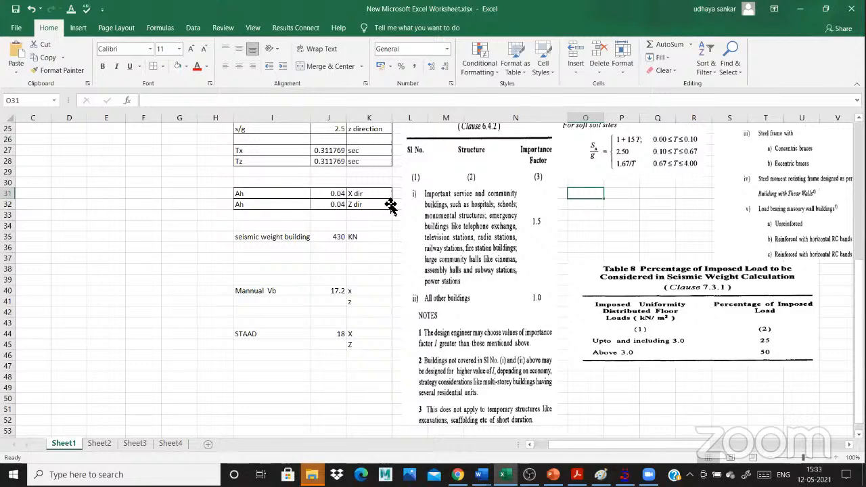
- Examine the structure categories and notes in Table 6 against the importance factor I in cell J20
scroll(492, 210, up, 2)
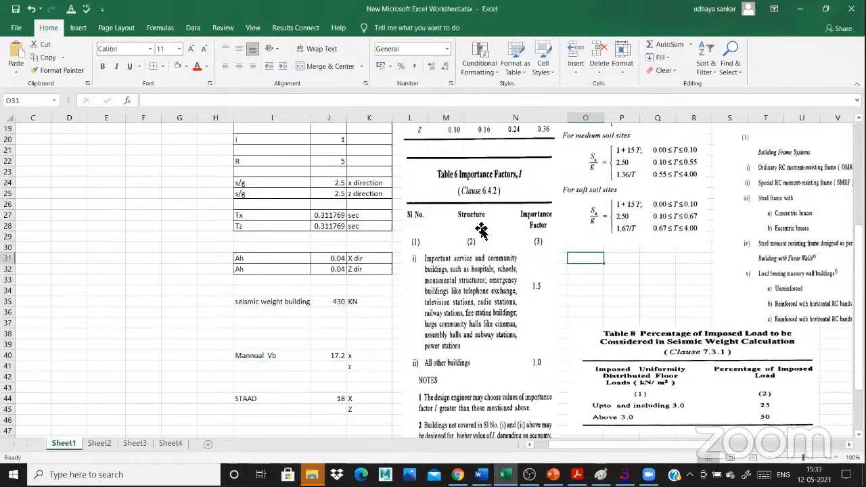
scroll(481, 233, down, 2)
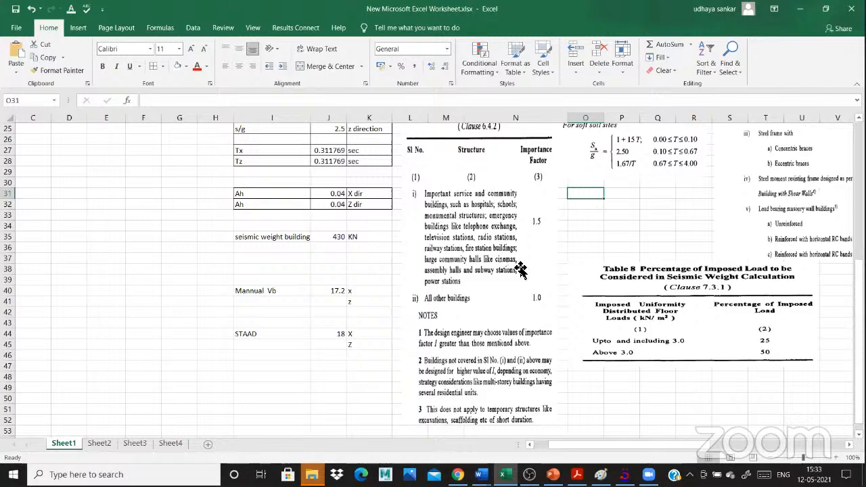
scroll(531, 274, down, 1)
scroll(535, 275, up, 1)
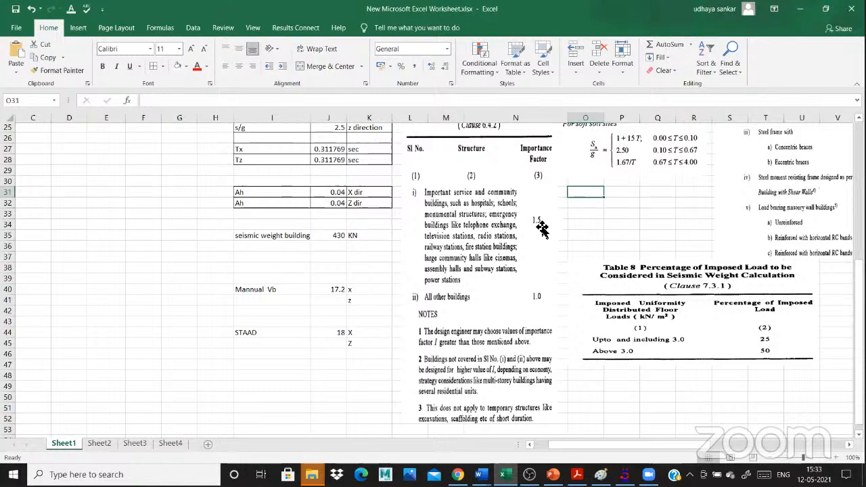
scroll(541, 229, up, 1)
scroll(335, 197, up, 1)
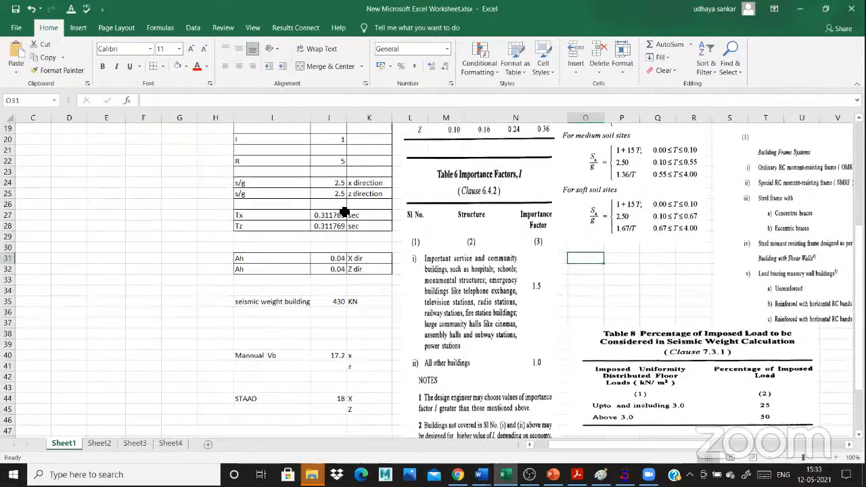
scroll(386, 232, up, 2)
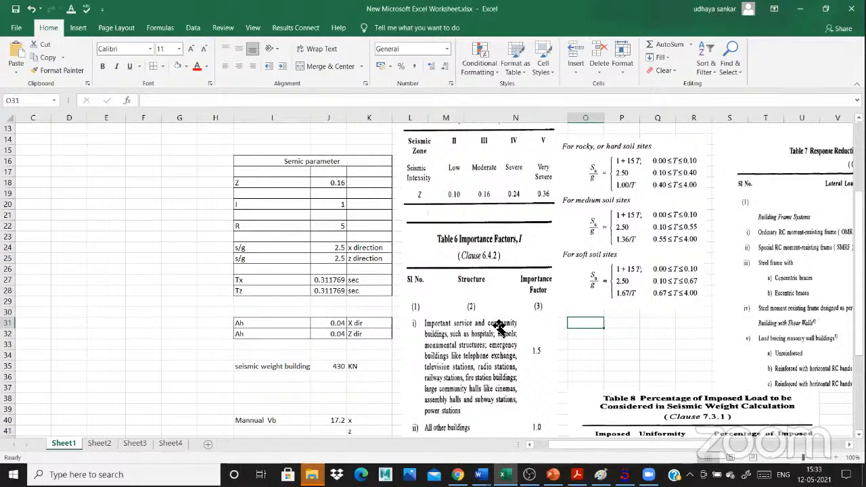
scroll(500, 327, down, 3)
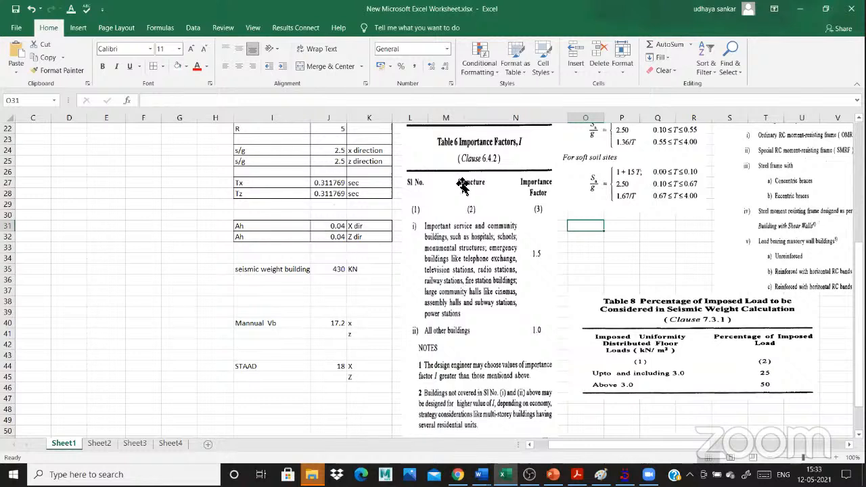
scroll(454, 264, up, 3)
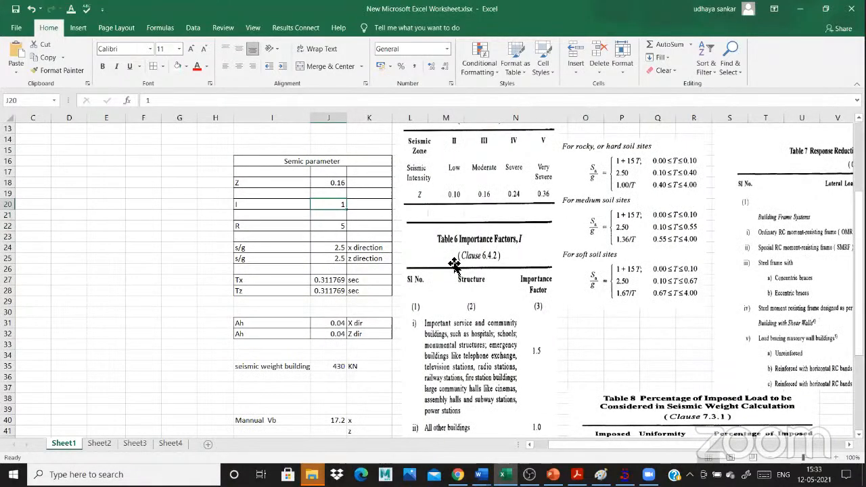
scroll(454, 264, up, 1)
scroll(454, 264, down, 2)
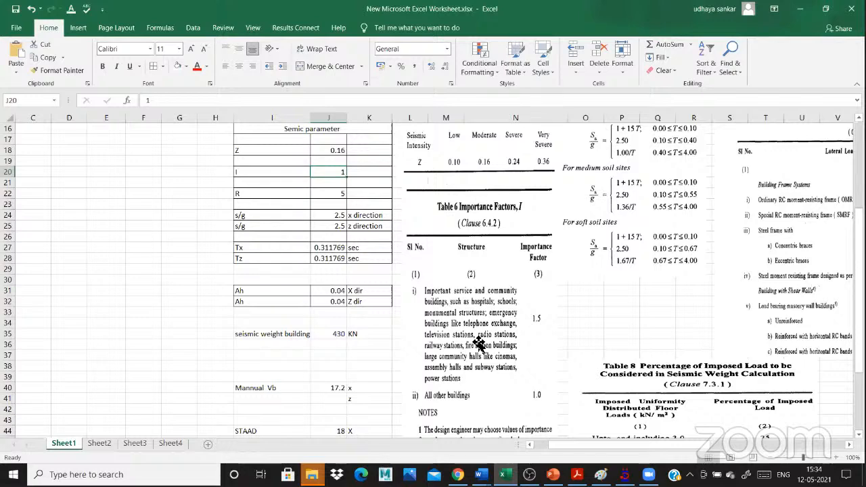
scroll(479, 344, down, 1)
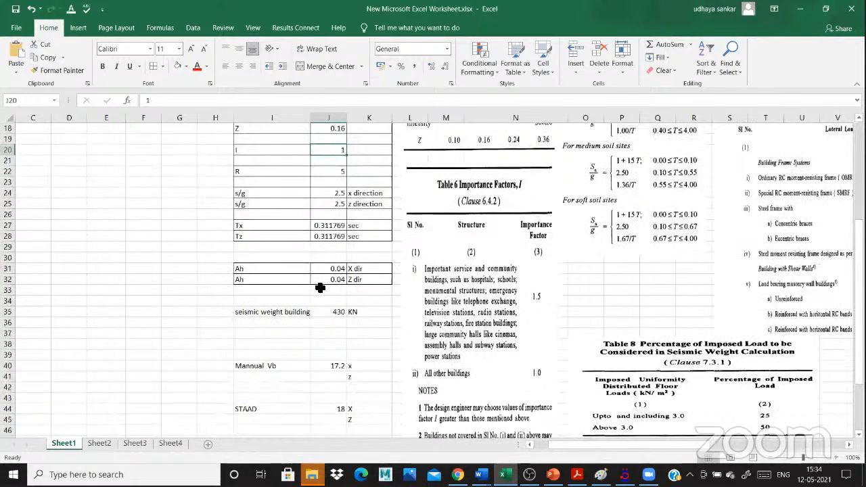
scroll(325, 290, down, 1)
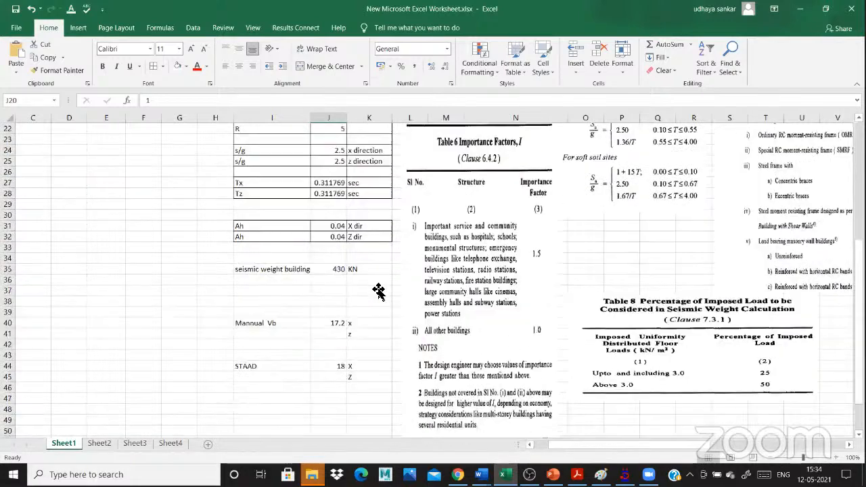
- Examine the Table 7 response reduction factors for building frame systems, covering the R parameter
key(Down)
key(Down)
key(Down)
click(726, 445)
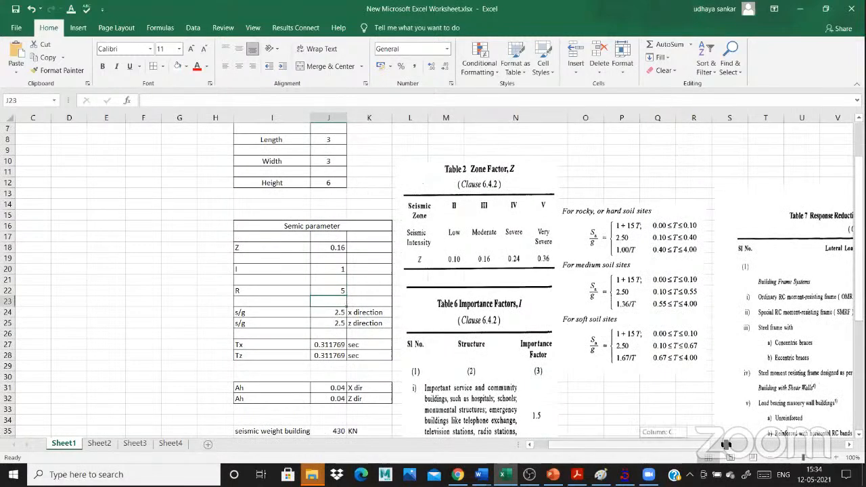
drag(727, 445, 508, 157)
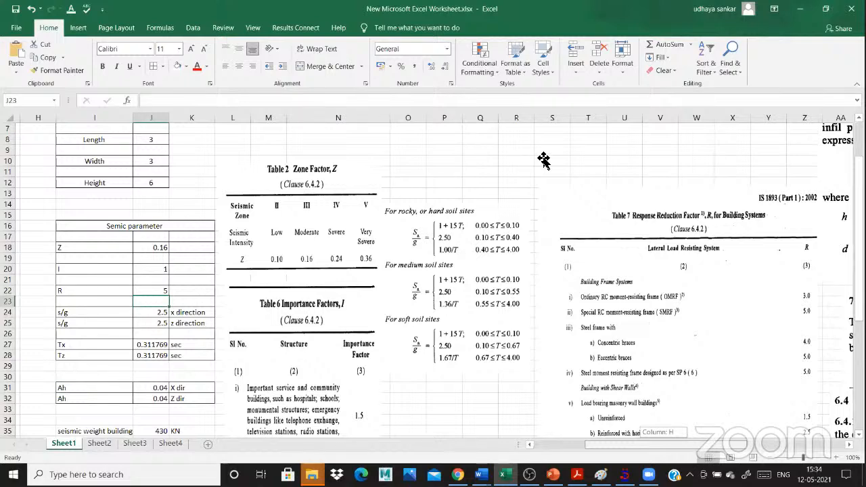
scroll(548, 164, down, 2)
scroll(548, 164, right, 2)
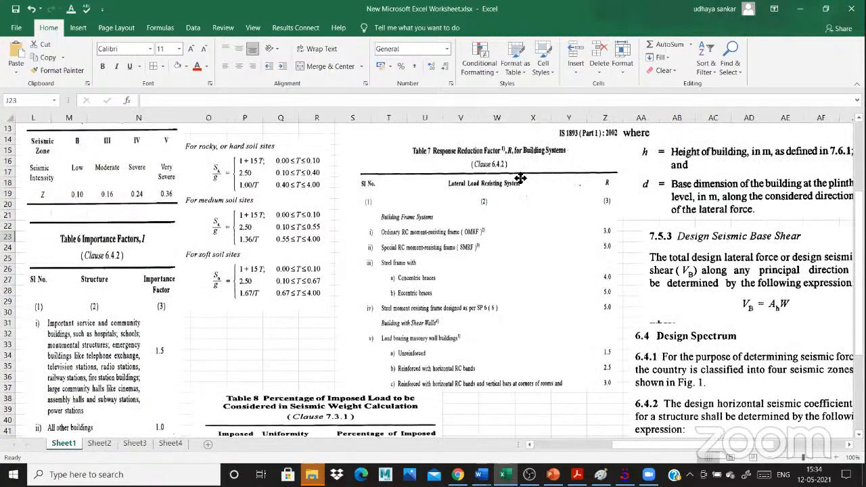
scroll(519, 186, down, 1)
click(517, 212)
scroll(575, 204, up, 1)
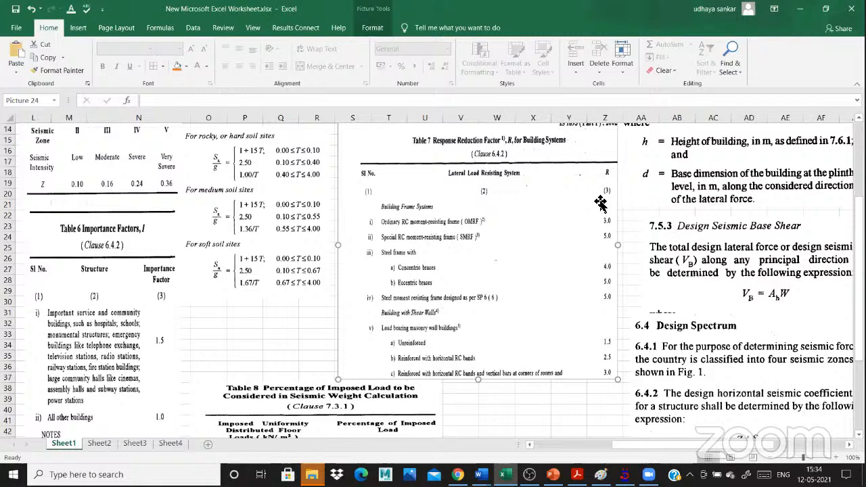
- Compare the OMRF and SMRF entries in Table 7 with the R value in cell J22
scroll(495, 182, up, 2)
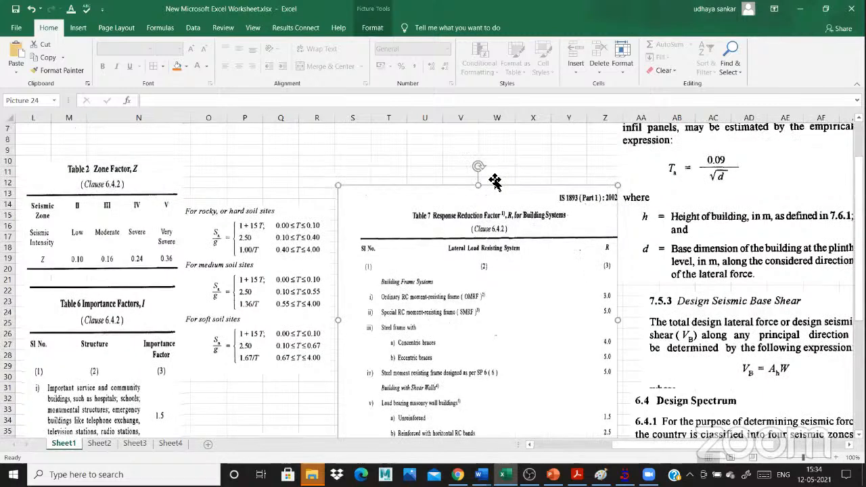
scroll(408, 190, down, 2)
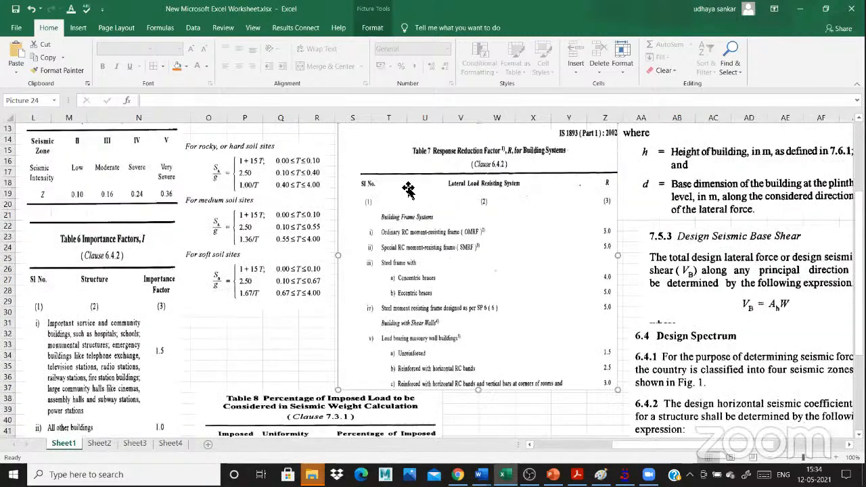
scroll(408, 190, down, 1)
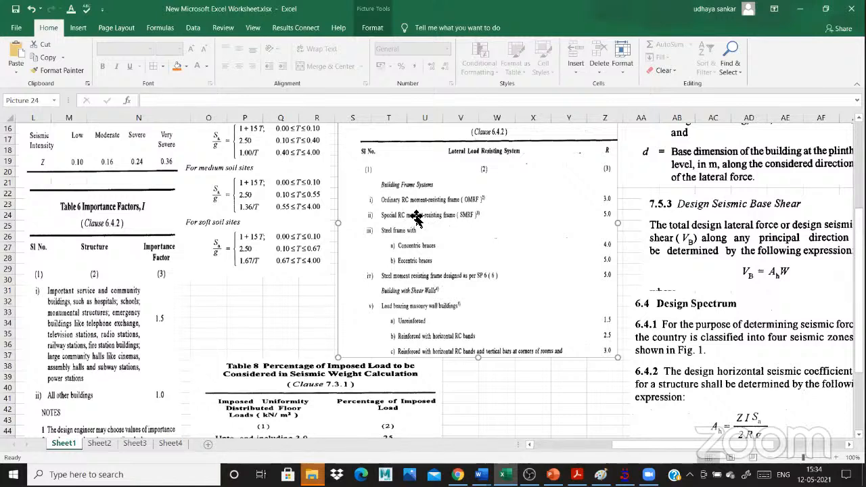
scroll(419, 216, up, 2)
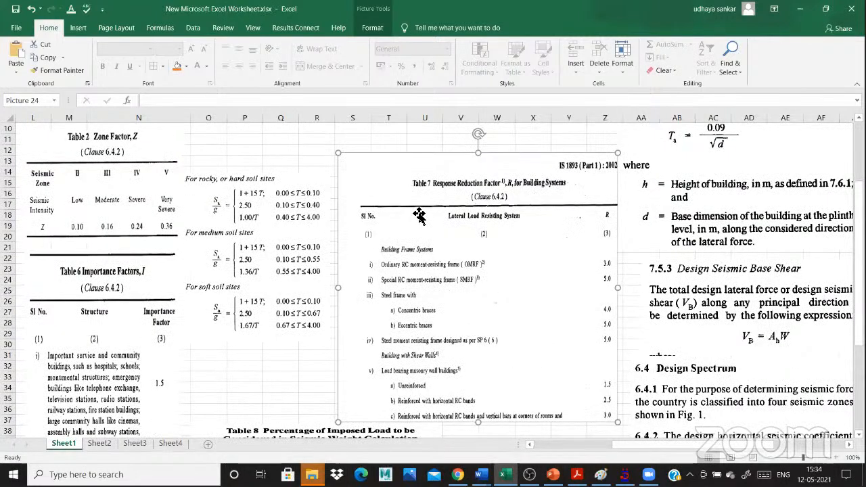
scroll(420, 214, down, 1)
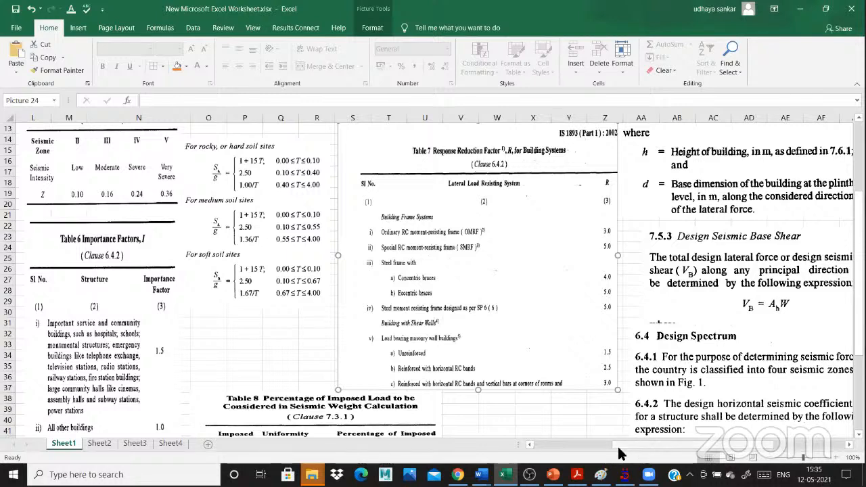
drag(618, 447, 649, 446)
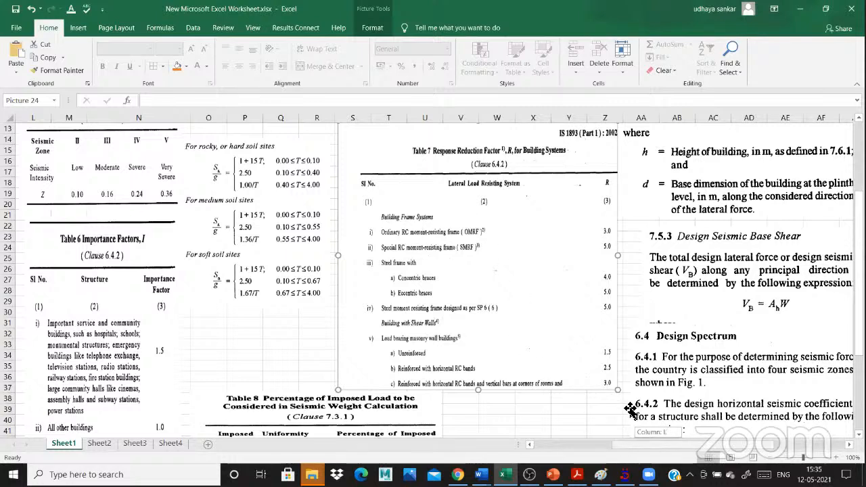
drag(670, 440, 652, 442)
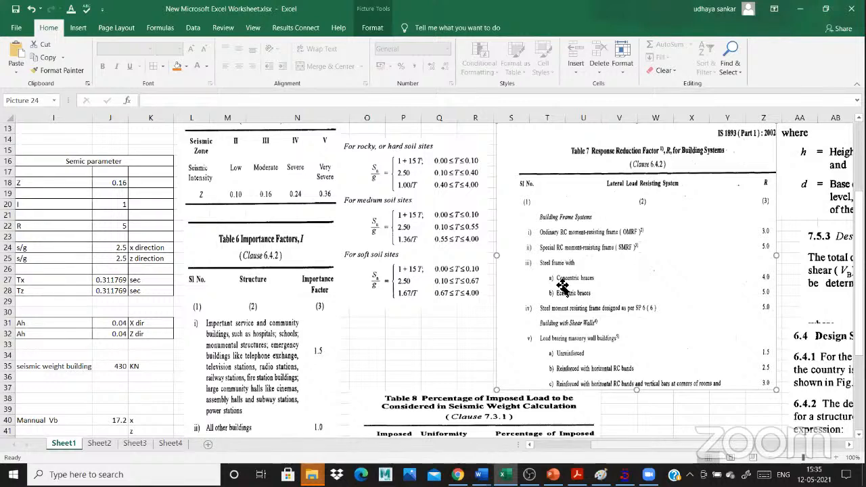
key(Escape)
scroll(555, 169, left, 8)
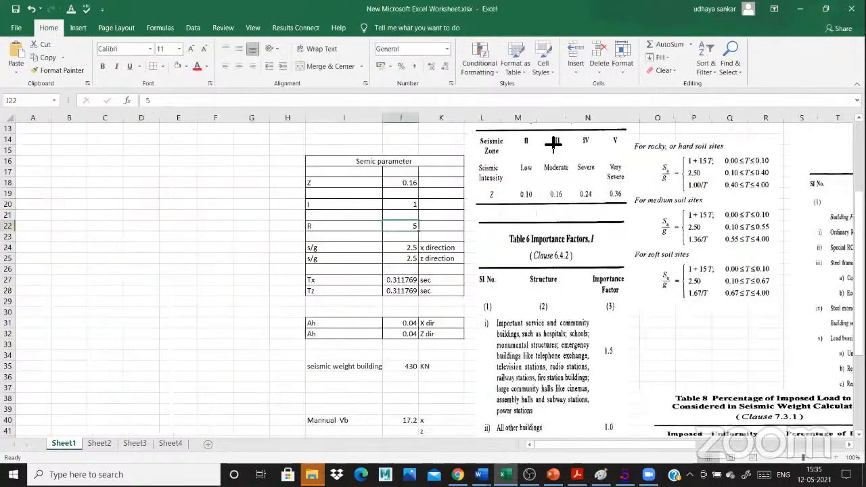
- Stretch the soil-site Sa/g expressions picture upward to about row 5 and deselect it
click(669, 166)
scroll(671, 168, up, 3)
scroll(671, 168, right, 4)
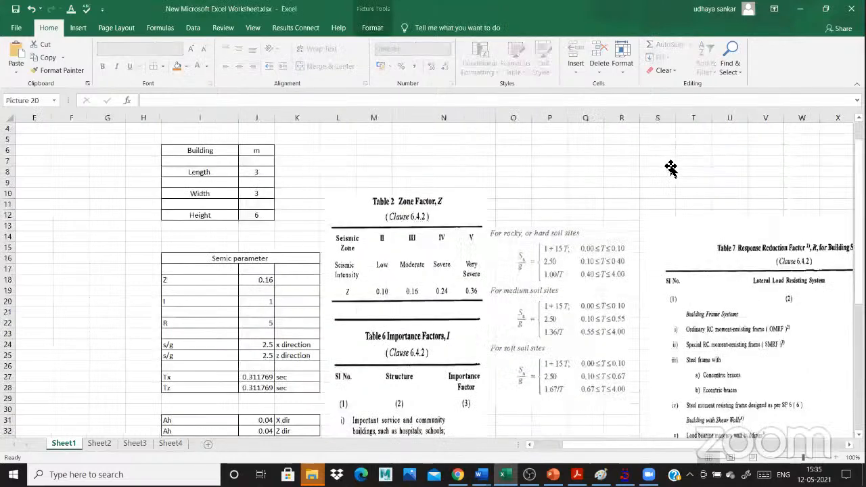
click(668, 164)
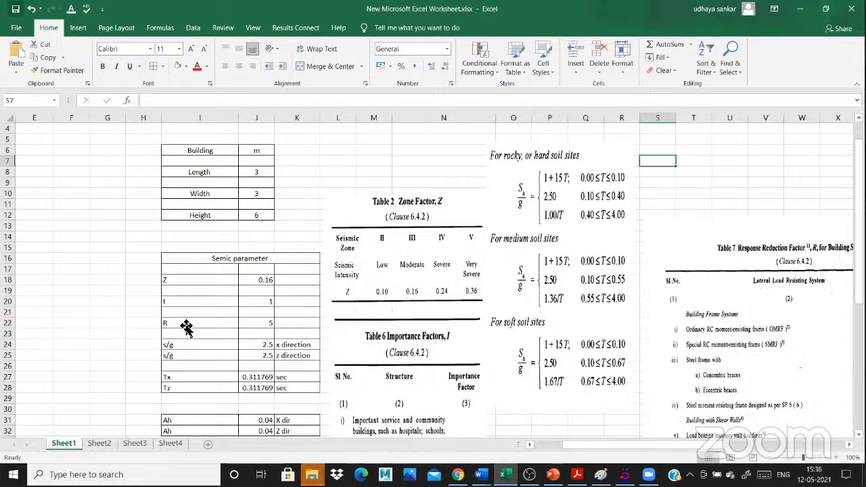
- Compare the s/g values in J24 and J25 with the Sa/g expressions for rocky, medium and soft soil sites
click(248, 345)
double_click(250, 346)
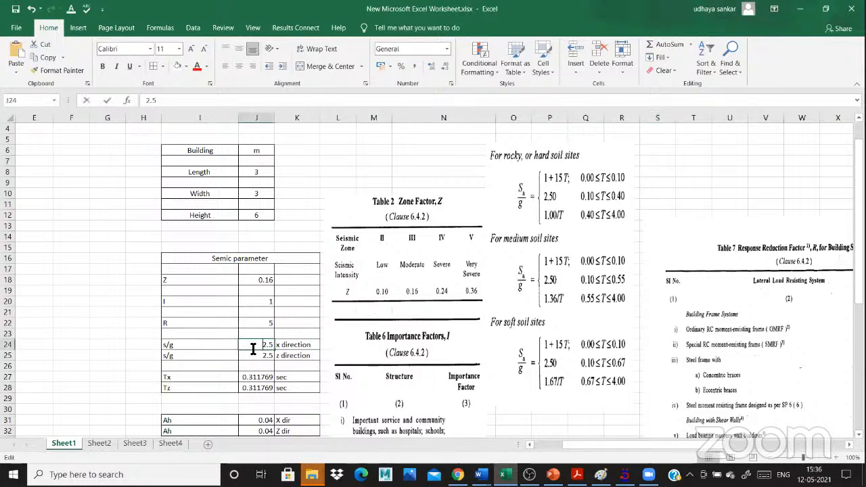
key(Escape)
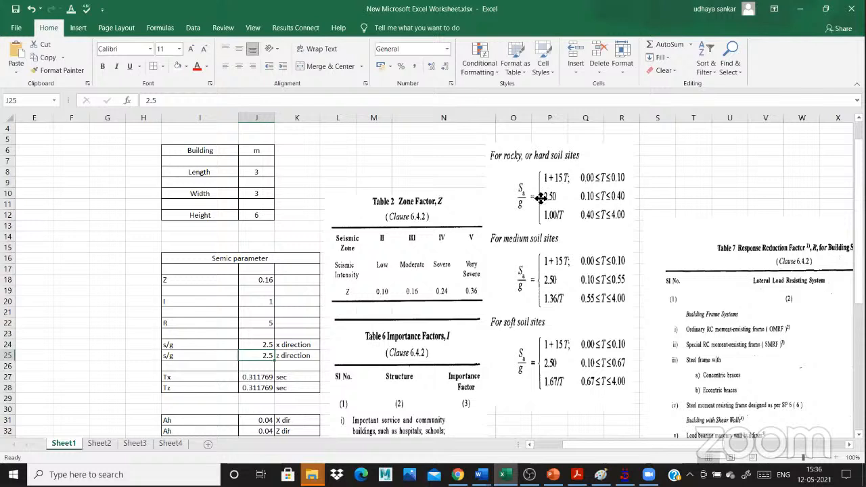
click(626, 186)
click(646, 184)
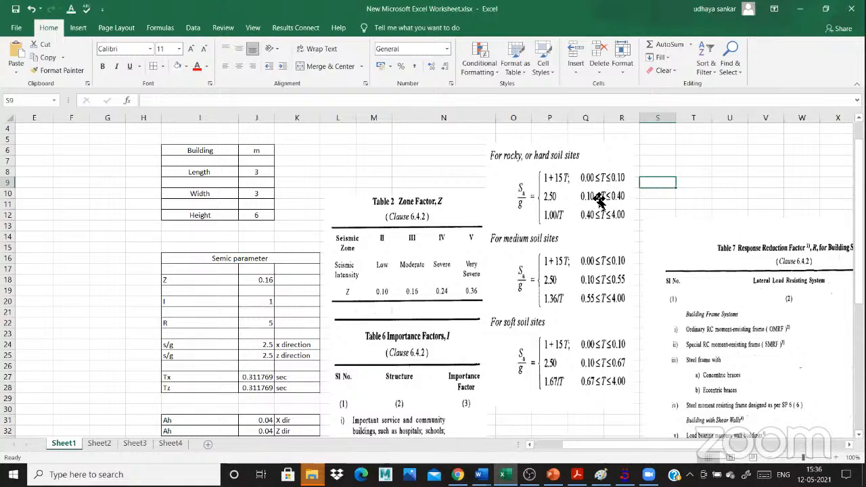
scroll(674, 452, down, 2)
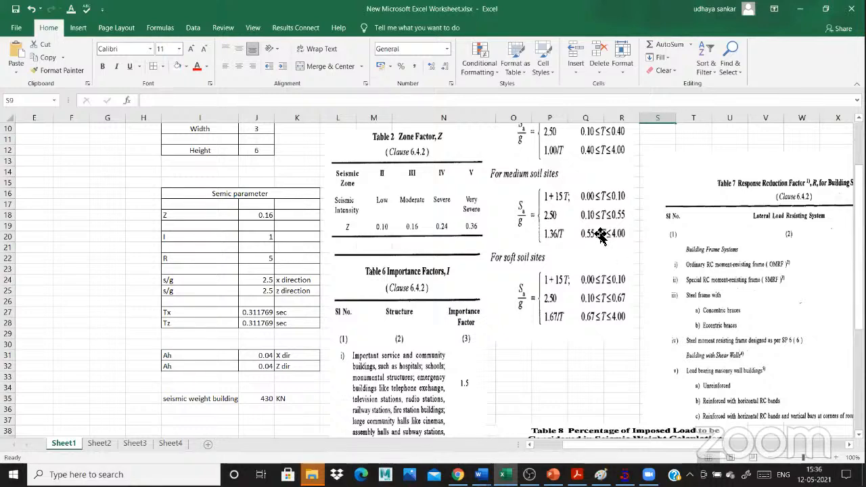
scroll(596, 245, down, 2)
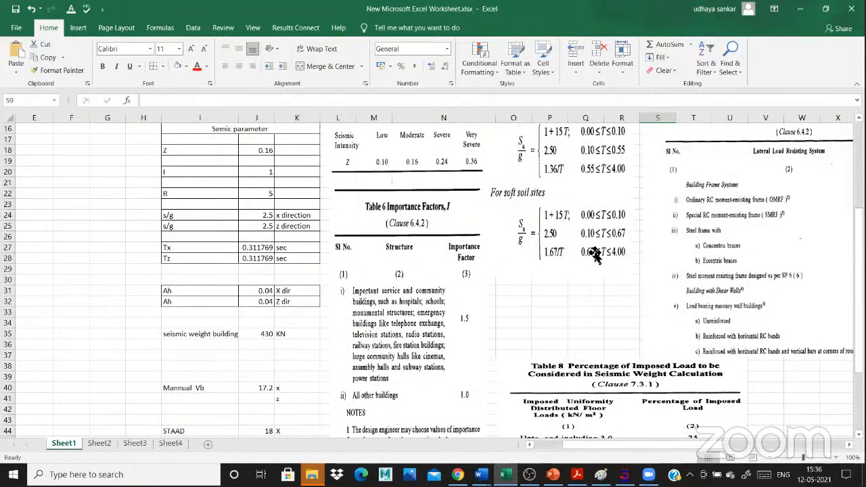
- Check the Tx formula in J27 against the clause 7.6.2 natural period expression, then return to the building dimensions table
scroll(565, 173, down, 3)
scroll(566, 172, right, 5)
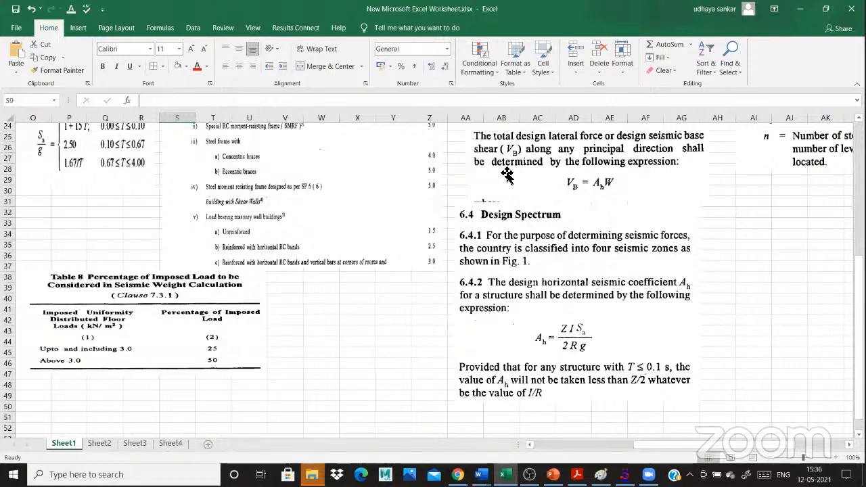
scroll(540, 174, up, 8)
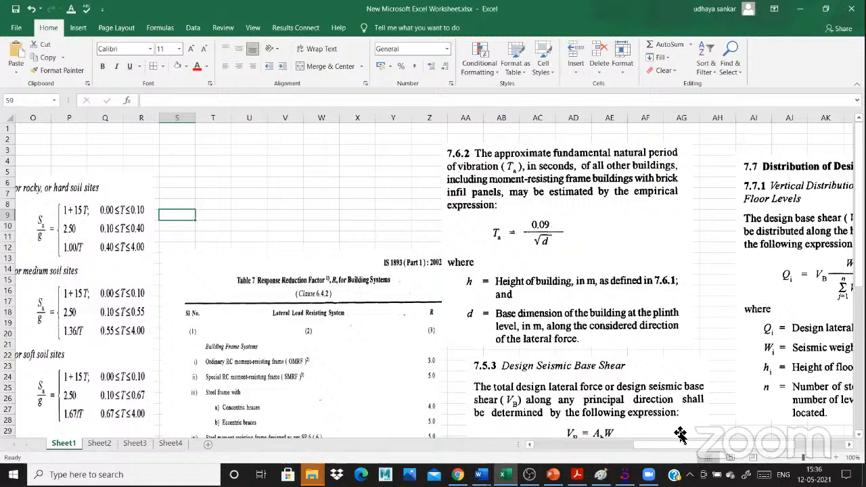
drag(670, 442, 335, 344)
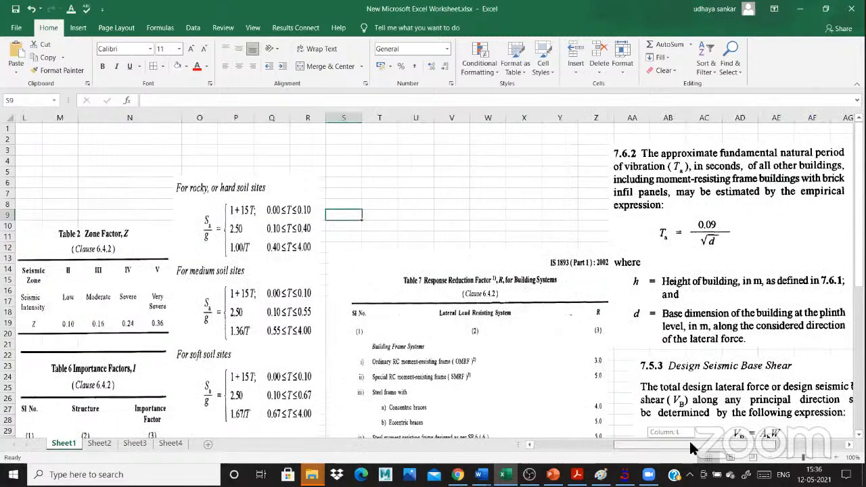
drag(697, 443, 631, 444)
scroll(668, 391, down, 2)
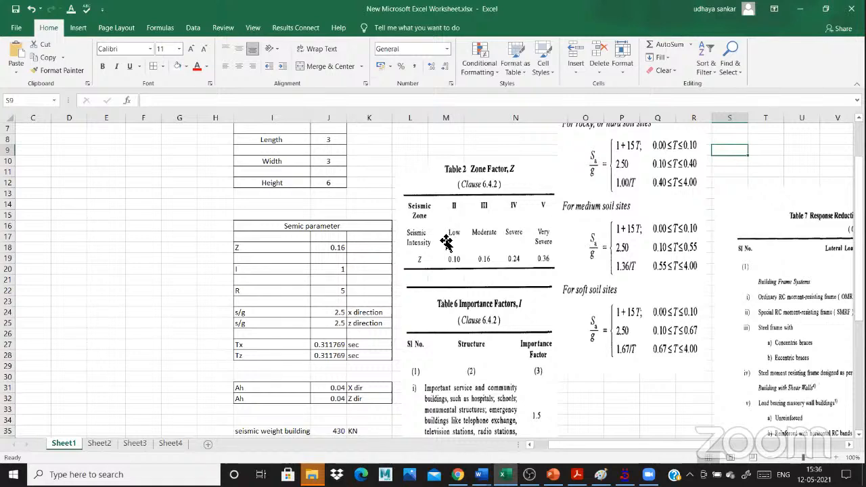
click(329, 345)
drag(609, 445, 714, 445)
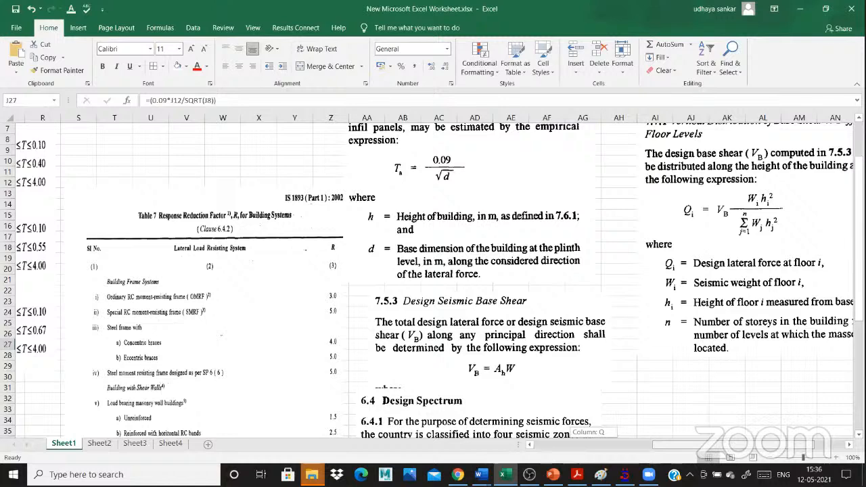
scroll(494, 434, up, 2)
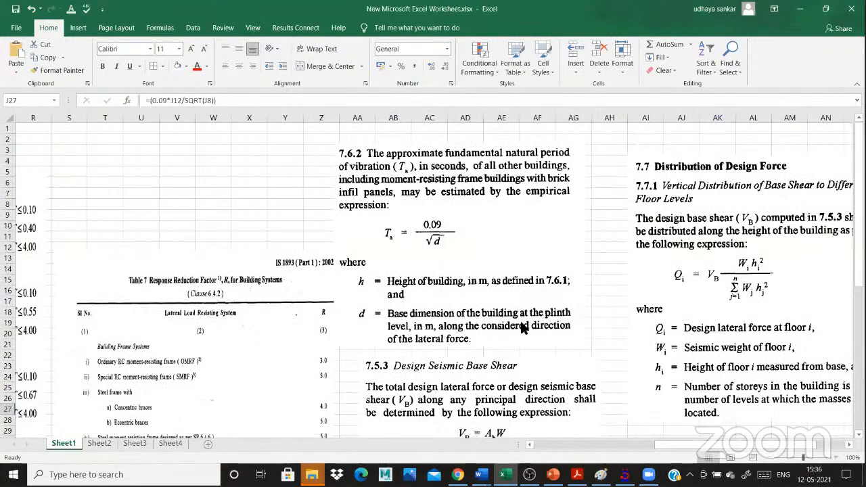
scroll(488, 264, left, 6)
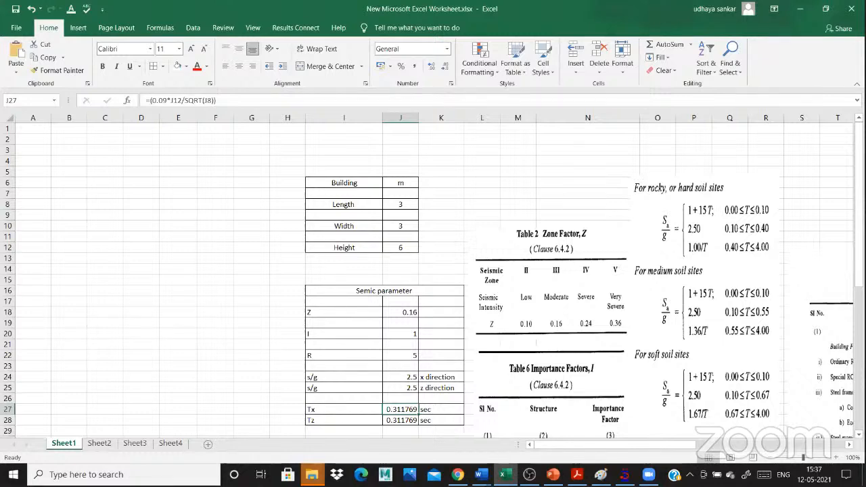
- Switch to STAAD.Pro, accept the auto save of the frame model, and return to the Excel worksheet
click(625, 476)
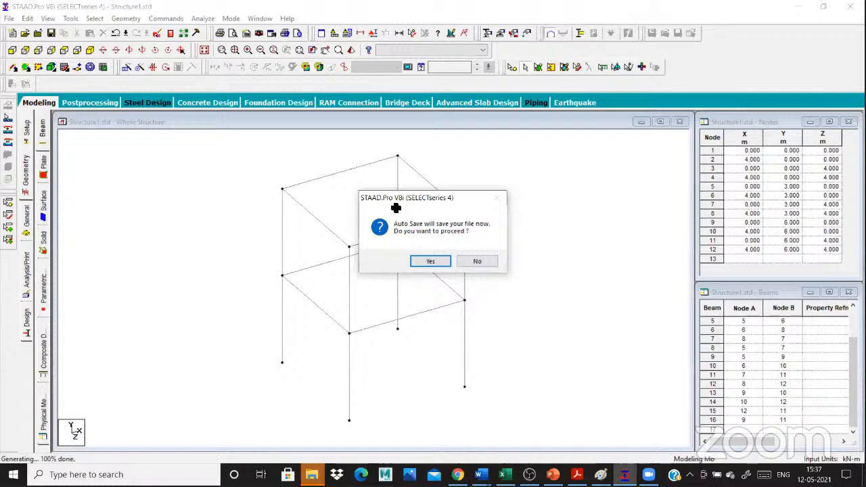
key(Return)
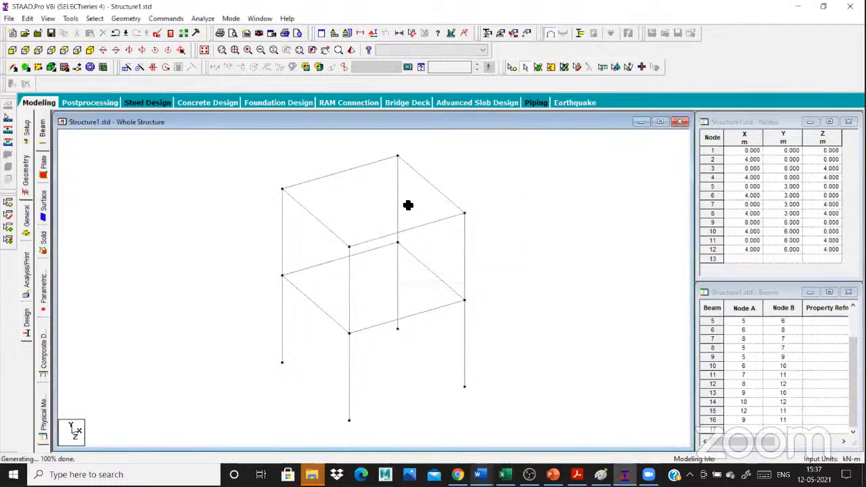
key(alt+Tab)
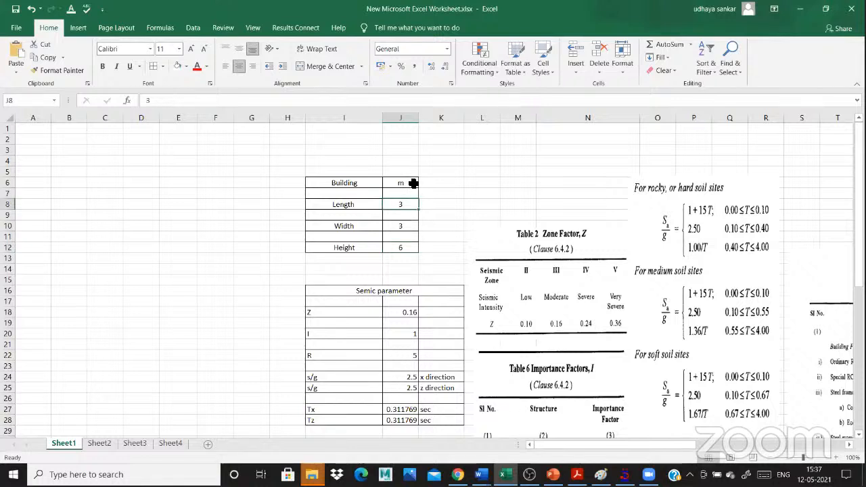
- Set the building length in J8 and the building width in J10 to 4 m
text(4)
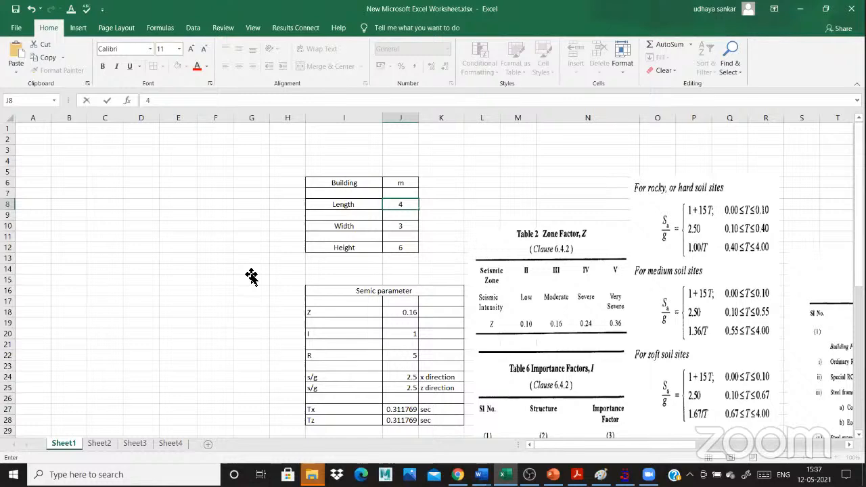
key(Return)
key(Return)
text(4)
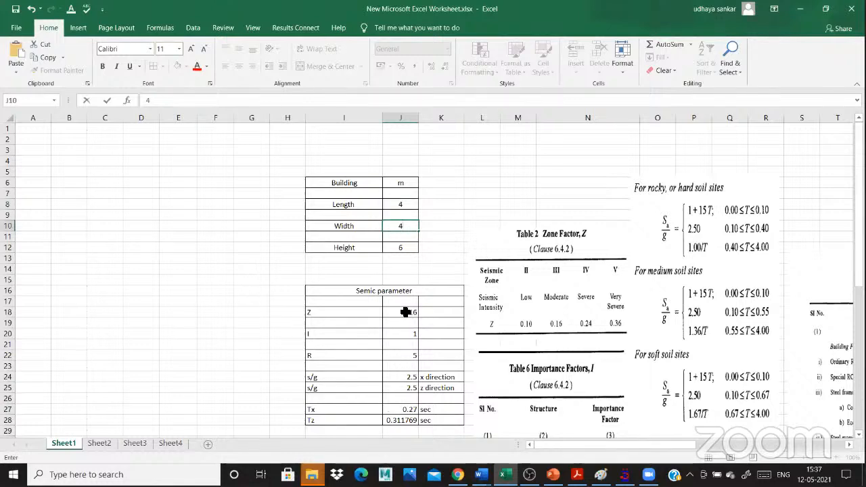
click(252, 269)
- Switch to STAAD.Pro to view the frame's beam lengths, then compare them with the Excel width and height cells
scroll(405, 311, down, 3)
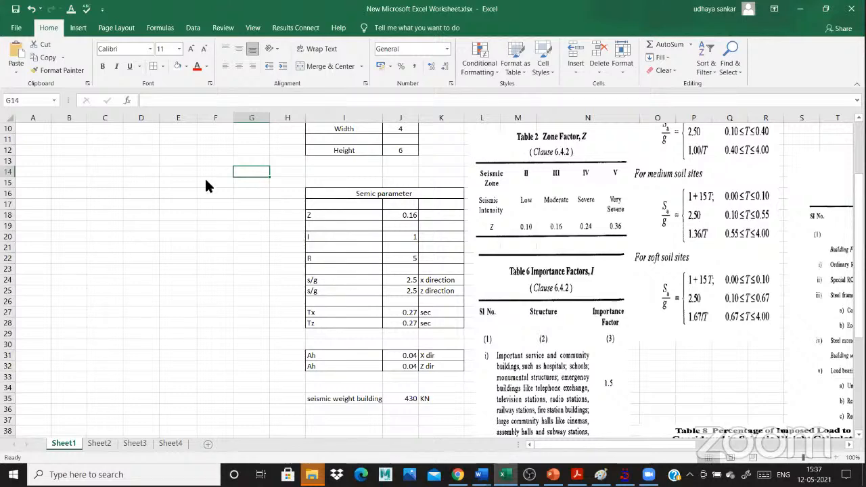
key(alt+Tab)
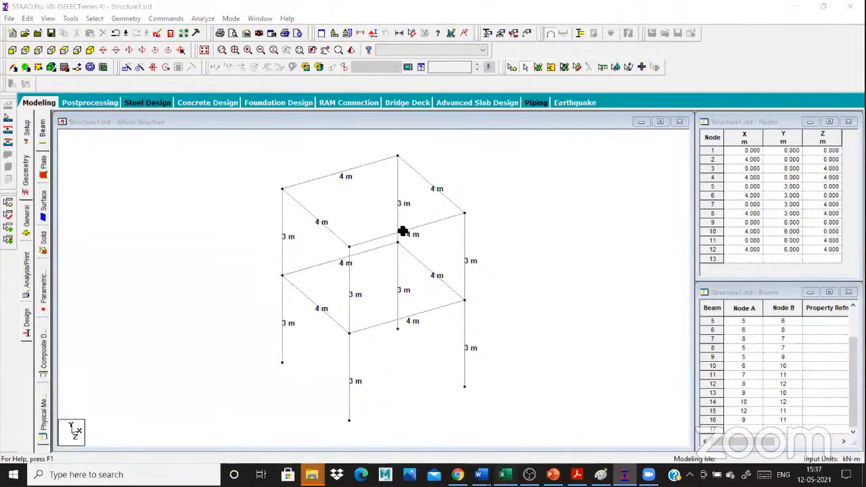
key(alt+Tab)
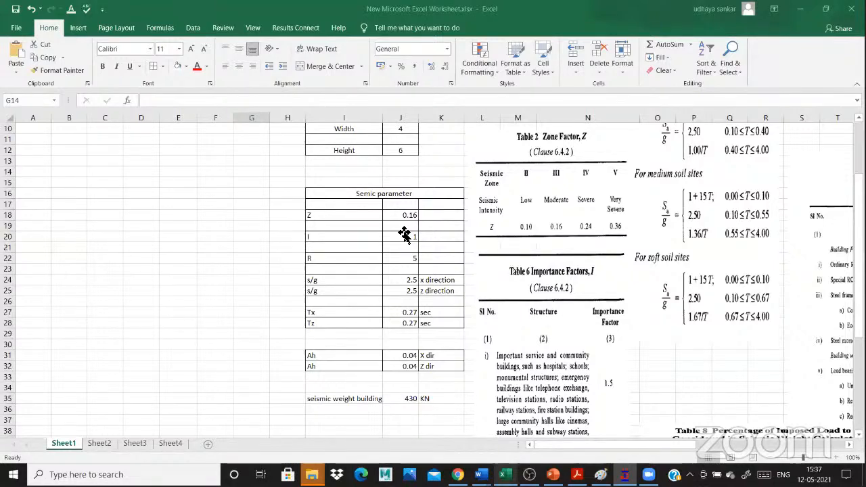
scroll(404, 234, up, 3)
click(404, 230)
scroll(405, 234, down, 1)
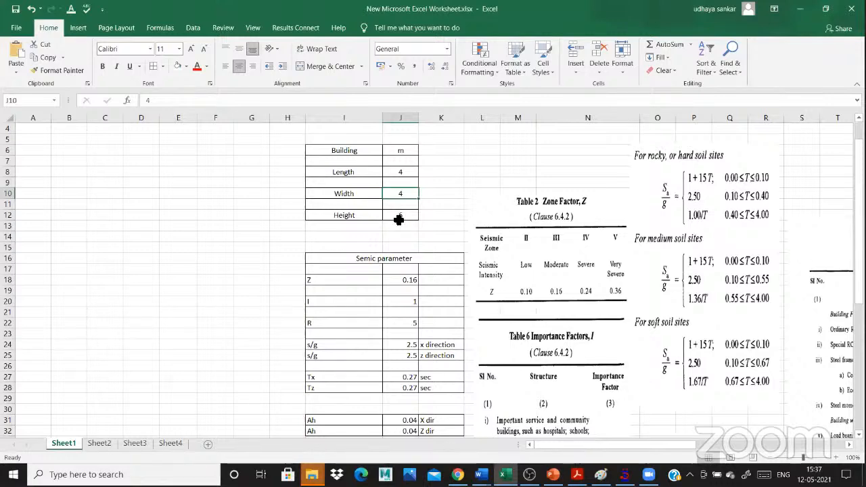
click(402, 218)
scroll(401, 218, down, 1)
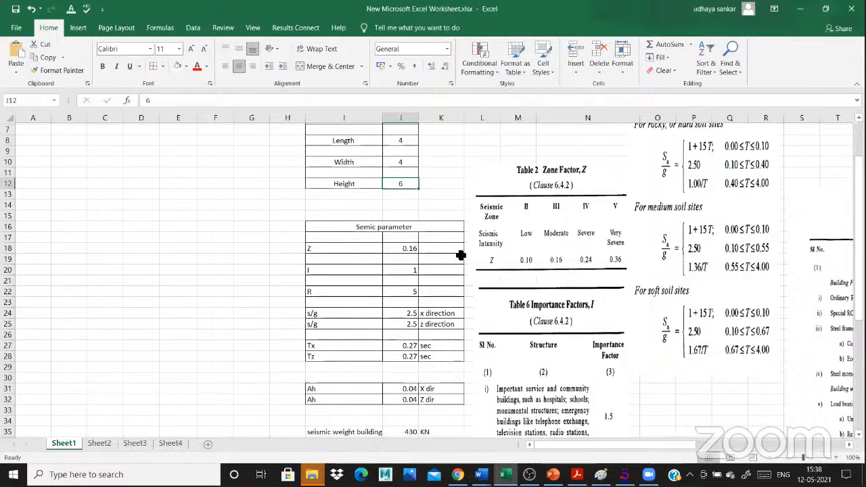
- Inspect the Tx formula in J27 and its length and height references, discarding any stray edit
scroll(461, 255, down, 2)
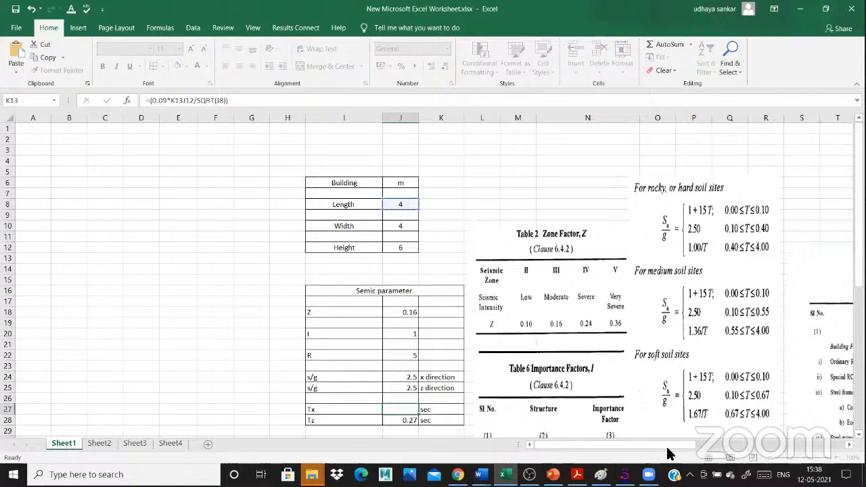
key(Escape)
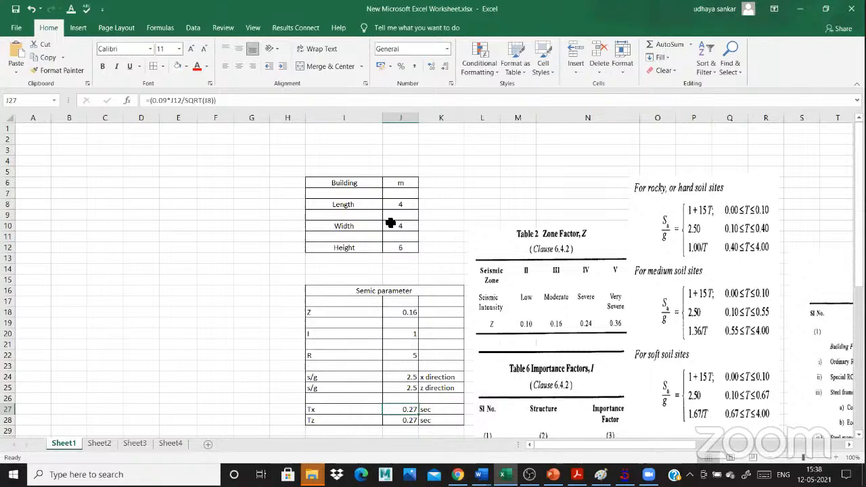
scroll(410, 354, down, 1)
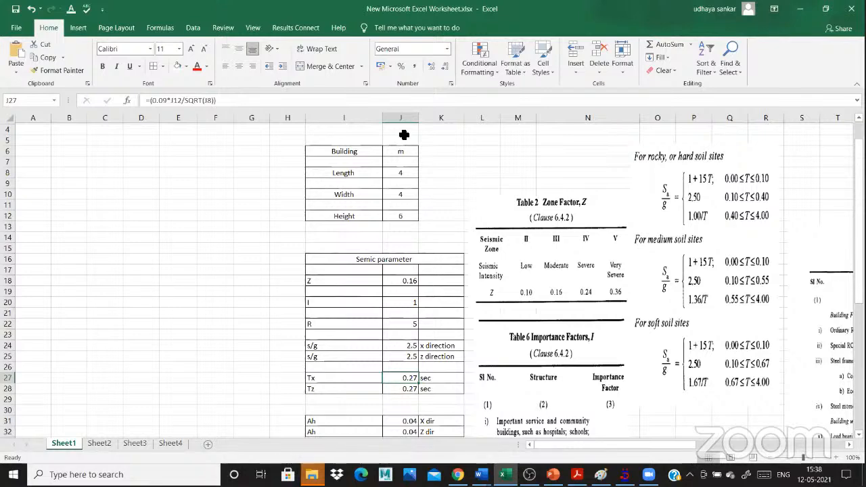
- Inspect the Tz formula in J28, try a building width of 6 m in J10, and set the width back to 4 m
scroll(401, 159, down, 1)
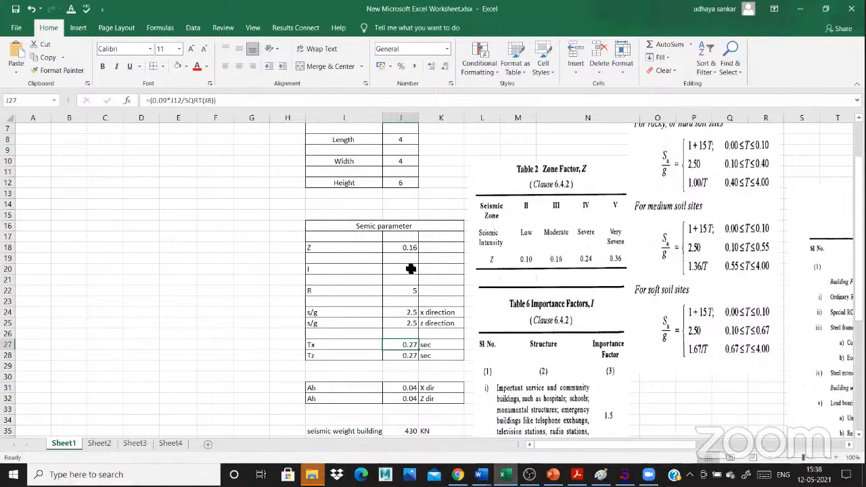
double_click(400, 356)
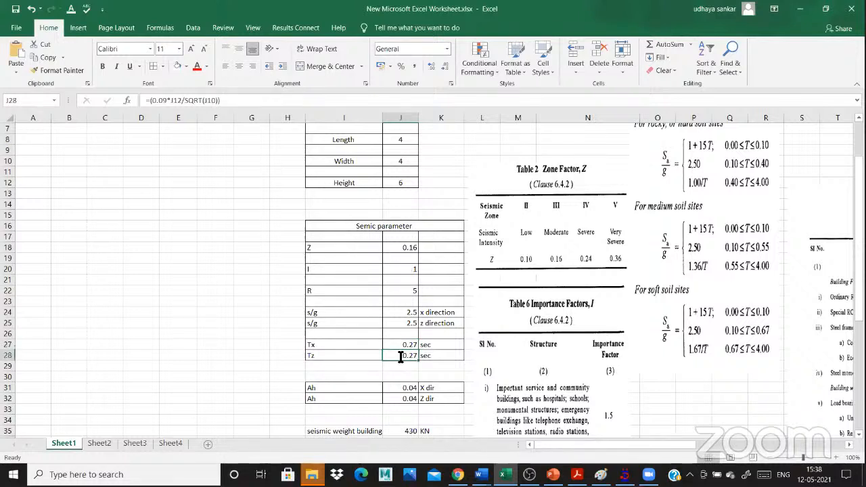
click(414, 164)
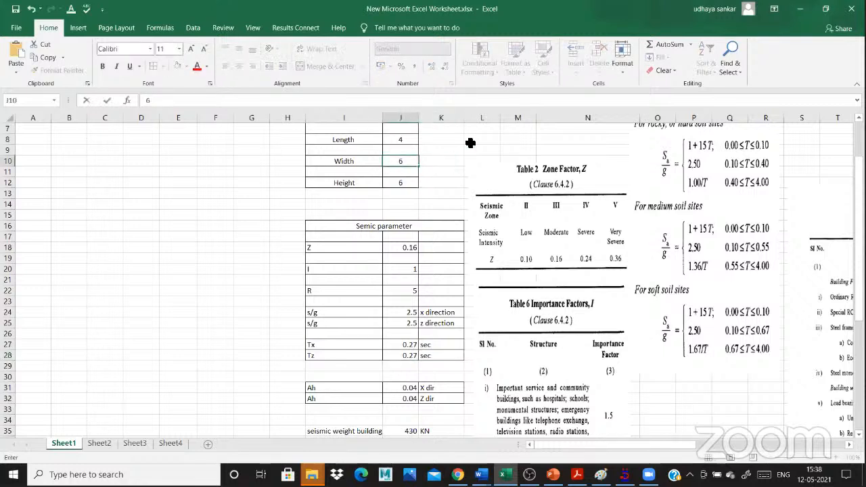
click(471, 143)
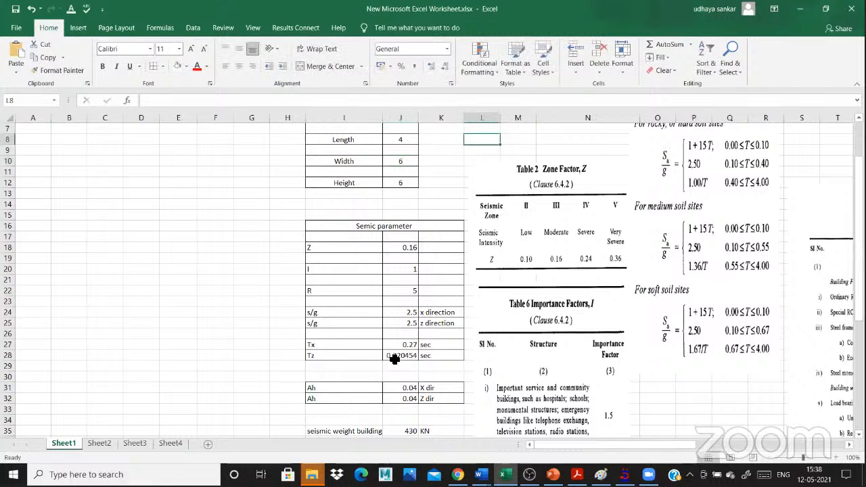
click(399, 165)
text(4)
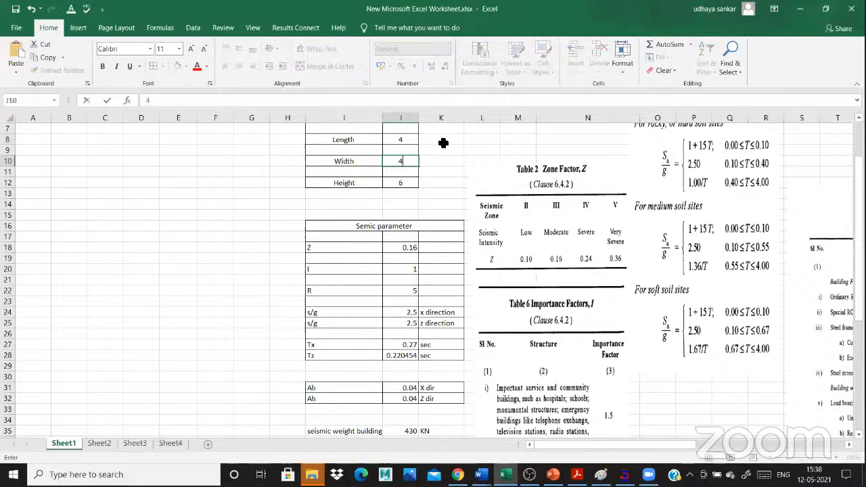
click(422, 143)
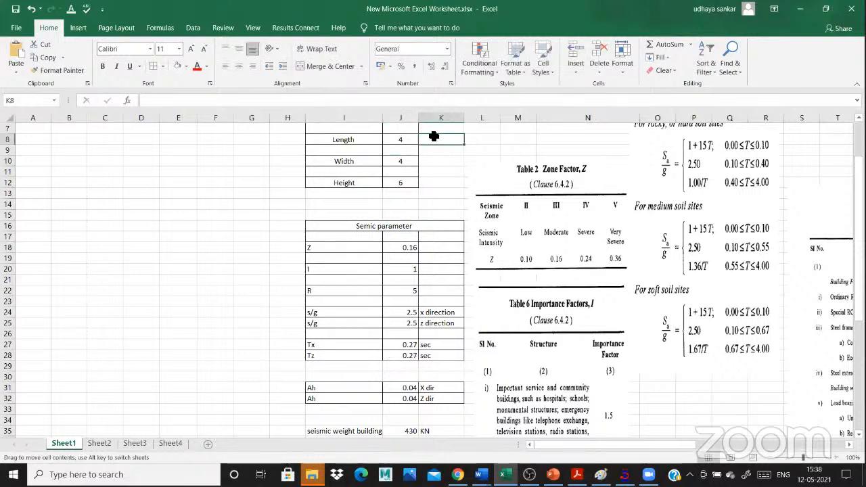
- Label the building length as X in K8 and the building width as Z in K10
text(x)
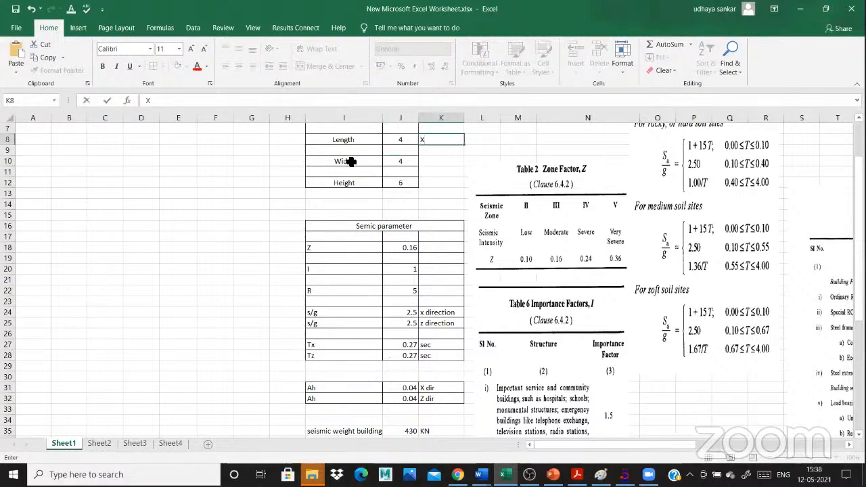
click(455, 160)
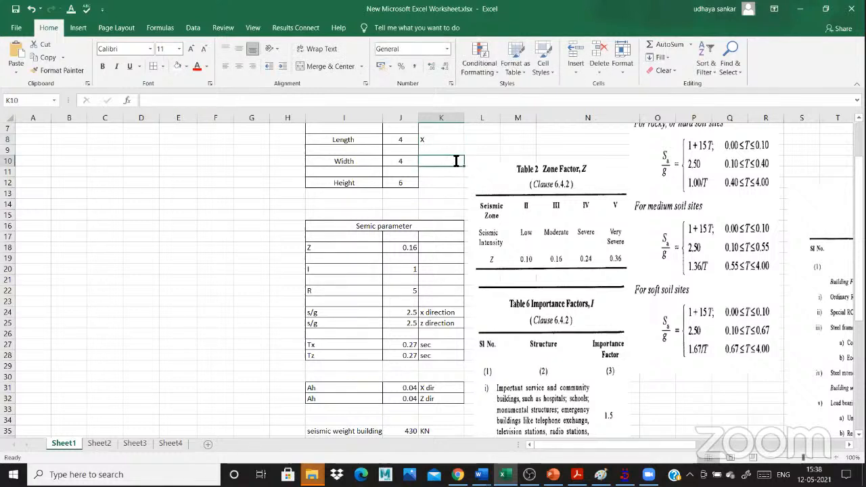
text(z)
click(255, 206)
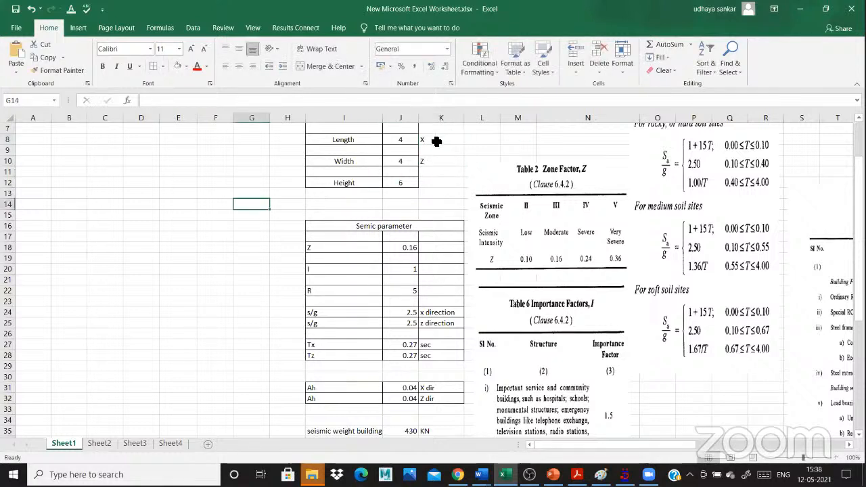
click(436, 142)
click(436, 164)
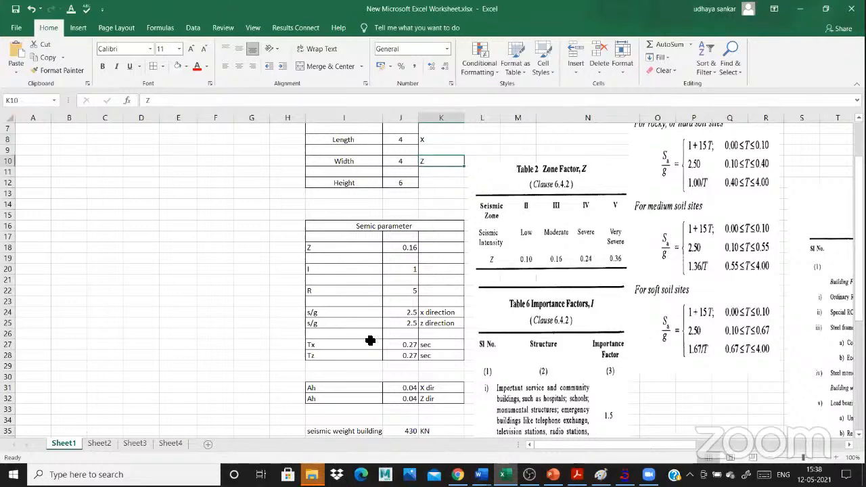
- Review the Tx and Tz formulas in J27 and J28 alongside the building dimensions and the code reference extracts
click(411, 346)
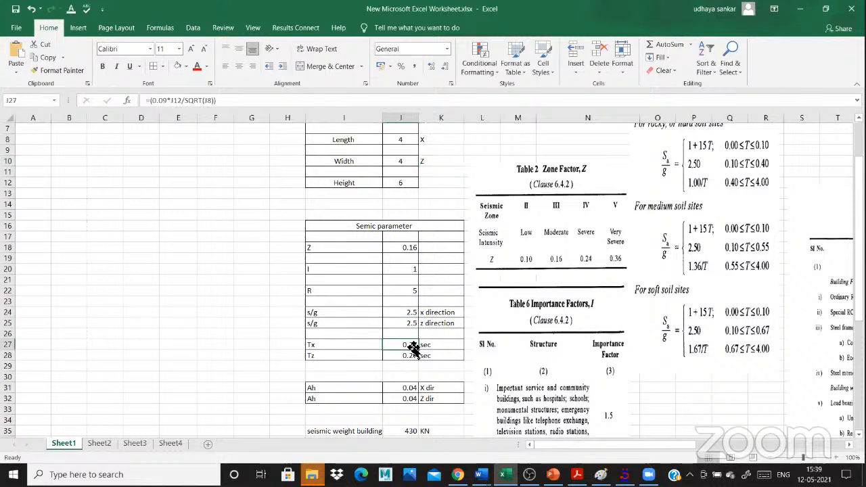
click(413, 357)
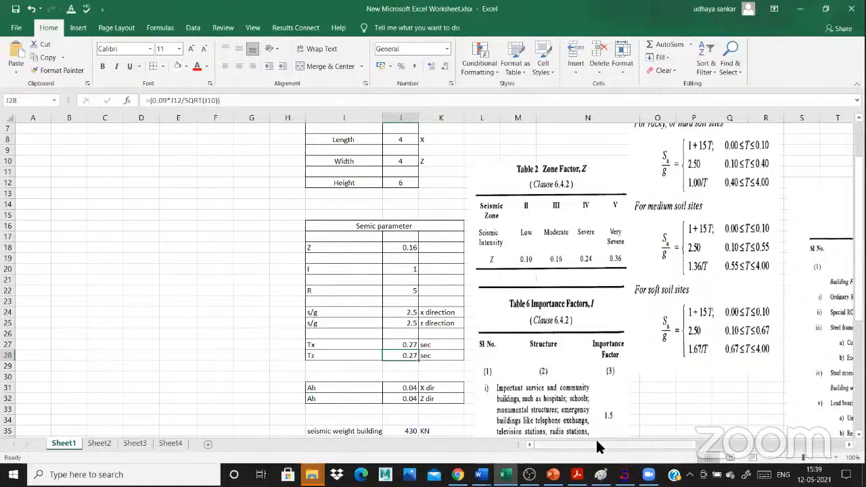
drag(648, 446, 650, 445)
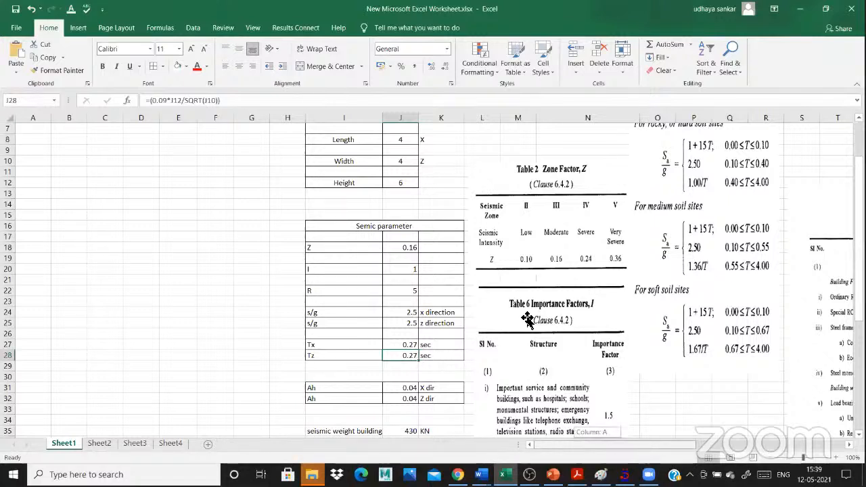
scroll(443, 207, right, 2)
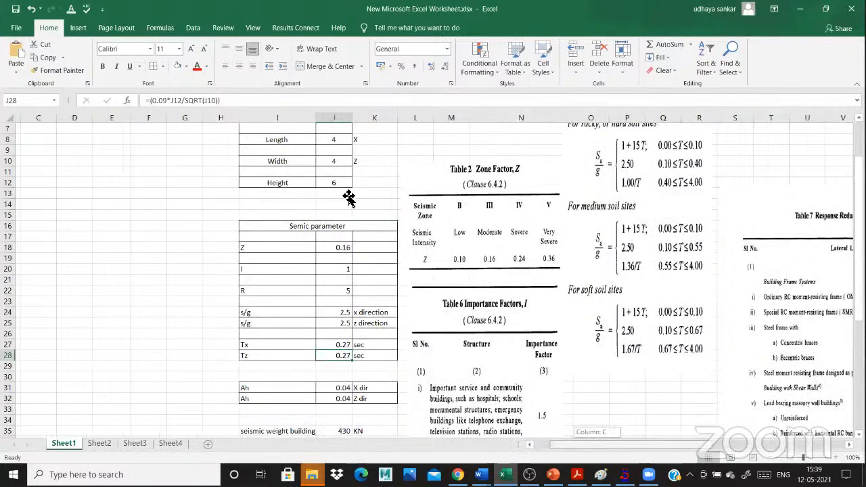
scroll(352, 196, up, 2)
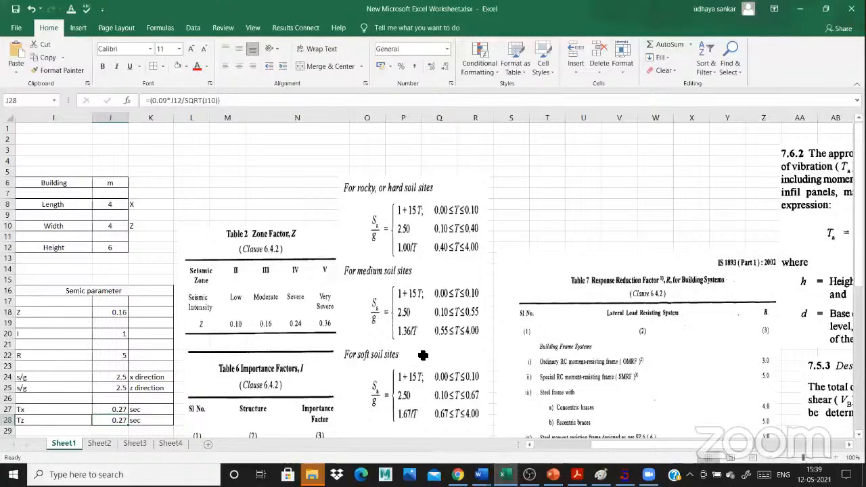
click(585, 444)
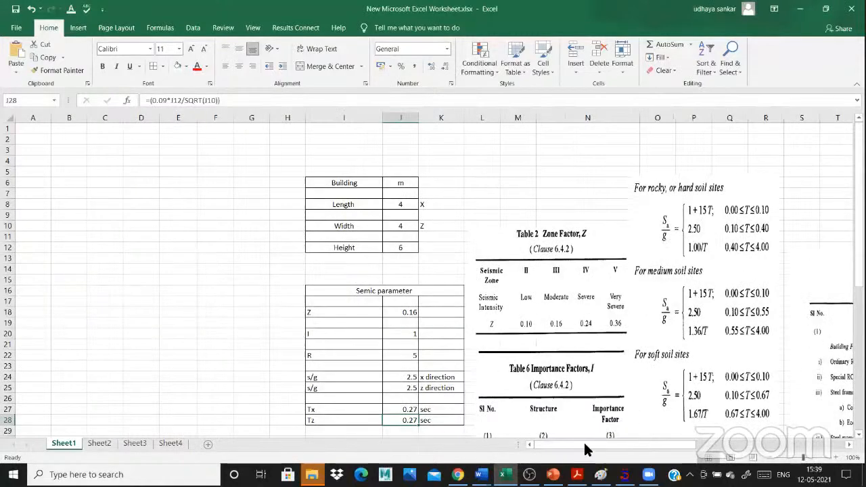
scroll(611, 444, down, 2)
key(Up)
click(612, 444)
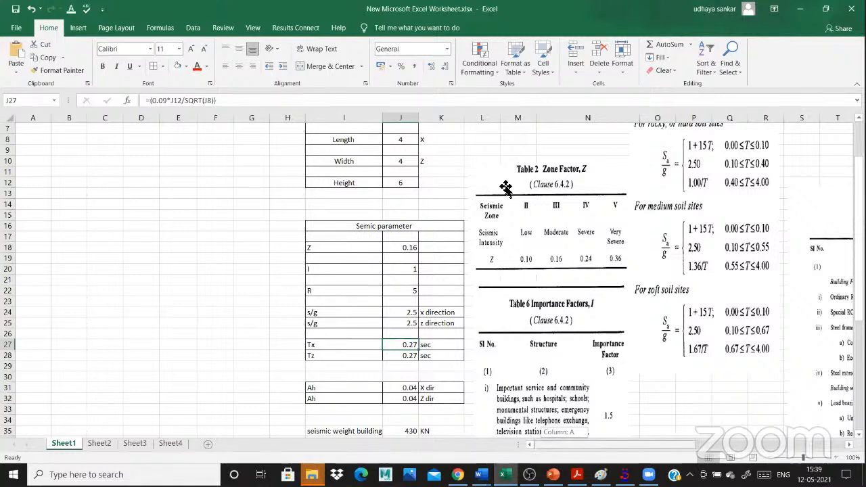
- Read the Sa/g expressions and period ranges for rocky, medium and soft soil sites
scroll(507, 188, right, 2)
scroll(506, 189, up, 1)
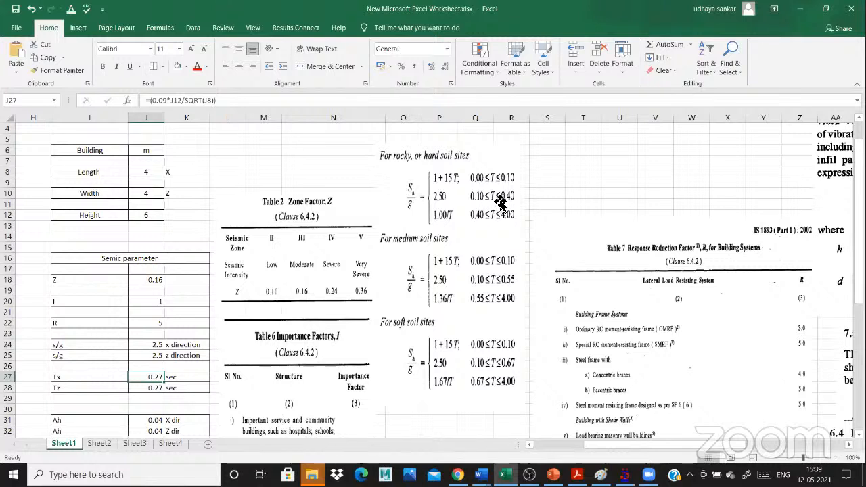
click(584, 193)
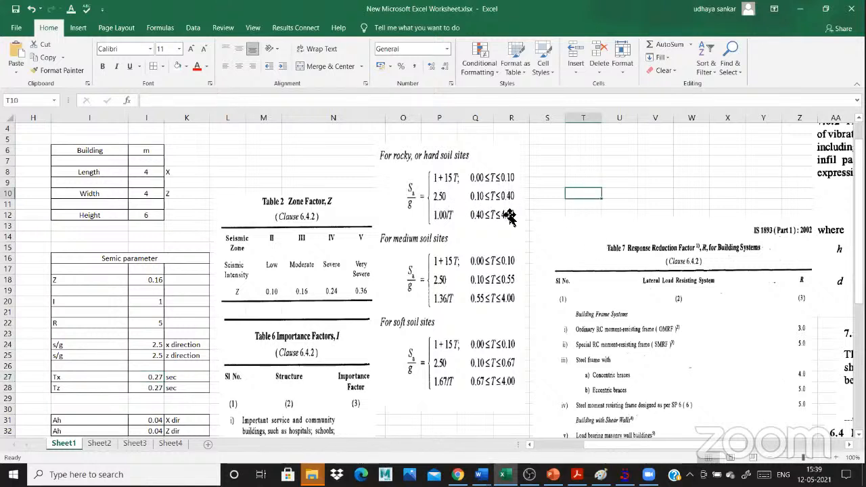
key(Up)
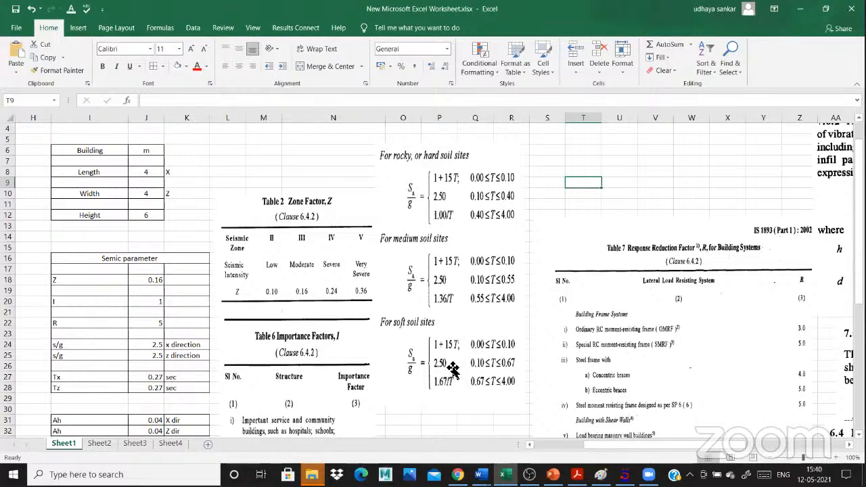
scroll(453, 369, up, 1)
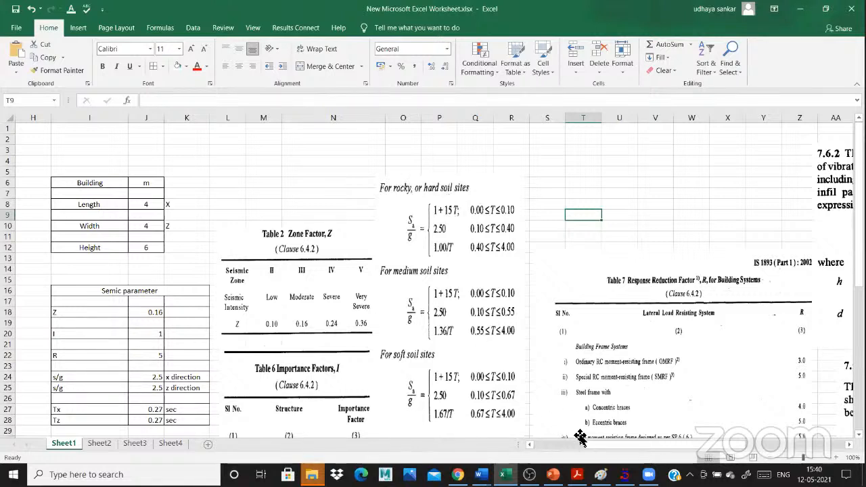
drag(580, 444, 614, 453)
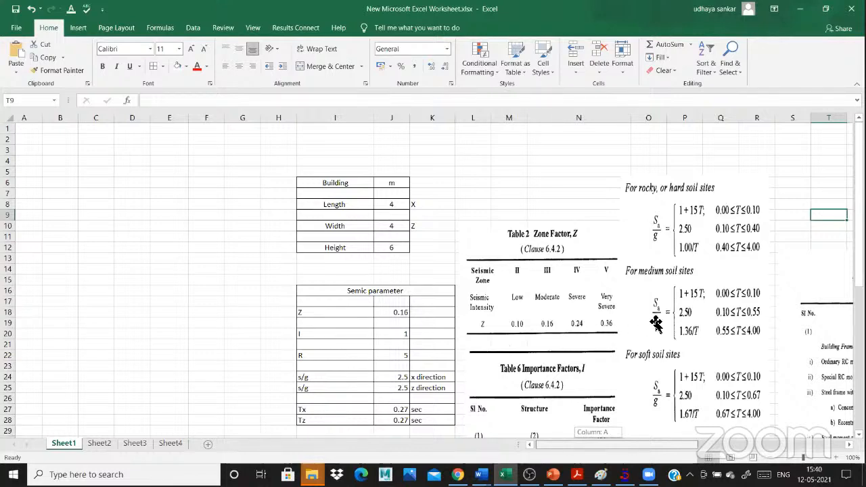
- Examine the natural period clause 7.6.2 and the Sa/g expressions, and compare them with the s/g cells J24 and J25
scroll(669, 326, right, 5)
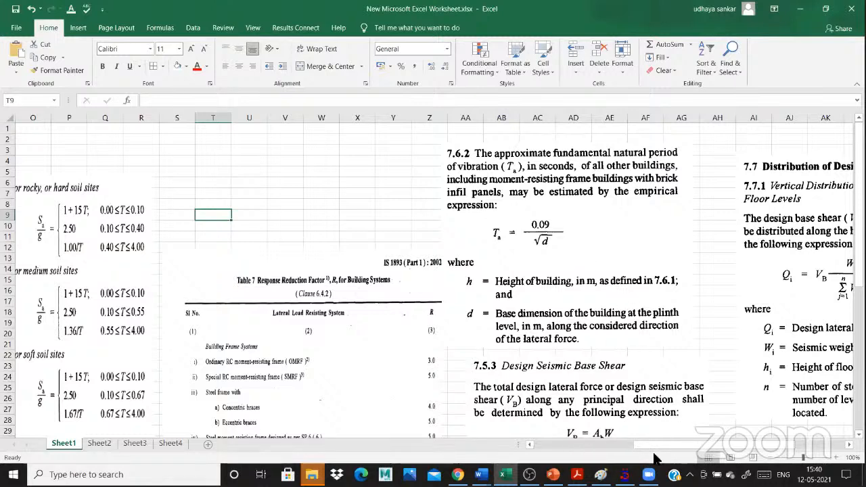
scroll(264, 216, left, 5)
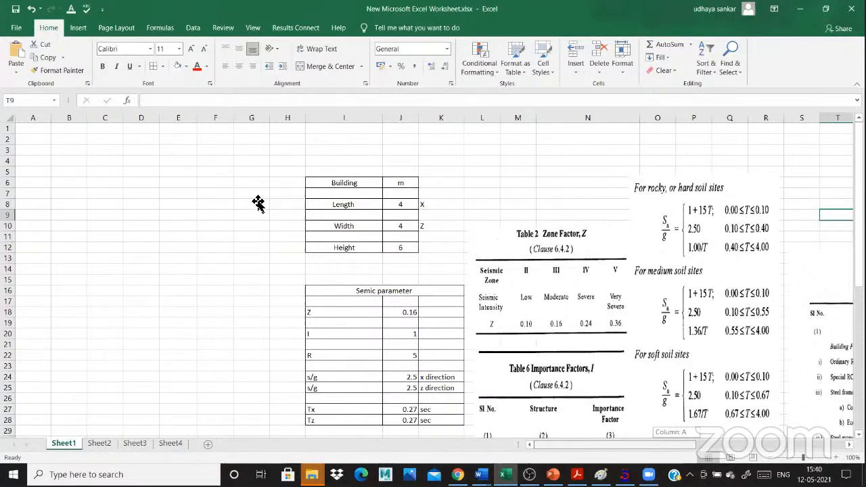
scroll(295, 202, right, 5)
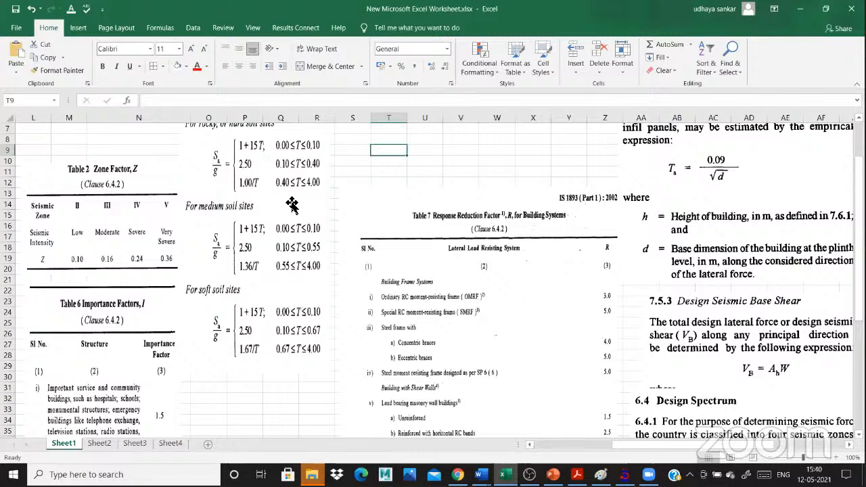
scroll(295, 206, up, 1)
click(306, 204)
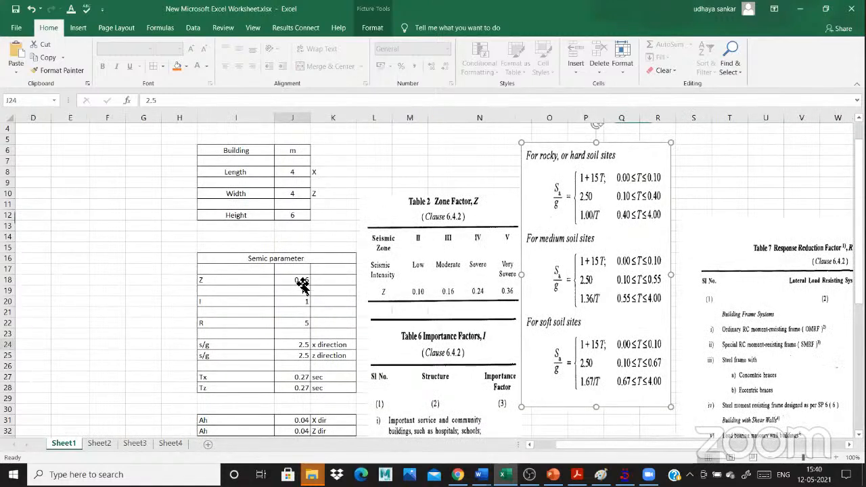
scroll(140, 250, down, 3)
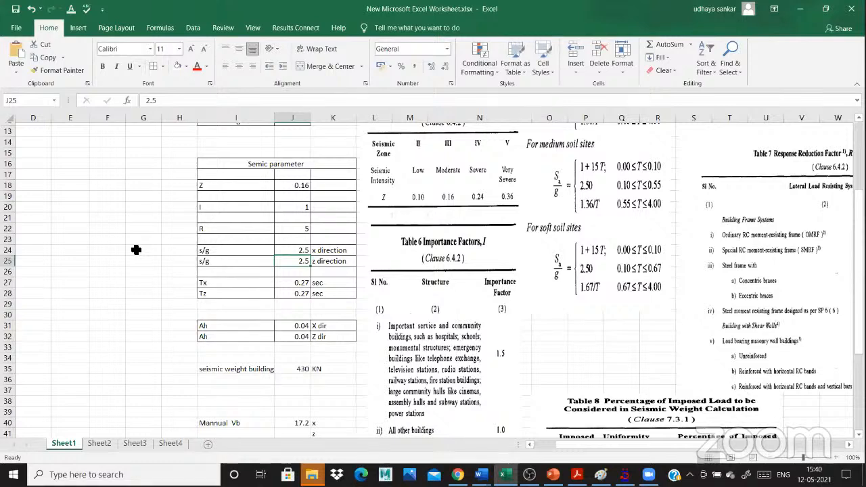
click(293, 290)
click(152, 246)
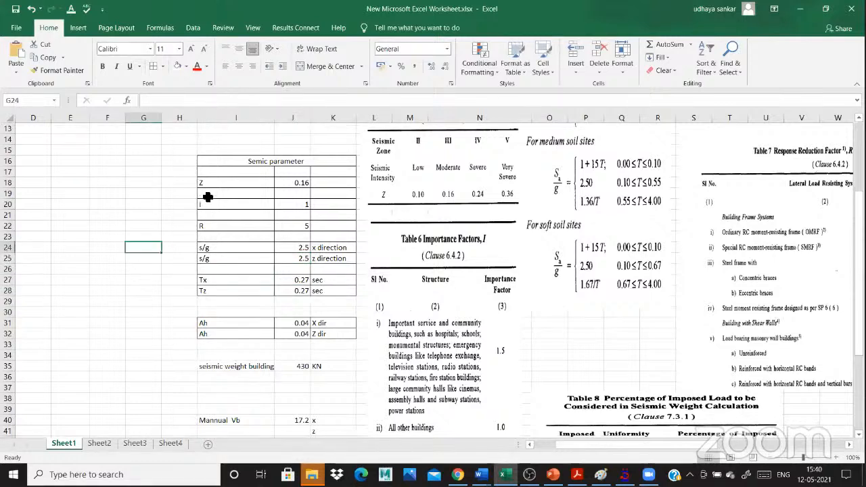
scroll(203, 197, up, 4)
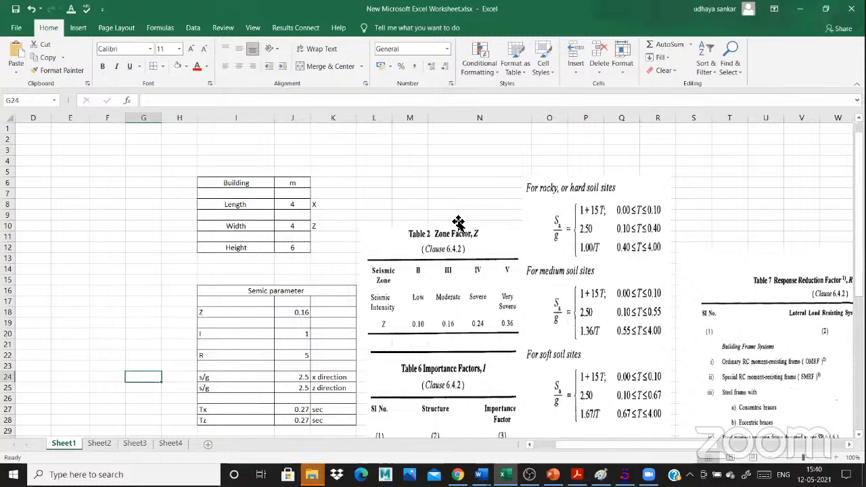
- Go through the Z, I and R parameters, the Tx formula in J27 and the z-direction s/g value in J25
scroll(459, 223, down, 2)
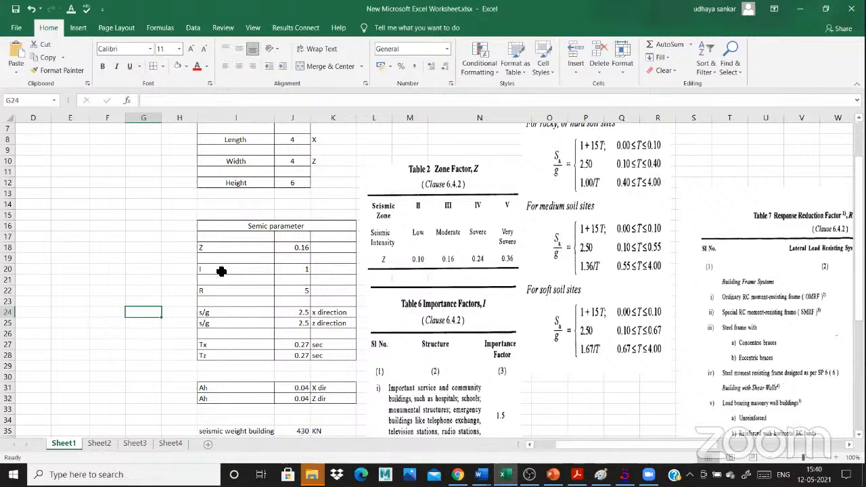
click(220, 249)
key(Down)
key(Down)
key(Down)
key(Down)
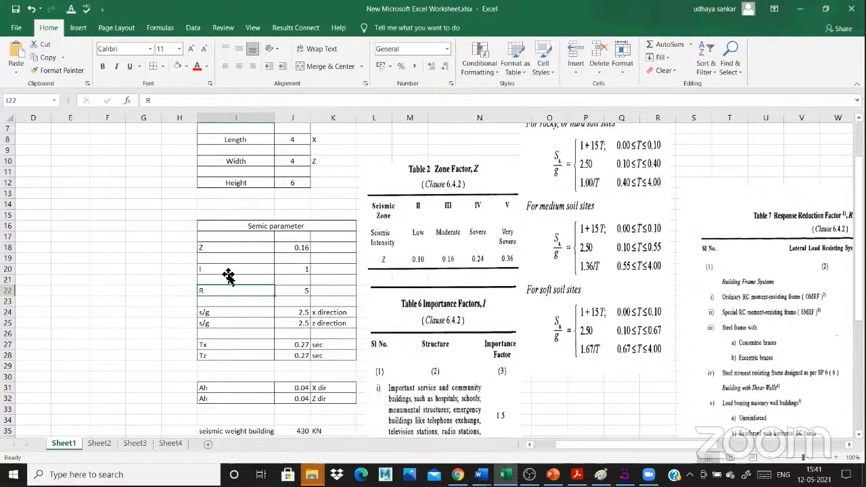
scroll(304, 284, down, 2)
click(302, 279)
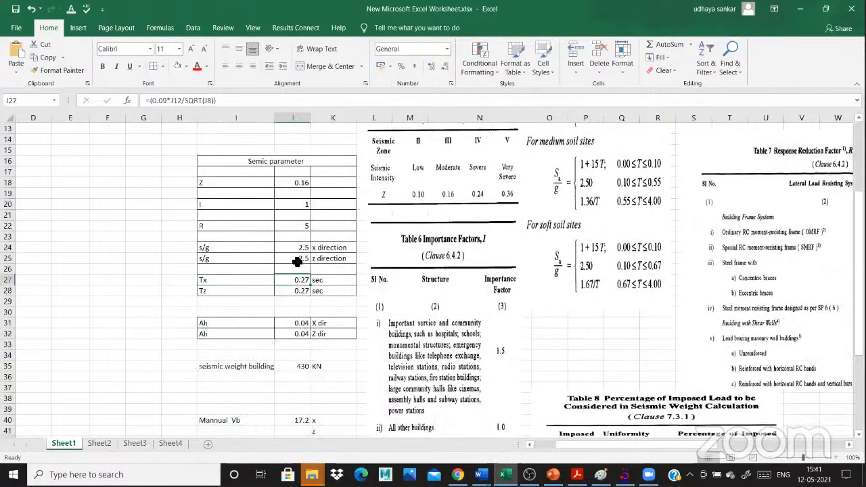
click(297, 262)
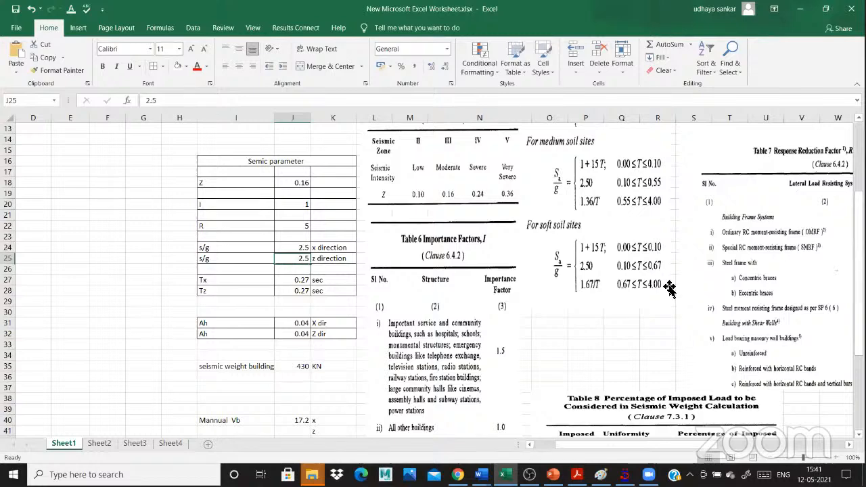
- Go from the Ah rows in I31:J32 to clause 6.4.2 and examine its horizontal seismic coefficient expression
scroll(233, 292, down, 1)
click(233, 291)
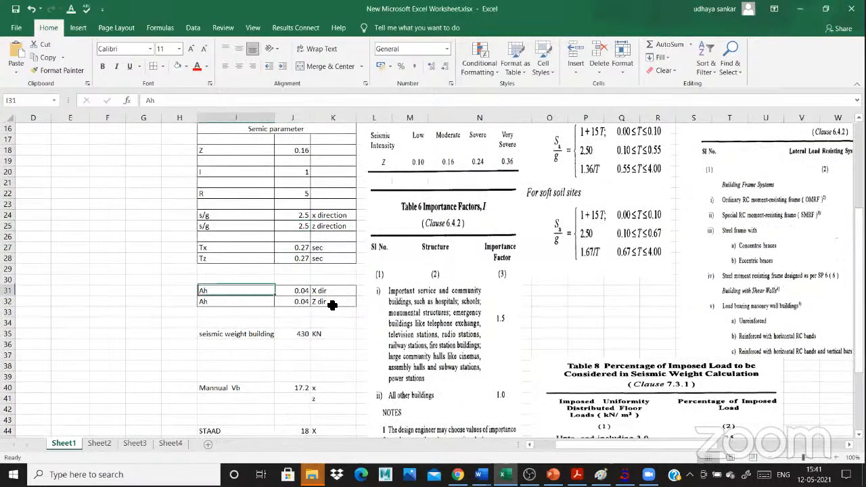
drag(751, 445, 757, 444)
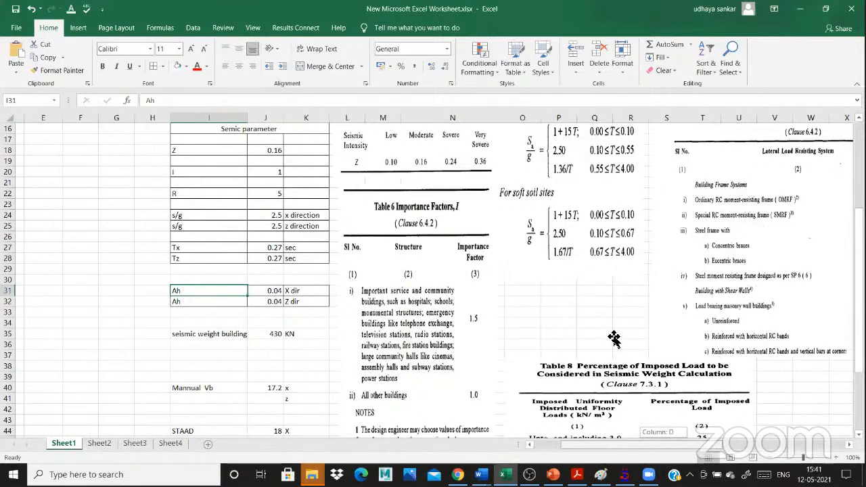
scroll(614, 338, right, 3)
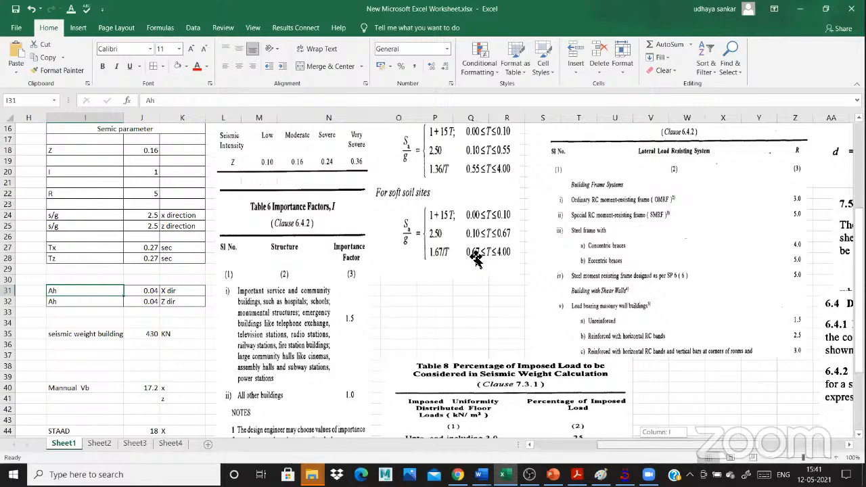
scroll(476, 259, right, 5)
scroll(476, 260, down, 1)
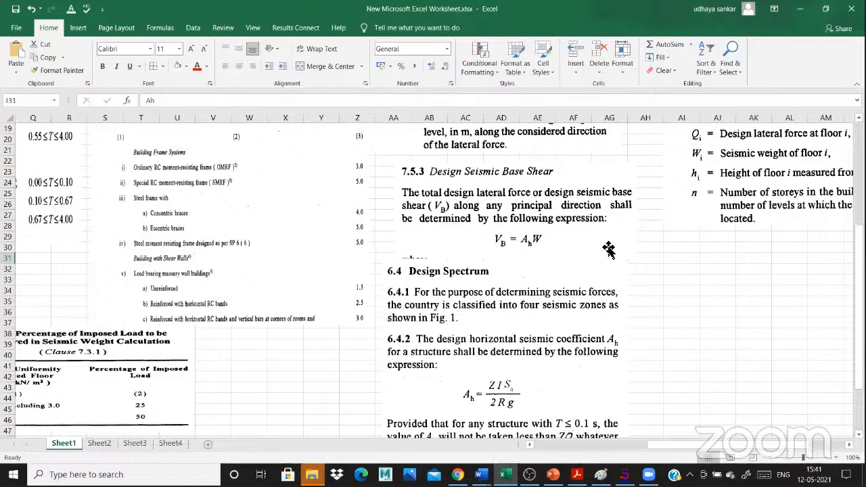
scroll(606, 250, down, 3)
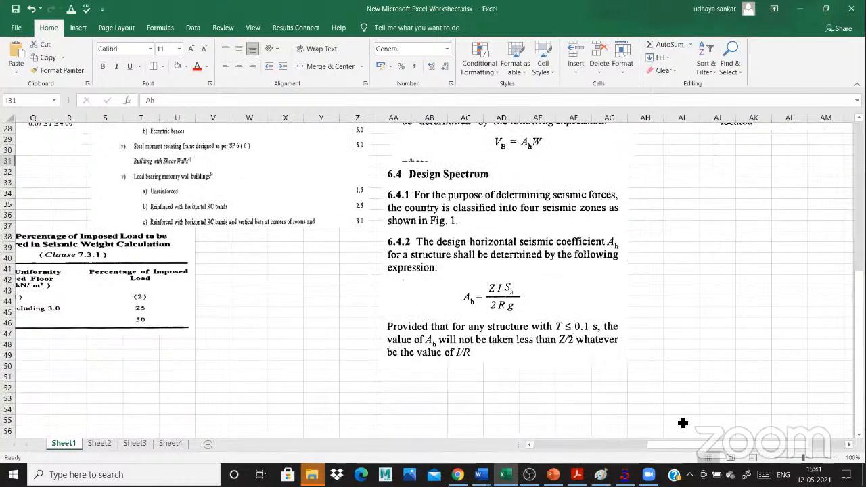
drag(653, 444, 587, 447)
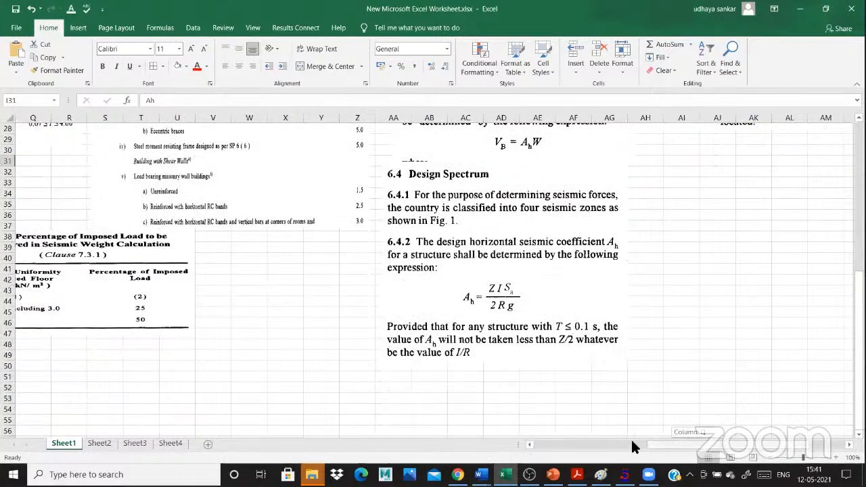
drag(677, 445, 667, 445)
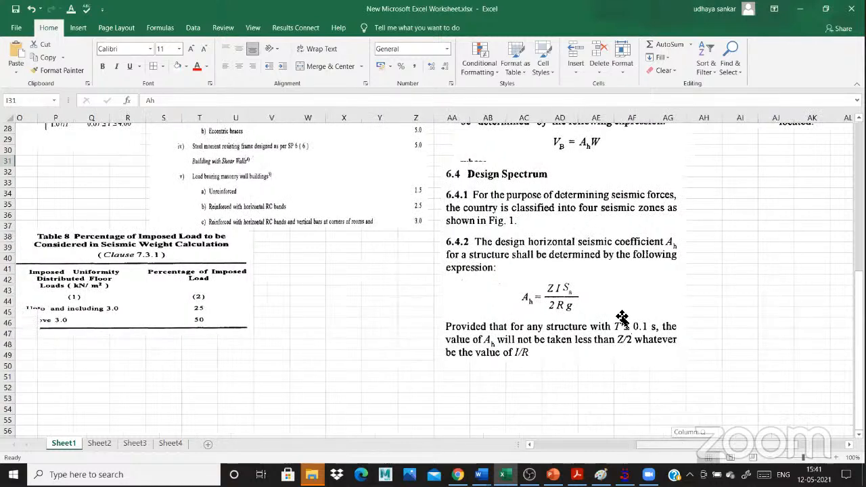
scroll(623, 318, left, 5)
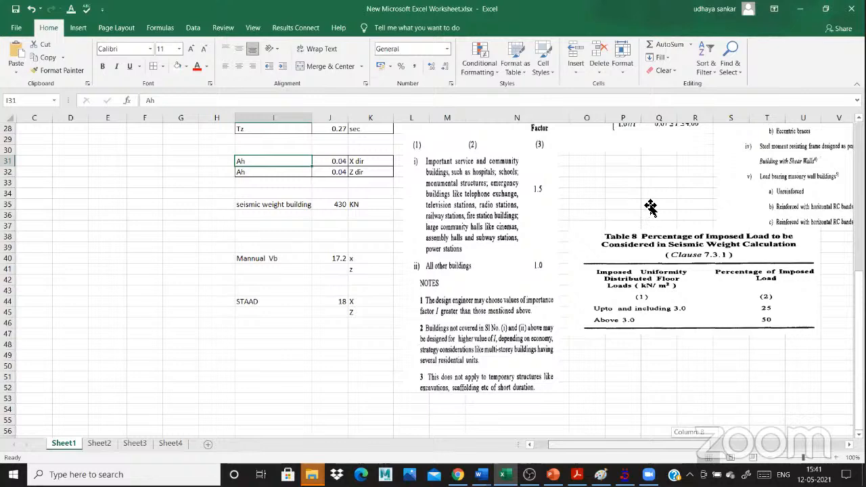
scroll(652, 207, right, 3)
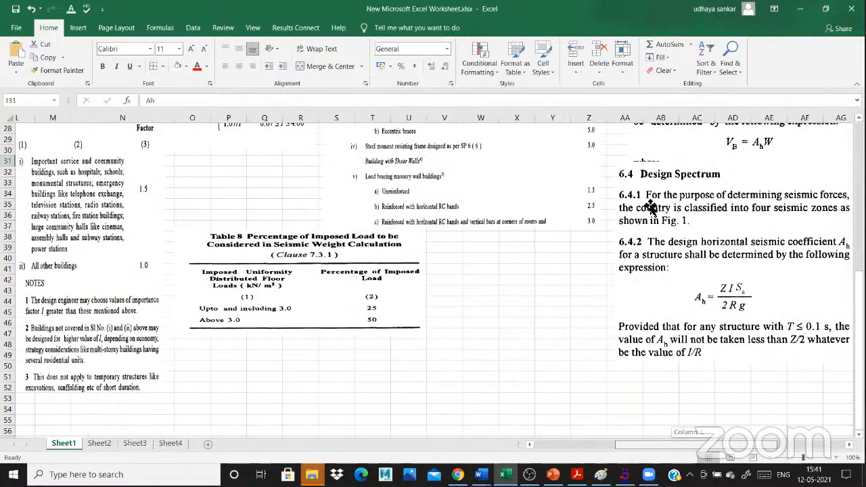
- Read the design base shear expression in clause 7.5.3 together with the Ah expression in clause 6.4.2
scroll(652, 207, up, 4)
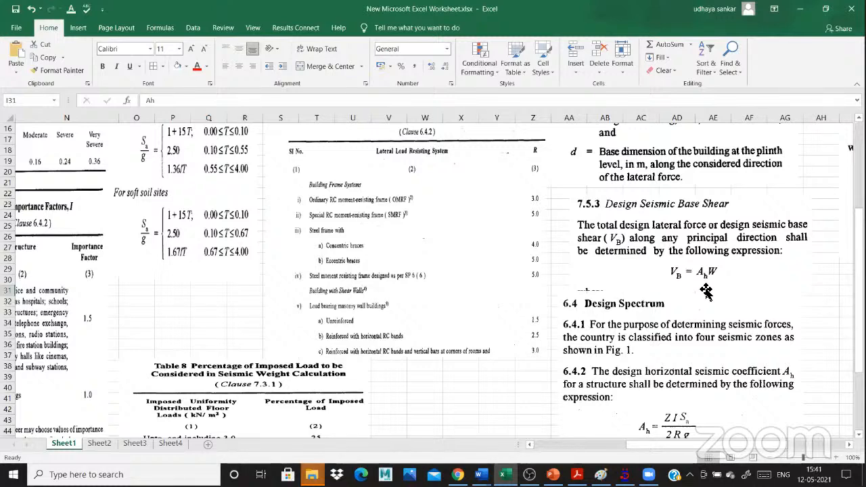
scroll(677, 369, down, 1)
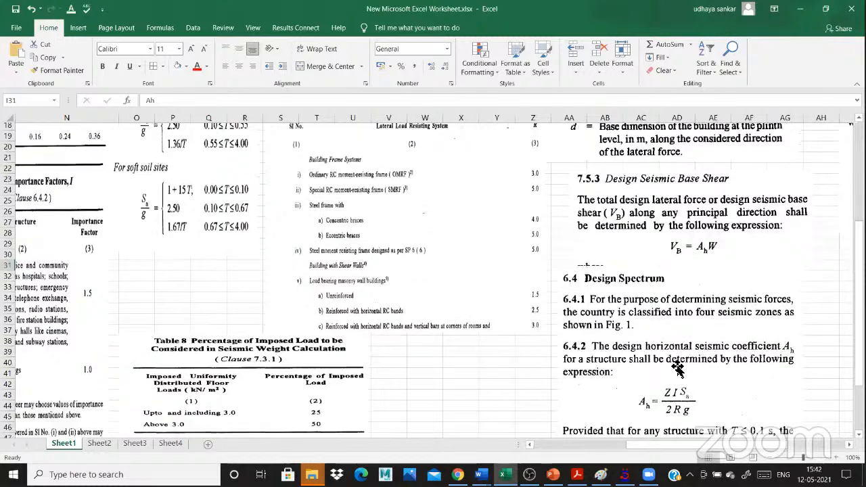
scroll(677, 369, down, 1)
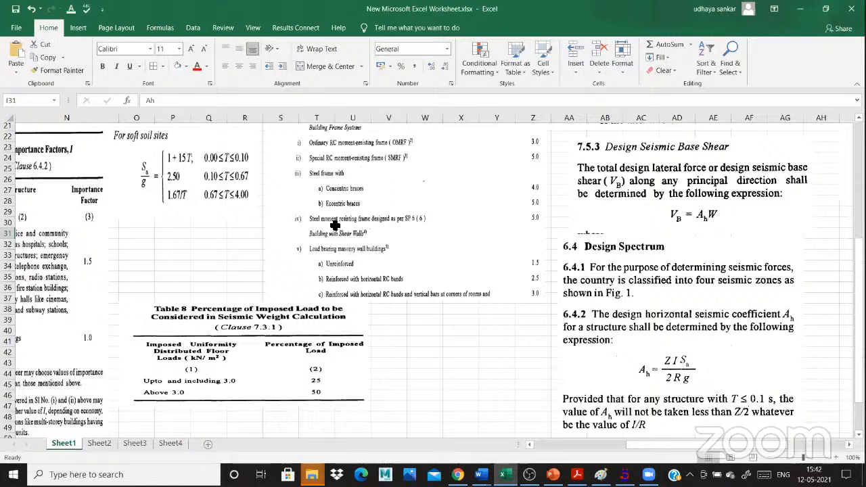
scroll(552, 433, down, 1)
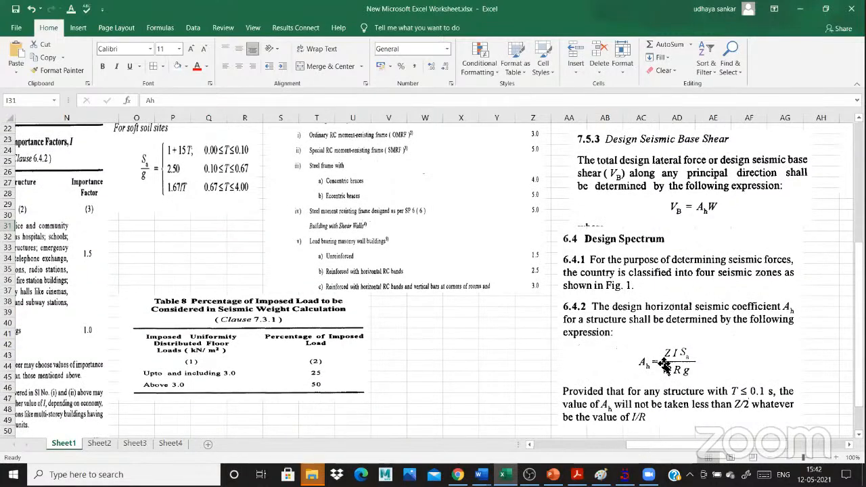
scroll(664, 365, left, 3)
scroll(705, 305, right, 3)
scroll(704, 304, down, 2)
click(705, 304)
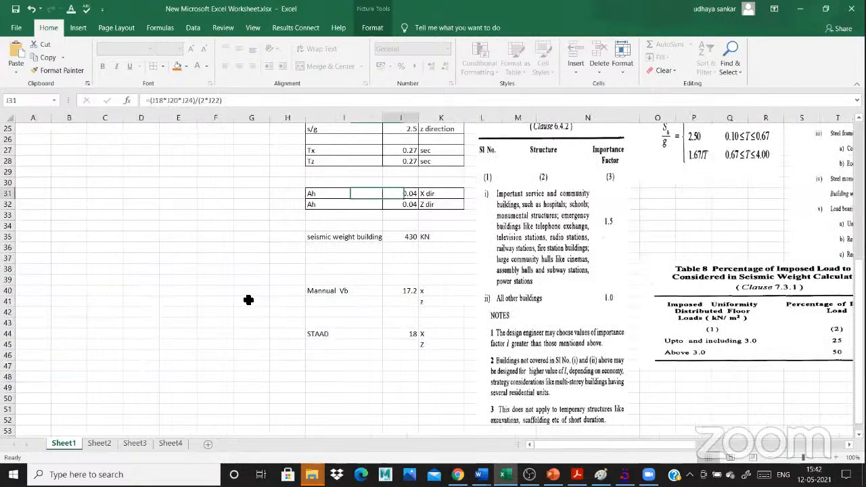
- Inspect the x-direction Ah formula in J31 and compare it with the design spectrum and base shear clauses
key(F2)
scroll(362, 363, up, 7)
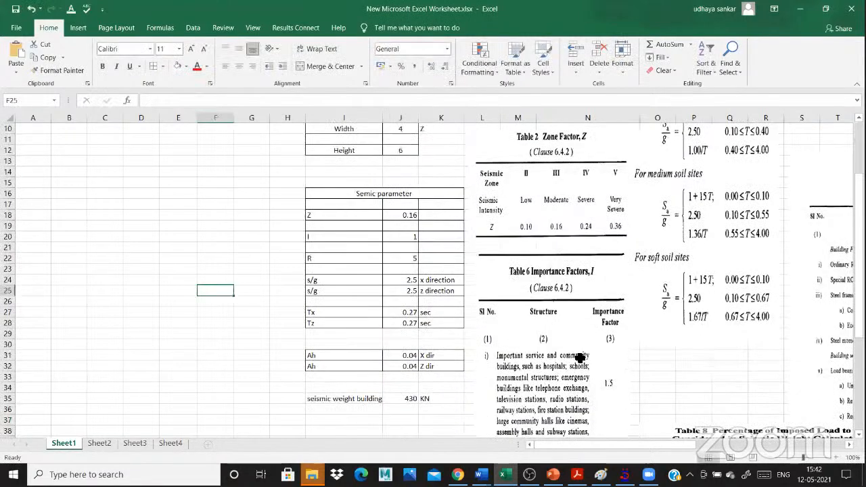
scroll(371, 328, right, 6)
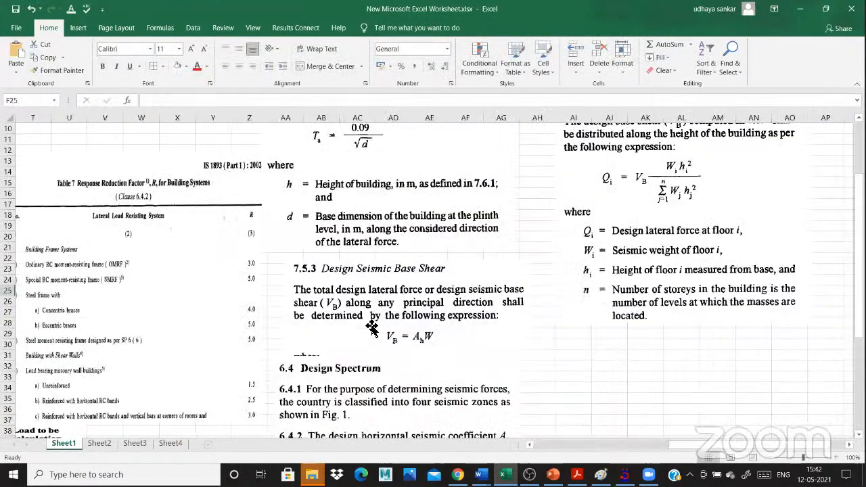
scroll(372, 328, down, 5)
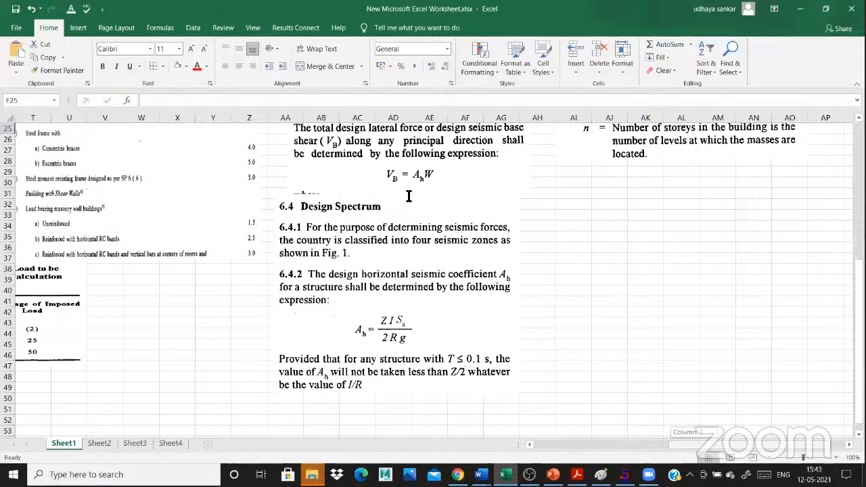
scroll(396, 228, left, 3)
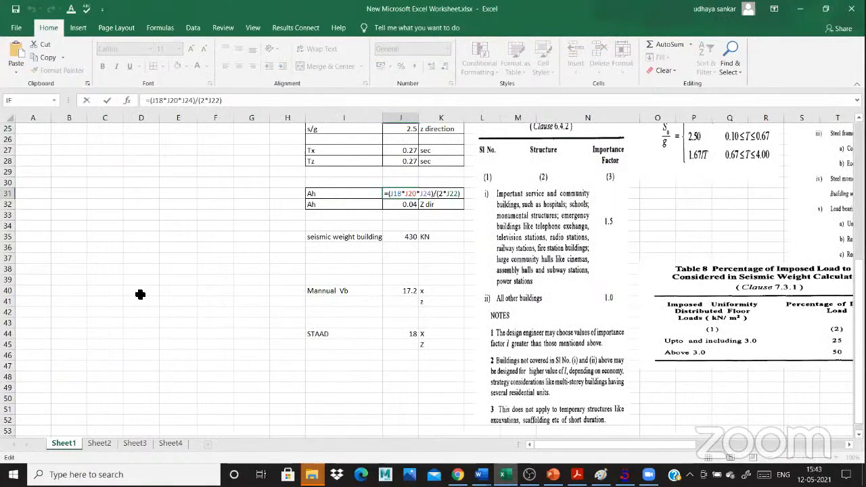
scroll(140, 295, up, 2)
key(Escape)
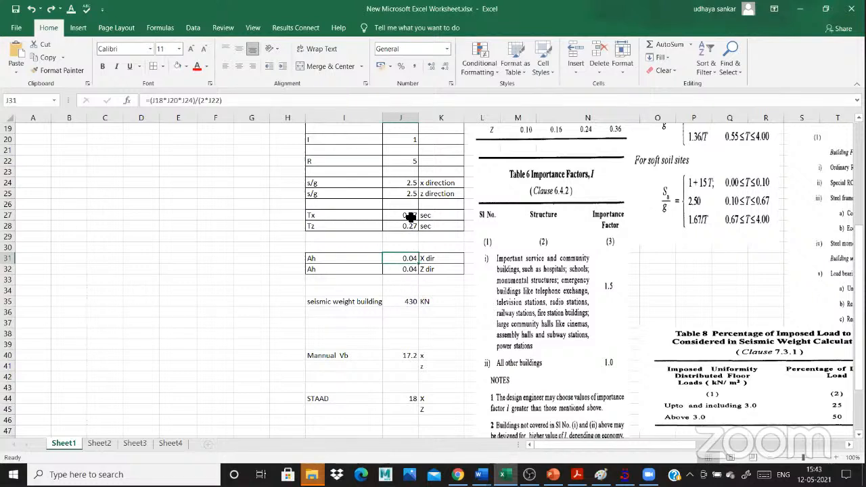
- Check the z-direction s/g in J25, the Z, I and R parameters, and the z-direction Ah in J32
click(411, 195)
scroll(409, 264, up, 1)
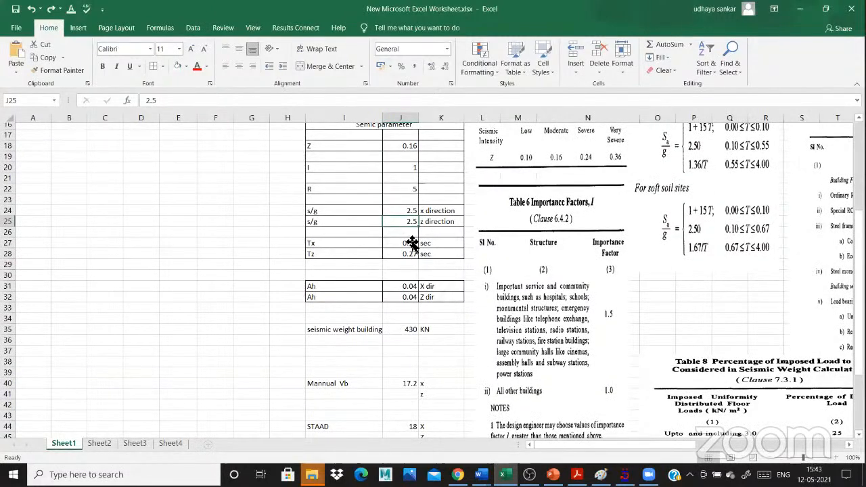
scroll(413, 244, up, 1)
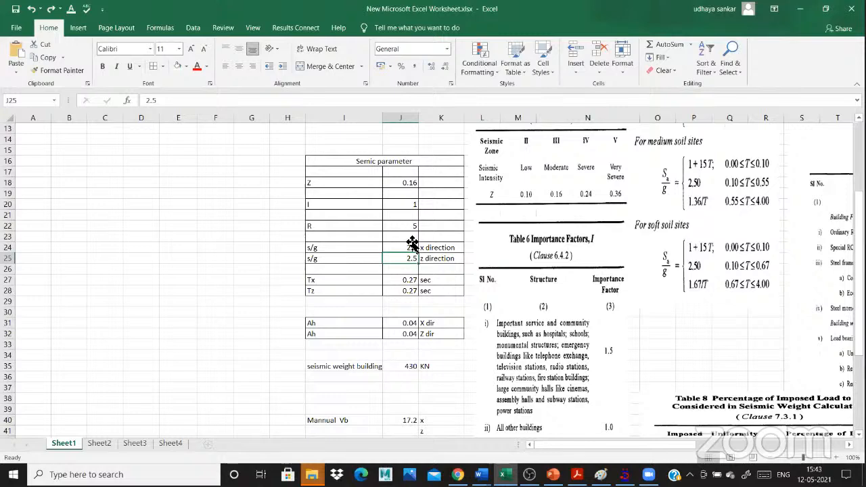
scroll(413, 244, down, 3)
click(412, 244)
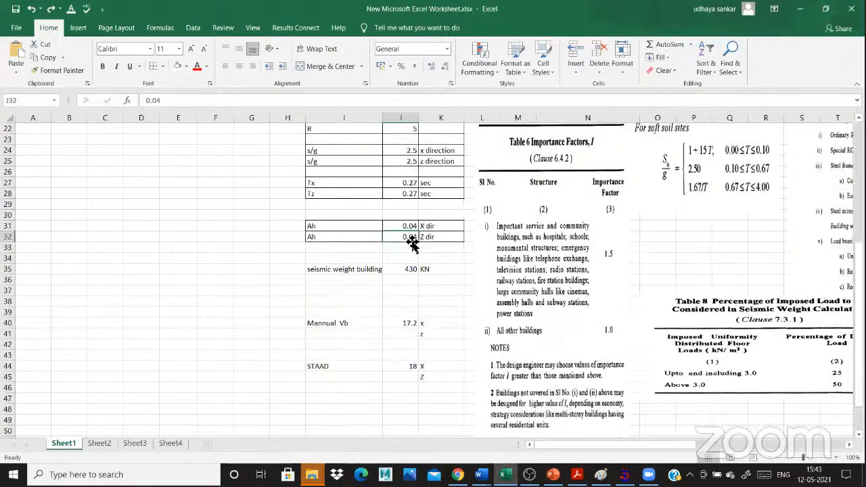
scroll(412, 243, up, 1)
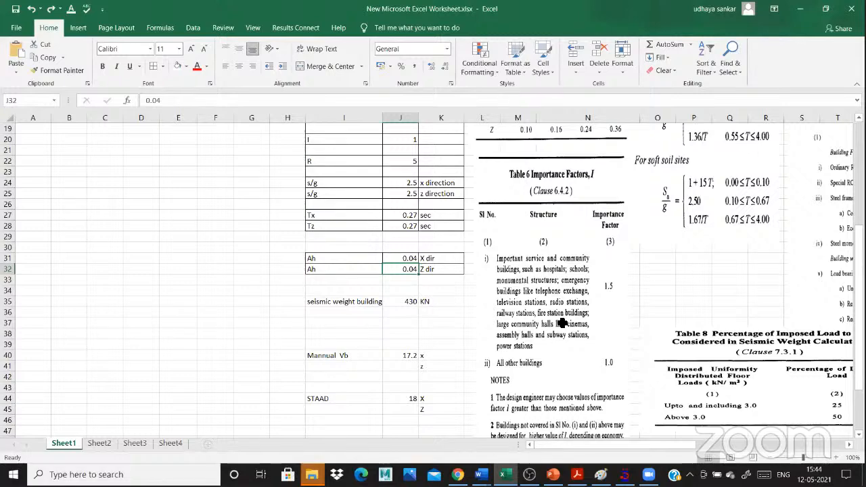
- Clear the seismic weight of the building from J35
key(ctrl+z)
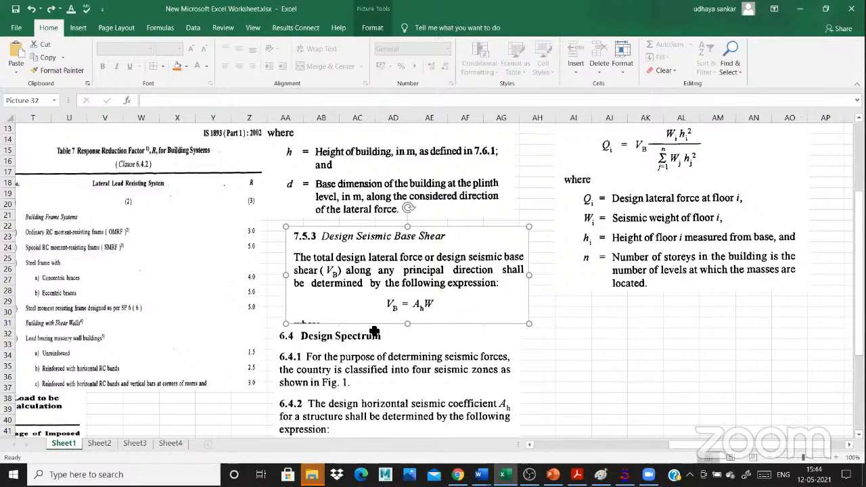
scroll(374, 332, left, 6)
scroll(375, 332, down, 1)
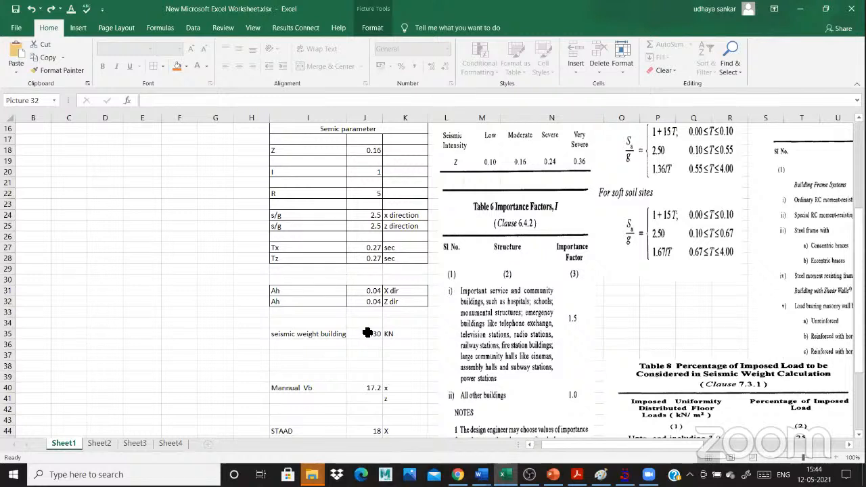
click(368, 334)
key(Delete)
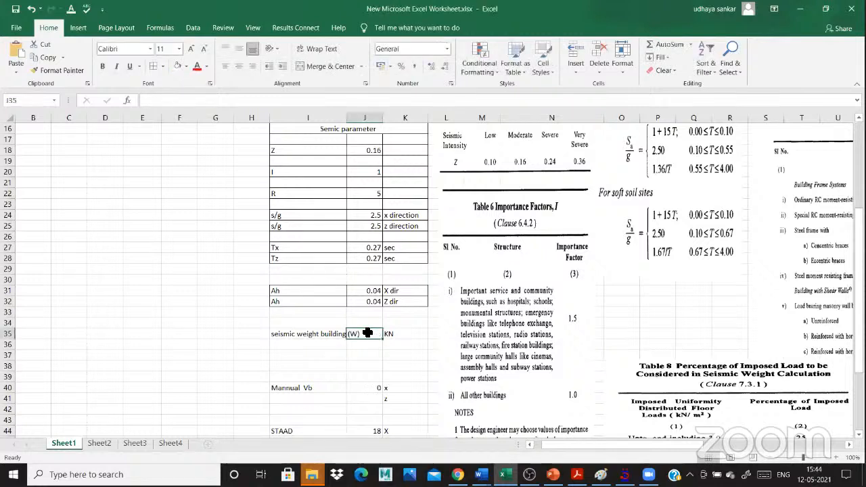
click(183, 270)
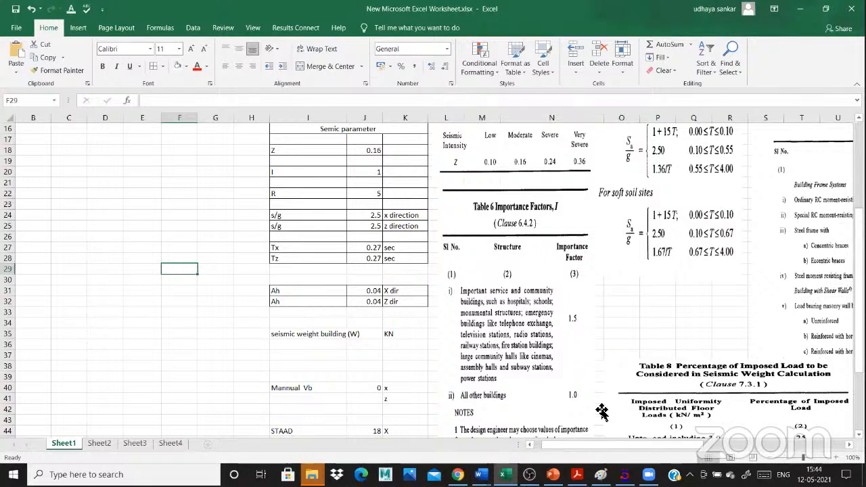
- Read clauses 7.6.2 and 7.5.3 and the vertical distribution of base shear to floor levels in clause 7.7.1
drag(589, 444, 687, 446)
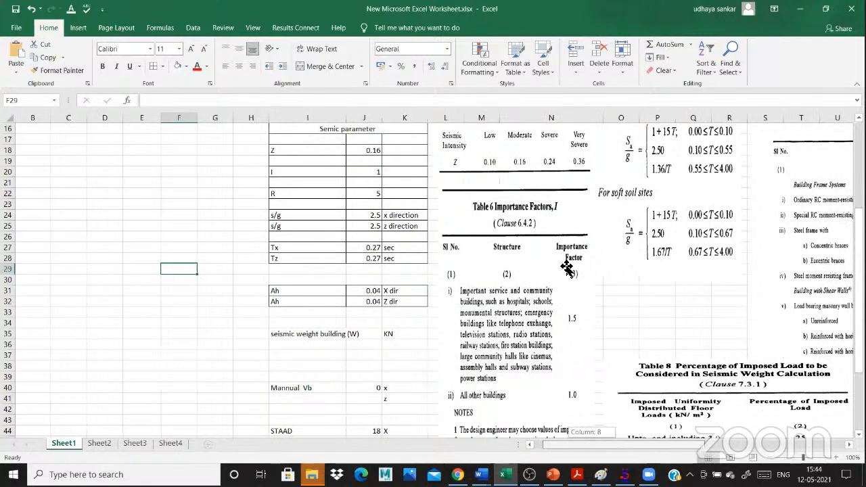
scroll(551, 318, right, 3)
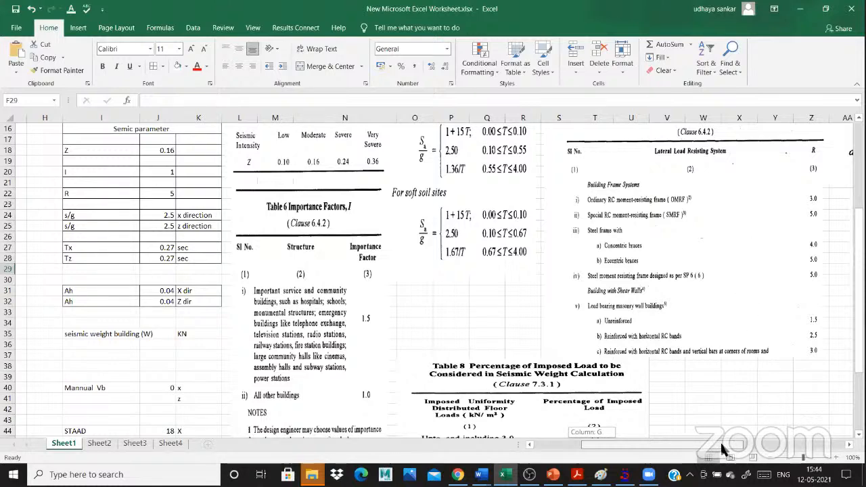
drag(725, 445, 738, 444)
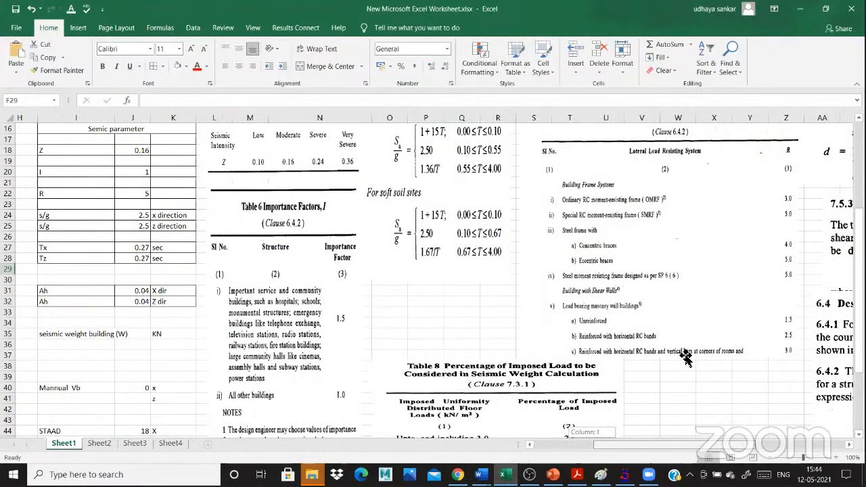
scroll(687, 358, up, 5)
scroll(687, 358, right, 3)
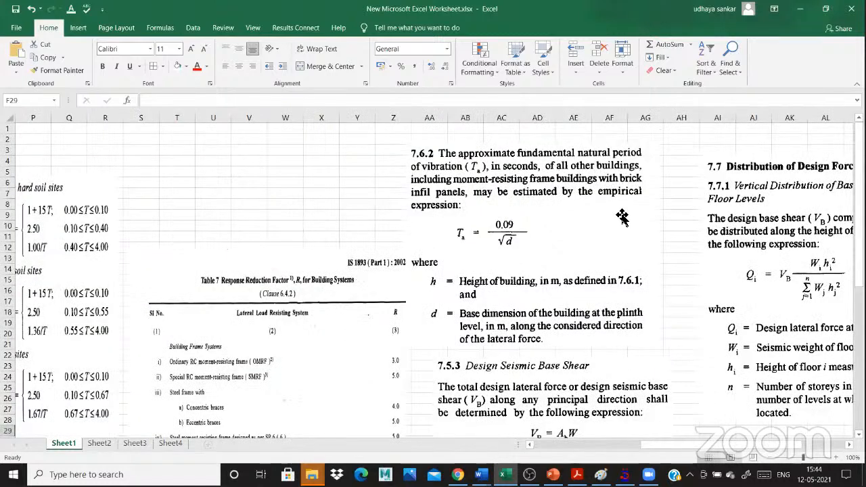
scroll(623, 217, right, 2)
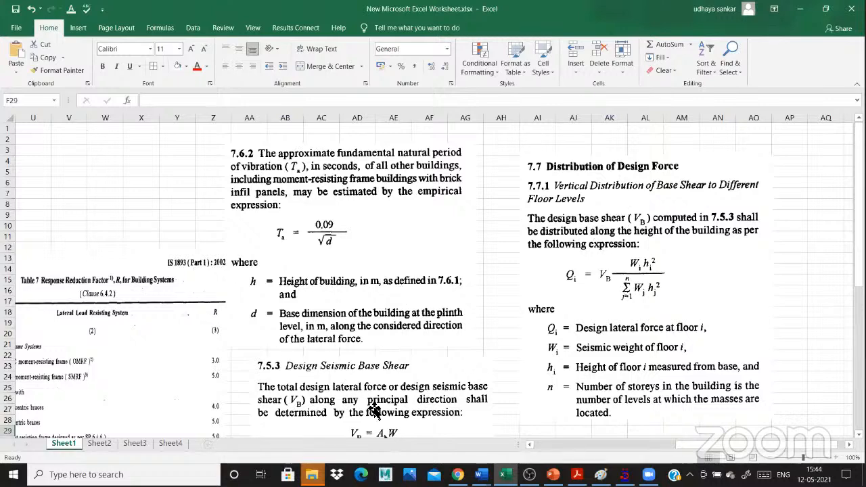
scroll(624, 271, down, 1)
scroll(624, 272, down, 1)
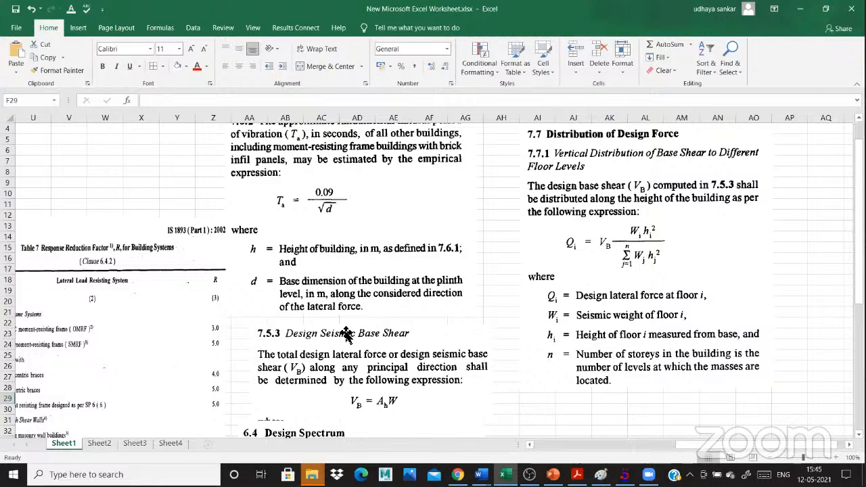
scroll(394, 369, down, 1)
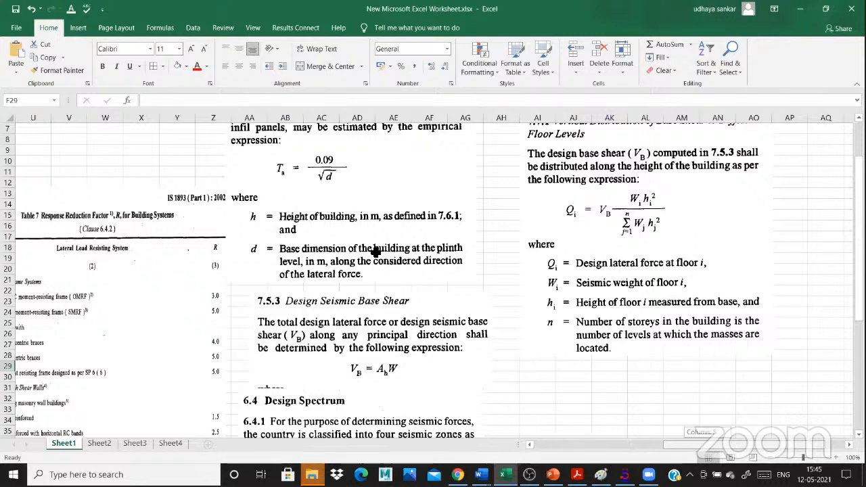
- Review the building dimensions, seismic parameters and Ah rows alongside the seismic weight (W) and manual Vb rows
scroll(375, 250, left, 5)
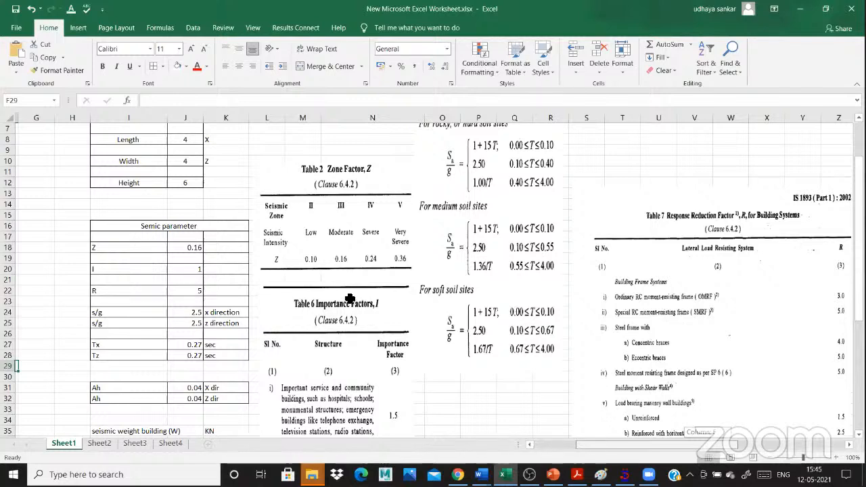
scroll(351, 297, left, 3)
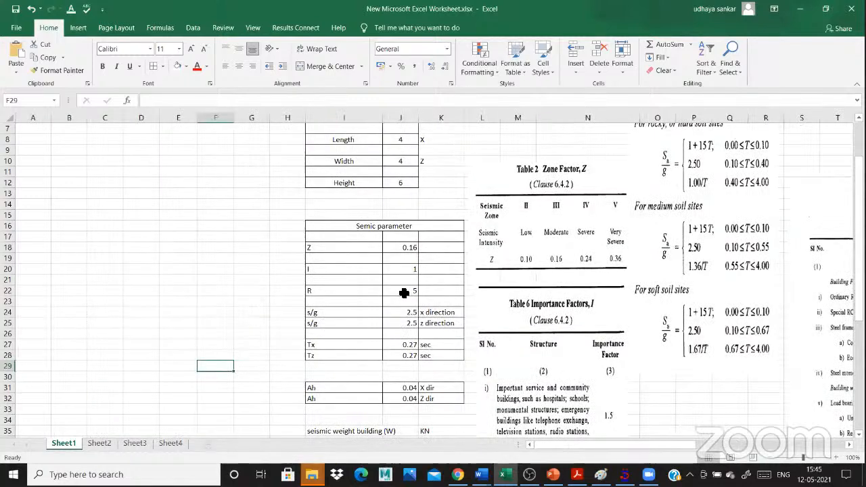
scroll(404, 293, down, 3)
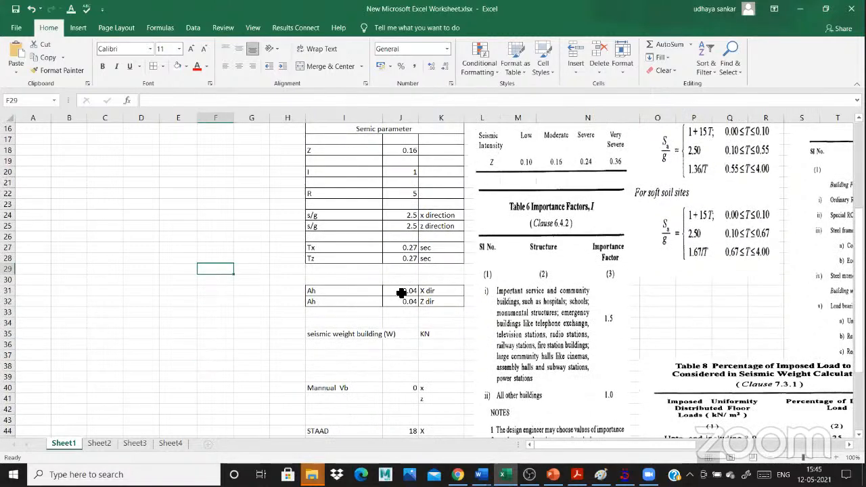
scroll(402, 292, down, 2)
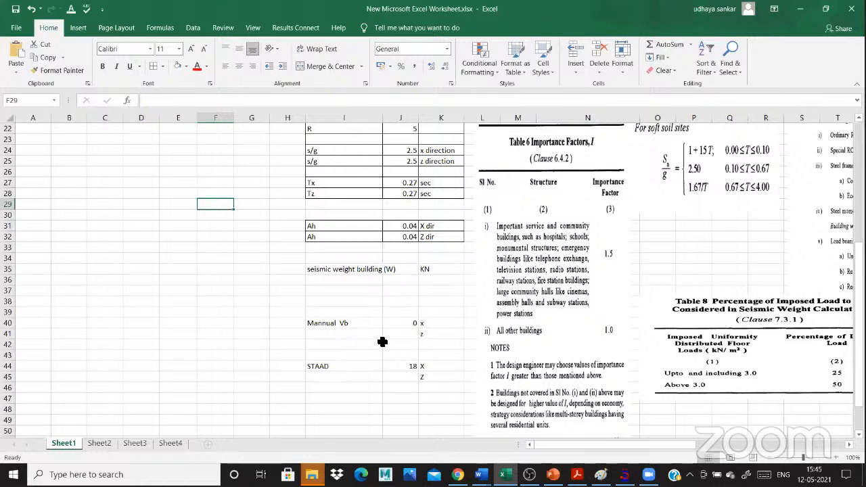
click(359, 342)
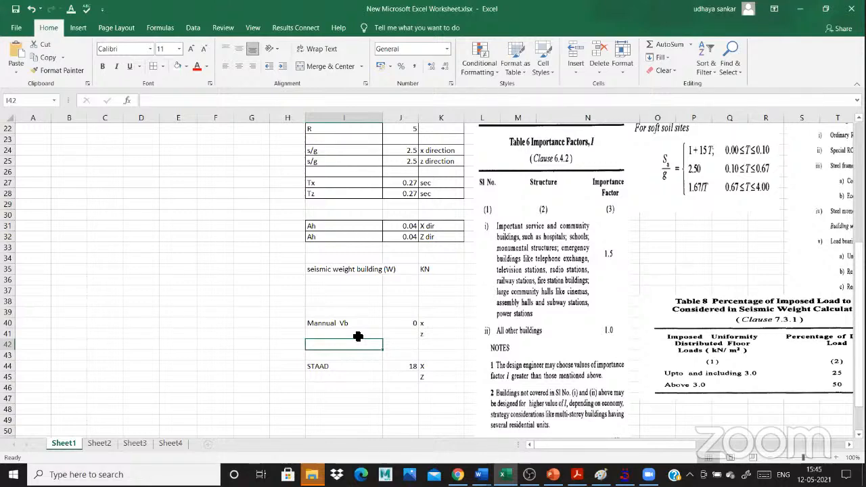
scroll(341, 338, up, 2)
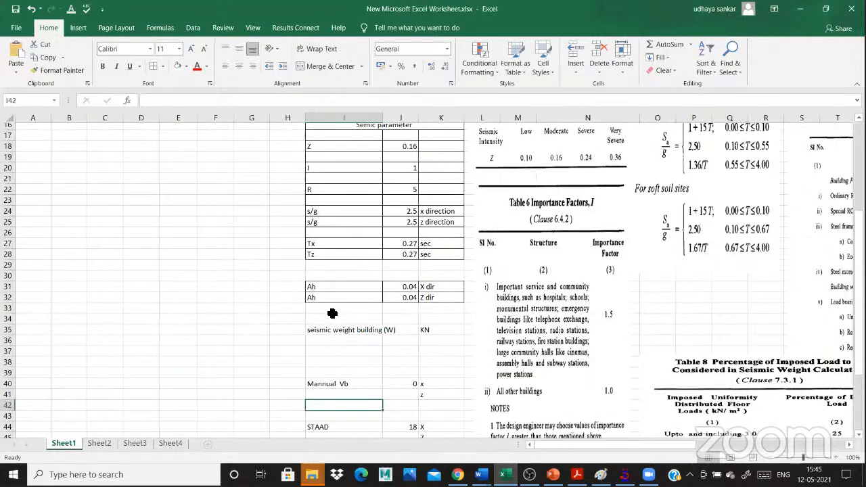
- Examine the seismic parameter sheet and the pasted code tables for zone factor, importance factor, response reduction and imposed load percentage
scroll(333, 313, up, 1)
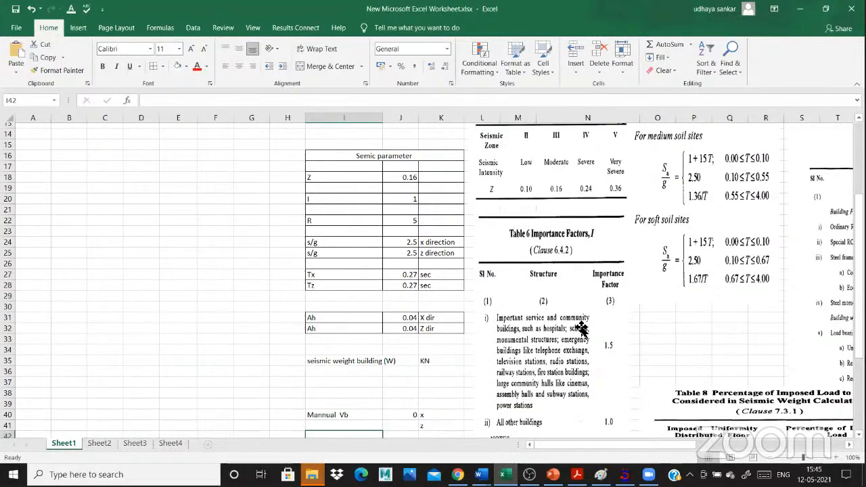
scroll(581, 329, up, 2)
click(616, 319)
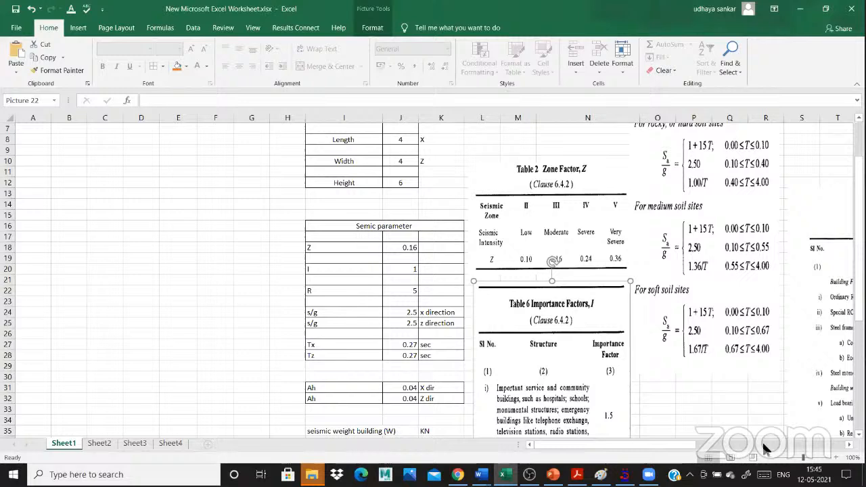
drag(737, 447, 620, 449)
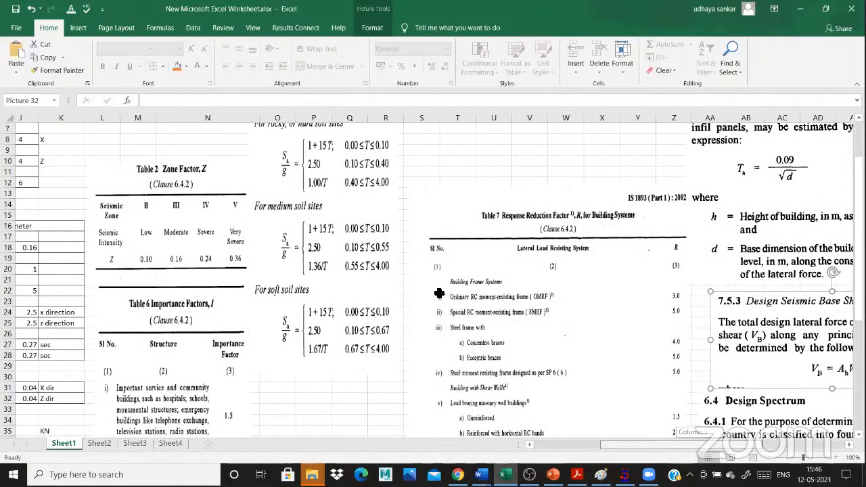
scroll(439, 293, left, 2)
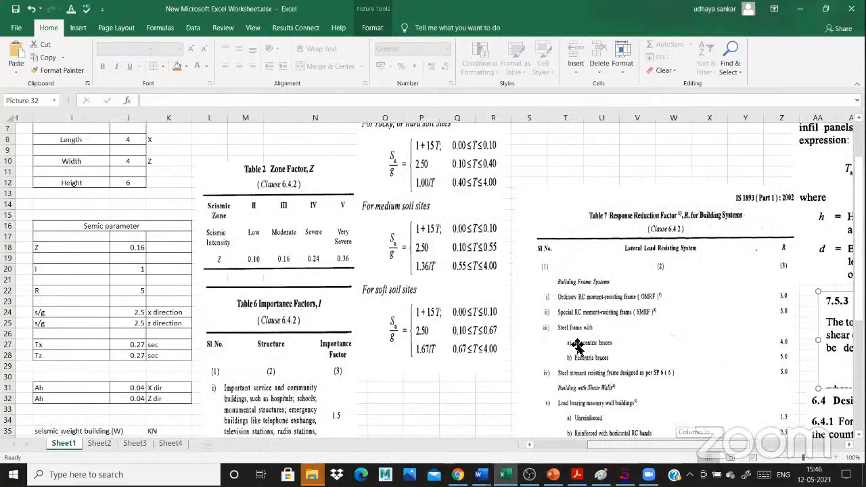
scroll(700, 365, down, 2)
drag(700, 445, 654, 445)
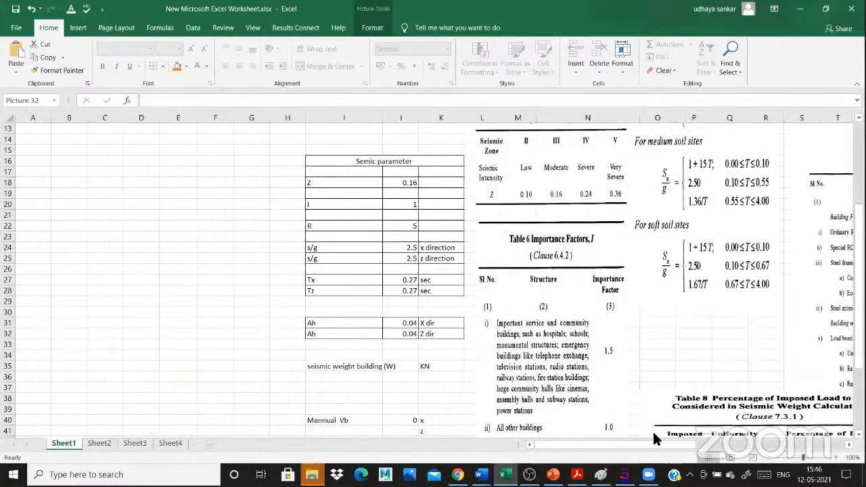
scroll(654, 440, down, 2)
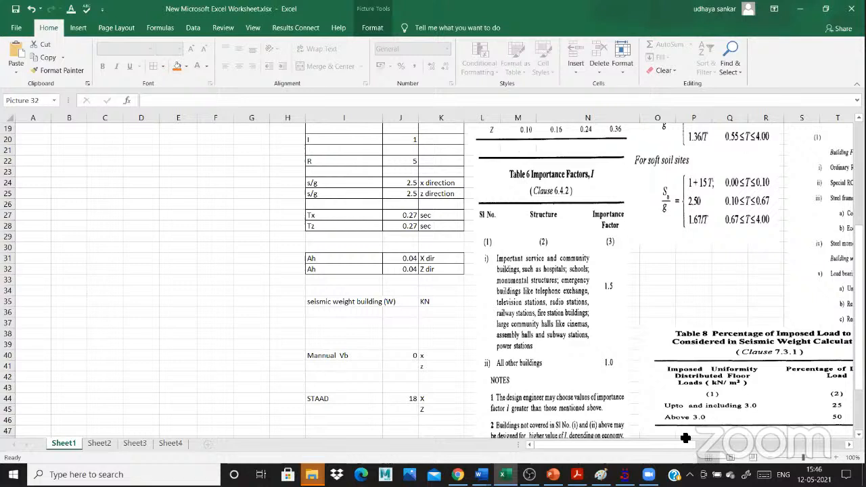
click(680, 433)
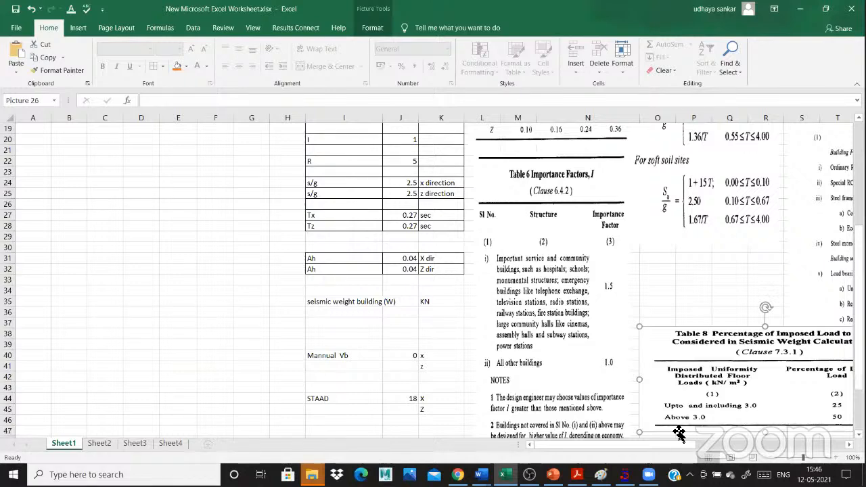
scroll(680, 434, up, 6)
scroll(680, 434, right, 3)
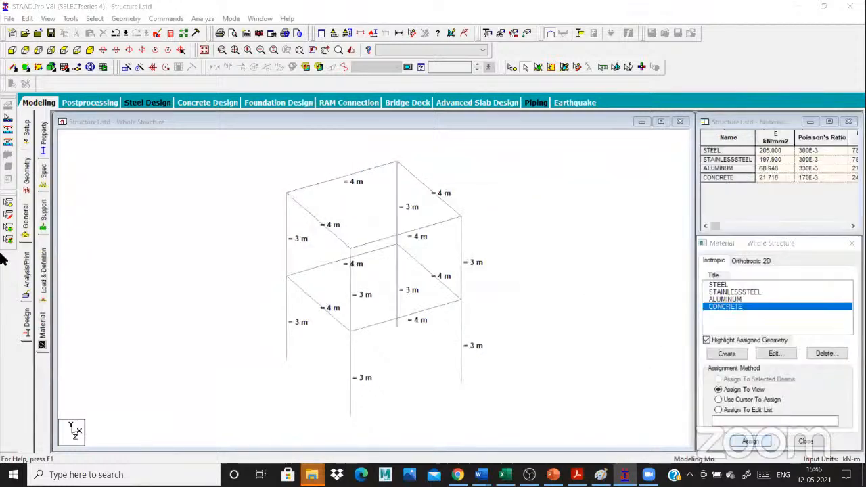
- Define a rectangular concrete section with YD 0.3 m and ZD 0.23 m and assign it to all beams and columns
click(27, 154)
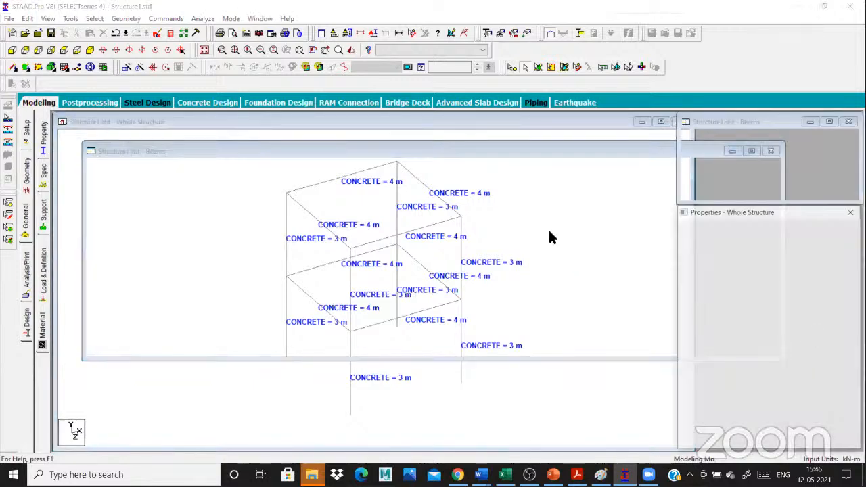
click(825, 351)
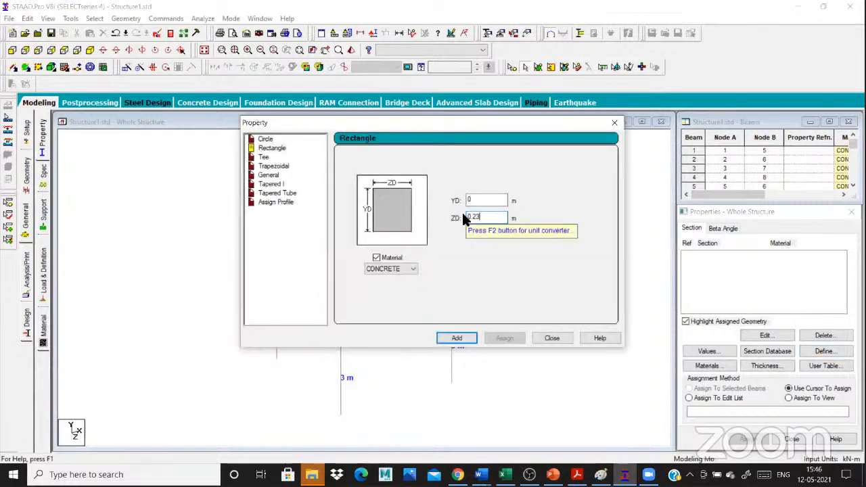
click(480, 199)
key(Return)
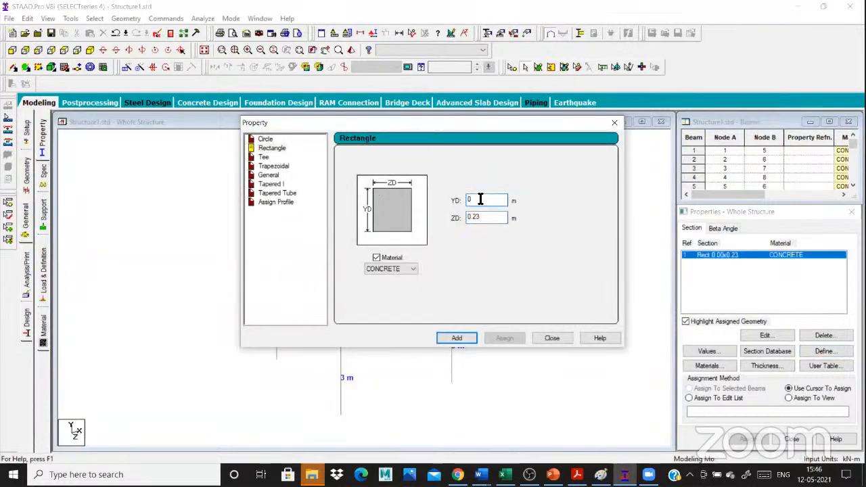
text(3)
key(BackSpace)
key(BackSpace)
text(0.3)
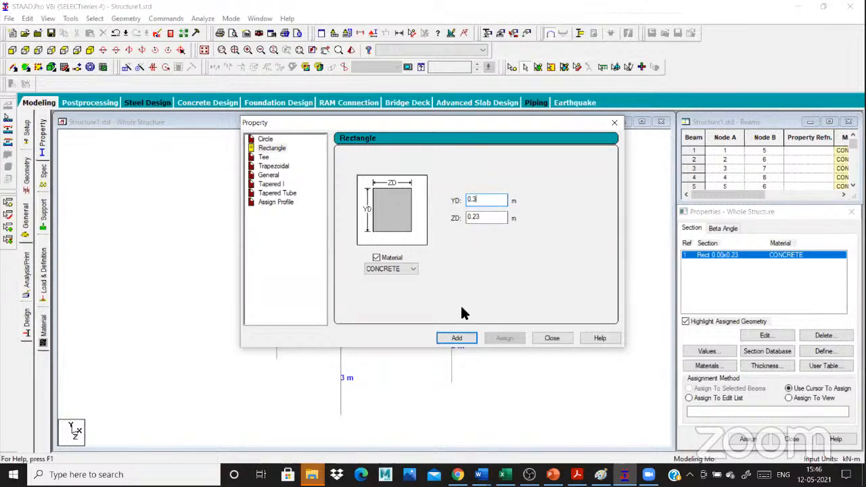
key(Return)
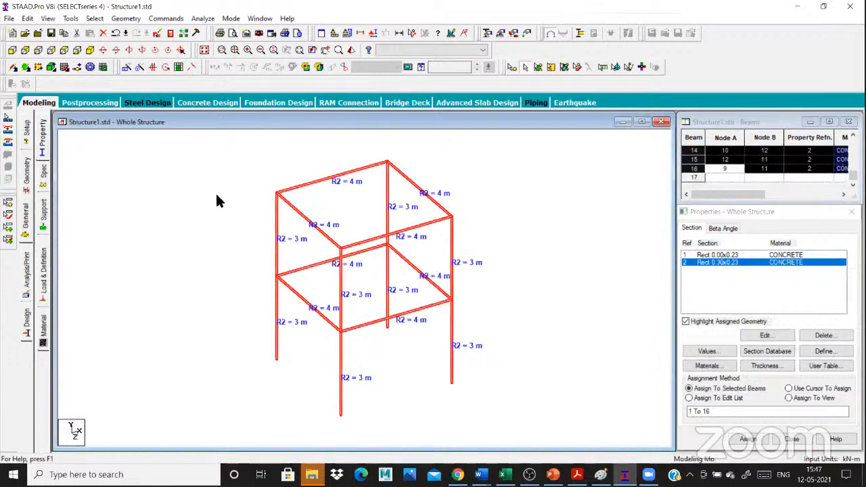
- Create a fixed support and assign it to nodes 1 to 4 and 7
click(43, 211)
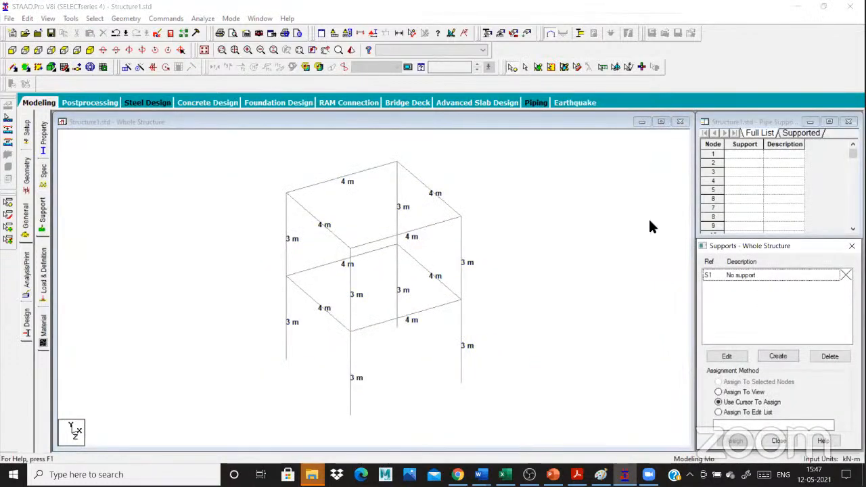
click(778, 356)
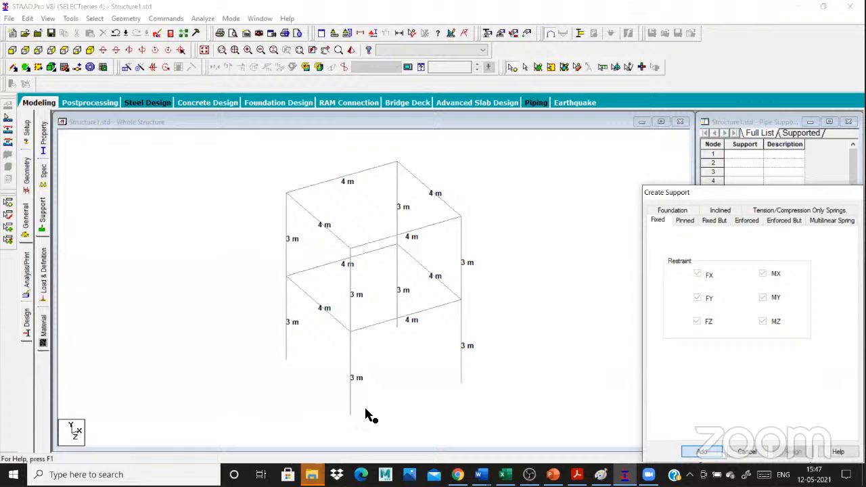
ctrl+drag(271, 376, 371, 422)
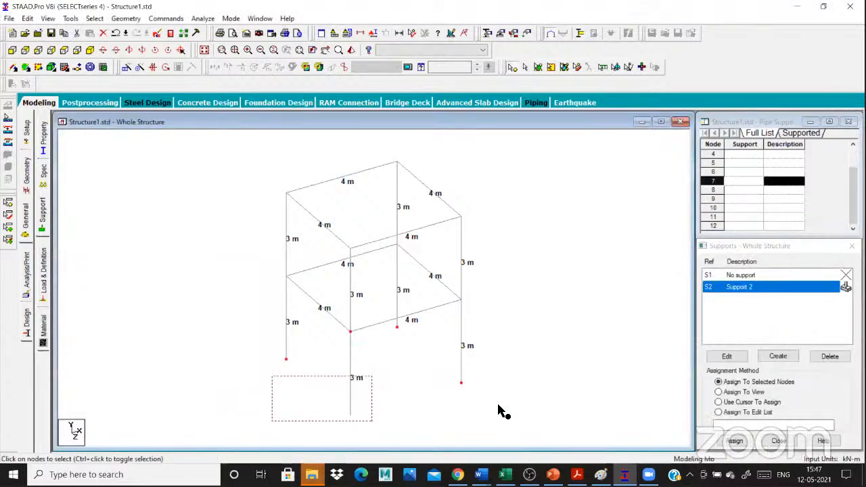
click(730, 442)
click(778, 373)
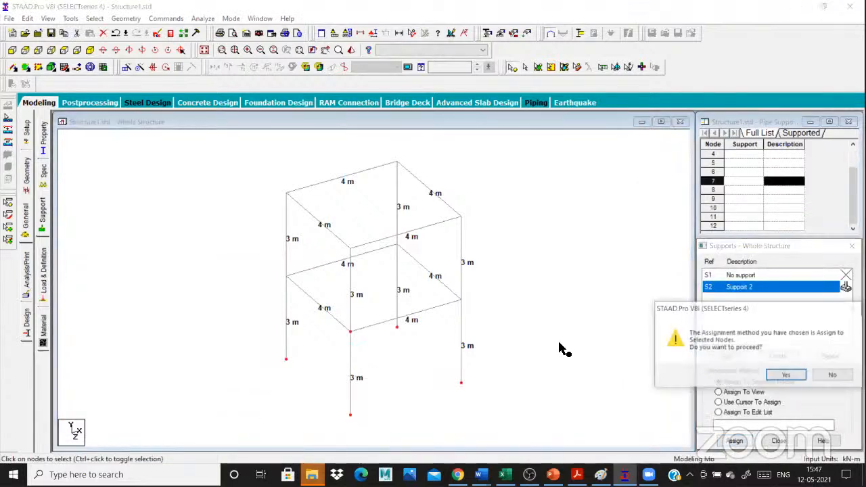
click(541, 337)
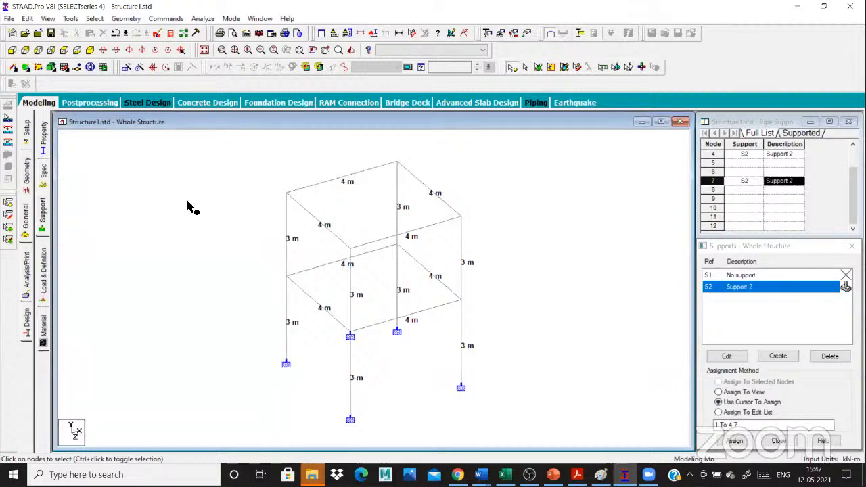
- Add primary load case 1 with loading type Seismic and the title EQ X
click(42, 260)
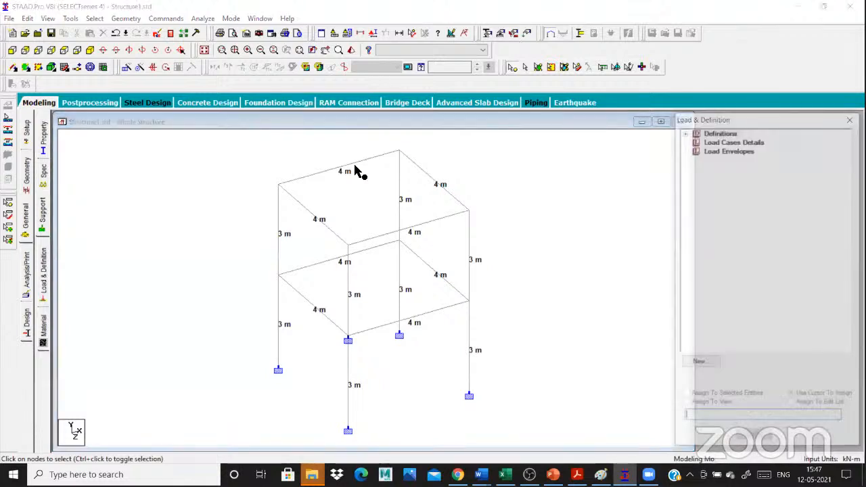
click(726, 141)
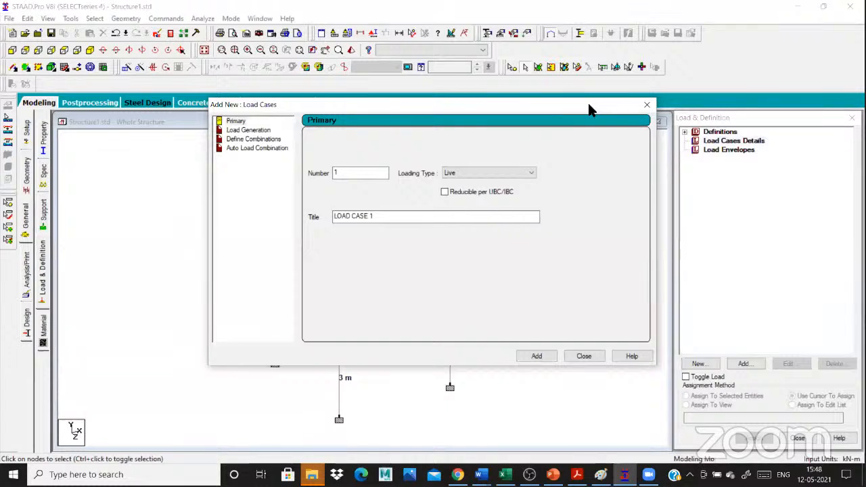
click(582, 354)
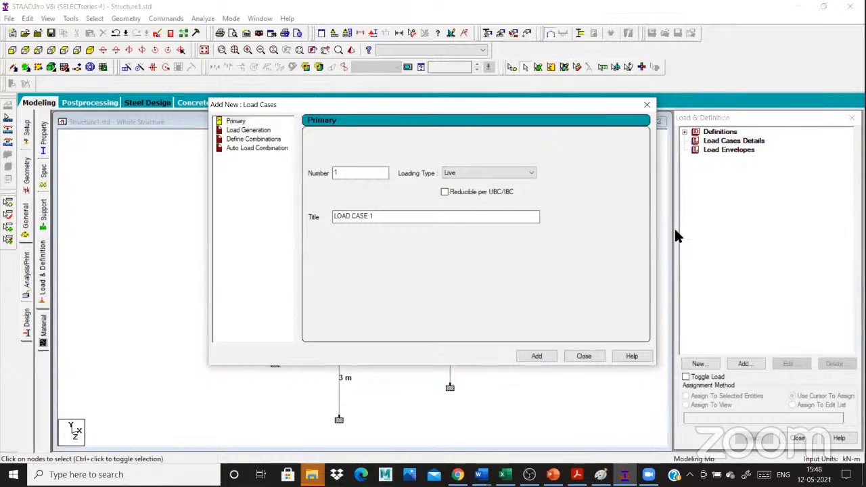
click(725, 143)
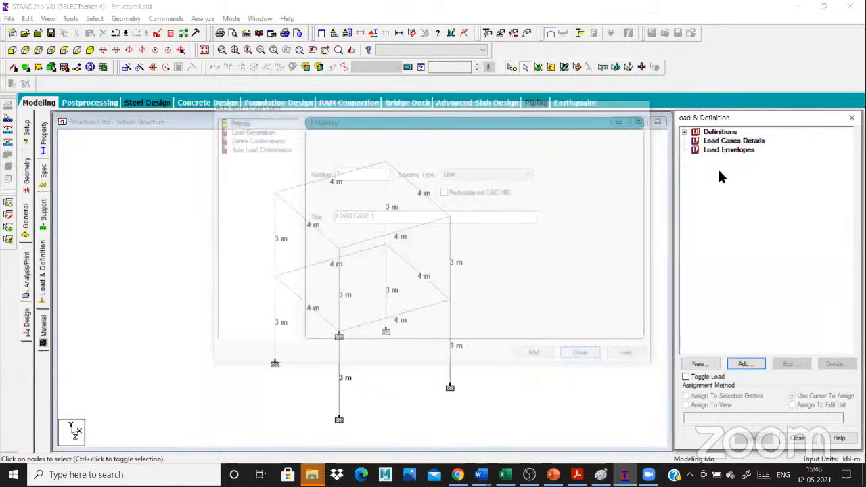
click(742, 364)
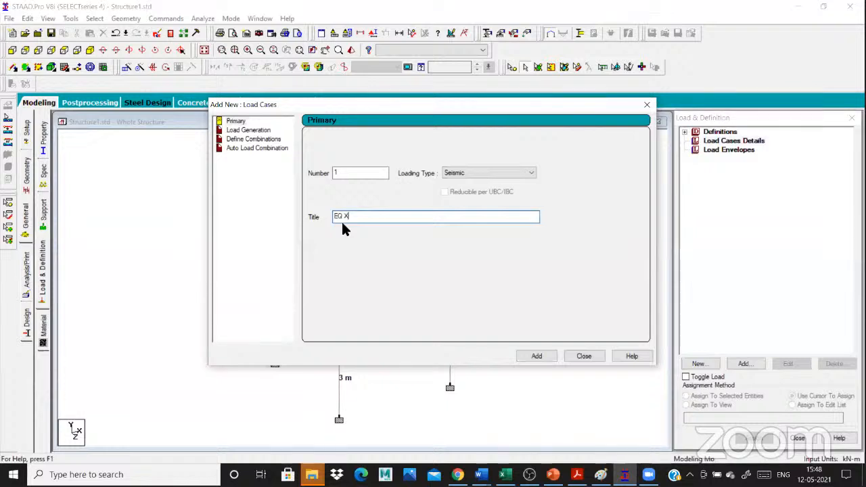
click(536, 358)
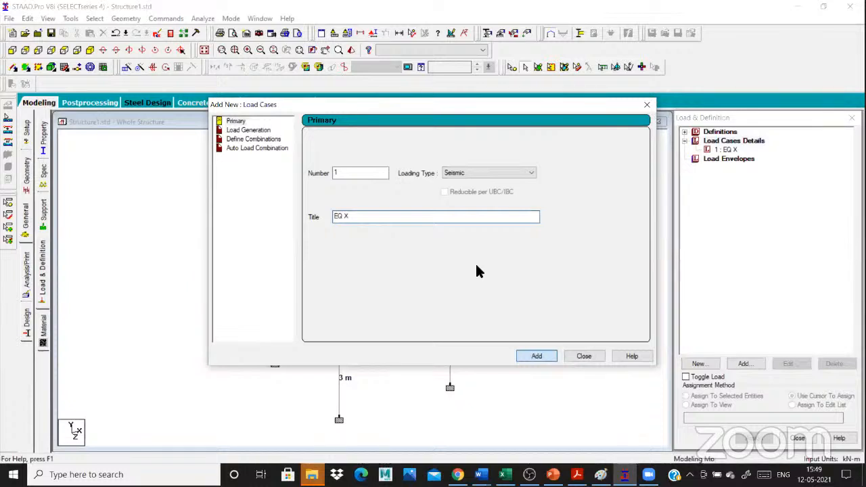
- Add primary load case 2 with loading type Seismic and the title EX Z
text(EX )
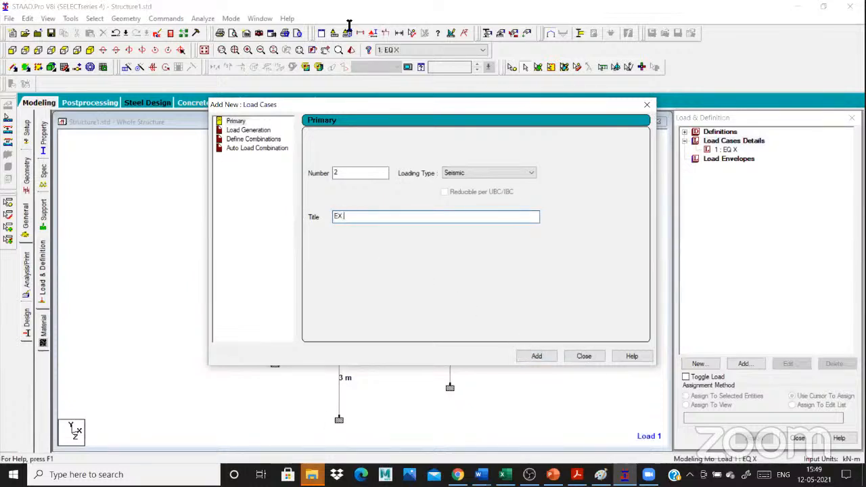
text(Z)
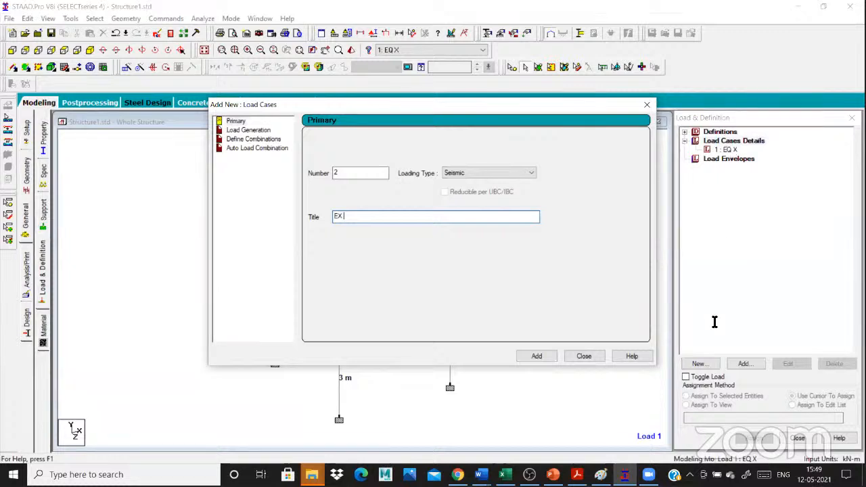
key(Return)
- Add primary load case 3 with loading type Dead and the title DEAD LOAD
click(736, 364)
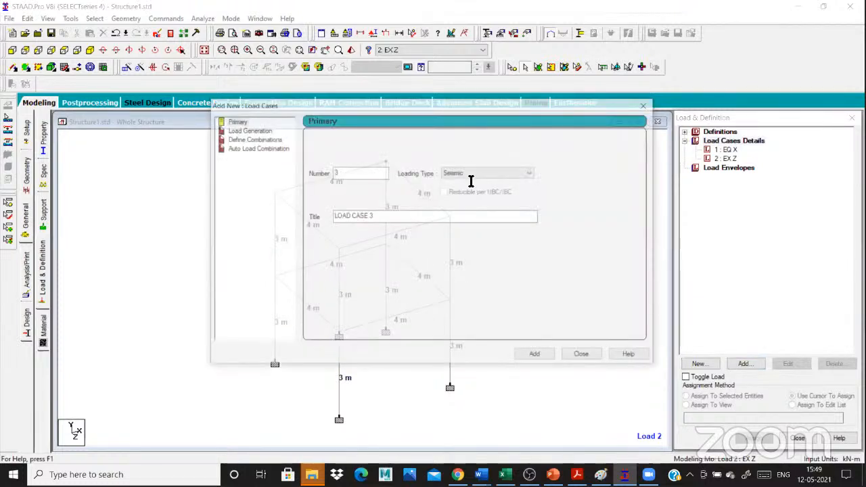
drag(373, 216, 252, 218)
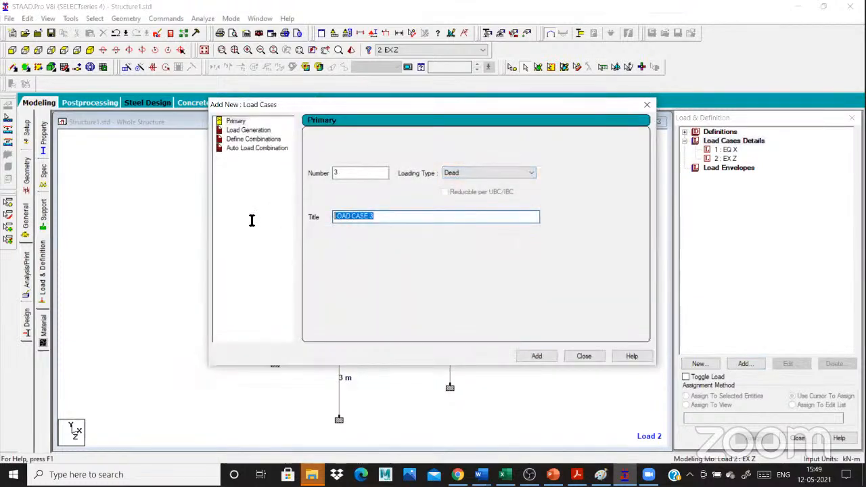
key(BackSpace)
text(DEA)
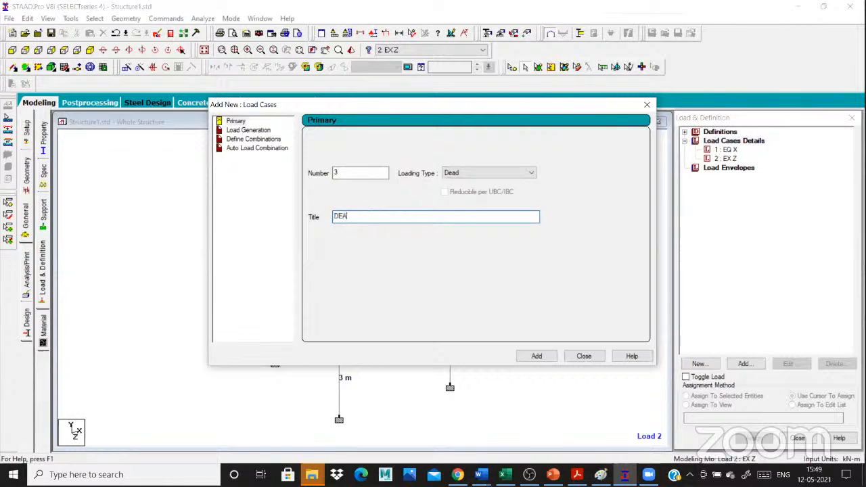
text(D)
text( LOAD)
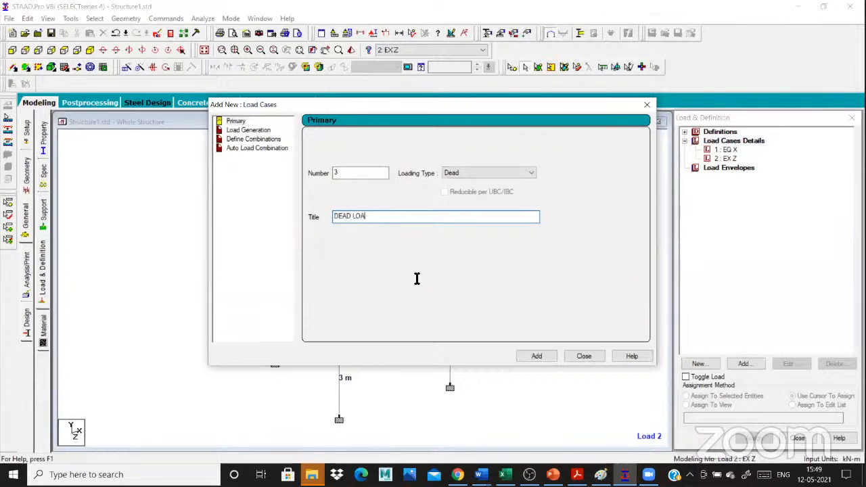
click(550, 355)
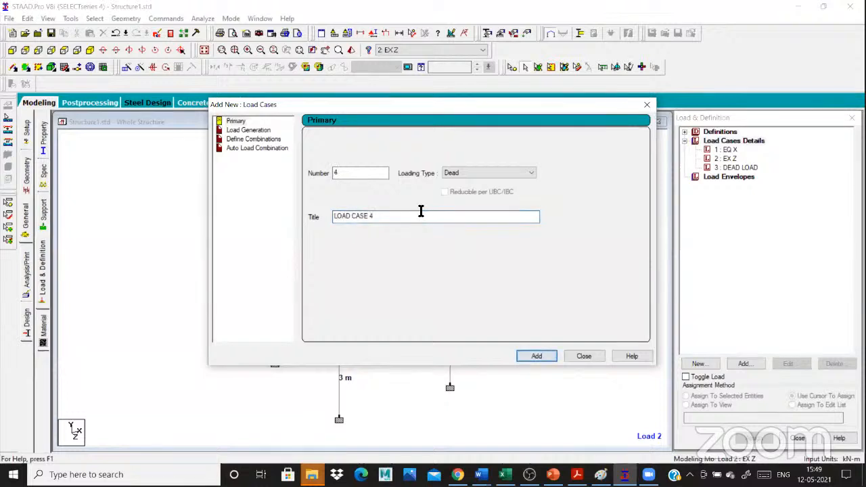
- Add primary load case 4 with loading type Live and the title LIVE LOAD
click(522, 174)
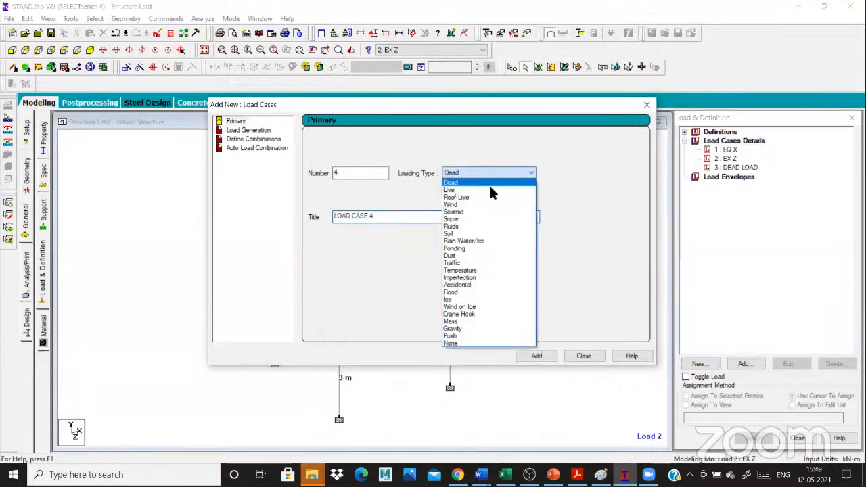
click(473, 190)
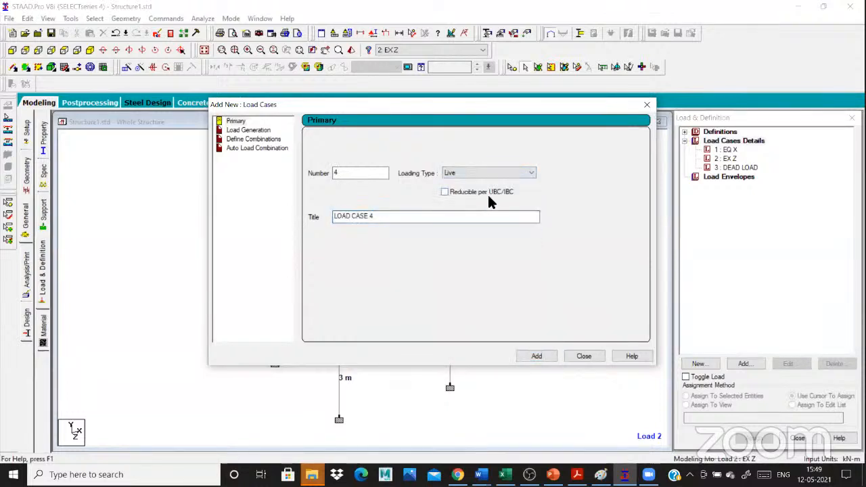
click(449, 215)
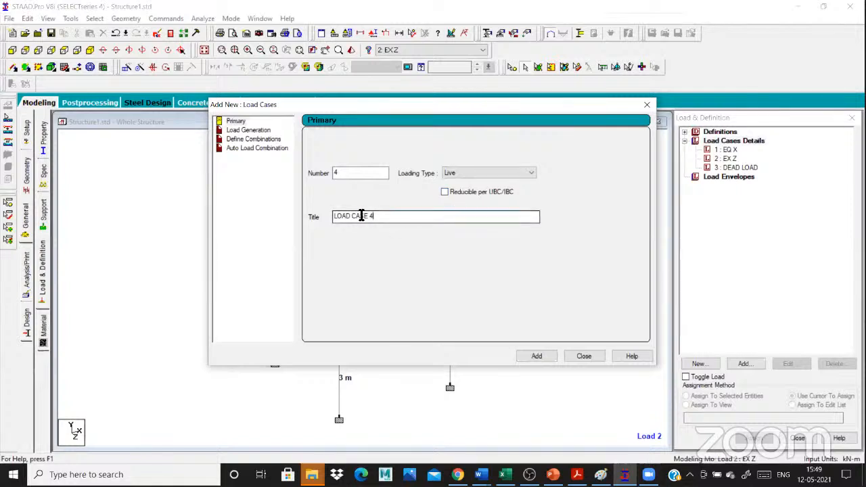
drag(367, 216, 302, 227)
key(BackSpace)
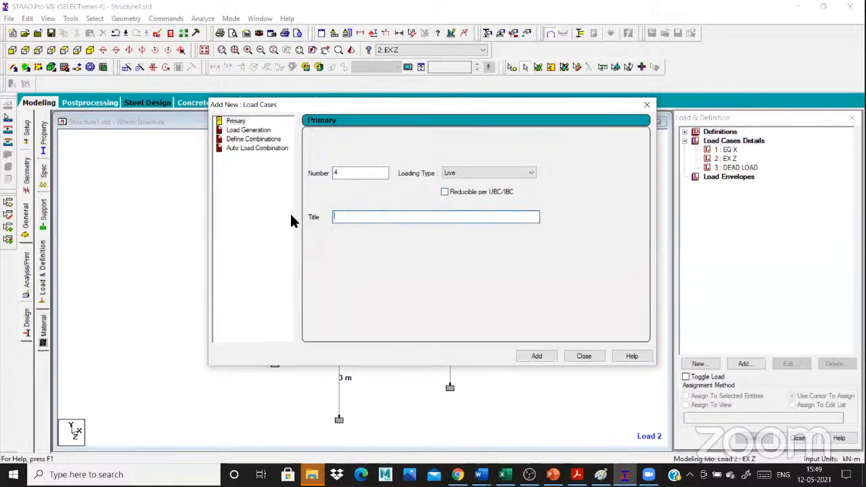
text(LIV)
text(E LOAD)
click(532, 354)
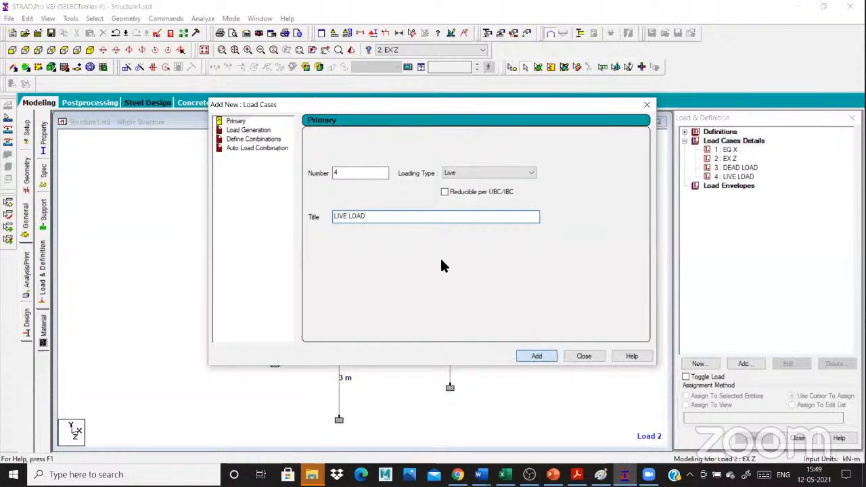
click(724, 158)
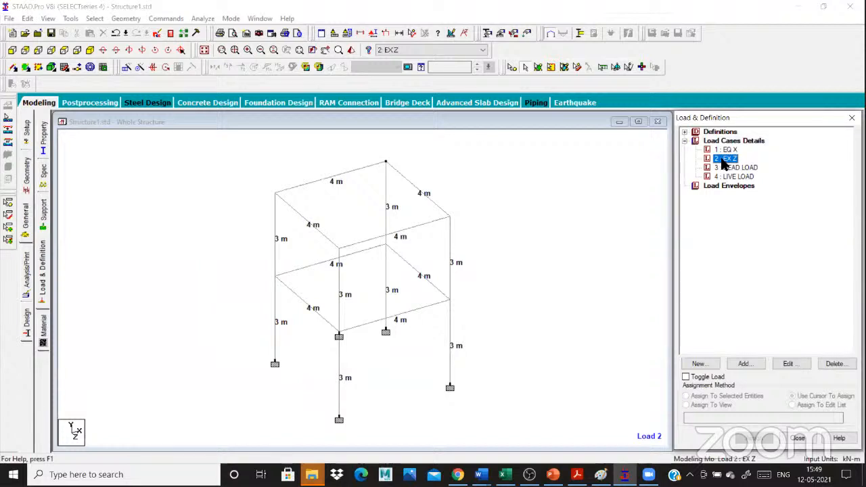
click(738, 176)
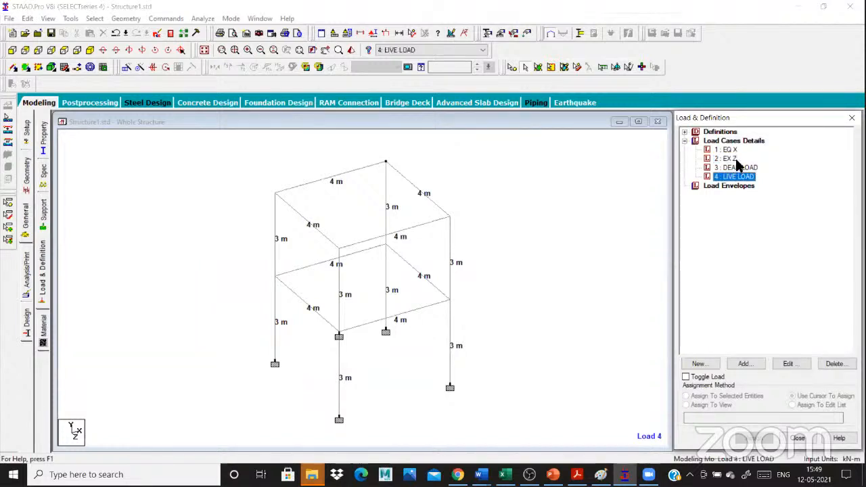
click(733, 149)
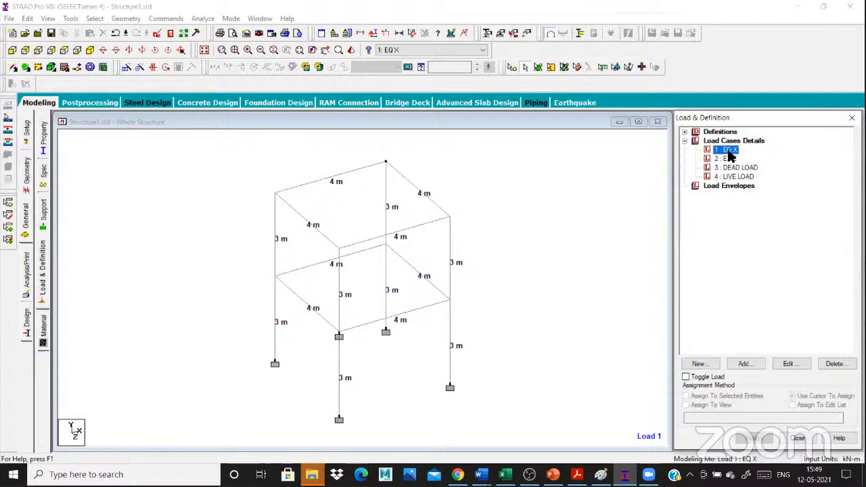
click(733, 176)
click(731, 169)
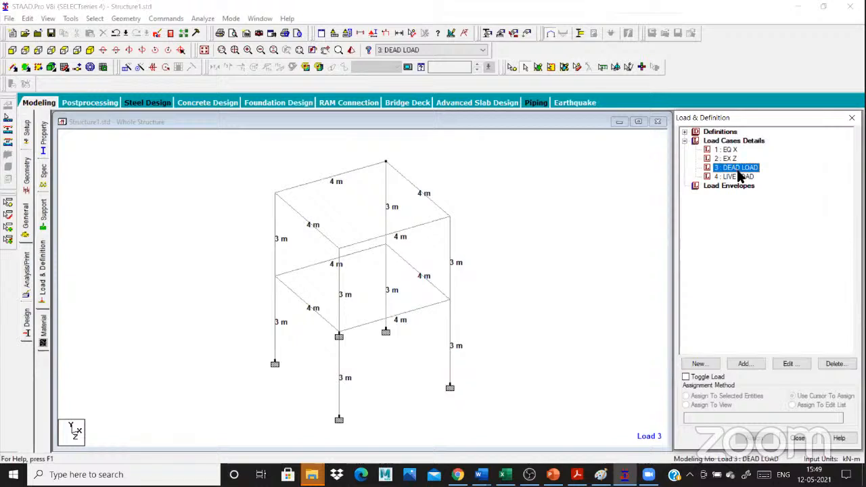
click(740, 186)
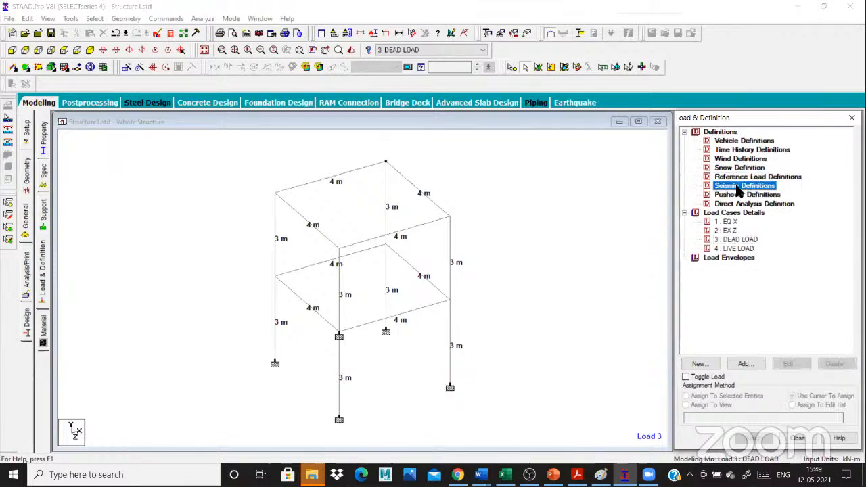
- Add a selfweight load in Y with factor -1 to the DEAD LOAD case and assign it to the structure
click(727, 240)
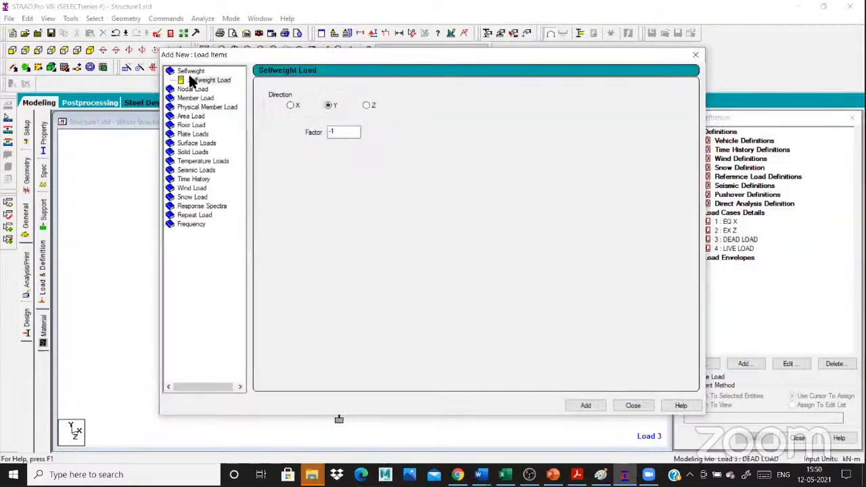
click(587, 406)
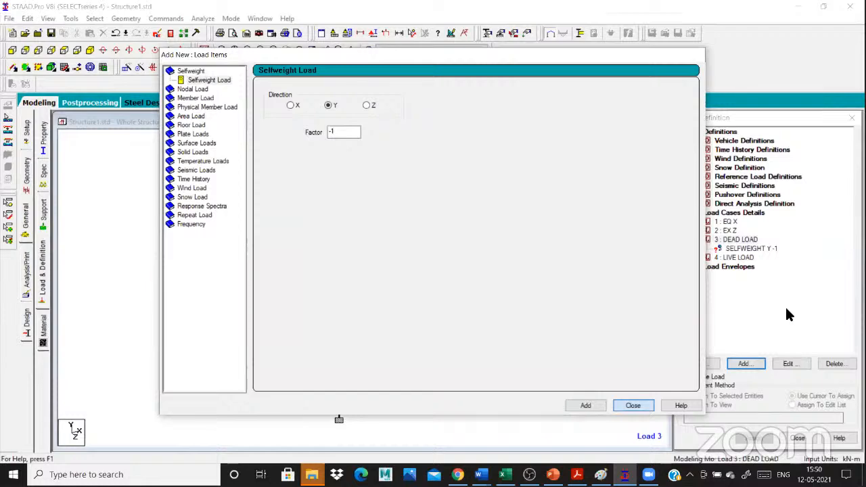
key(Return)
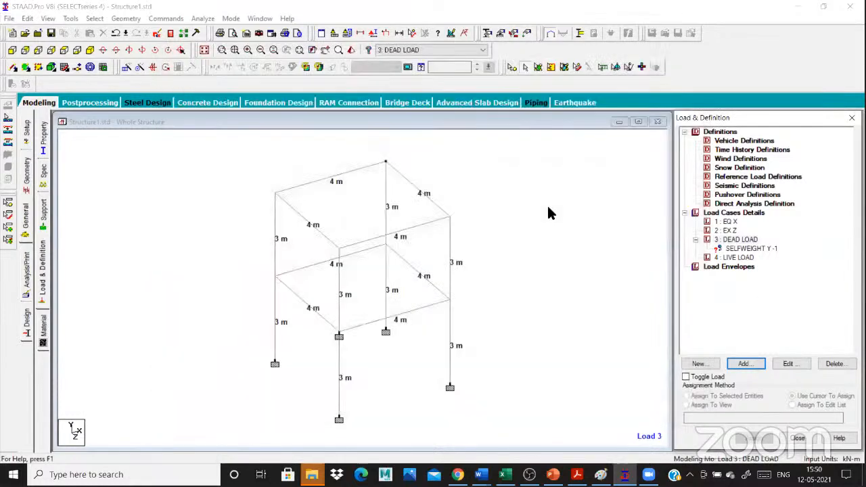
click(724, 248)
- Add a -15 kN/m uniform member force in GY to the DEAD LOAD case and assign it to all beams parallel to X and Z
click(738, 363)
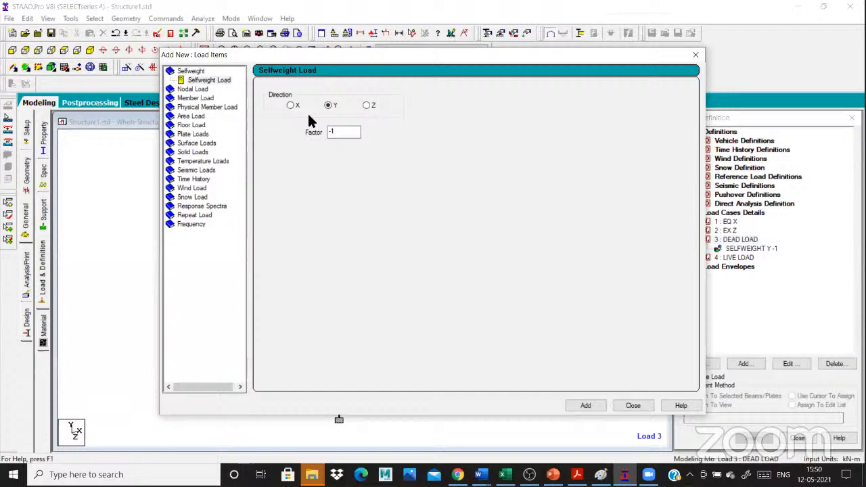
click(195, 98)
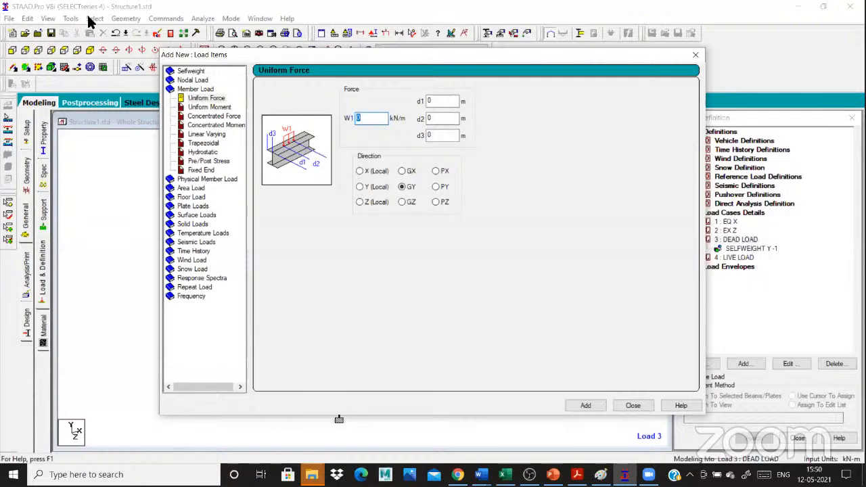
text(-15)
key(Return)
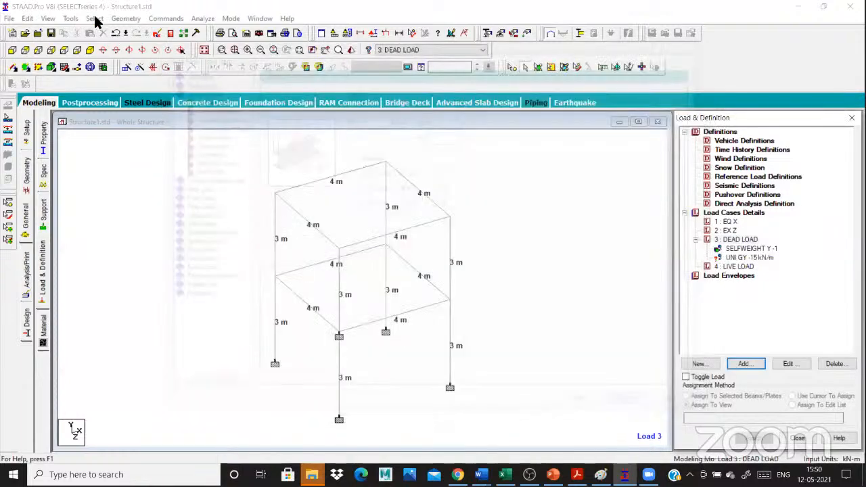
click(95, 19)
mouse_move(166, 220)
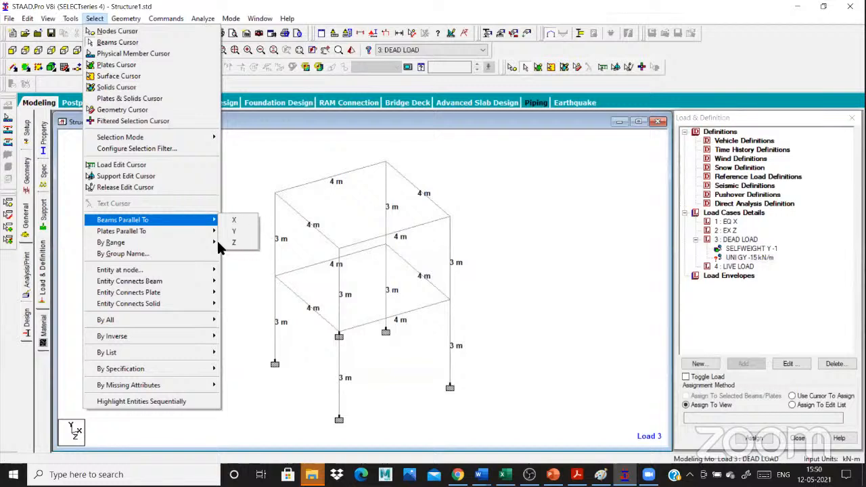
click(234, 220)
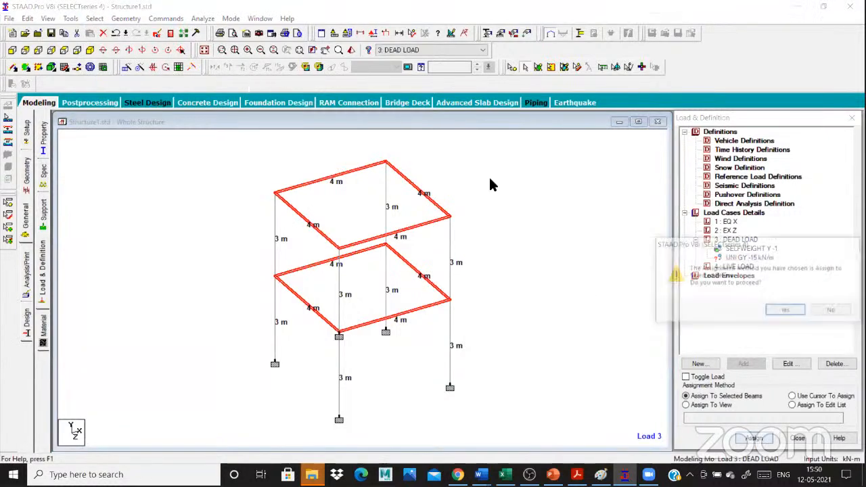
key(Return)
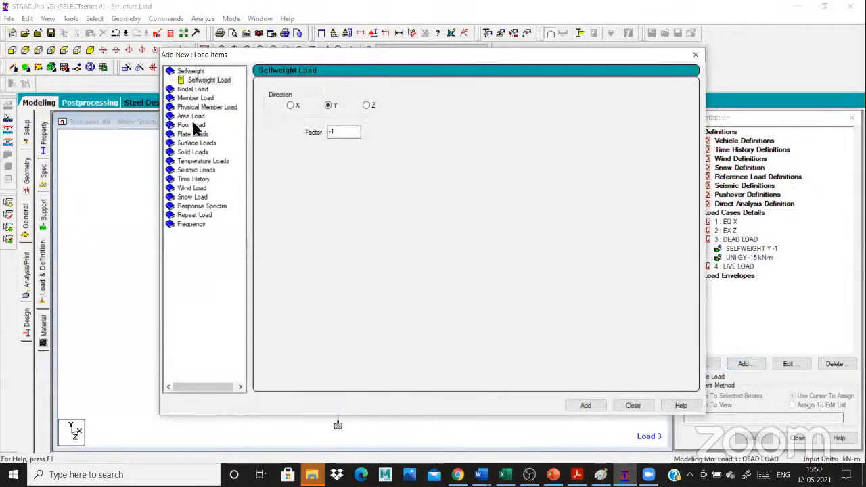
- Add a floor load of -3 kN/m2 in Global Y to the DEAD LOAD case, with ranges Y 0 to 6 m, X 0 to 4 m and Z 0 to 4 m
click(193, 125)
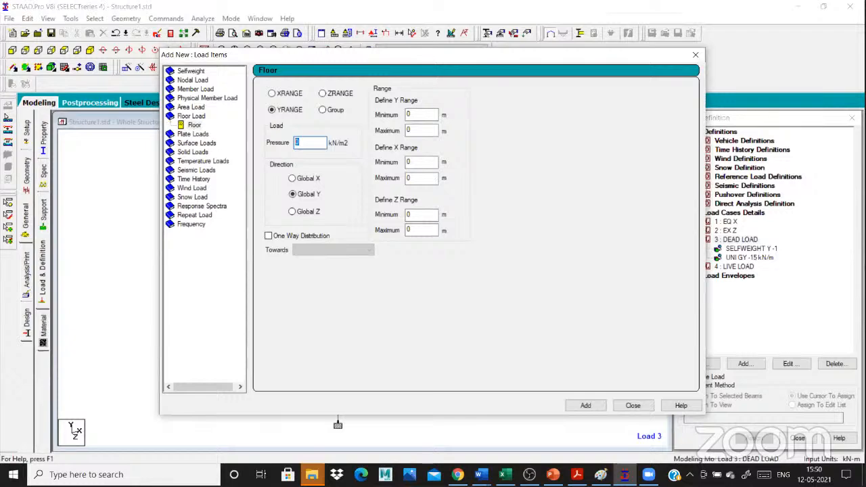
text(-3)
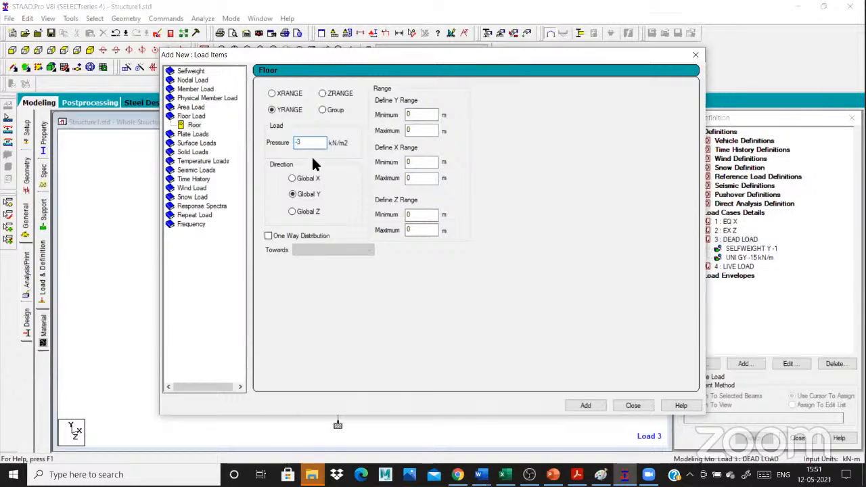
drag(325, 55, 220, 90)
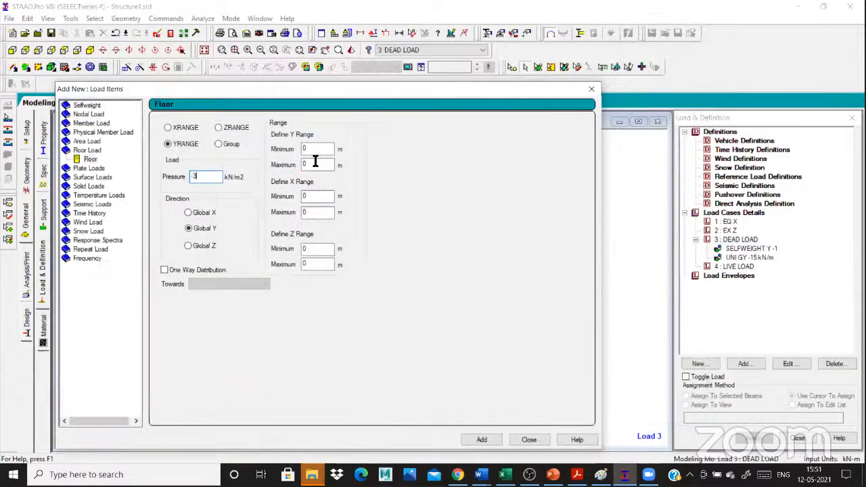
double_click(314, 163)
text(6)
click(310, 213)
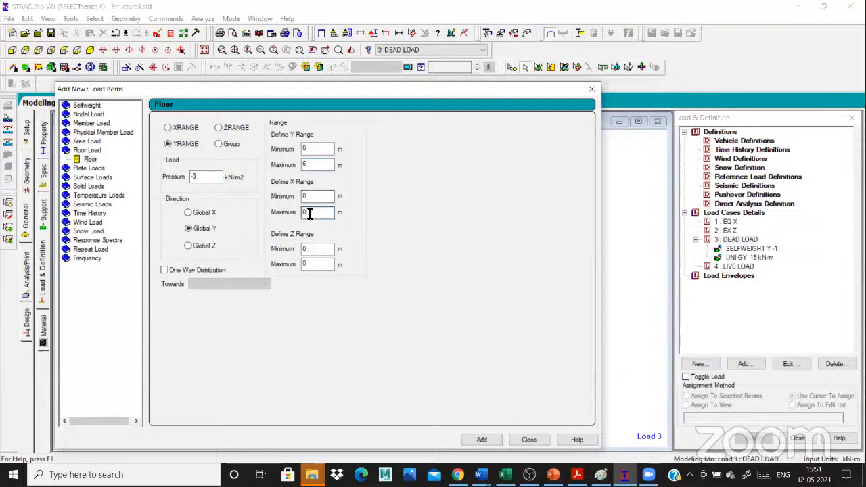
key(BackSpace)
text(4)
click(319, 263)
key(BackSpace)
text(4)
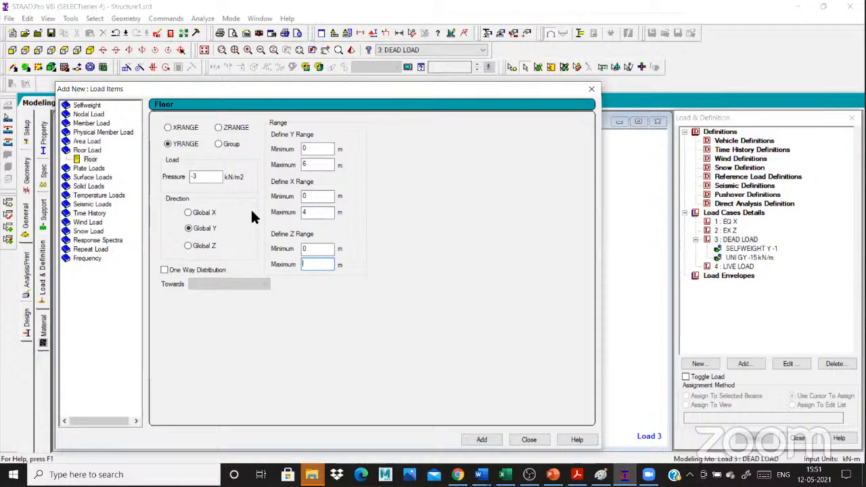
click(482, 440)
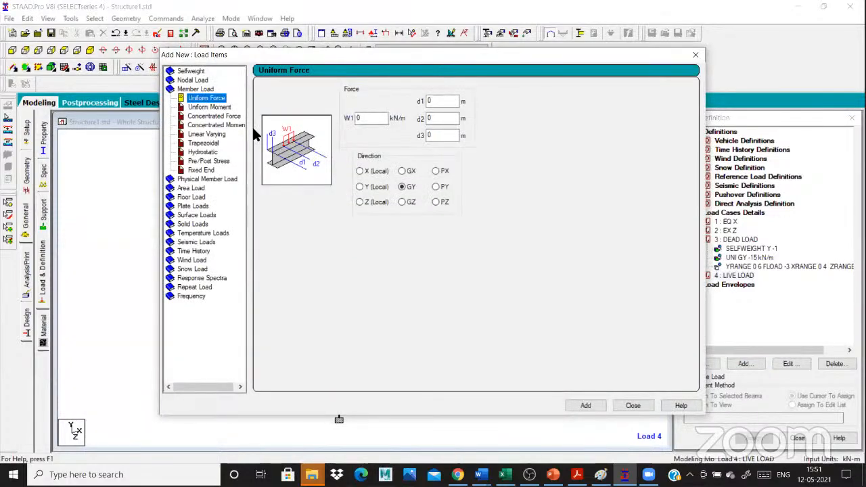
- Add a floor load of -2 kN/m2 in Global Y to the LIVE LOAD case, with ranges Y 0 to 6 m, X and Z 0 to 4 m
click(190, 197)
double_click(310, 142)
key(BackSpace)
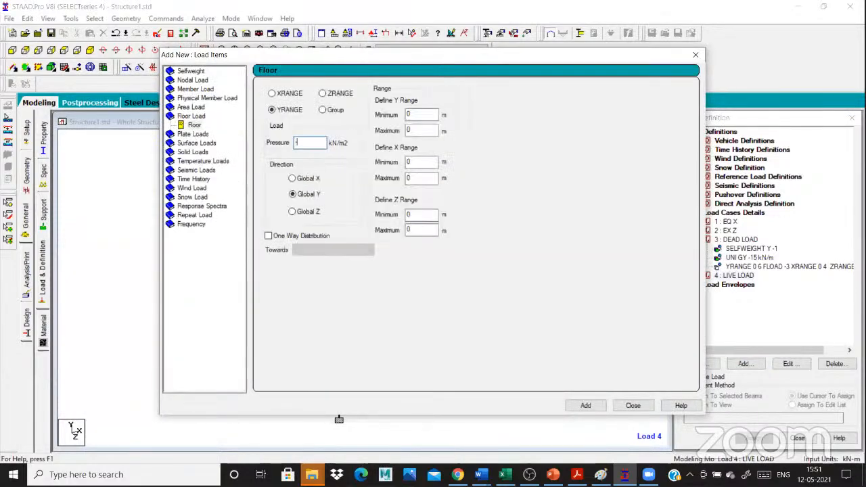
text(-2)
double_click(411, 130)
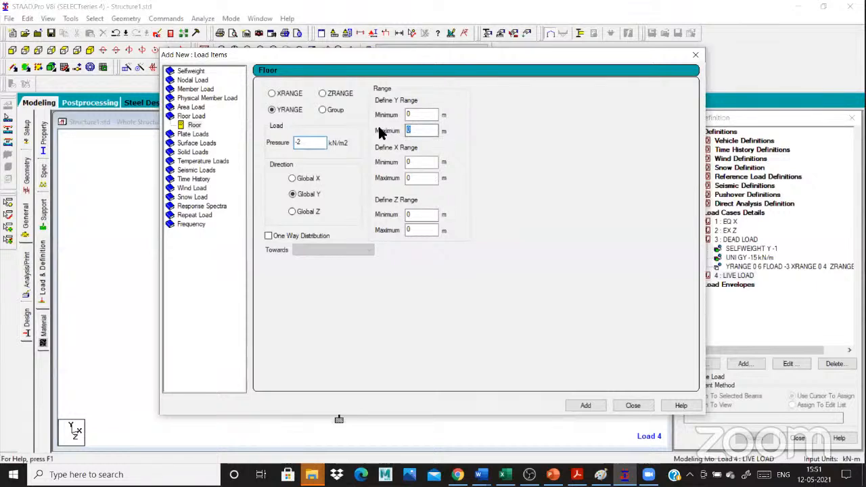
text(6)
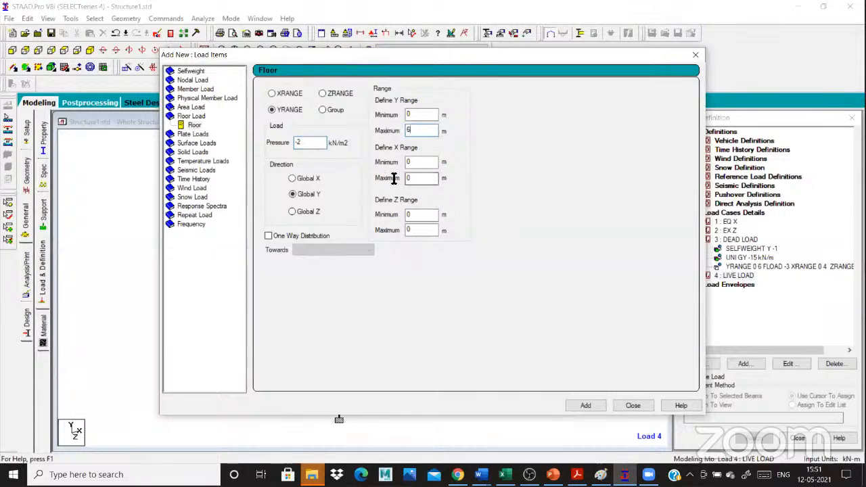
double_click(410, 178)
text(4)
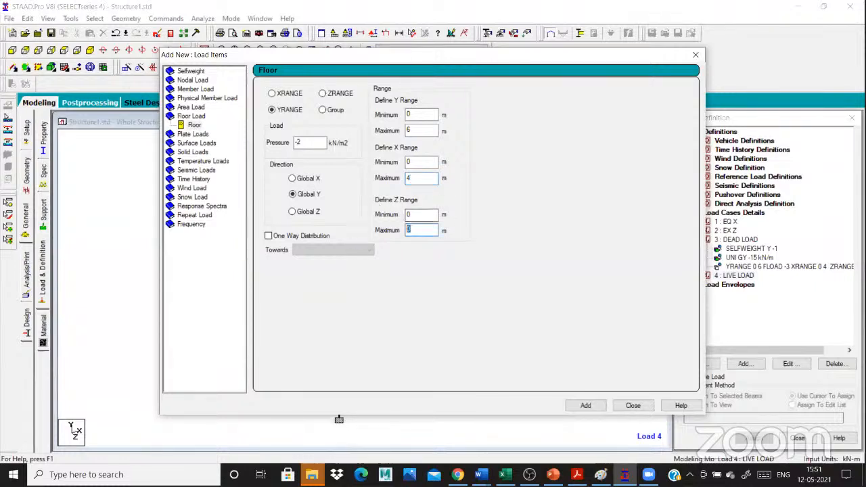
double_click(411, 230)
text(4)
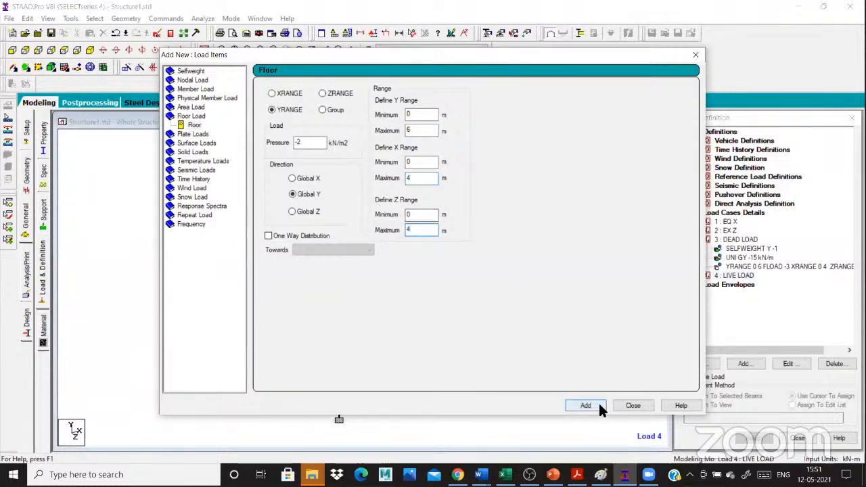
click(598, 404)
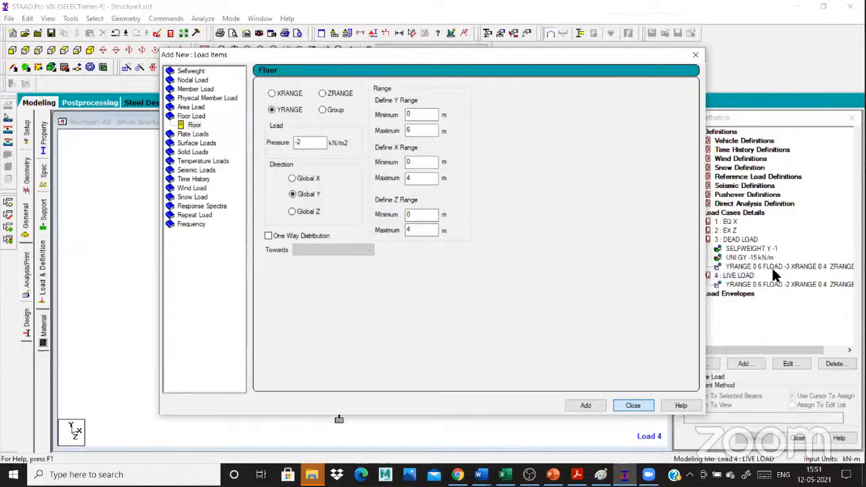
key(Return)
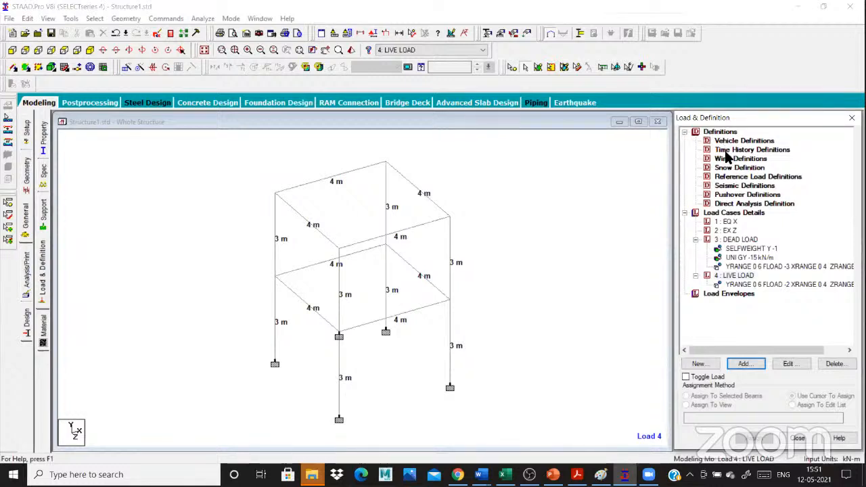
- Display the live floor load's distribution on both storeys of the frame and clear the member selection
key(Up)
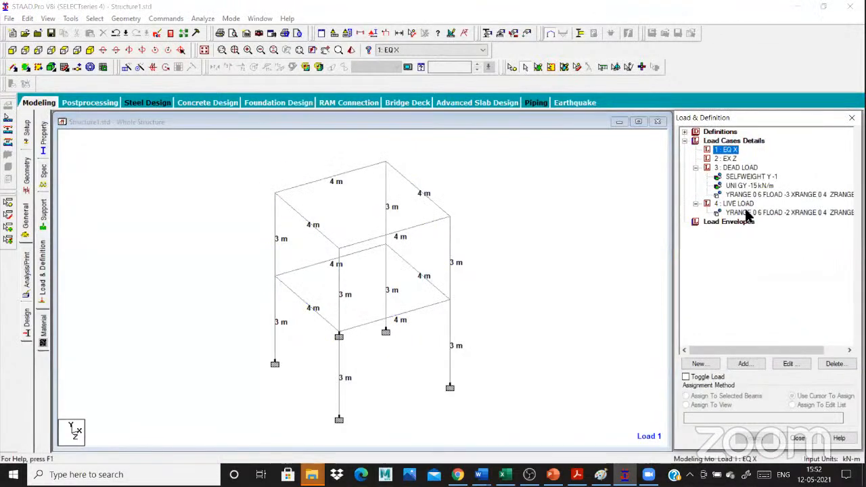
click(747, 212)
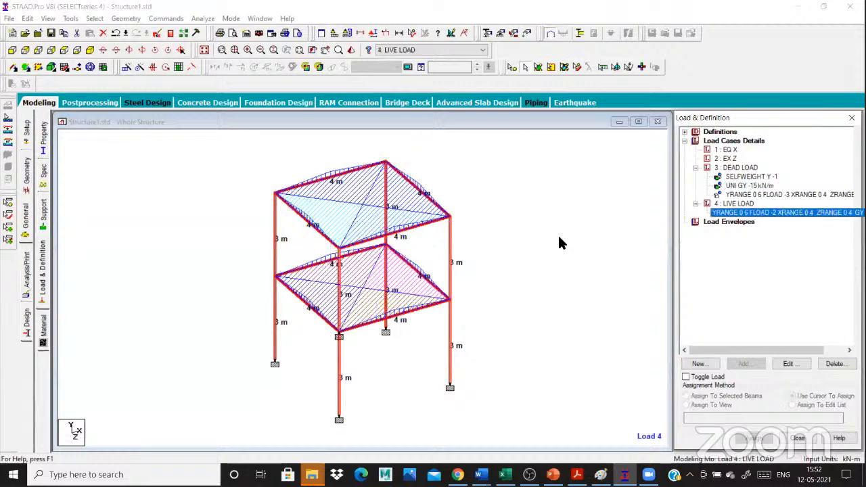
click(559, 242)
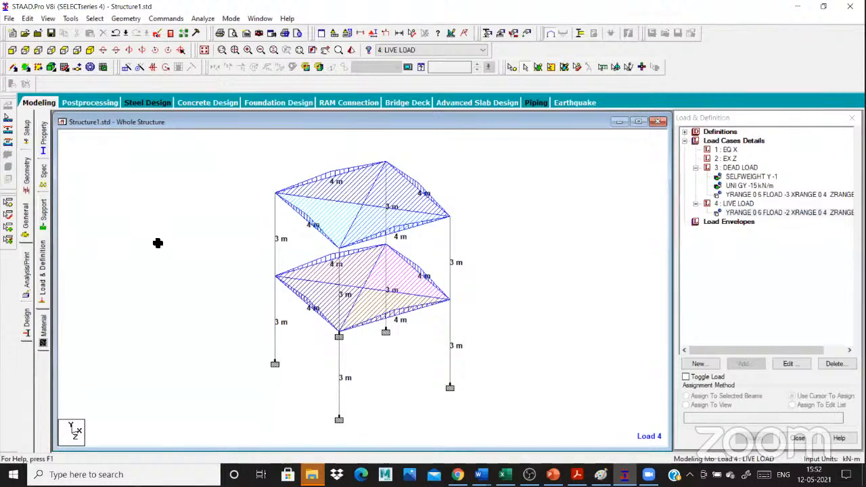
- Review the seismic parameters and the Table 8 imposed load percentages in the Excel worksheet, and return to STAAD.Pro
key(alt+Tab)
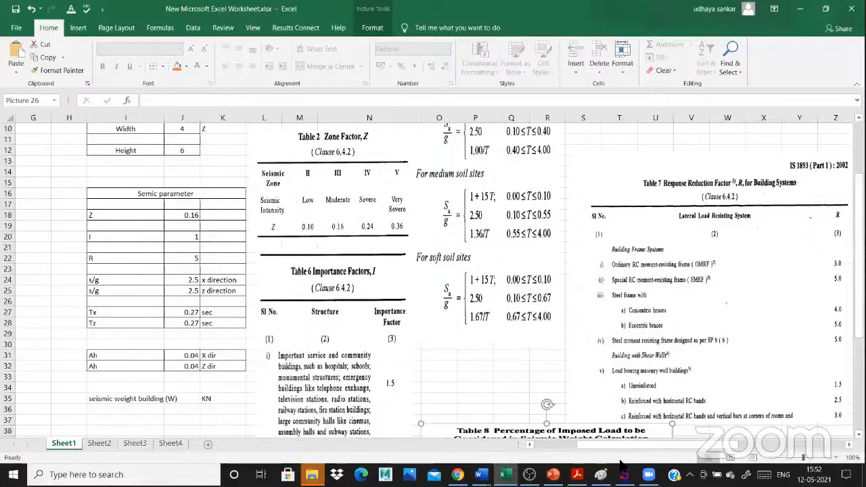
scroll(684, 132, down, 3)
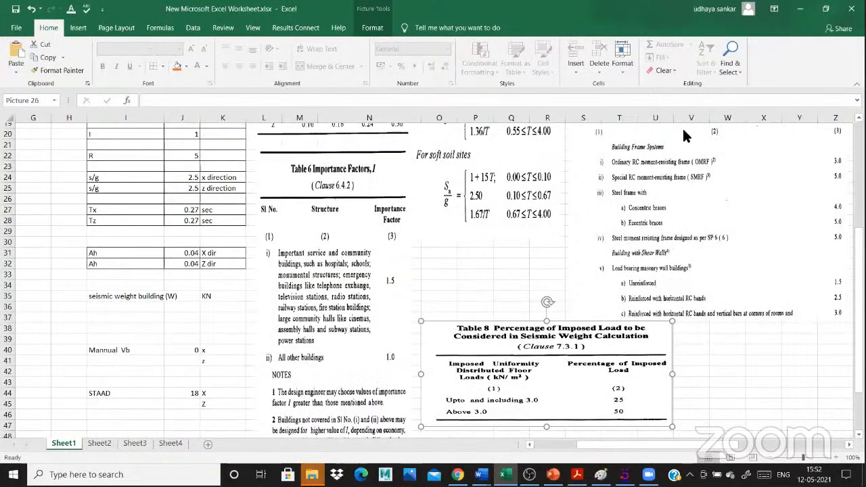
scroll(684, 134, up, 1)
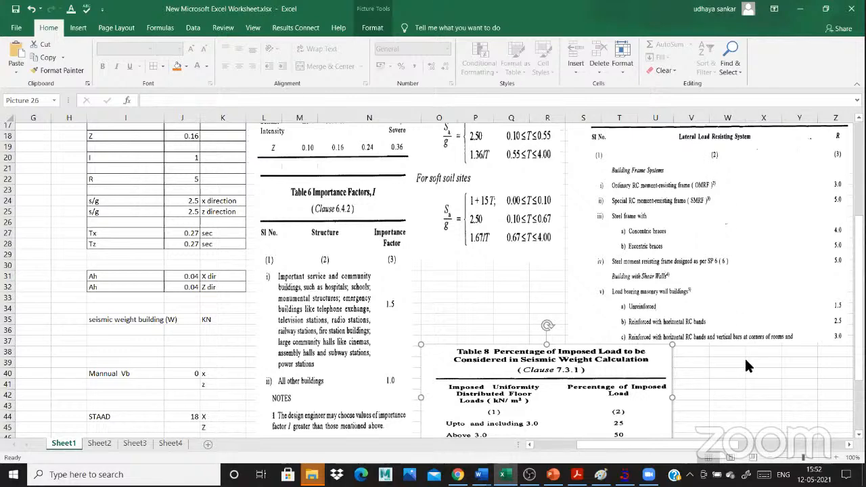
key(alt+Tab)
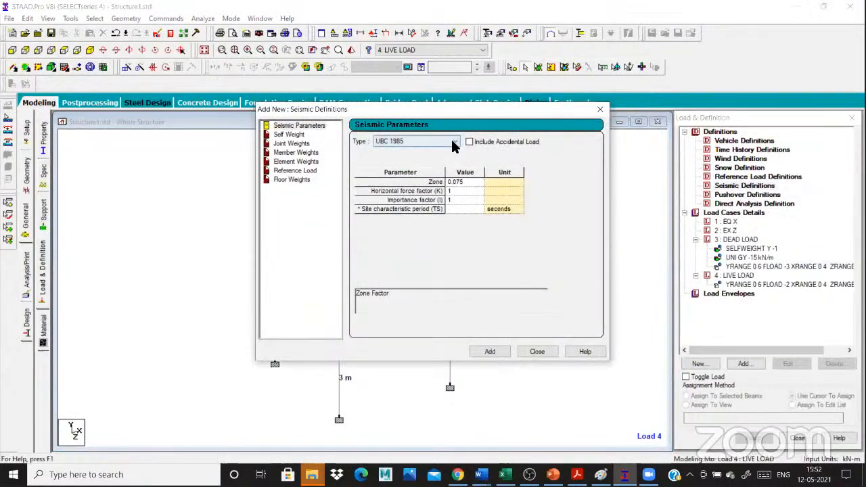
- Set the seismic definition type to IS 1893 - 2002/2005 and try to generate its parameters
click(454, 142)
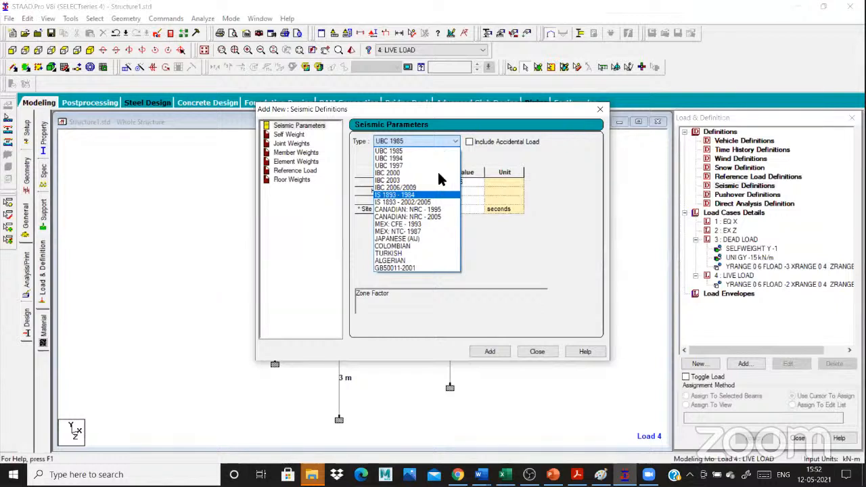
click(413, 202)
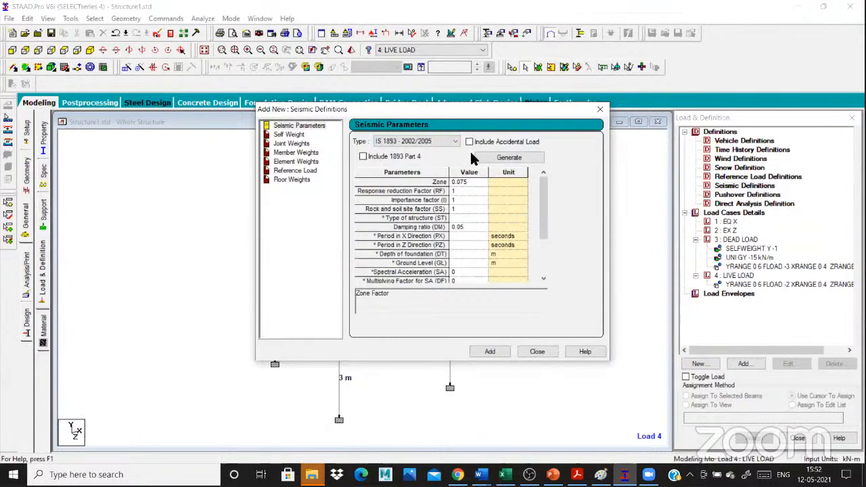
click(478, 157)
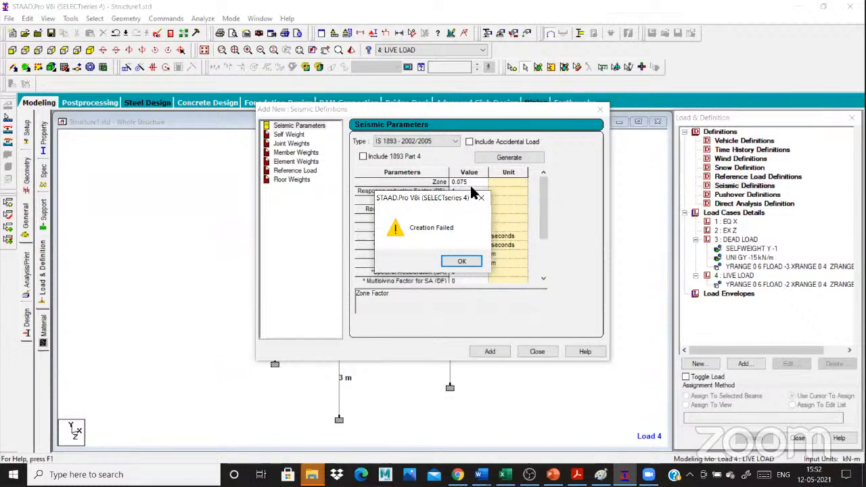
click(481, 197)
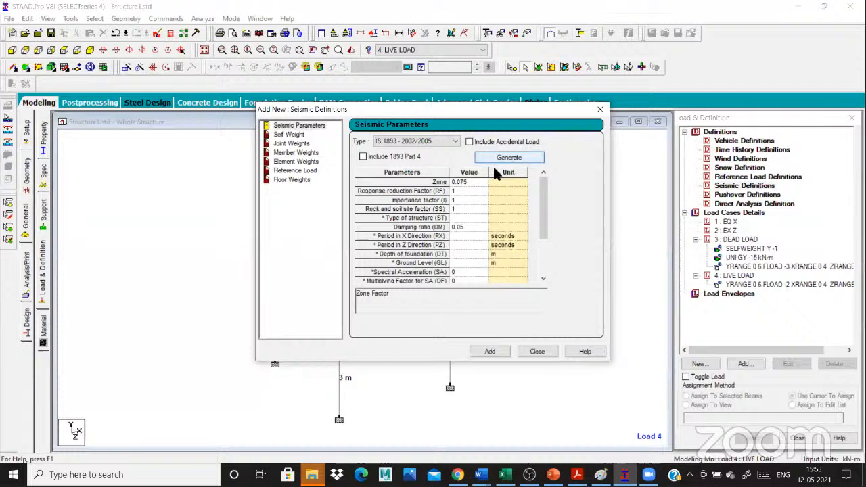
- Check the zone factor Z in the Excel worksheet and set the seismic definition's Zone to 0.16 in STAAD.Pro
click(432, 182)
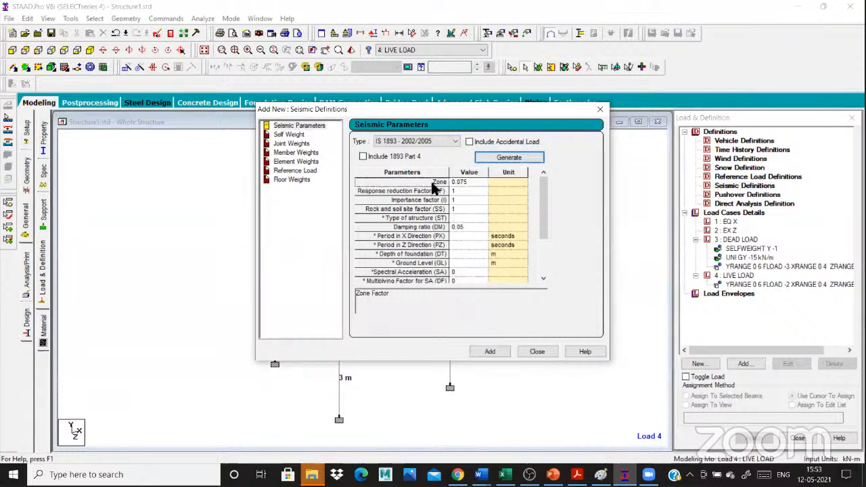
click(502, 467)
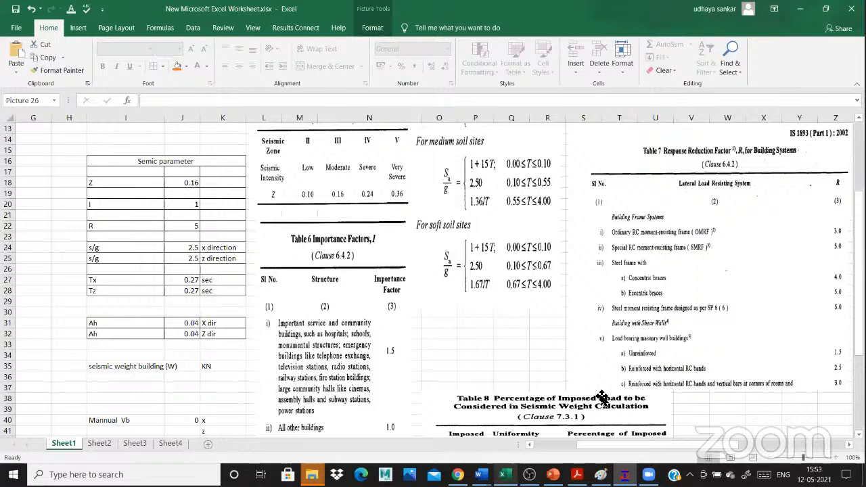
scroll(602, 398, up, 2)
key(Escape)
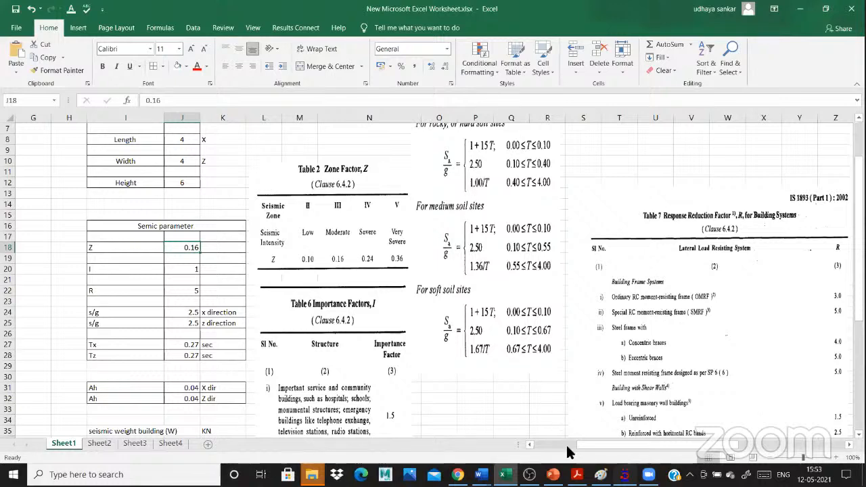
key(alt+Tab)
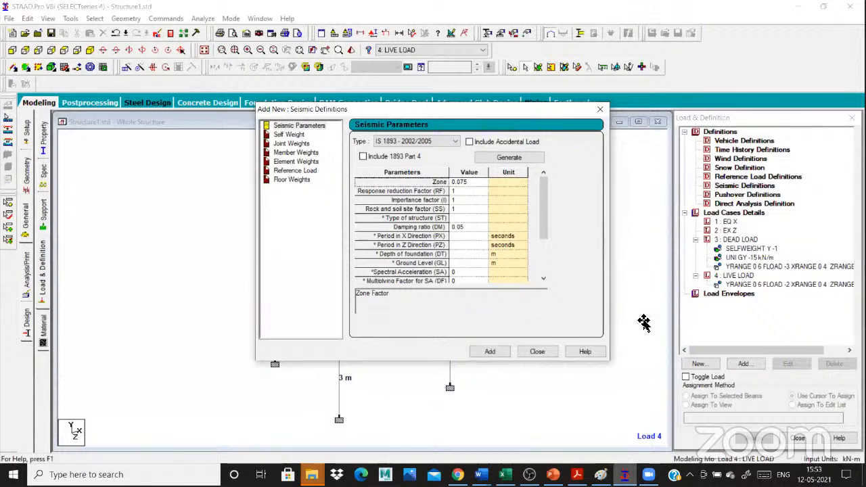
text(0.16)
key(Return)
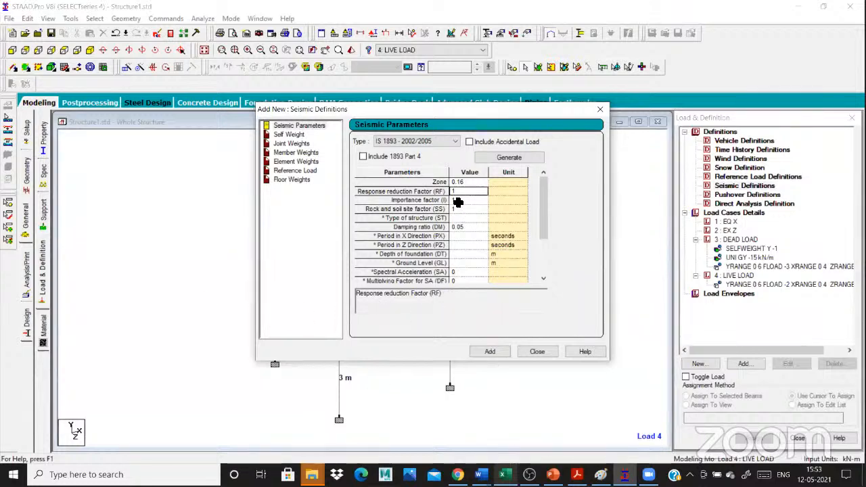
- Set the response reduction factor to 5 and the type of structure to 1, checking the IS 1893 tables in the Excel worksheet
key(alt+Tab)
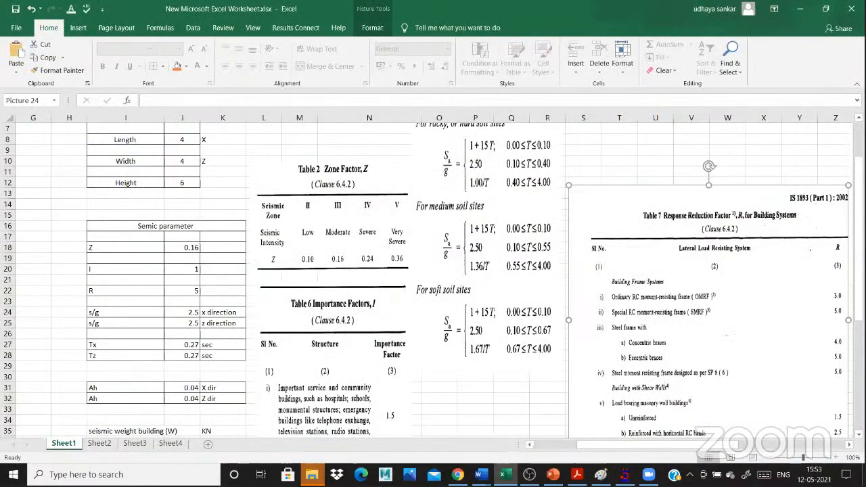
key(alt+Tab)
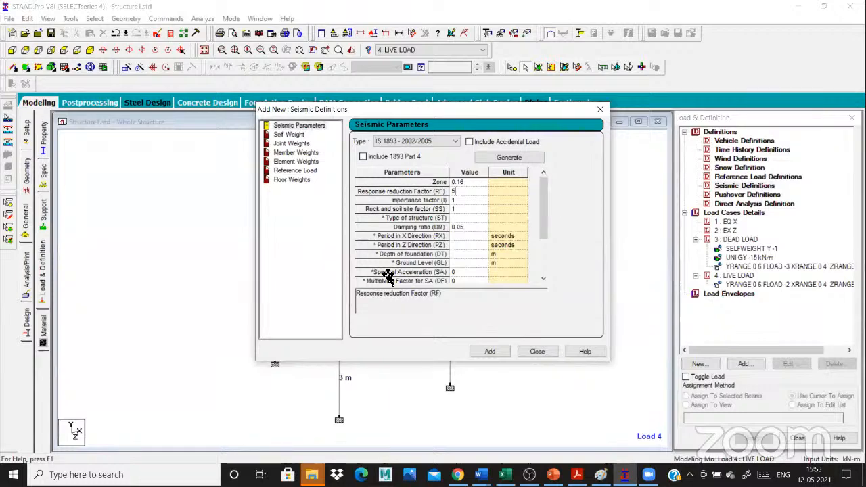
key(alt+Tab)
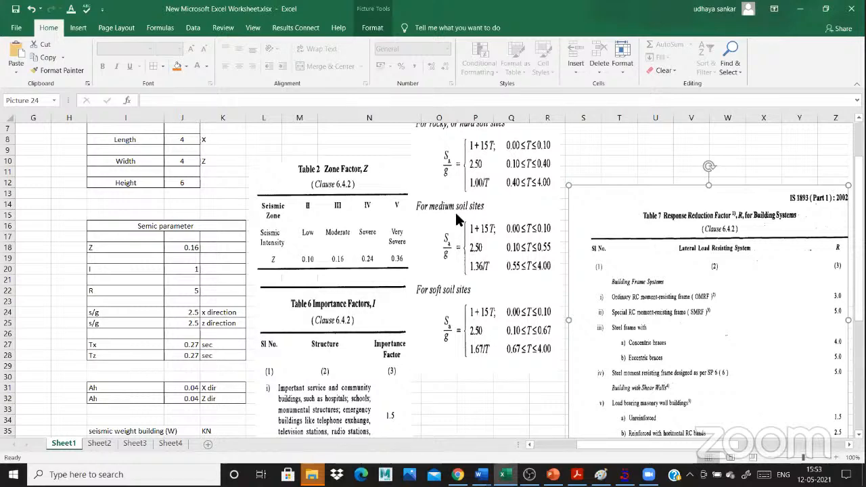
key(Escape)
scroll(456, 220, down, 5)
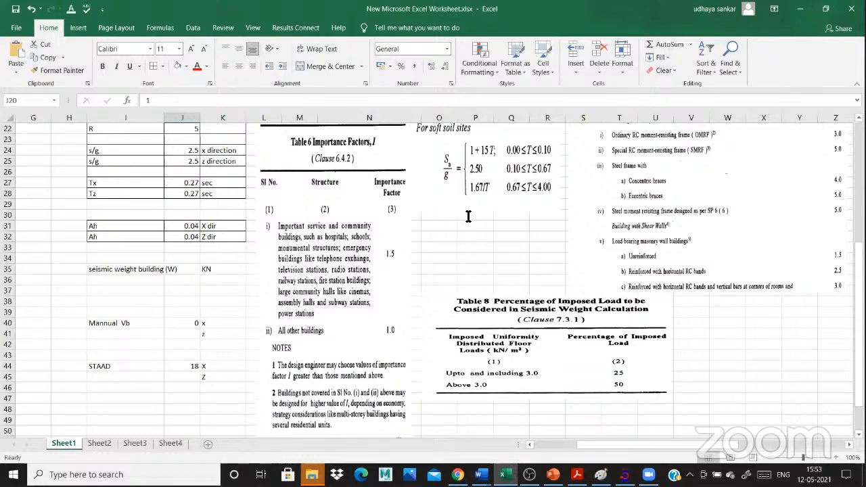
key(alt+Tab)
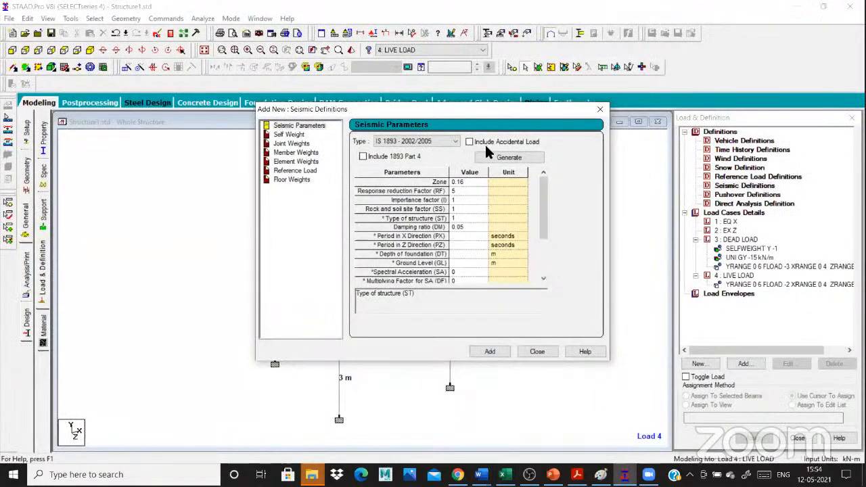
- Set the seismic periods in the X and Z directions to 0.27 seconds each
click(468, 227)
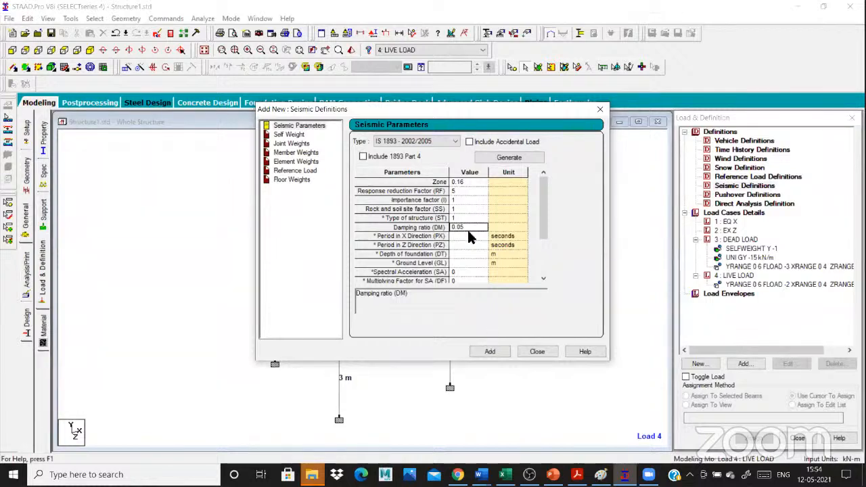
click(468, 234)
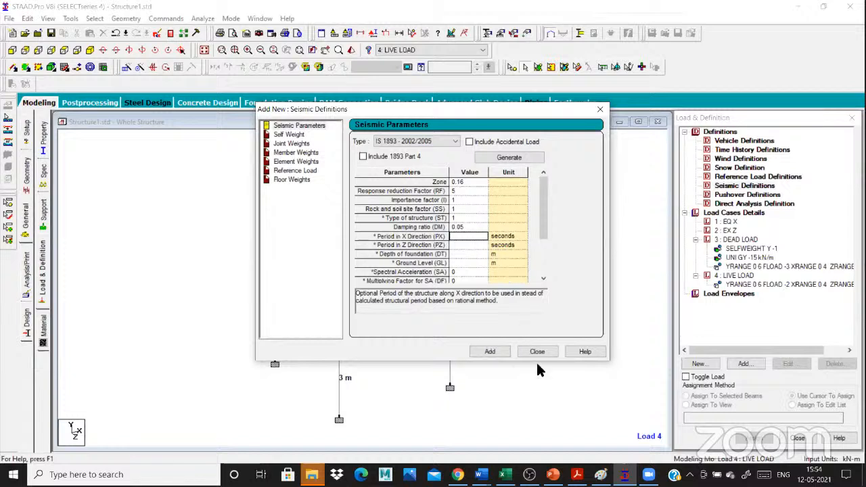
click(554, 475)
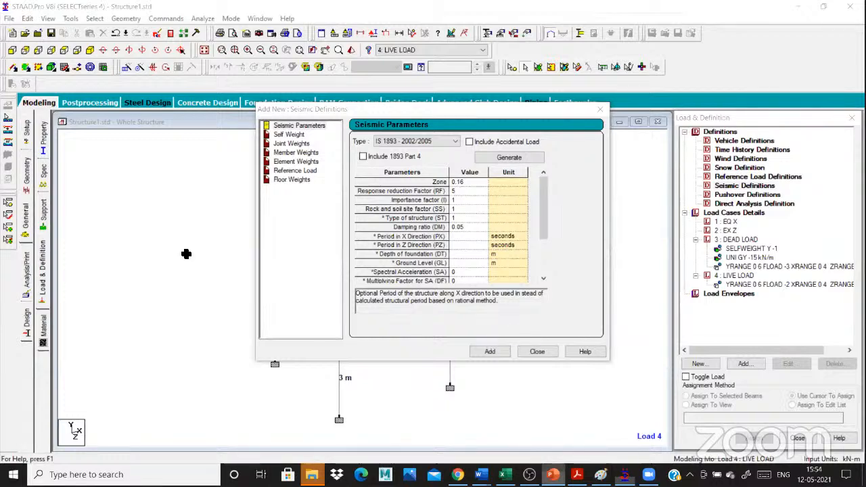
key(alt+Tab)
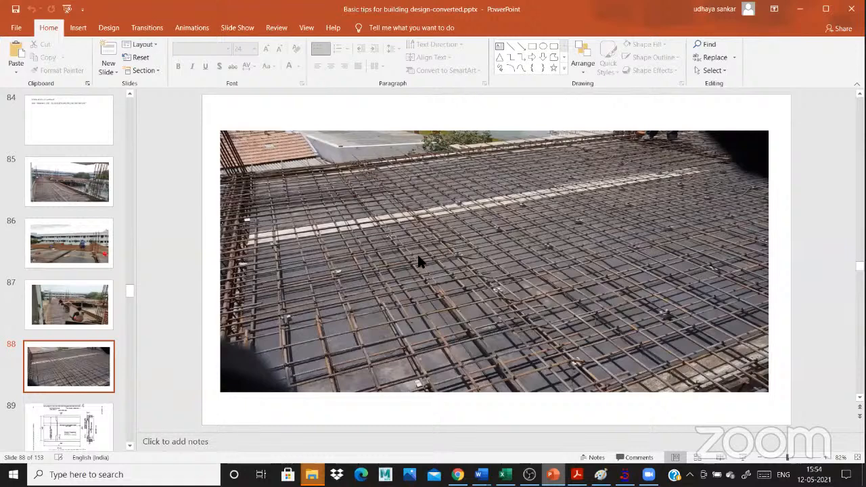
key(alt+Tab)
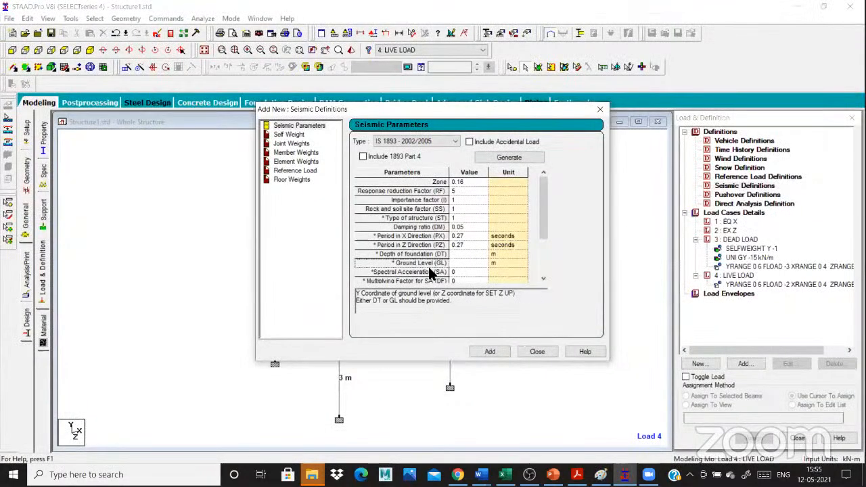
- Review the zone, response reduction, importance and soil site factors, and add the IS 1893 seismic definition to the model
click(439, 184)
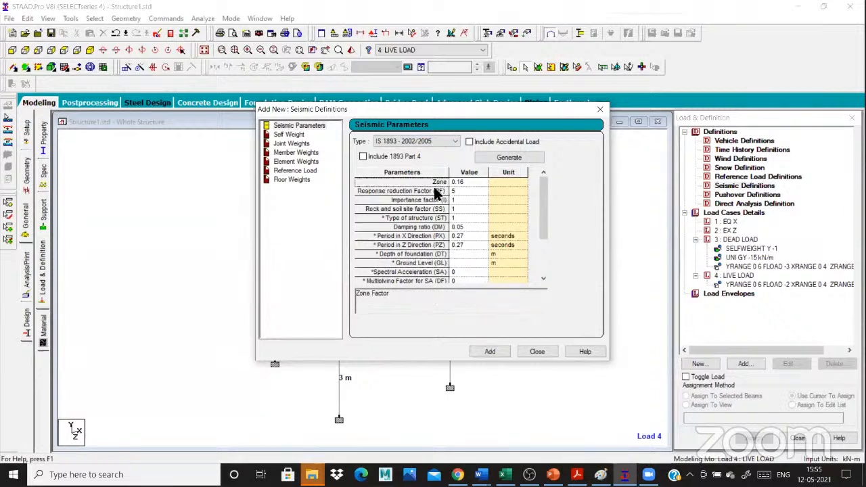
click(434, 191)
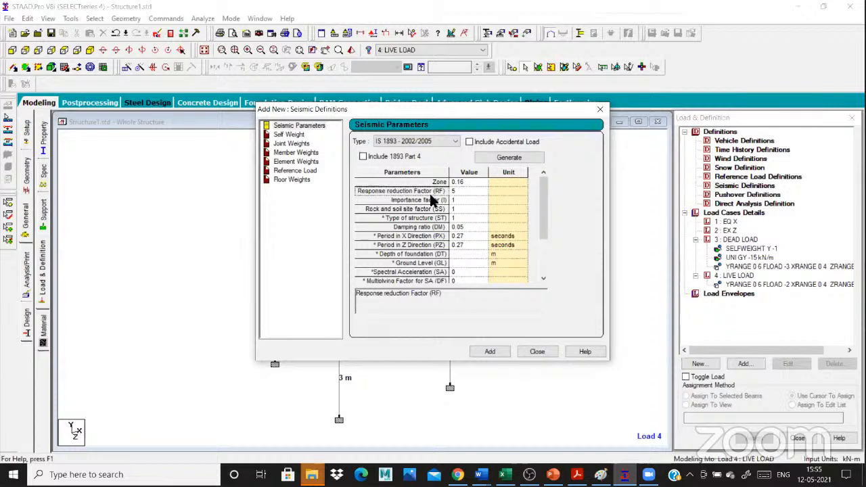
click(429, 199)
click(428, 211)
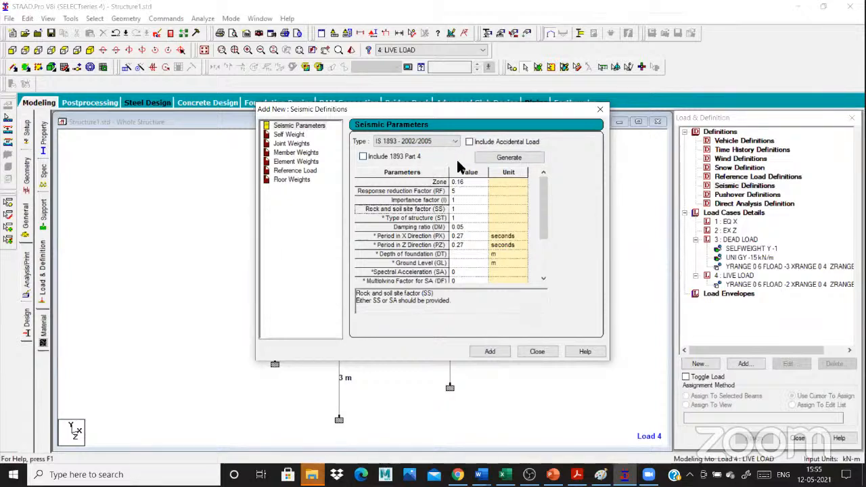
click(501, 353)
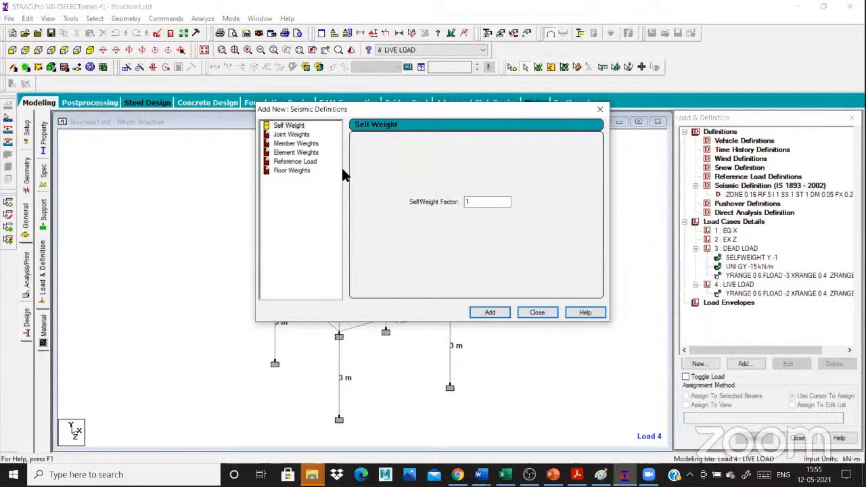
- Examine the self weight, member weight, reference load and floor weight options for the seismic definition, leaving without adding any, and select its parameter entry
click(285, 126)
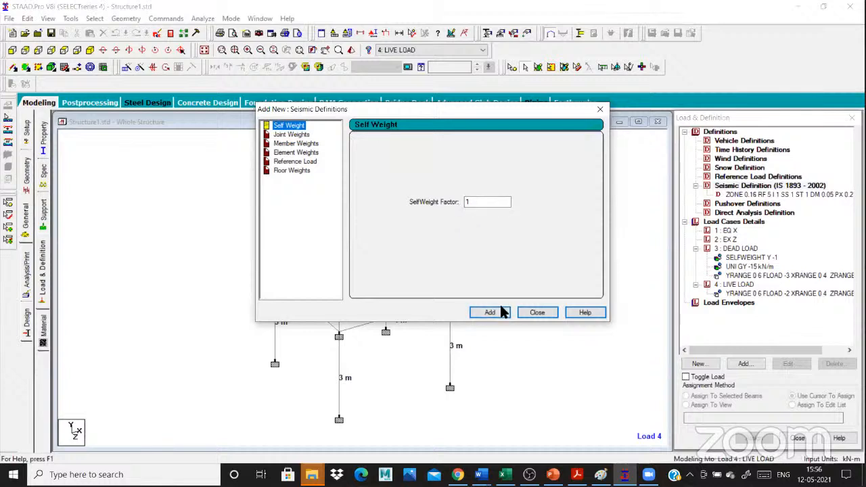
click(296, 143)
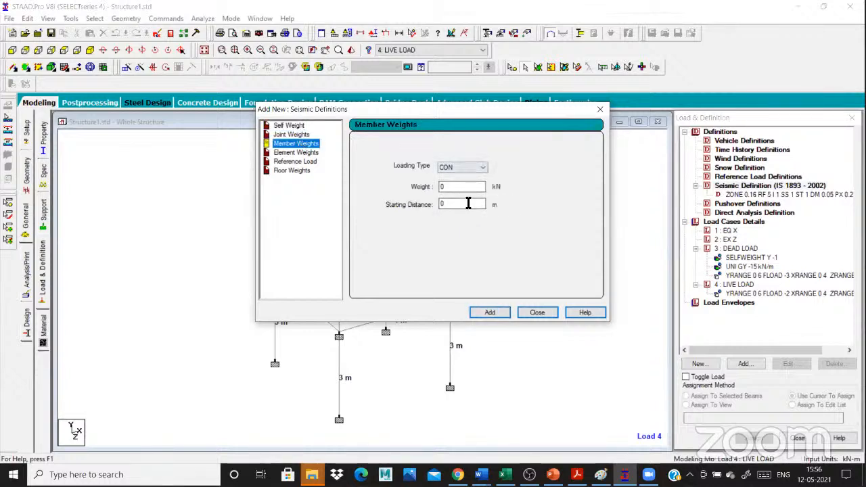
click(293, 171)
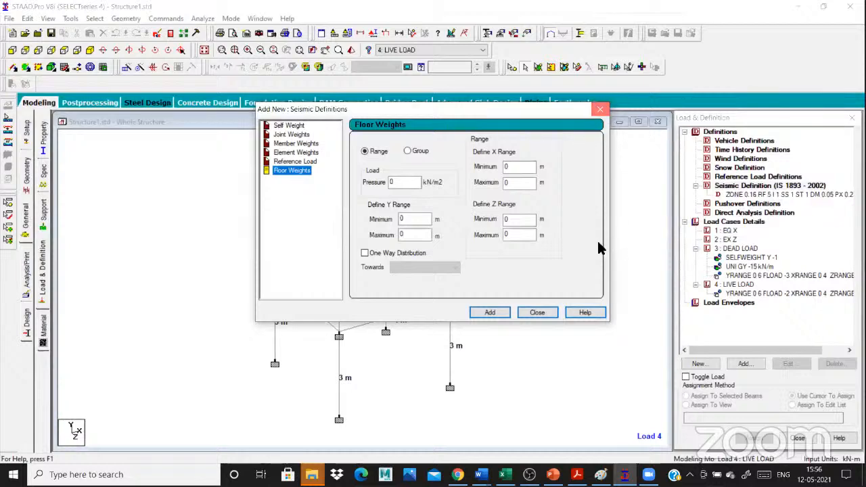
click(600, 109)
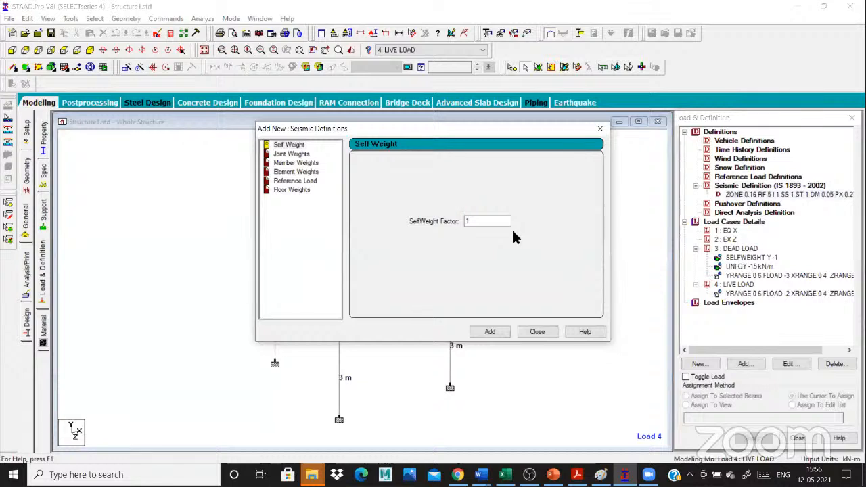
click(293, 180)
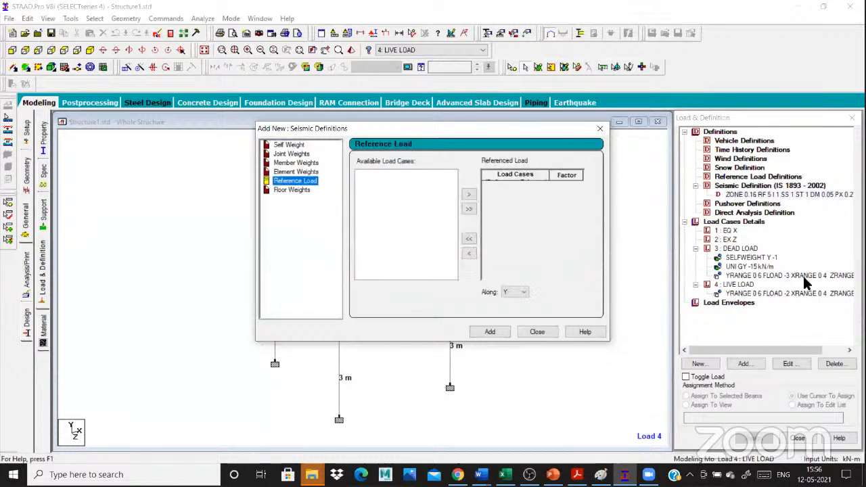
key(Down)
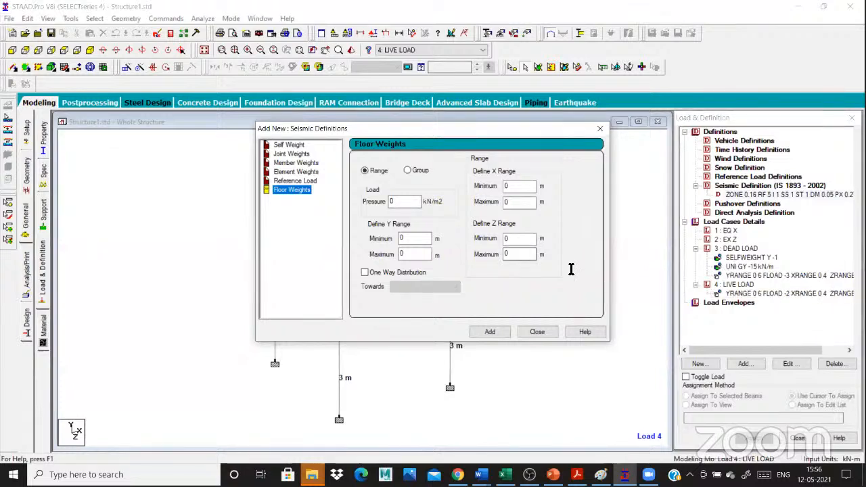
click(600, 129)
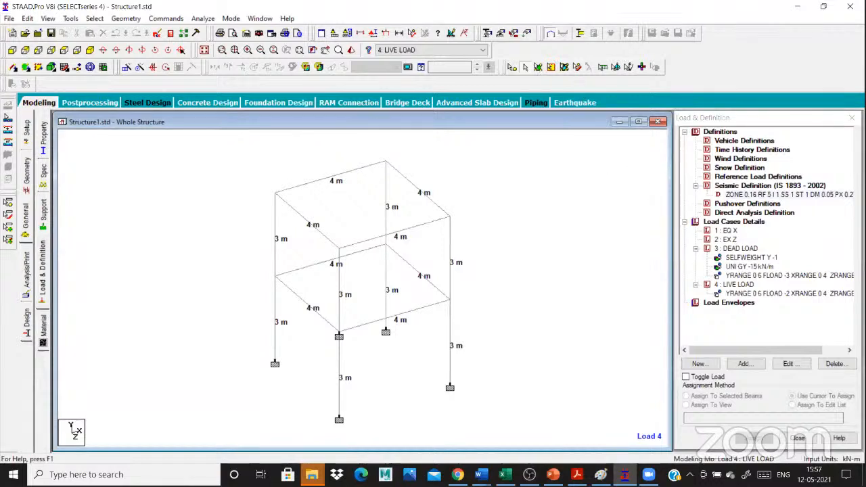
click(725, 193)
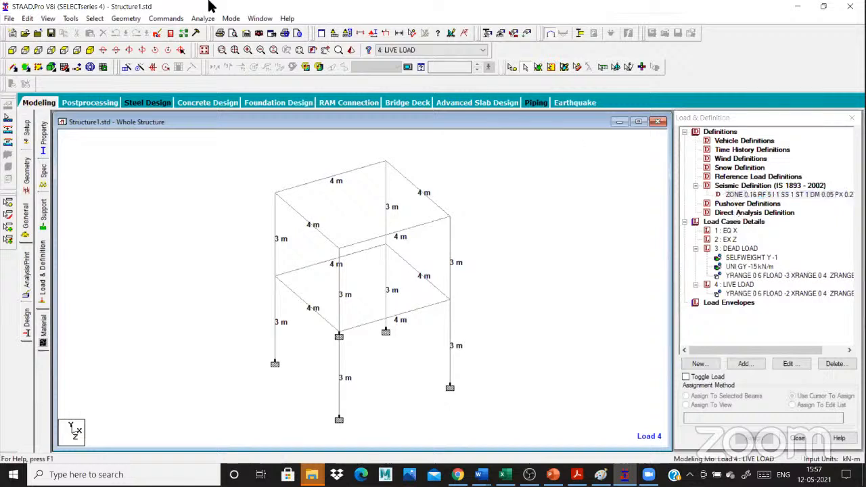
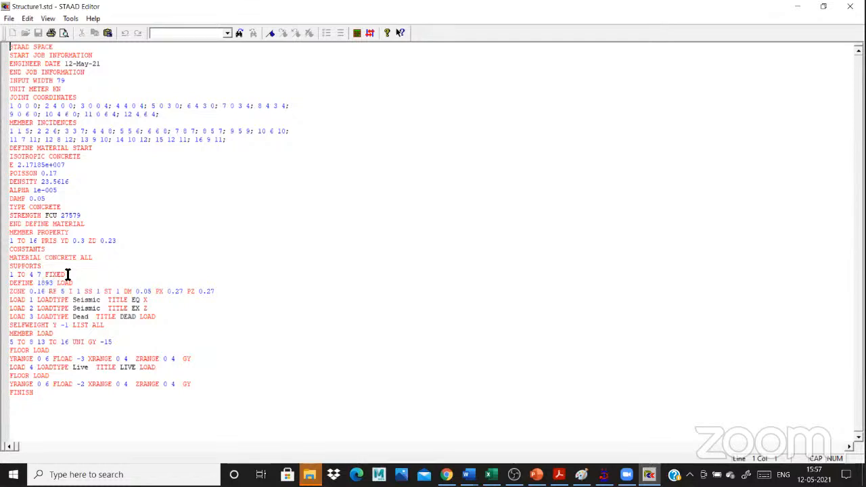
- Insert a comment line of asterisks below the "1 TO 4 7 FIXED" support line in the input file
click(70, 275)
key(Return)
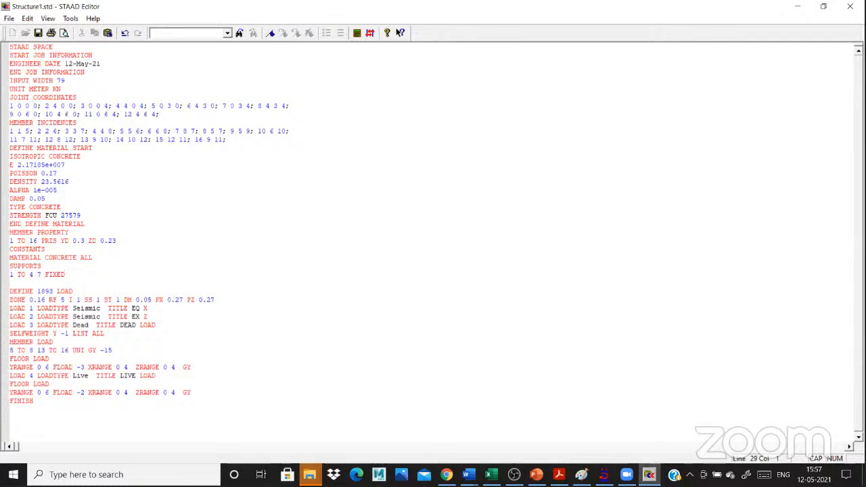
text(********************************************************)
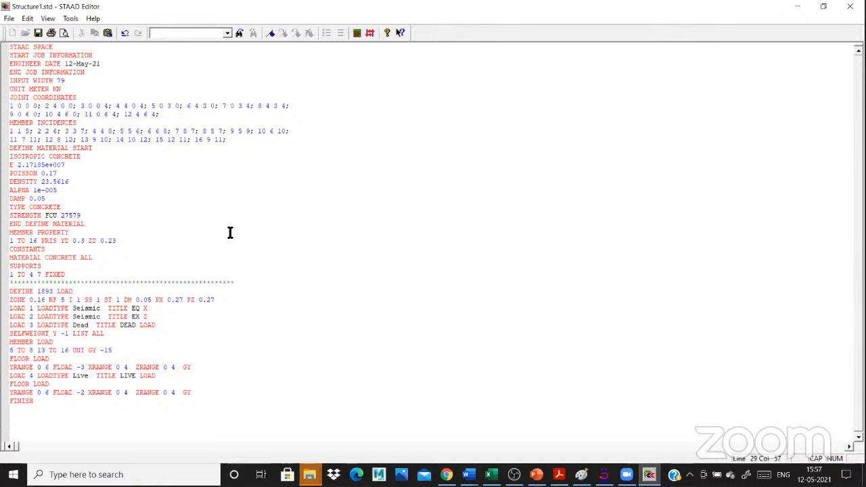
text(****************)
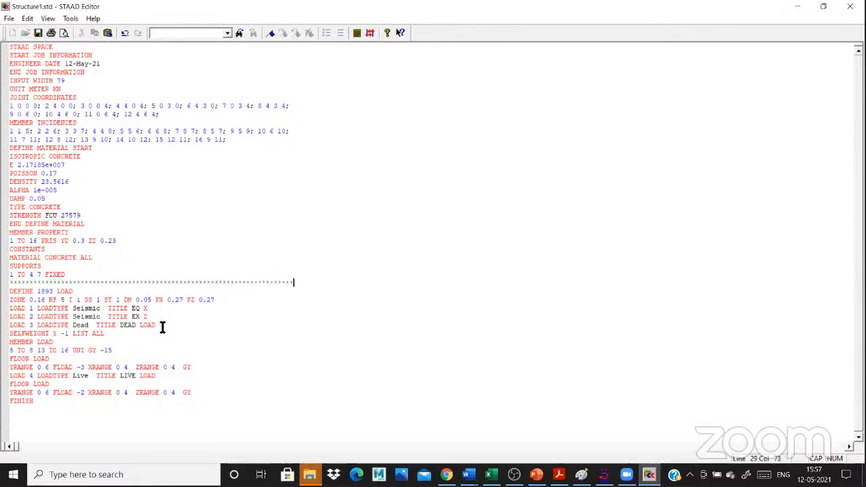
- Insert a second comment line of asterisks between the ZONE parameter line and LOAD 1 to separate the seismic definition
click(162, 326)
shift+click(12, 311)
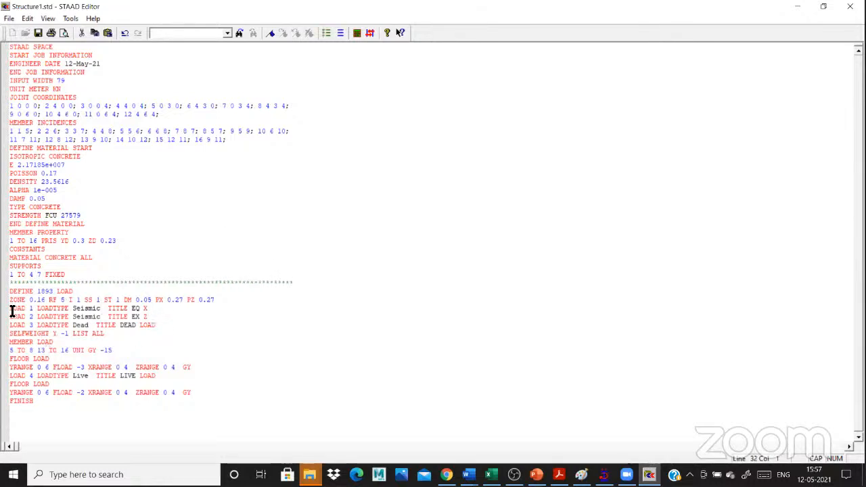
click(12, 312)
key(Return)
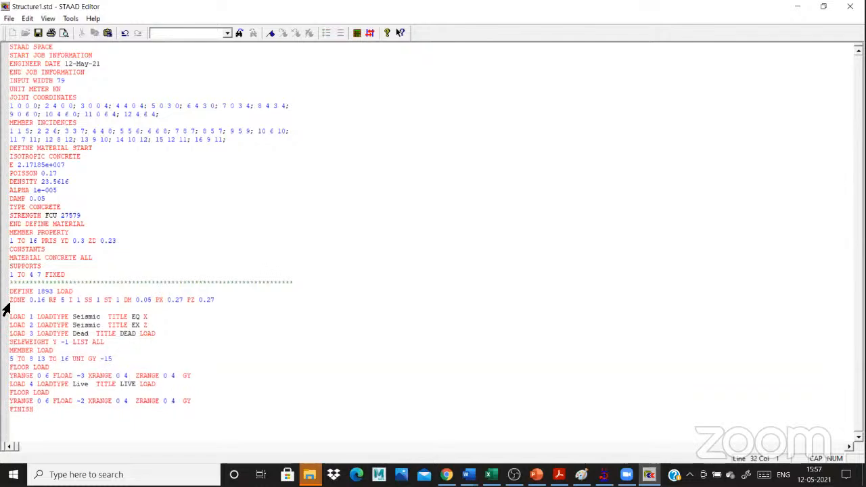
text(***********************************************************************)
drag(58, 288, 53, 285)
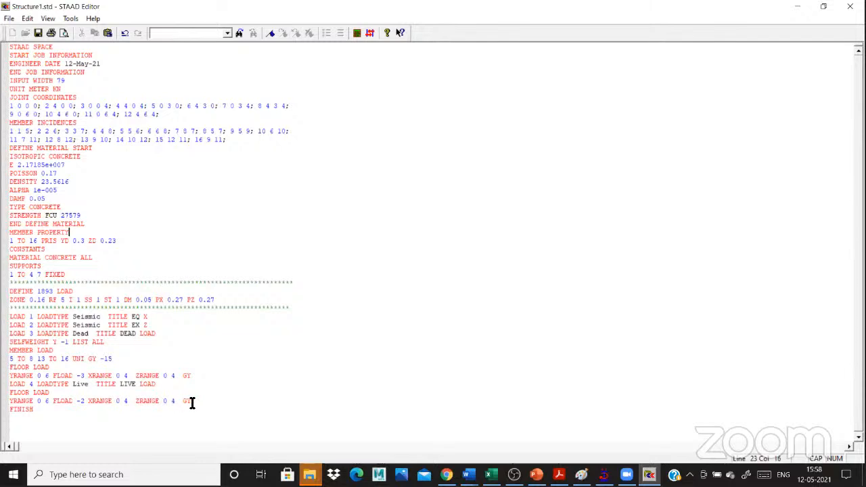
- Copy the LOAD 3 dead load and LOAD 4 live load commands and paste them below the ZONE line of the 1893 definition
drag(191, 402, 11, 332)
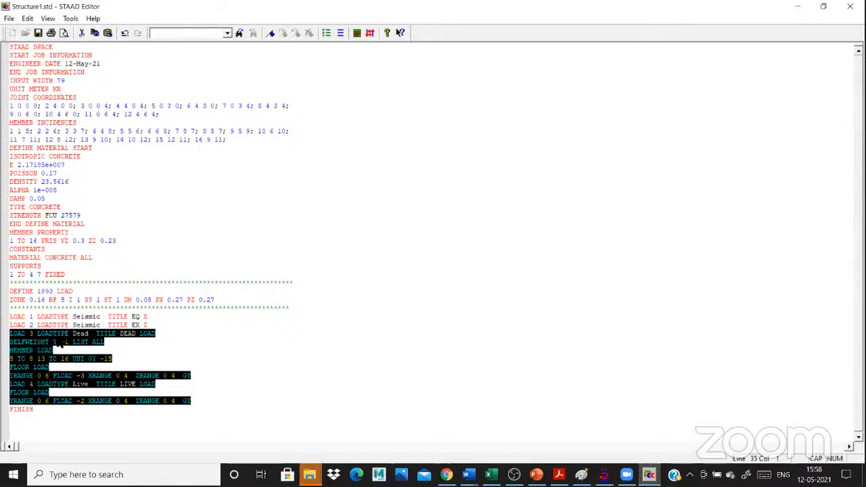
right_click(62, 346)
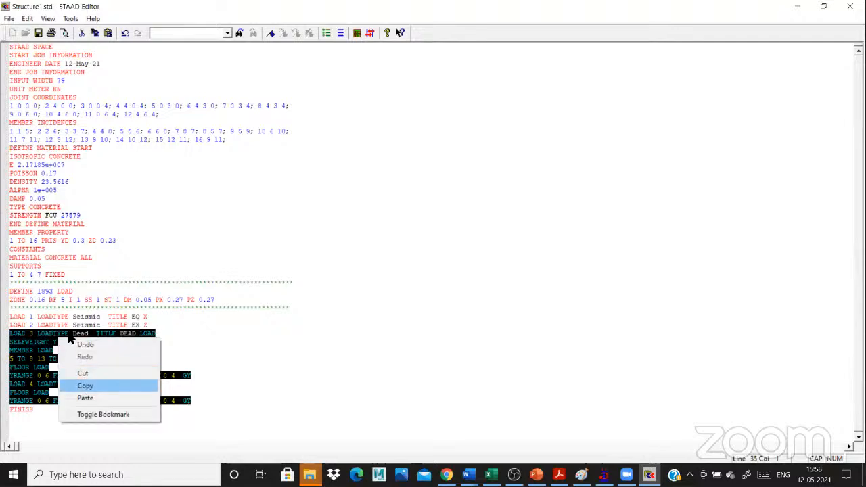
click(88, 386)
click(18, 306)
key(Return)
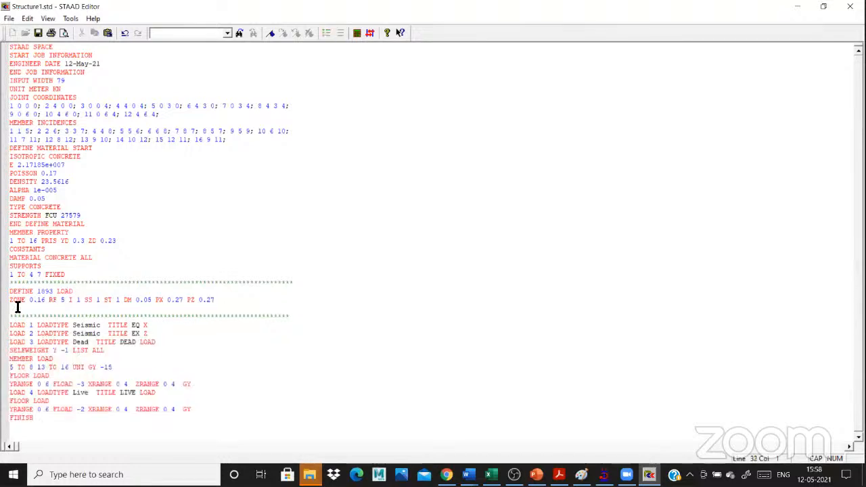
right_click(12, 308)
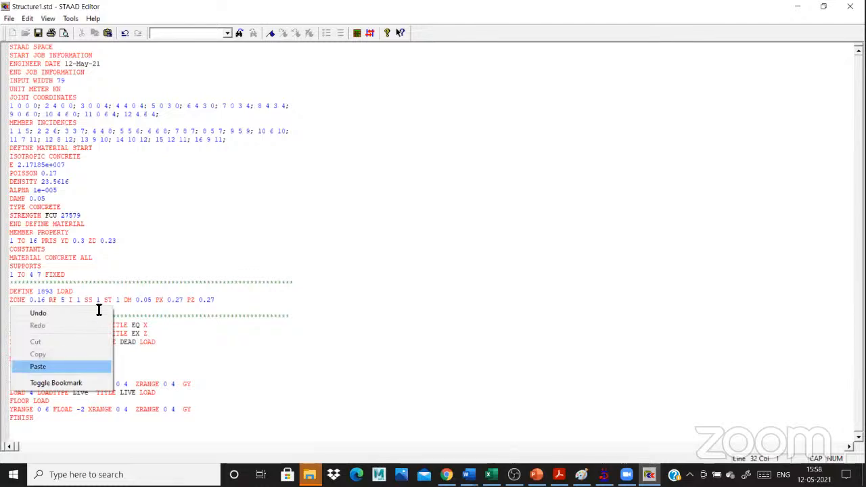
key(Return)
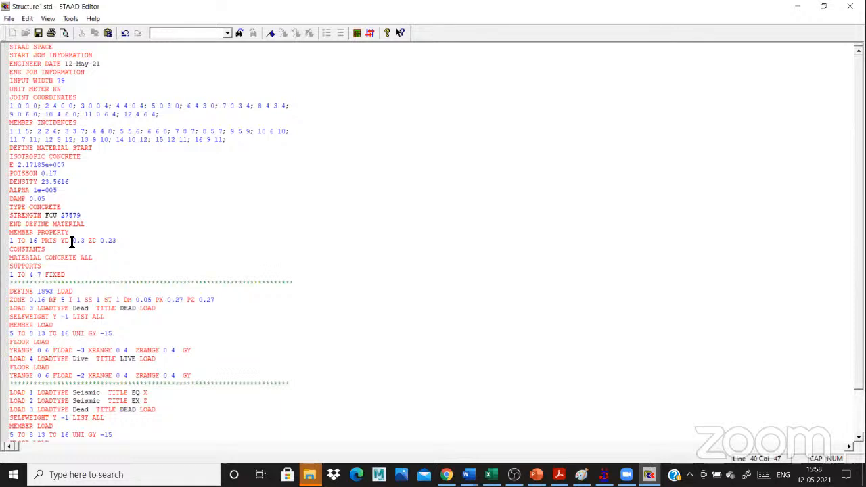
- Delete the LOAD 3 dead load title line from the commands pasted into the 1893 definition
scroll(163, 233, down, 3)
drag(164, 234, 11, 234)
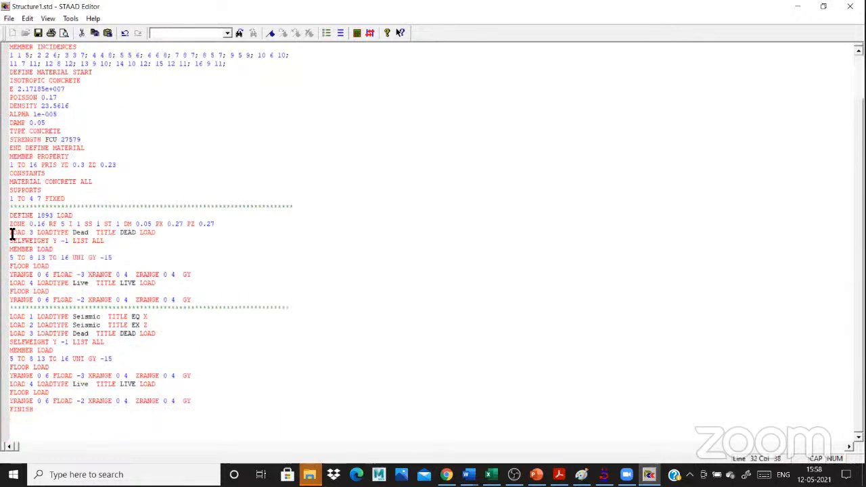
key(BackSpace)
key(BackSpace)
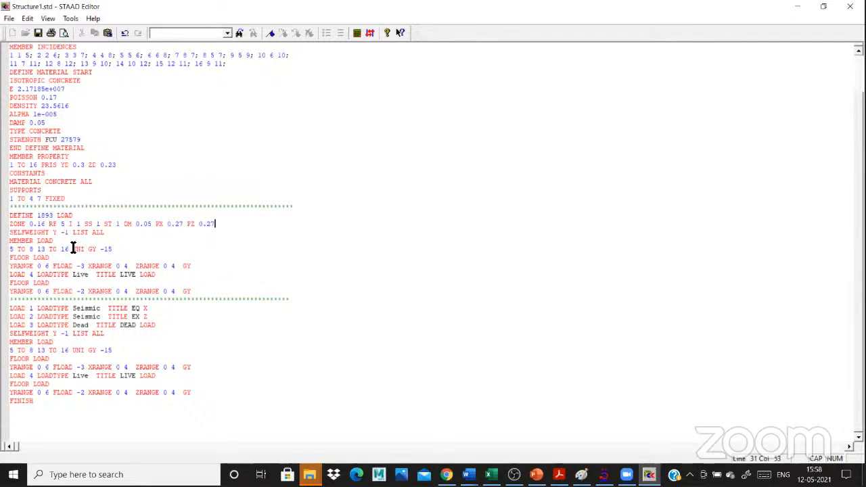
- Change the self weight command in the 1893 definition to "SELFWEIGHT 1 LIST ALL", removing its Y direction and minus sign
click(57, 235)
key(BackSpace)
drag(60, 238, 60, 233)
click(60, 233)
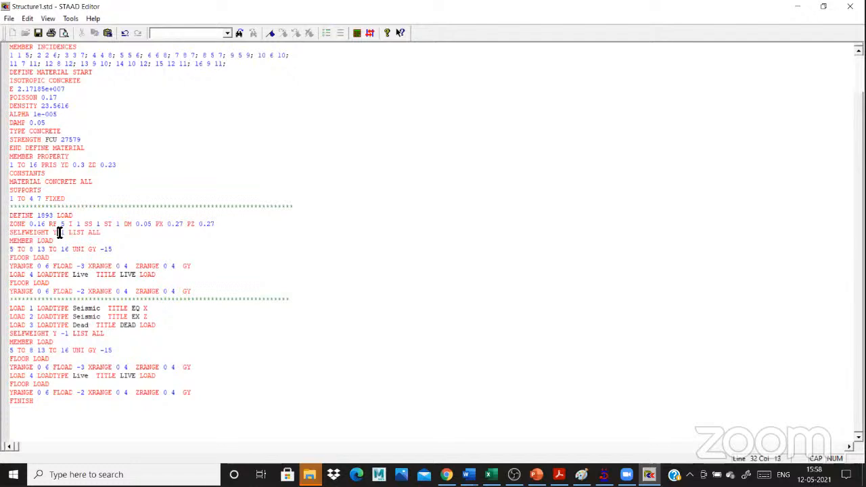
key(BackSpace)
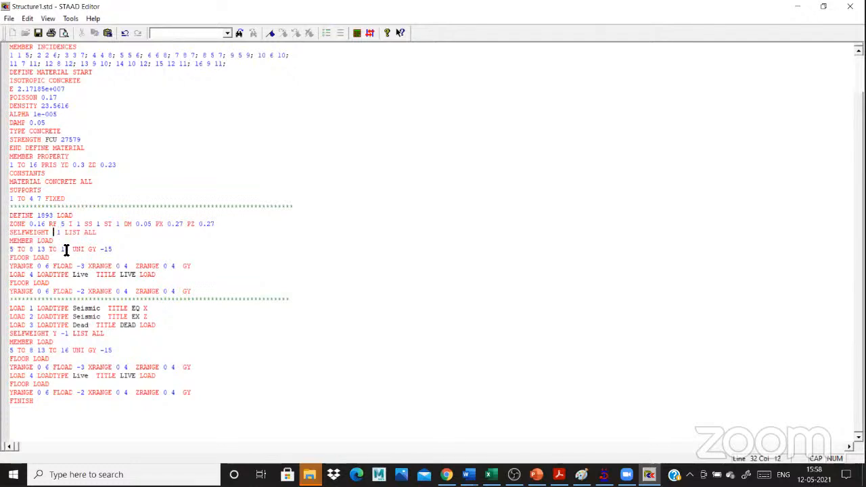
- Convert the pasted MEMBER LOAD to MEMBER WEIGHT and set its uniform value to a positive 15 without the GY direction
click(55, 242)
key(BackSpace)
key(BackSpace)
key(BackSpace)
text(WEIGHT)
key(Down)
key(End)
key(Left)
key(Left)
key(BackSpace)
key(Left)
key(BackSpace)
key(BackSpace)
- Rename the first pasted FLOOR LOAD heading "FLOOR WEIGT" and change its range line to FLOAD 3 without the GY direction
double_click(48, 257)
text(WEIGT)
click(82, 268)
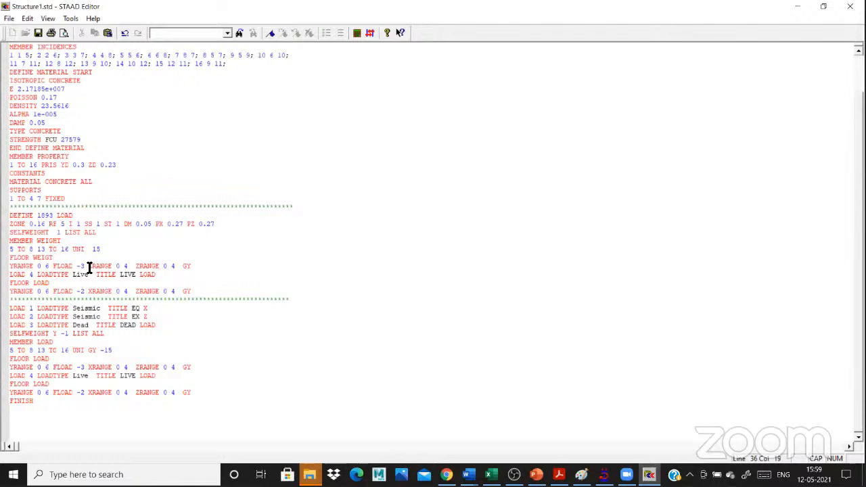
key(BackSpace)
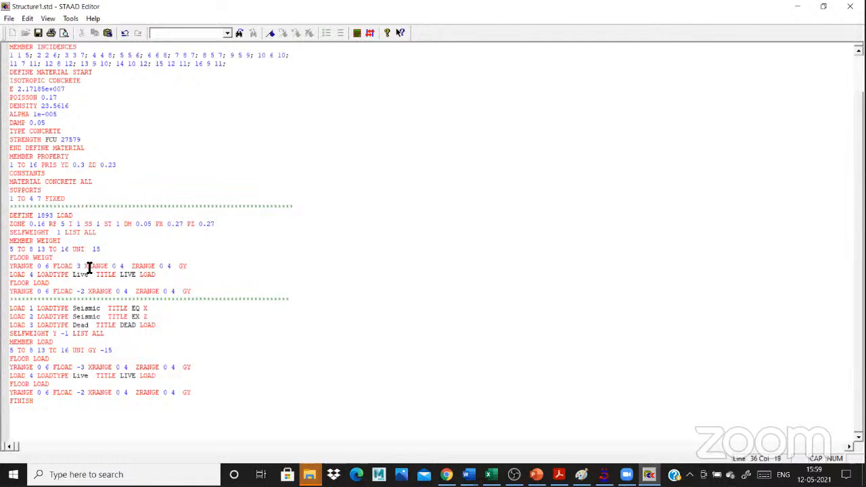
click(190, 270)
key(BackSpace)
key(BackSpace)
key(BackSpace)
- Replace the pasted LOAD 4 title line with a short asterisk comment and rename the floor load heading below it FLOOR WEIGHT
drag(80, 278, 10, 282)
key(BackSpace)
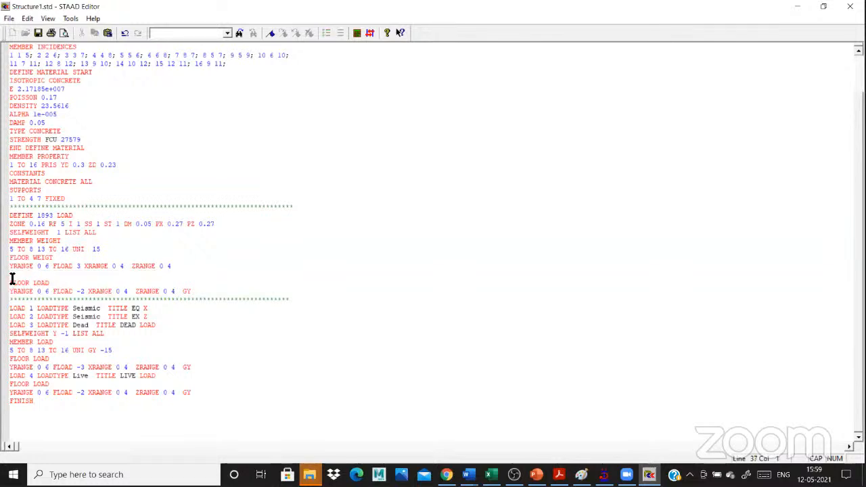
text(*****)
click(55, 279)
click(55, 283)
key(BackSpace)
key(BackSpace)
text(WEIGHT)
click(384, 346)
scroll(68, 270, down, 1)
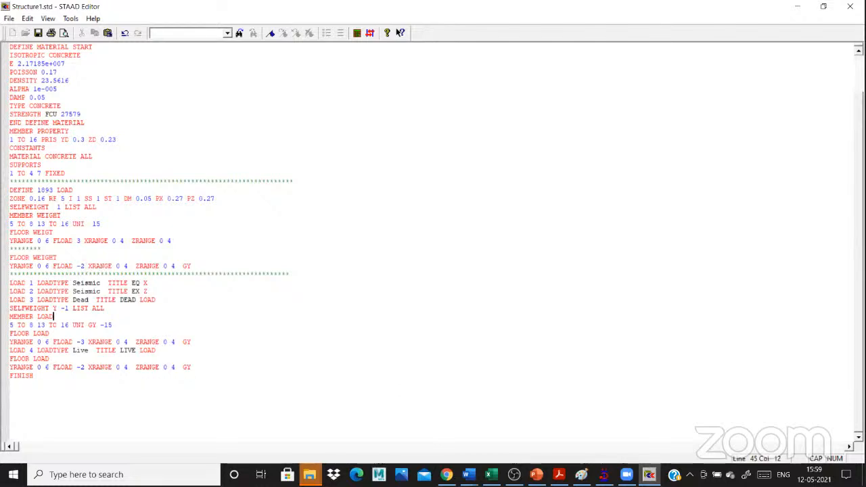
- Save the edited Structure1.std input file and return to the STAAD.Pro model window
click(492, 475)
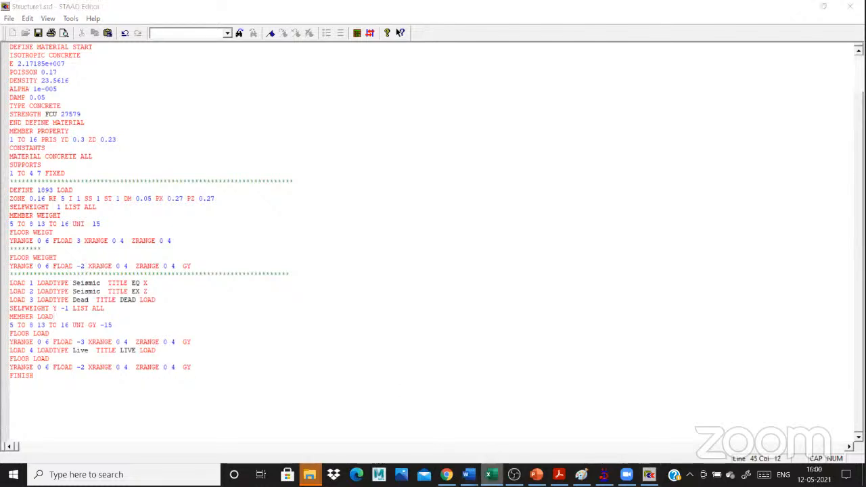
click(788, 8)
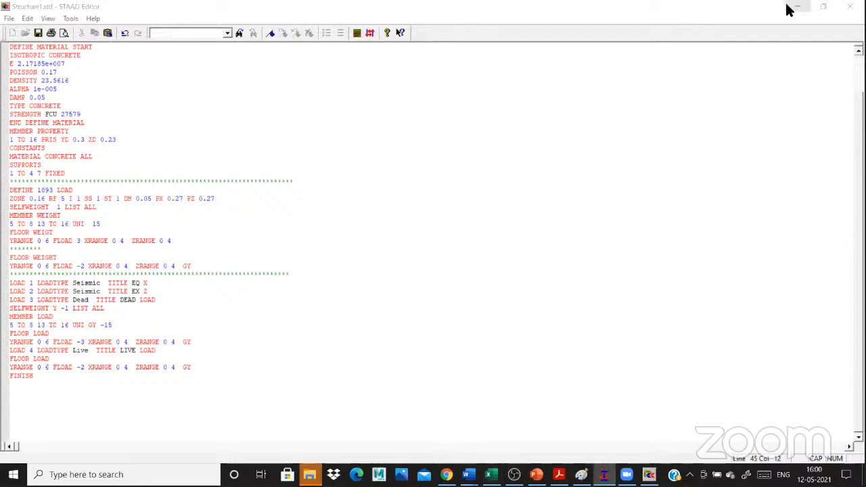
click(789, 9)
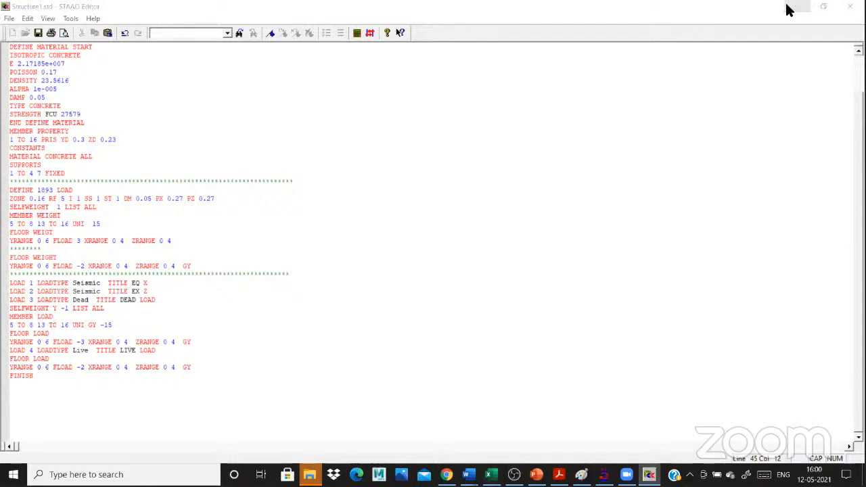
click(533, 197)
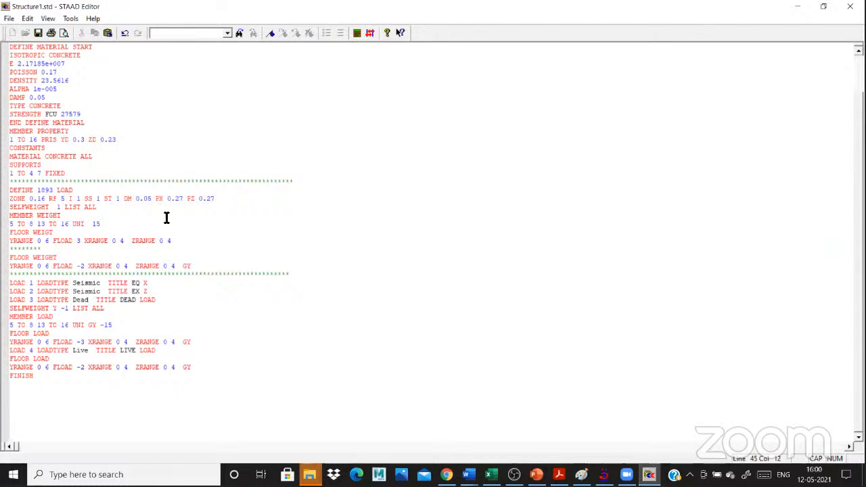
click(38, 34)
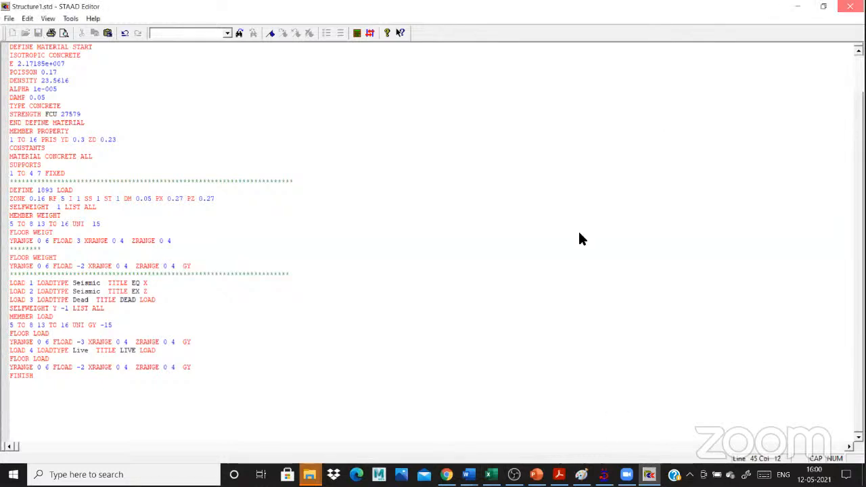
key(alt+Tab)
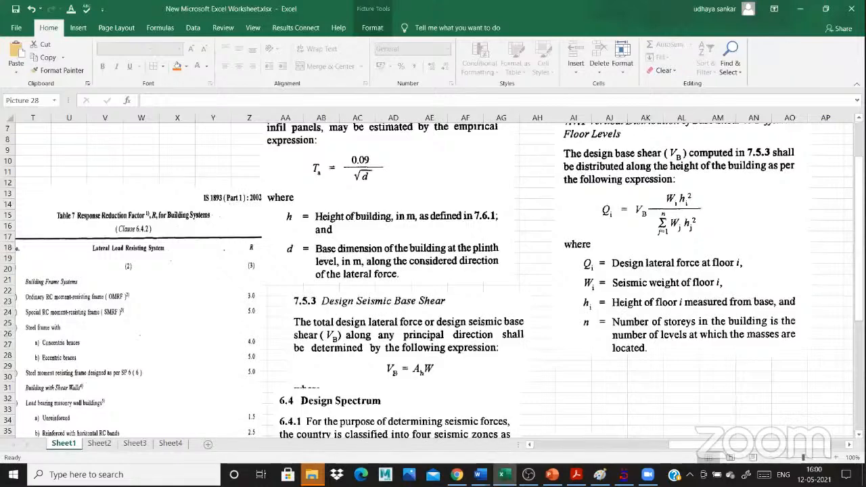
key(alt+Tab)
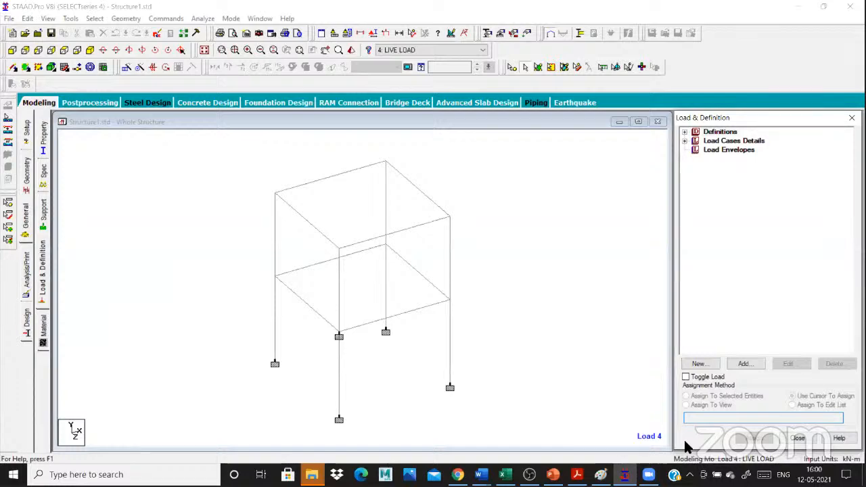
- Examine Table 8 on the percentage of imposed load for seismic weight in the Excel worksheet, and return to STAAD.Pro
key(alt+Tab)
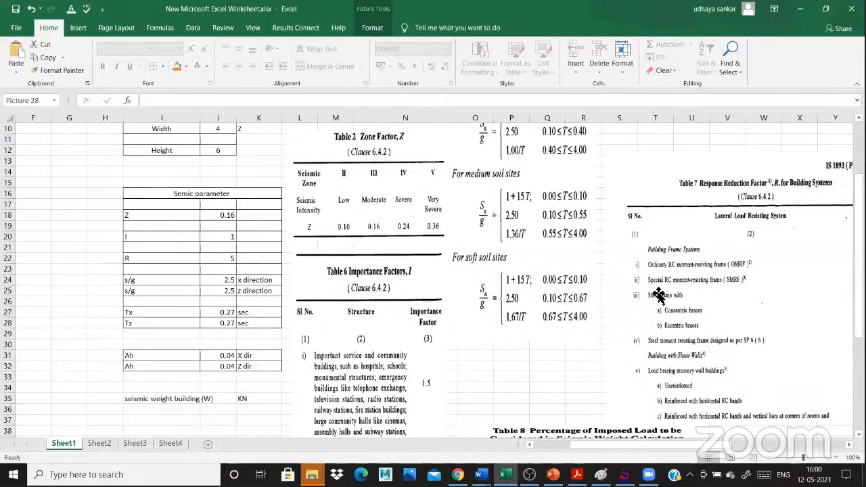
scroll(661, 295, down, 10)
click(799, 248)
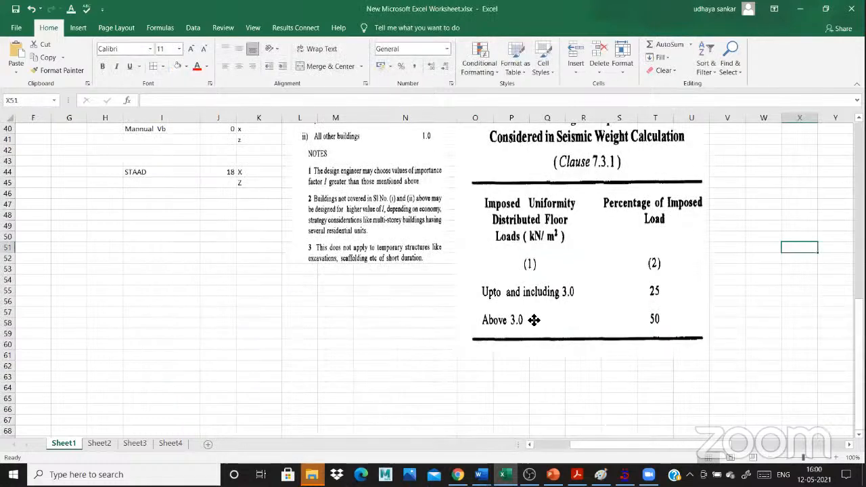
click(534, 323)
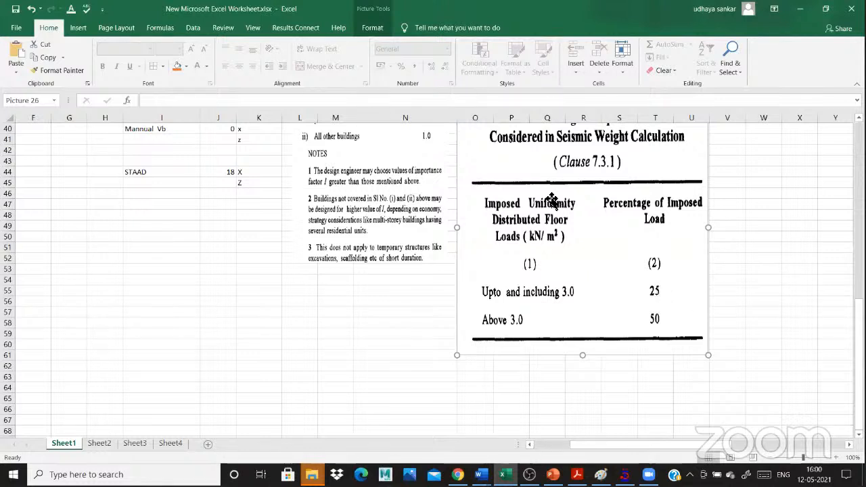
scroll(527, 196, up, 1)
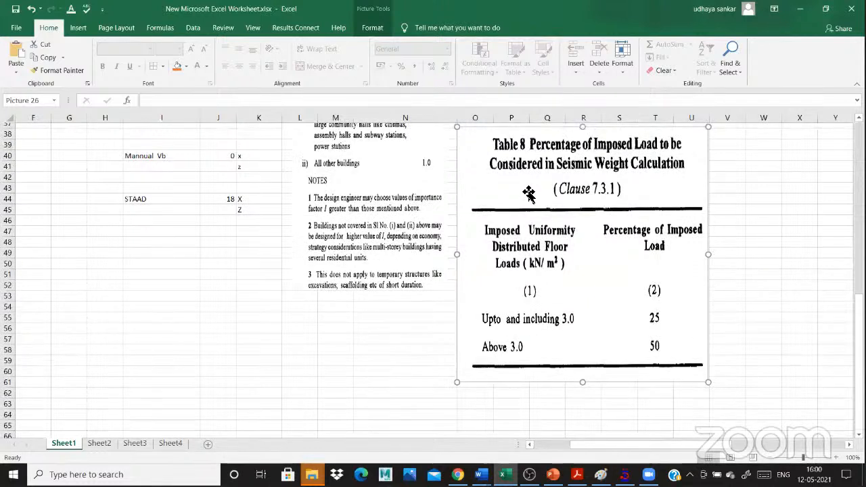
scroll(528, 194, up, 1)
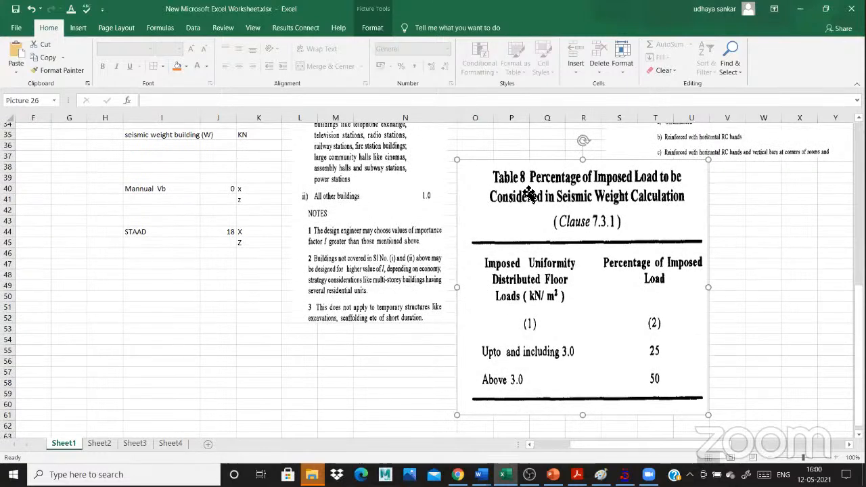
scroll(528, 195, down, 3)
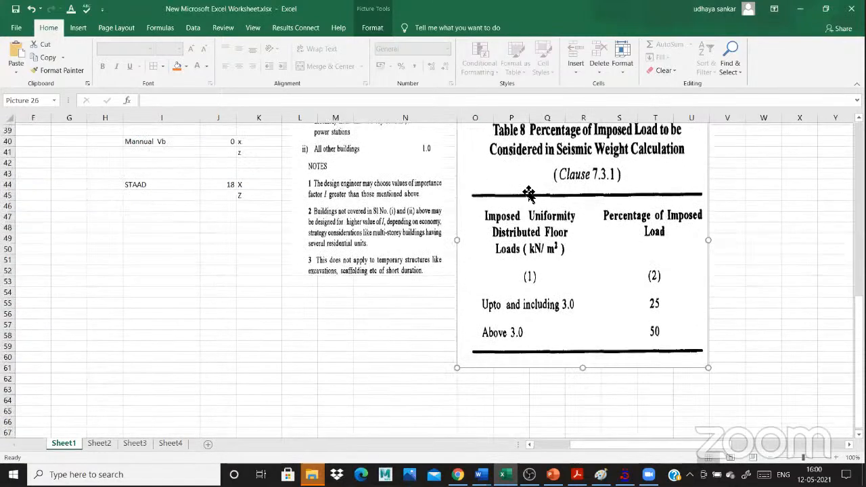
scroll(529, 194, down, 1)
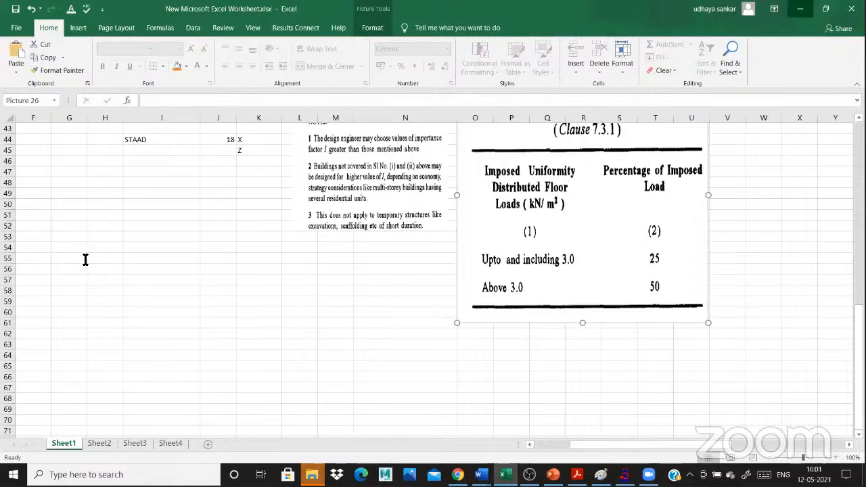
key(alt+Tab)
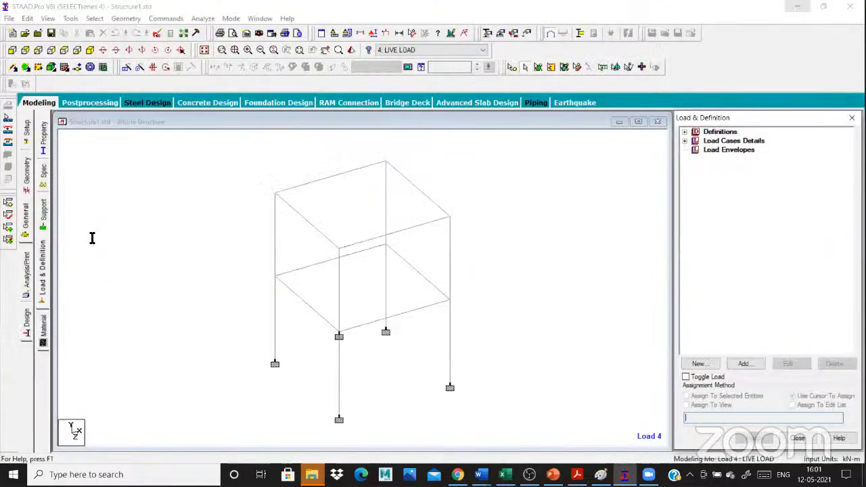
- In the STAAD Editor, set the second FLOOR WEIGHT range line to FLOAD .75, remove its GY direction, and save the input file
key(alt+Tab)
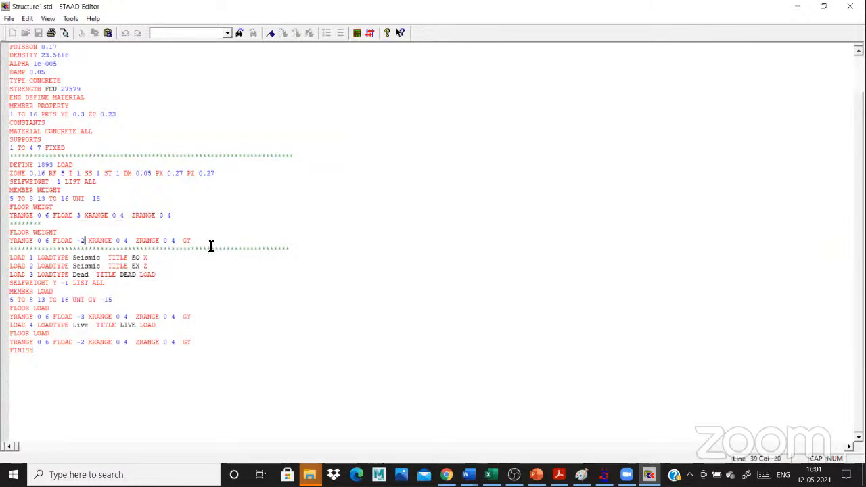
key(BackSpace)
key(BackSpace)
text(.75)
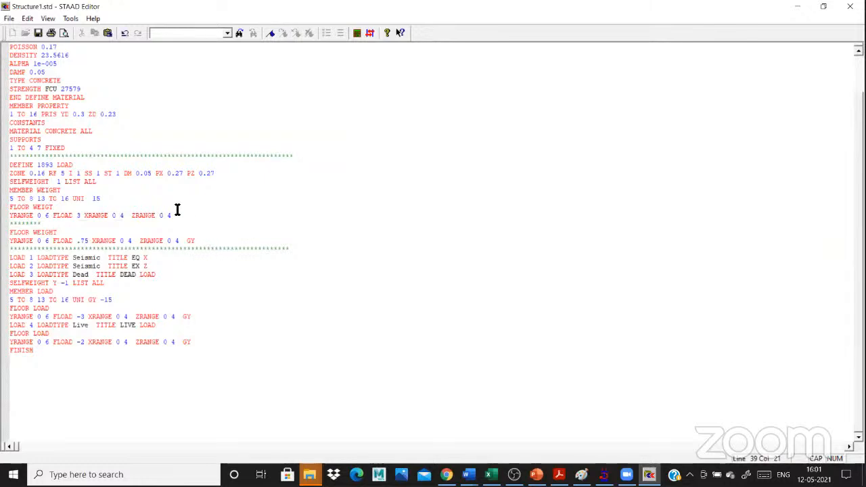
key(End)
key(BackSpace)
key(BackSpace)
click(39, 32)
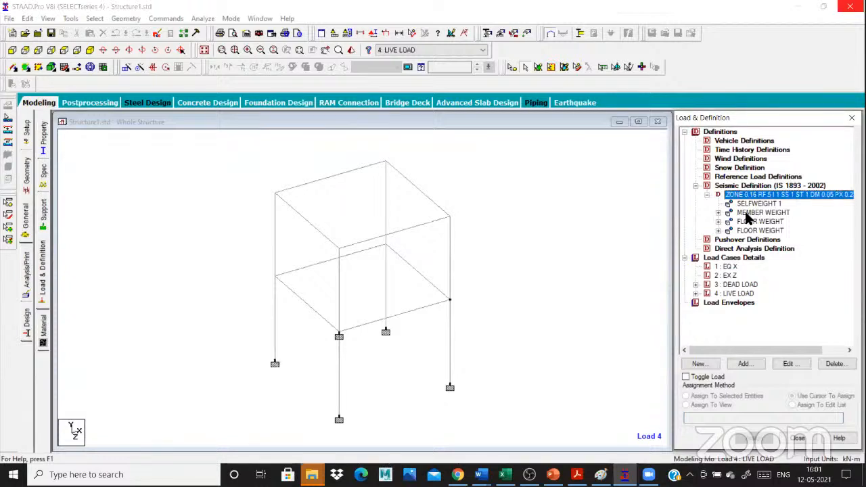
- Expand and review the selfweight, member weight and two floor weight entries of the IS 1893 seismic definition
click(755, 203)
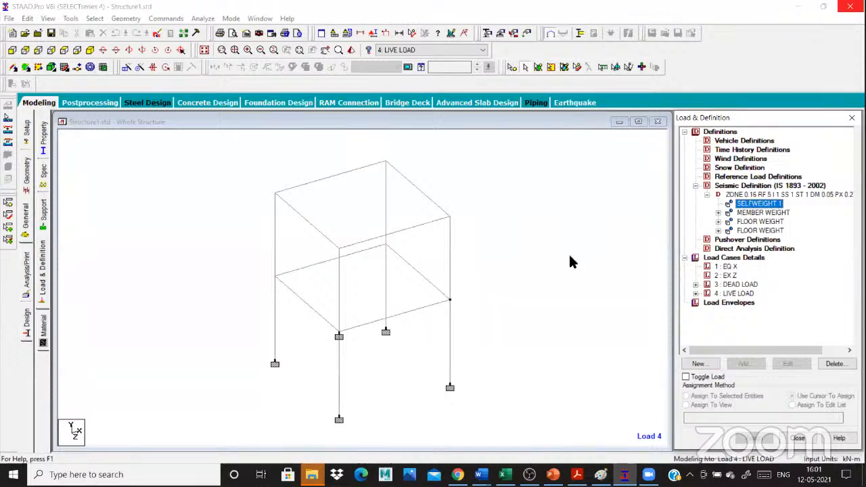
double_click(774, 214)
click(763, 222)
double_click(776, 232)
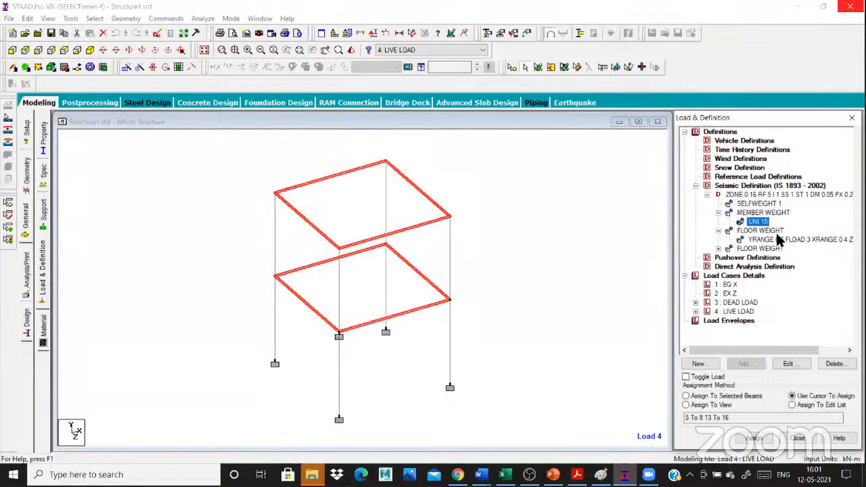
double_click(776, 248)
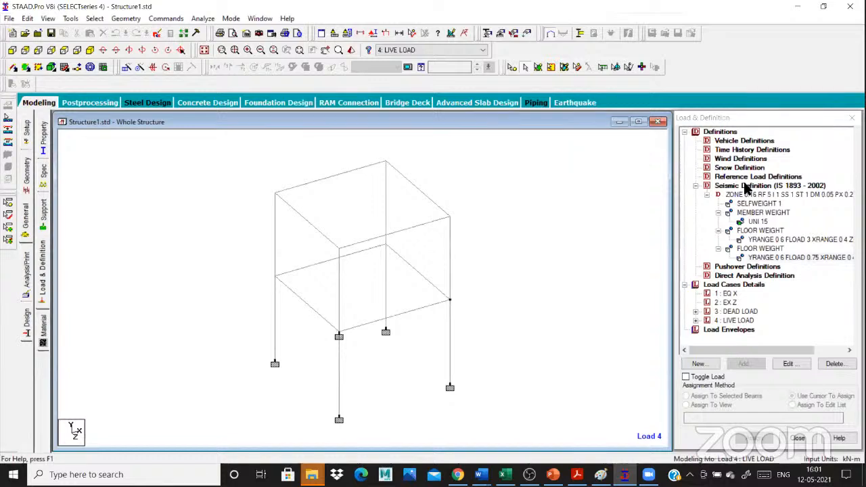
click(789, 195)
click(753, 363)
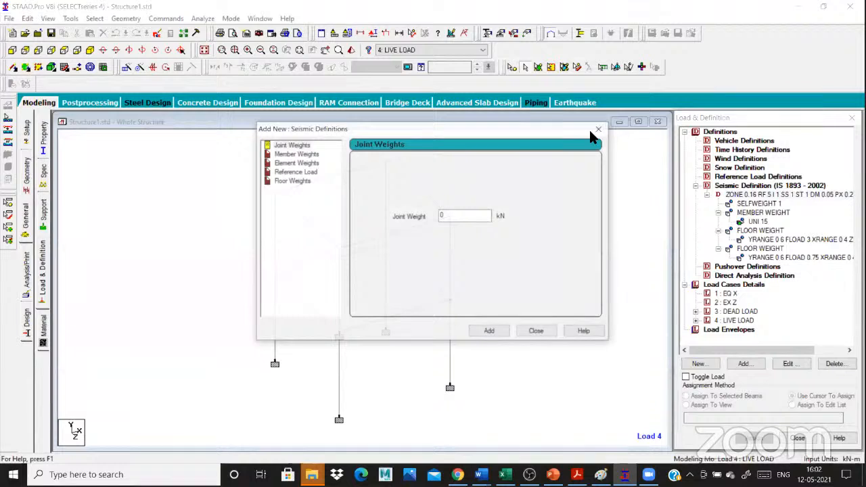
key(Escape)
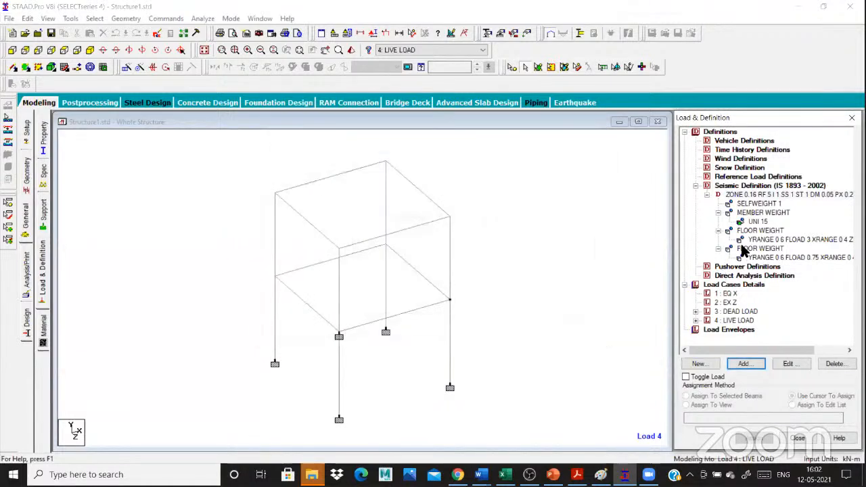
- Examine the EQ X and EX Z load cases against the zone parameters and weights in the seismic definition
click(728, 293)
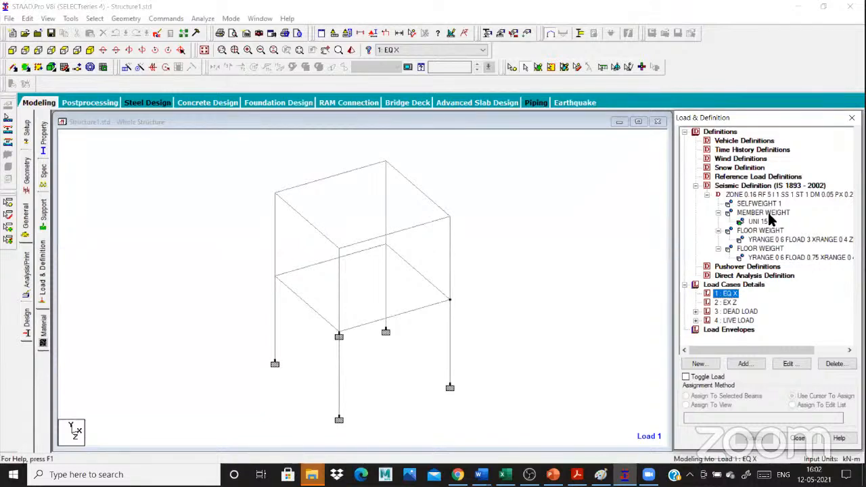
key(Down)
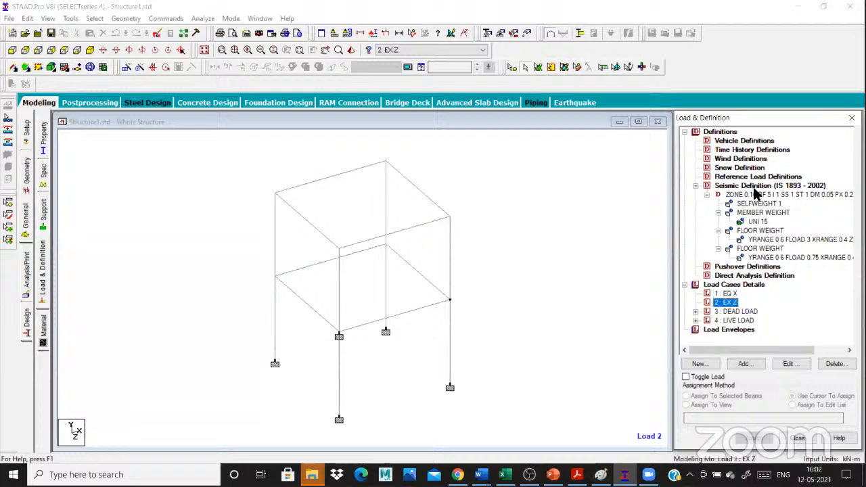
click(757, 194)
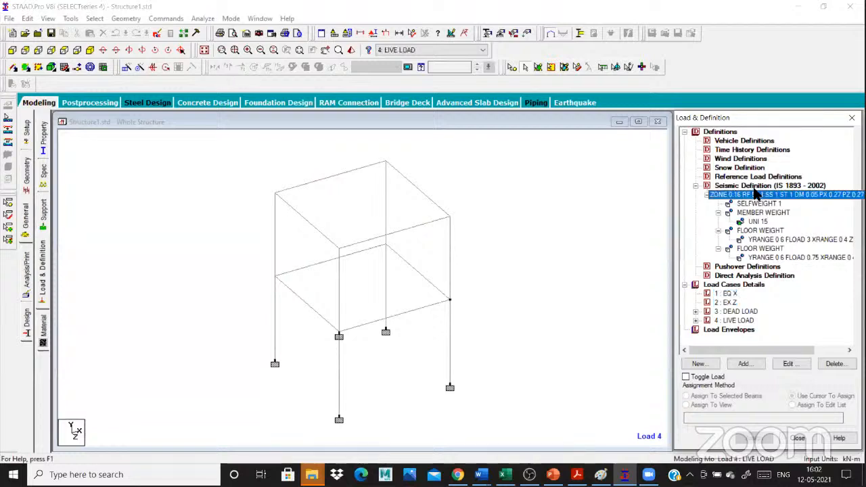
click(758, 203)
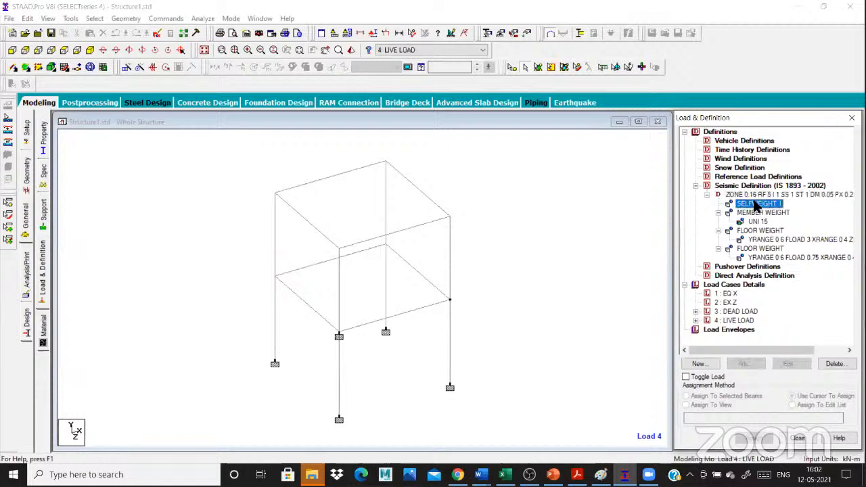
click(761, 213)
click(759, 222)
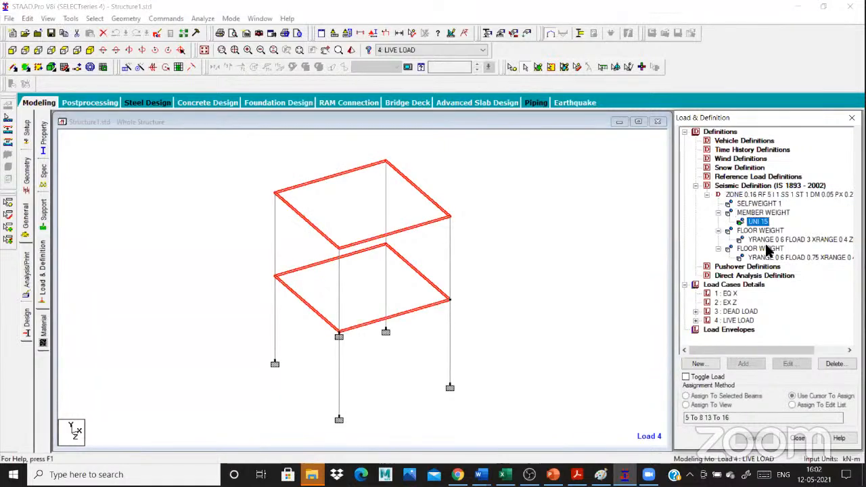
click(762, 231)
click(764, 248)
key(Down)
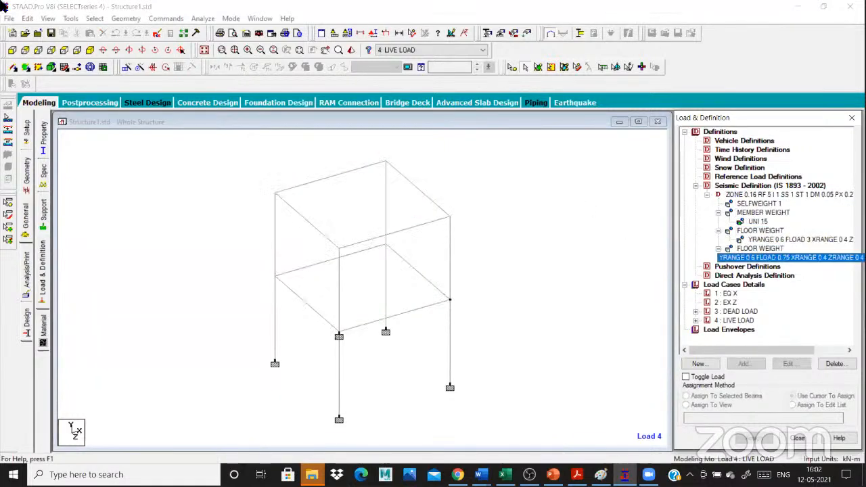
- Add a seismic load in the X direction with factor 1 to load case 1, EQ X
click(727, 294)
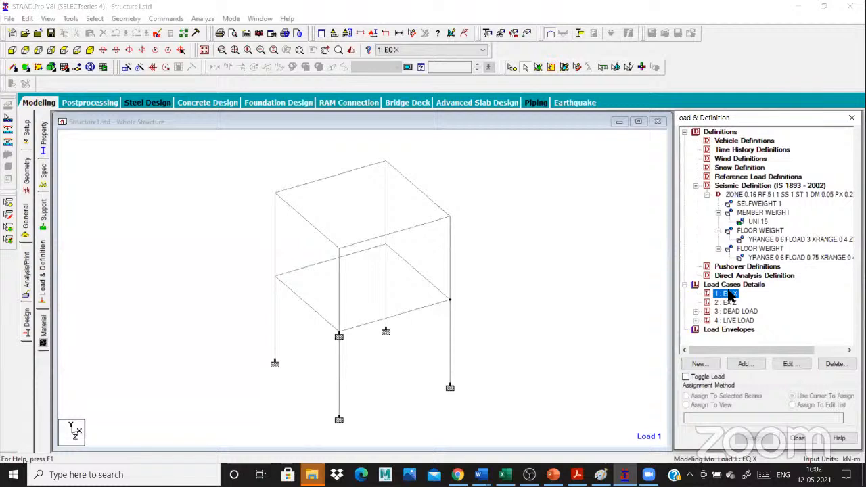
click(745, 364)
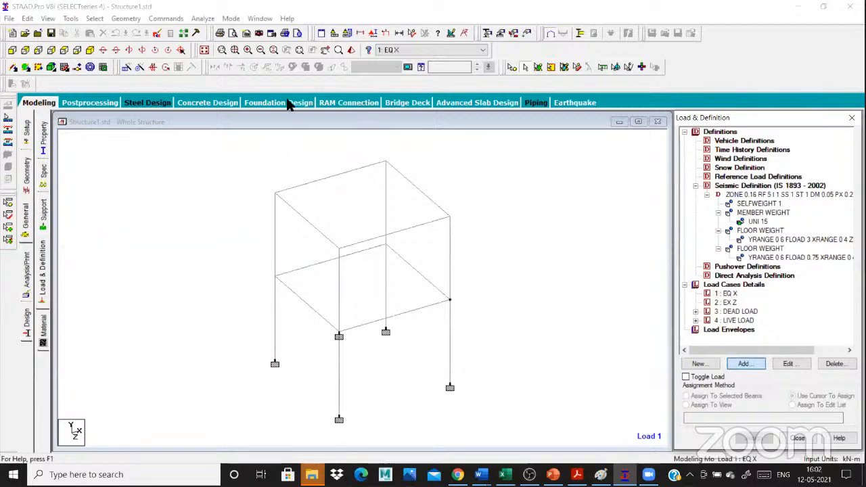
click(532, 361)
click(746, 364)
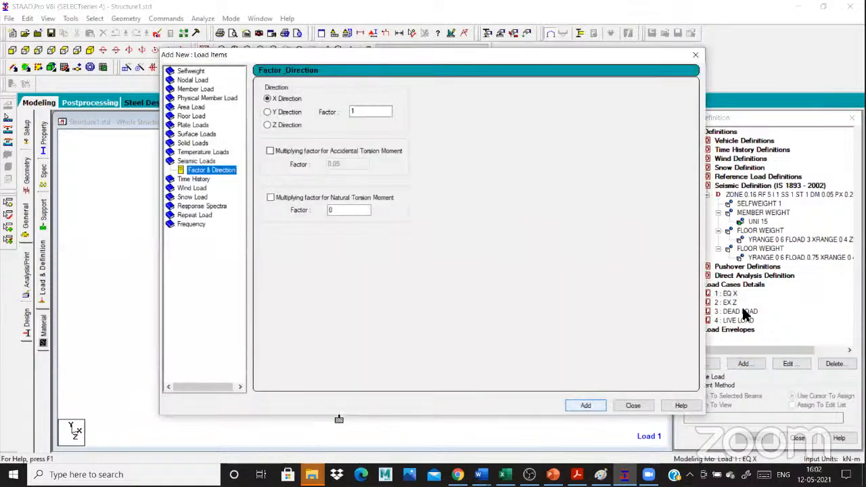
- Add a seismic load in the Z direction with factor 1 to load case 2, EX Z
click(738, 311)
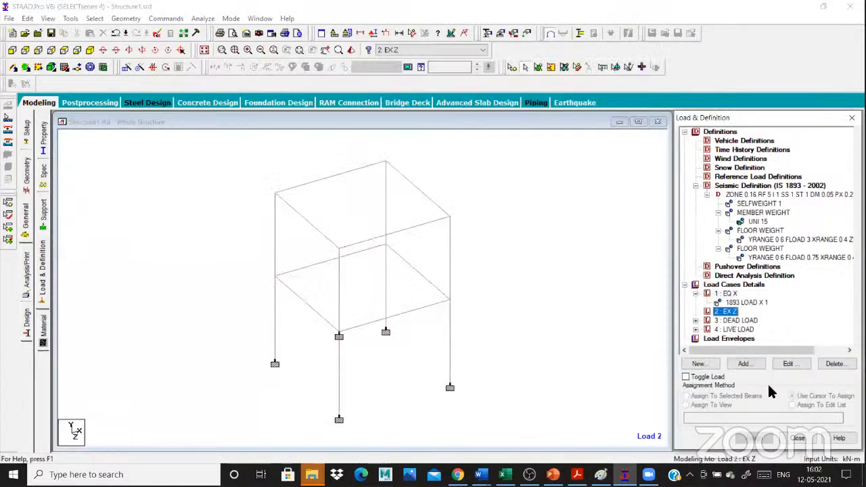
click(743, 364)
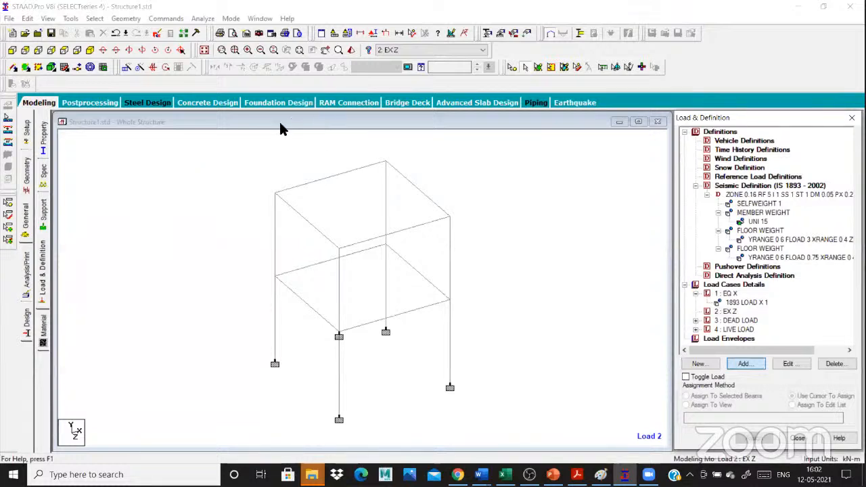
click(589, 401)
click(642, 408)
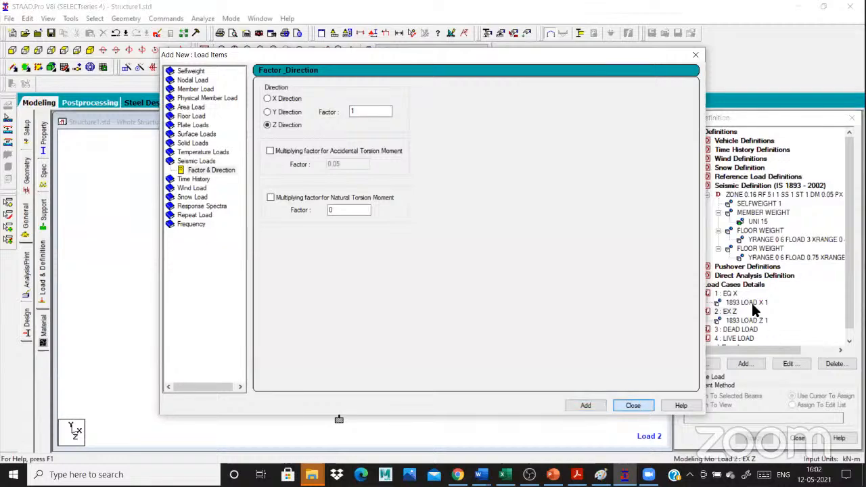
- Review the 1893 load items of both seismic cases and the member and floor weights in the seismic definition
click(750, 295)
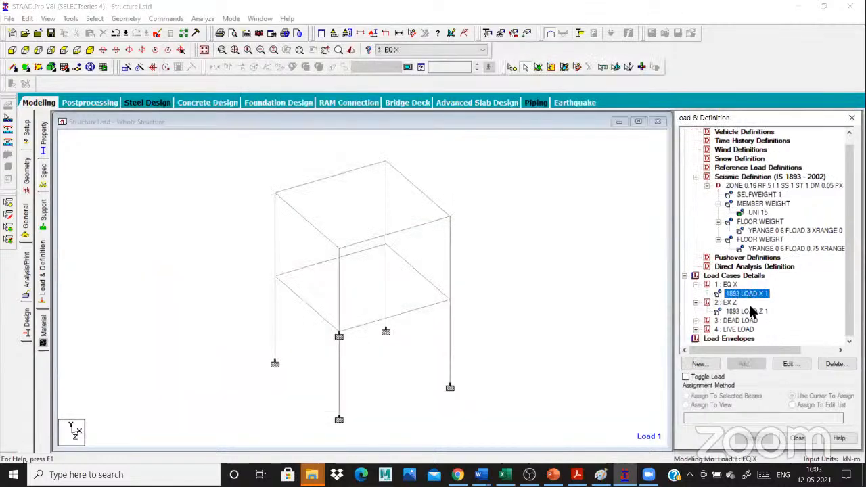
click(746, 311)
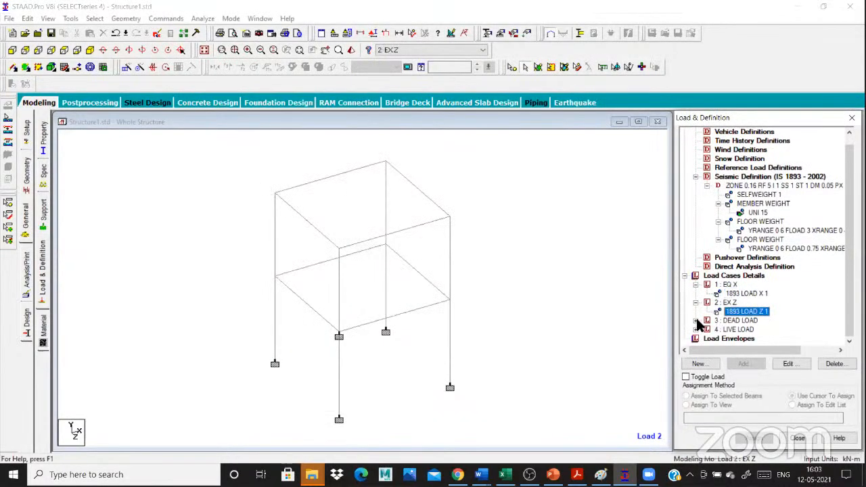
click(750, 204)
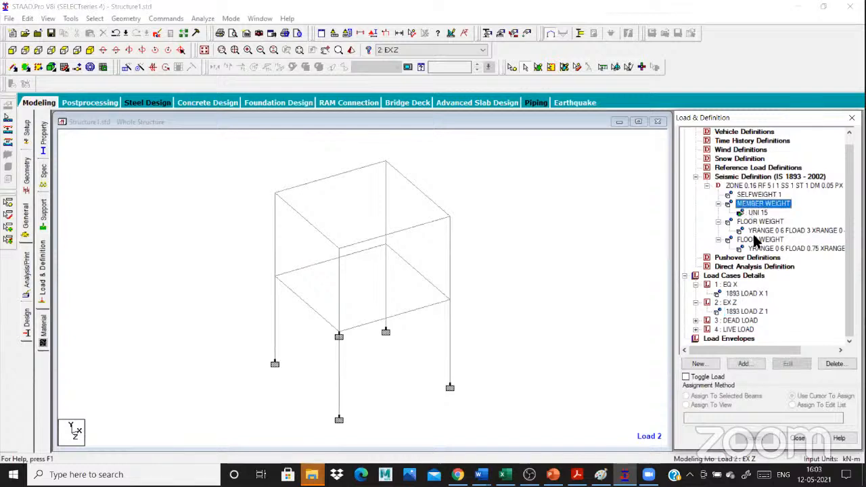
click(755, 222)
click(754, 239)
click(759, 249)
click(758, 231)
click(483, 174)
scroll(358, 163, up, 1)
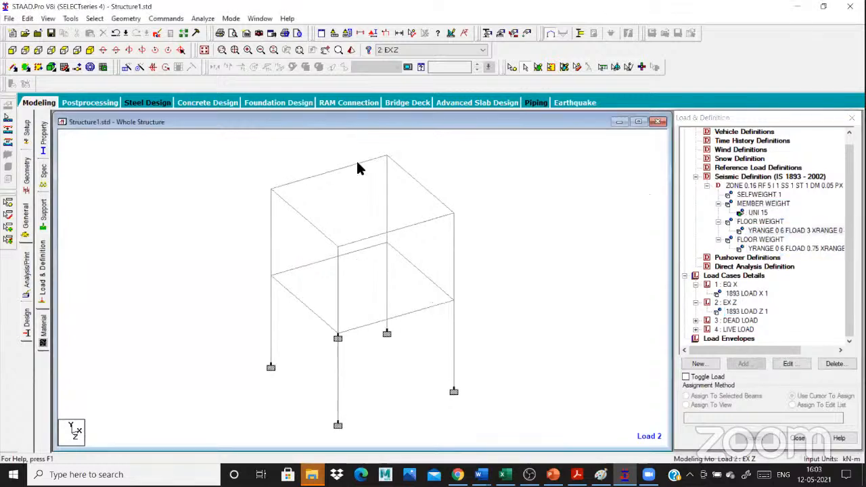
scroll(318, 157, down, 1)
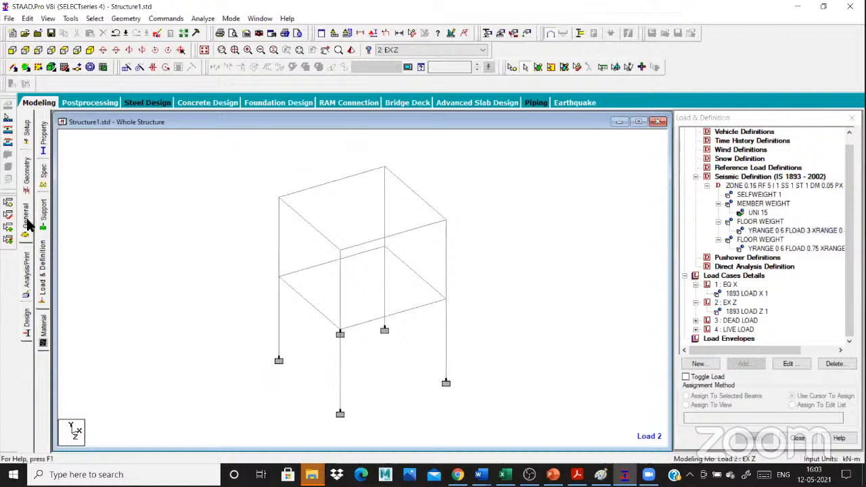
- Add a Perform Analysis command with the No Print option, then save the structure and run the analysis
click(27, 279)
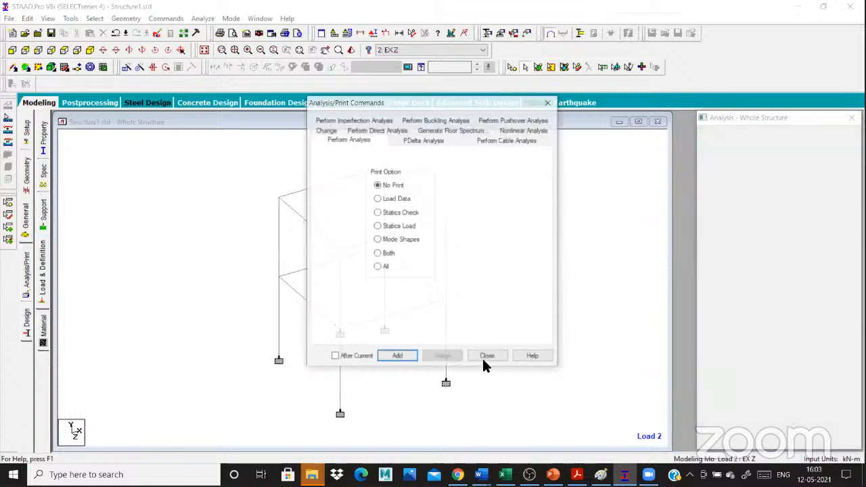
click(486, 358)
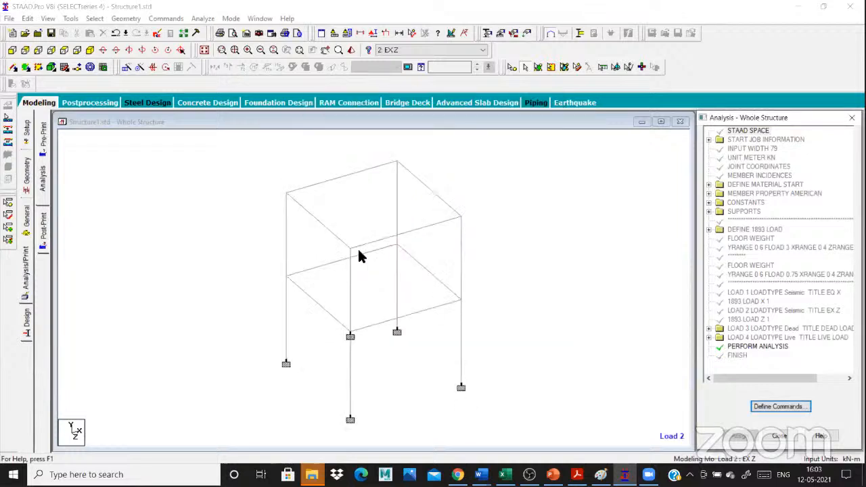
key(ctrl+F5)
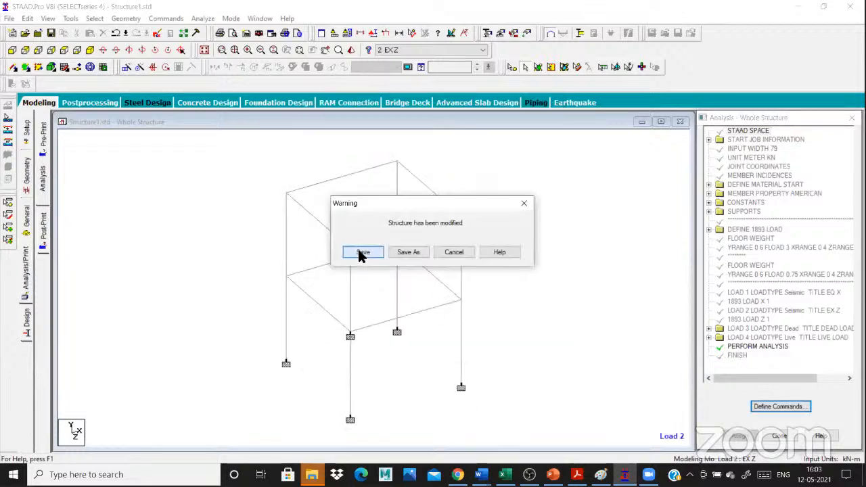
click(363, 253)
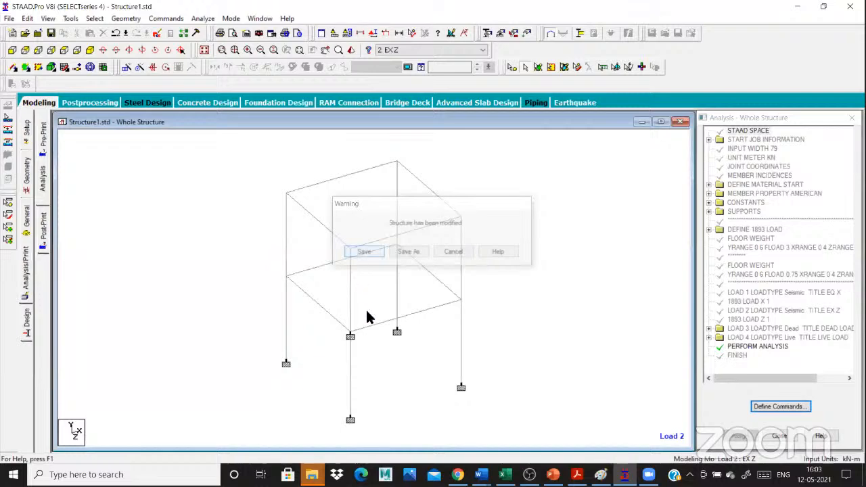
- Open the analysis output file and examine the time period, Sa/g and base shear factor for the X and Z 1893 loadings
click(298, 341)
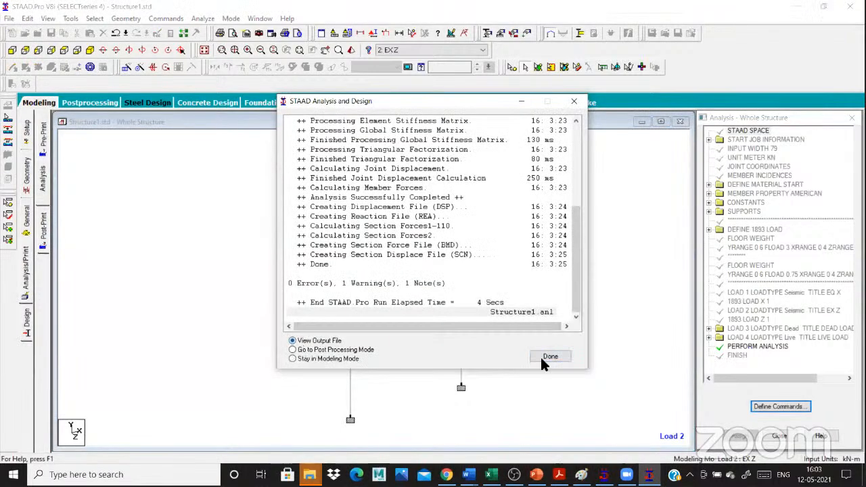
click(541, 359)
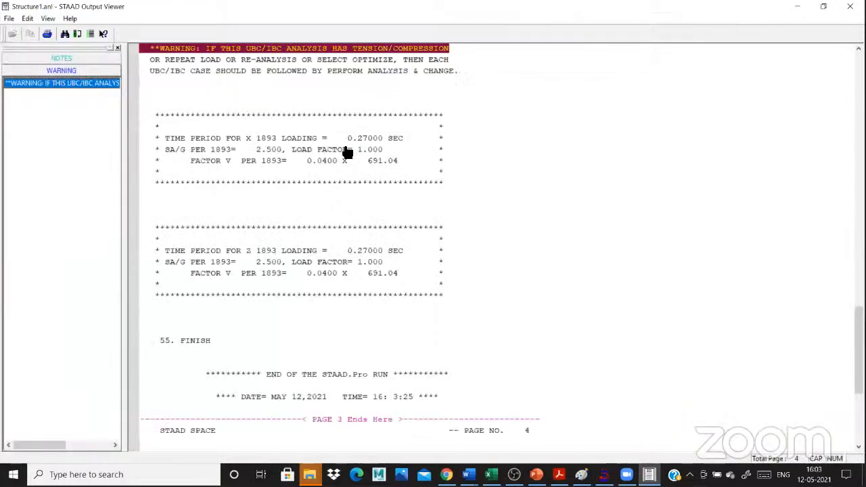
scroll(239, 220, down, 3)
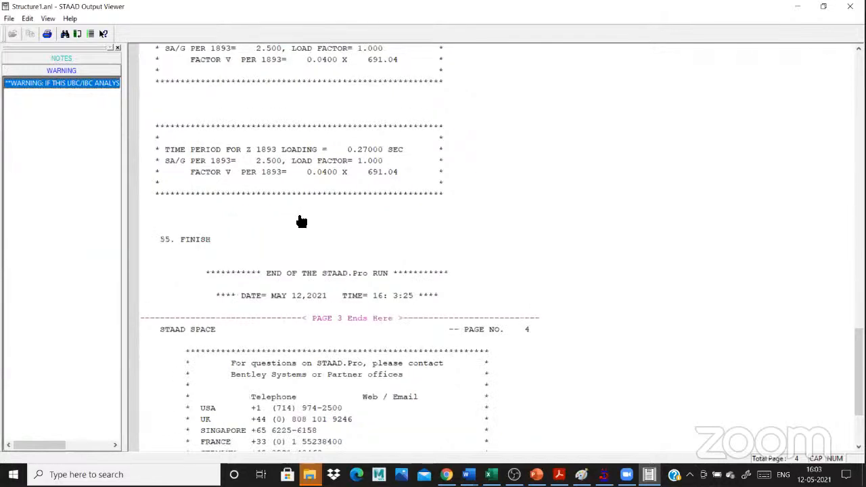
scroll(384, 223, up, 2)
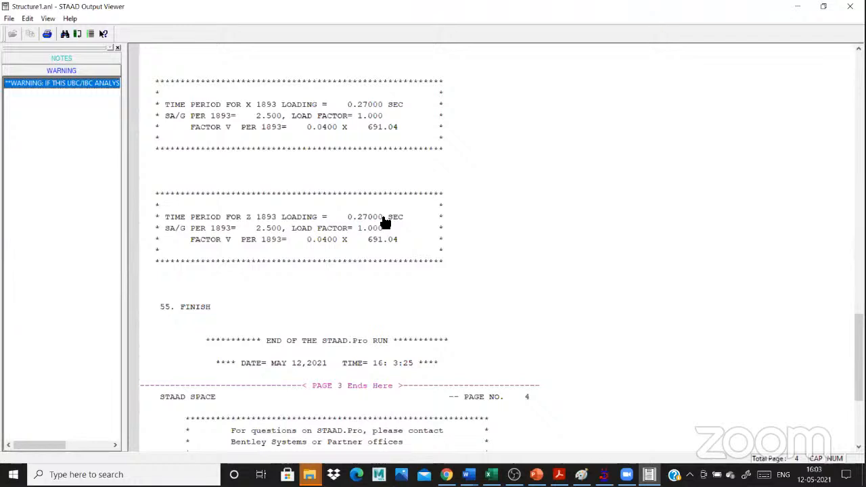
click(384, 222)
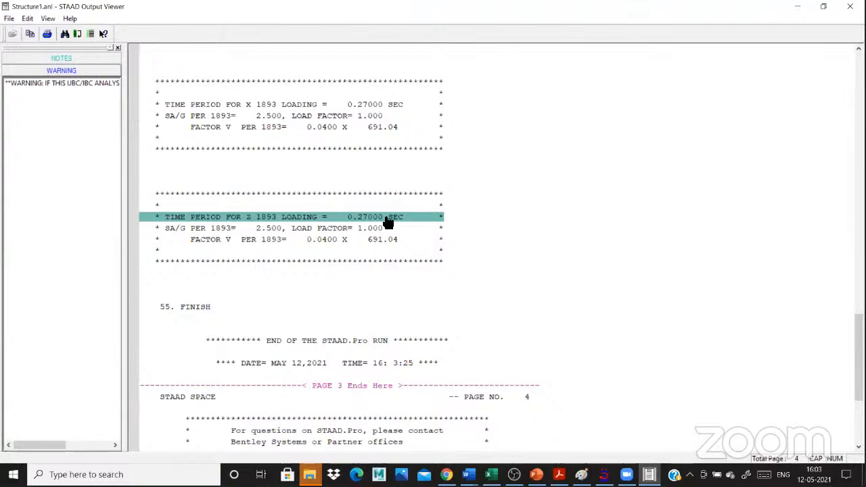
click(283, 232)
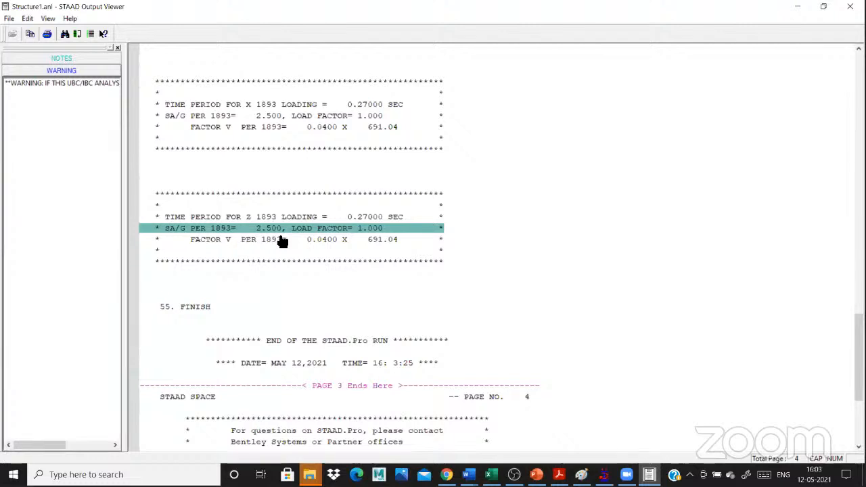
- Switch to the Excel worksheet and enter 691 kN as the seismic weight of the building in cell J35
click(331, 244)
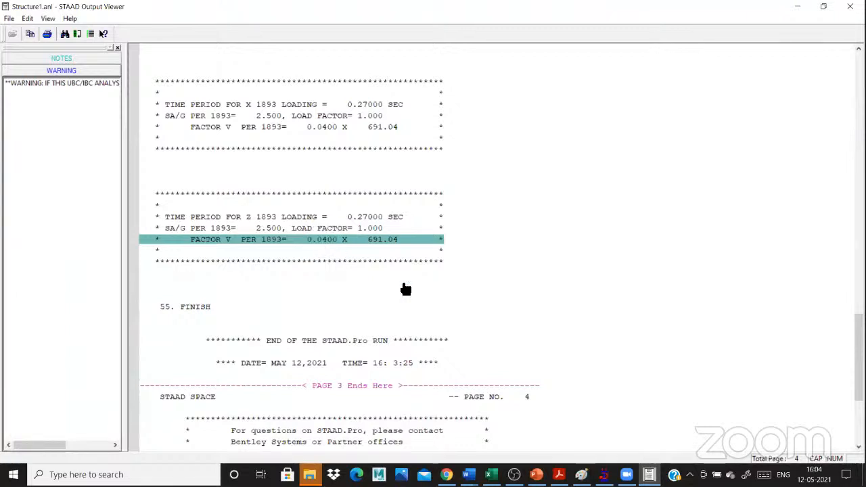
click(492, 476)
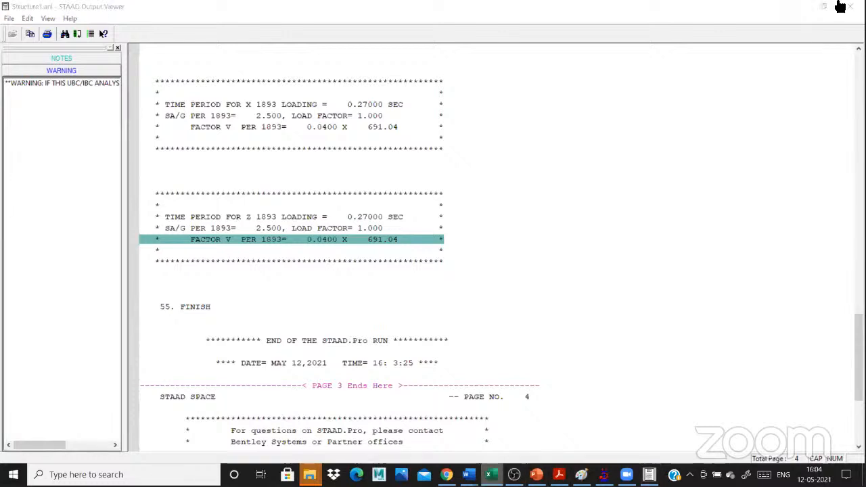
click(797, 8)
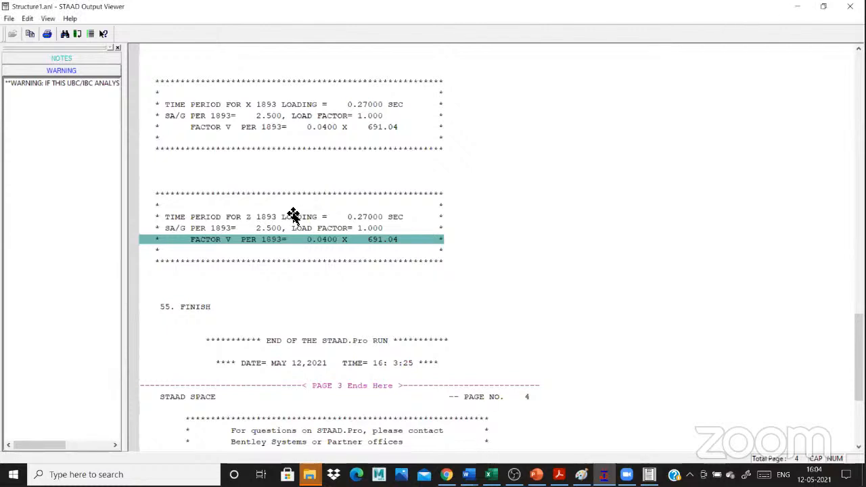
click(798, 6)
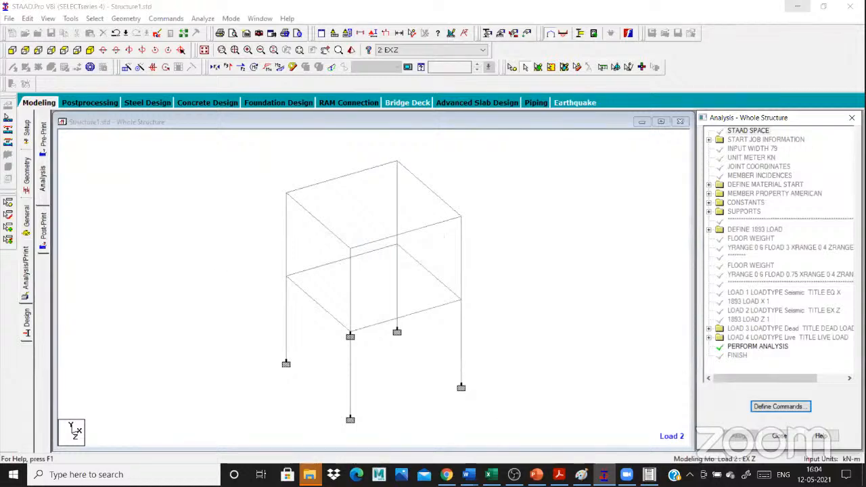
click(797, 6)
key(Escape)
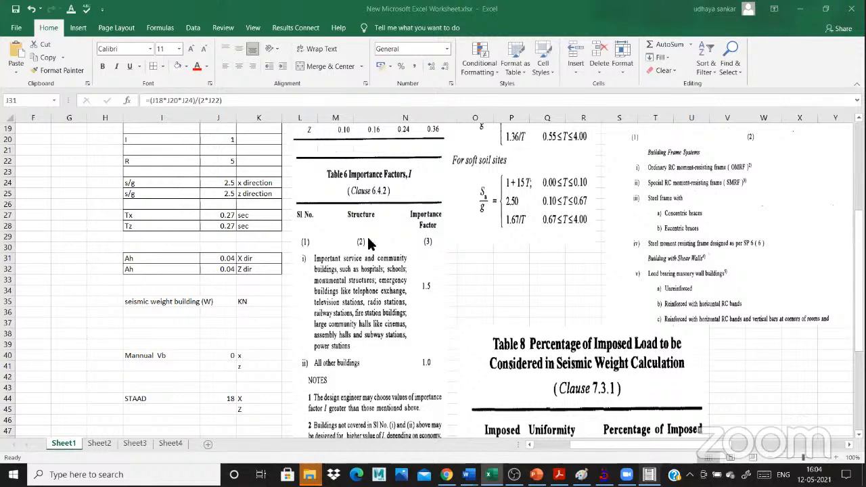
key(alt+Tab)
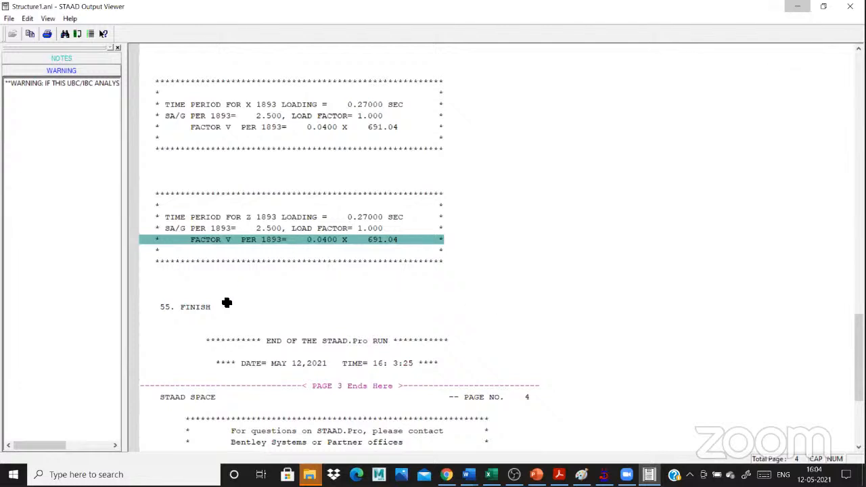
key(alt+Tab)
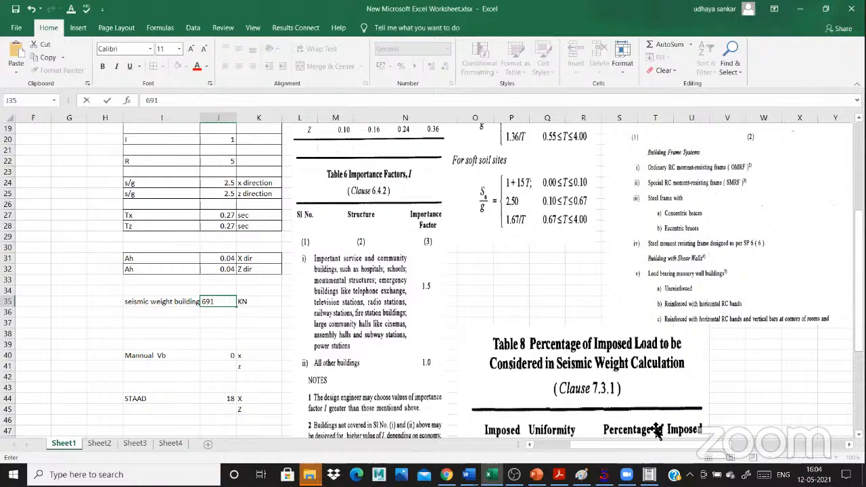
key(Return)
- Examine the manual base shear formula in J40 and the Ah and seismic weight cells it multiplies
key(Down)
key(Down)
key(Down)
key(Down)
scroll(657, 444, down, 1)
scroll(656, 450, down, 1)
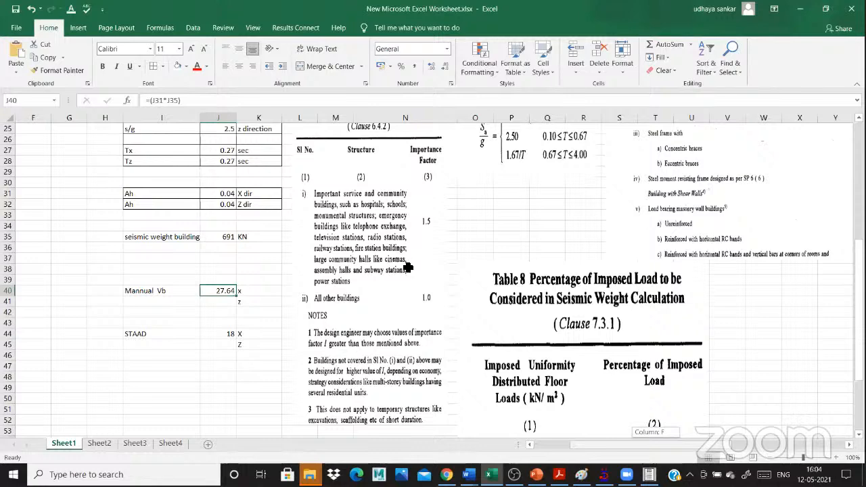
scroll(408, 266, right, 3)
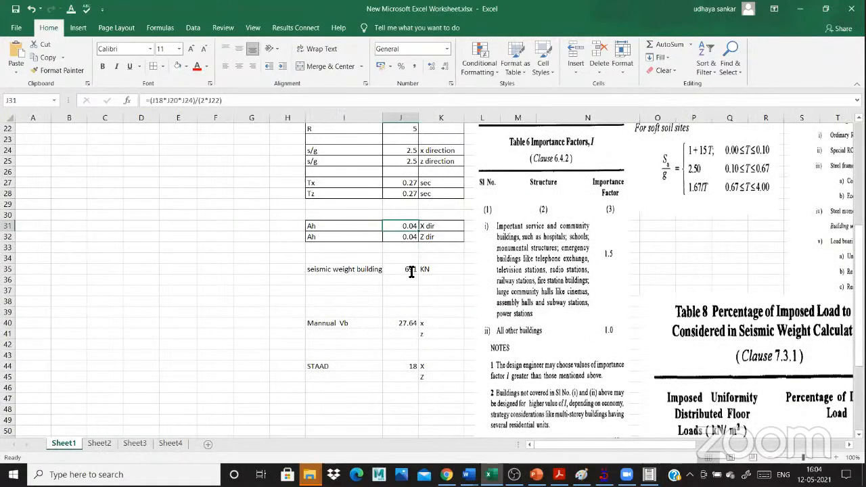
click(411, 270)
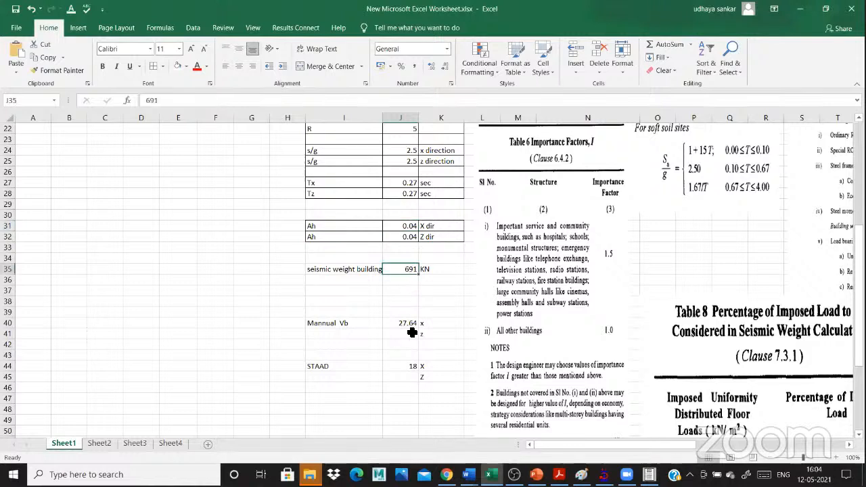
double_click(400, 269)
double_click(404, 323)
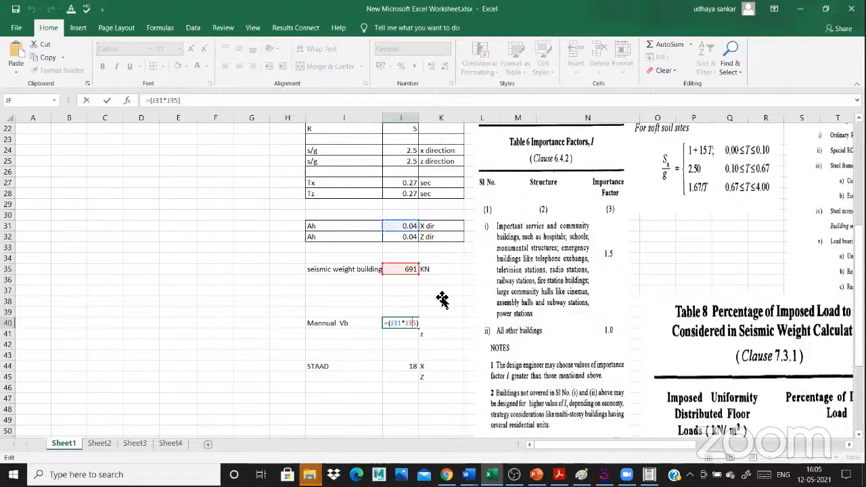
key(Escape)
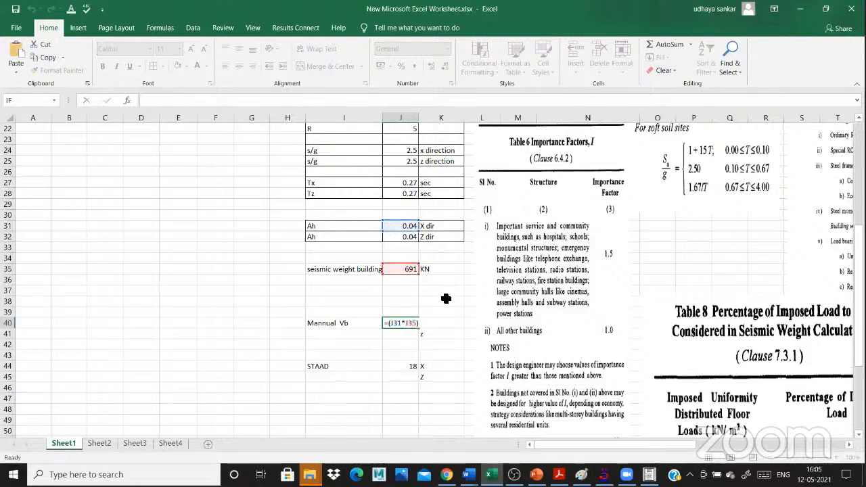
click(446, 299)
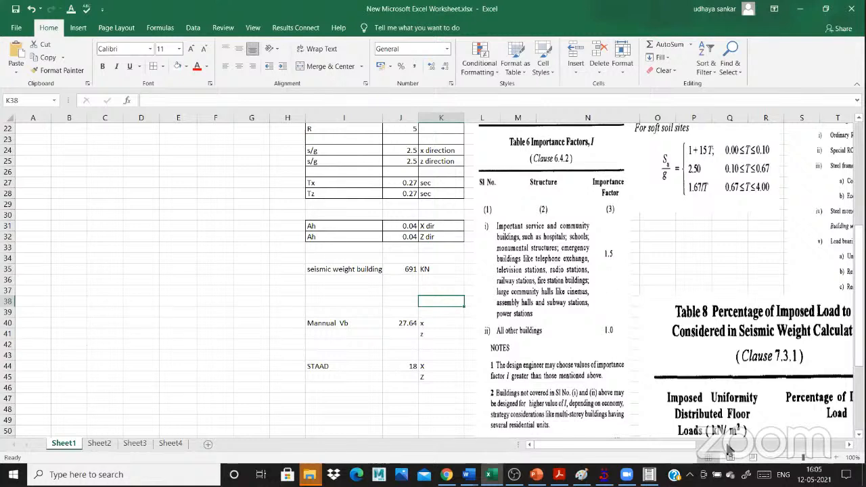
scroll(490, 211, down, 1)
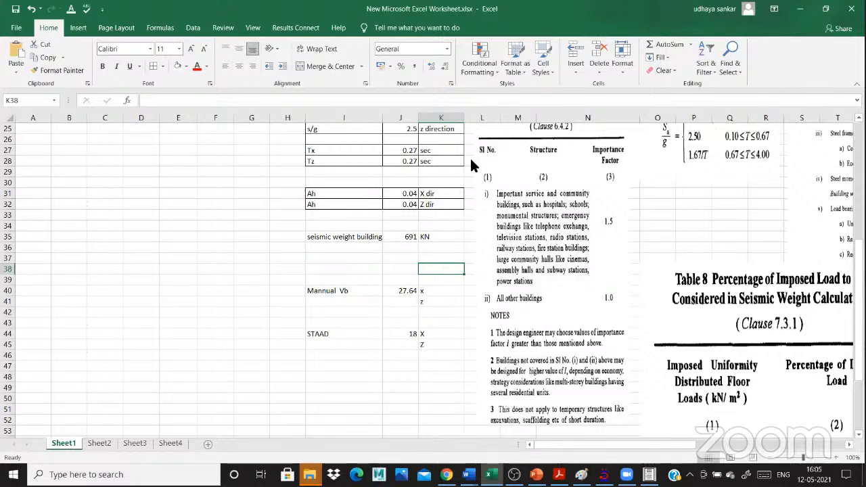
- Switch to STAAD.Pro and enter postprocessing with only load cases 3 DEAD LOAD and 4 LIVE LOAD selected for the results
key(alt+Tab)
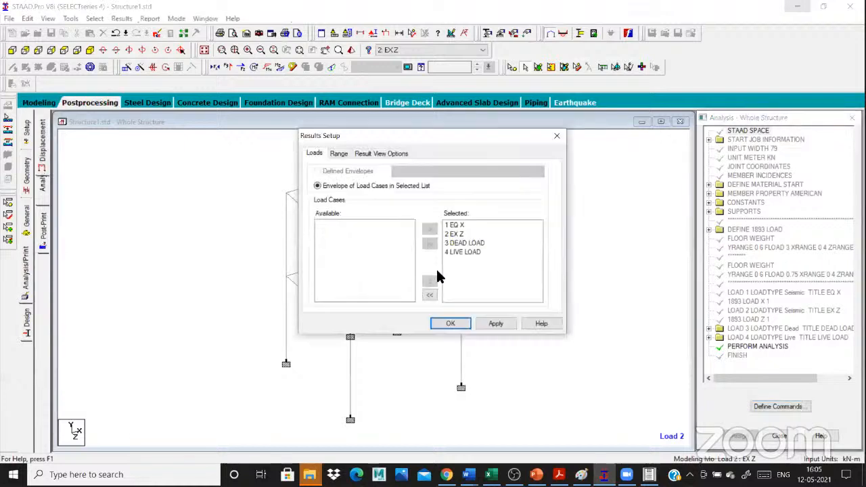
click(337, 251)
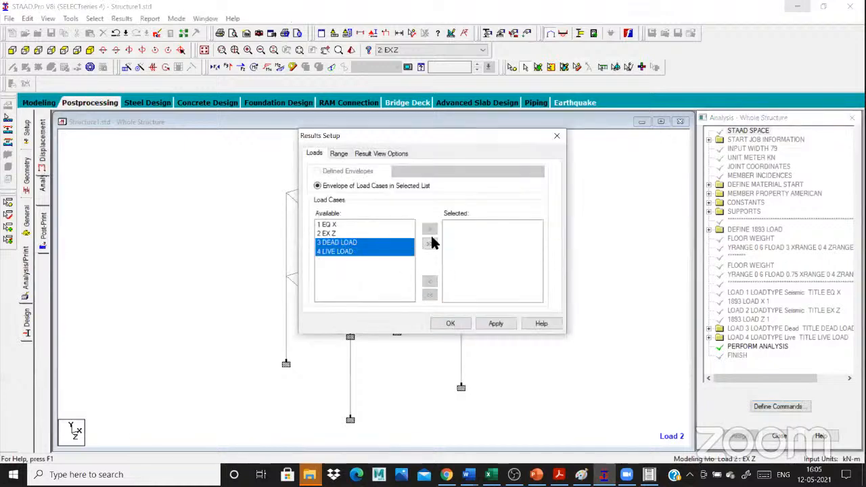
click(430, 243)
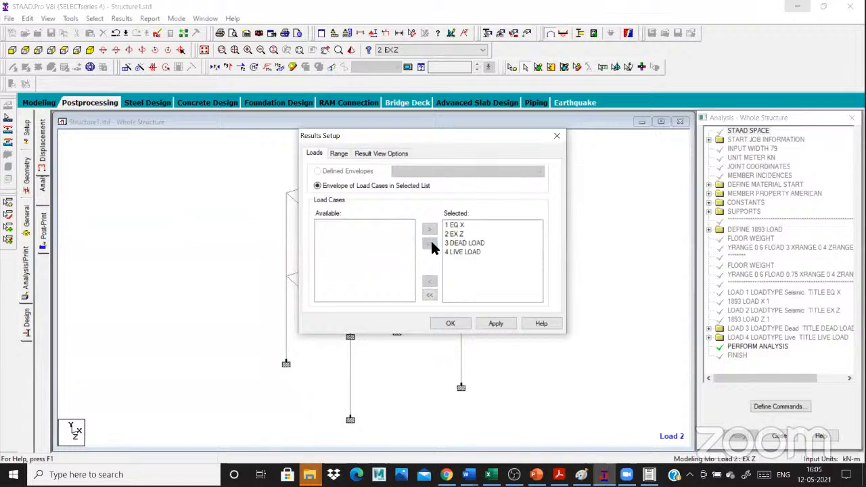
click(429, 295)
drag(343, 252, 339, 243)
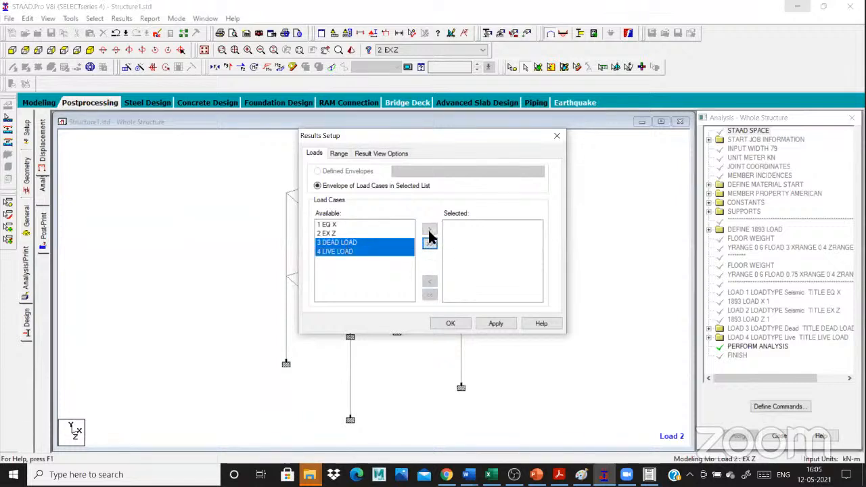
click(430, 231)
click(450, 323)
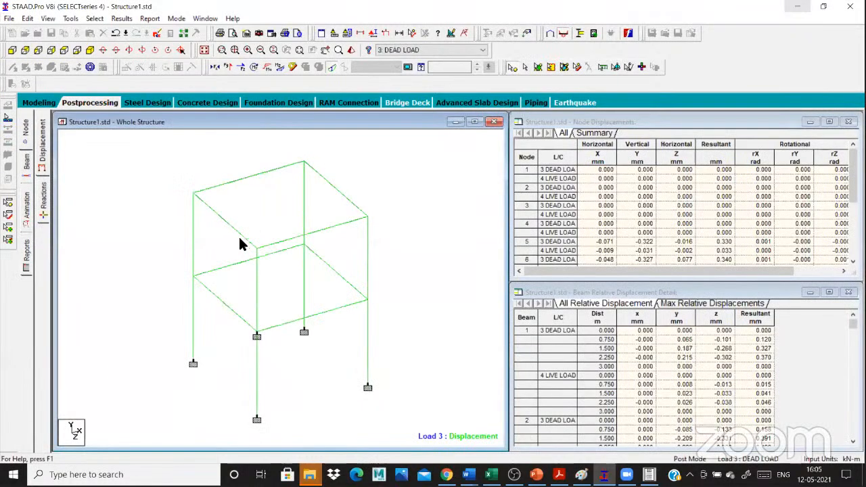
- Preview the frame's dead load deflection and hide it again, and open the Support Reactions table over the model view
click(332, 68)
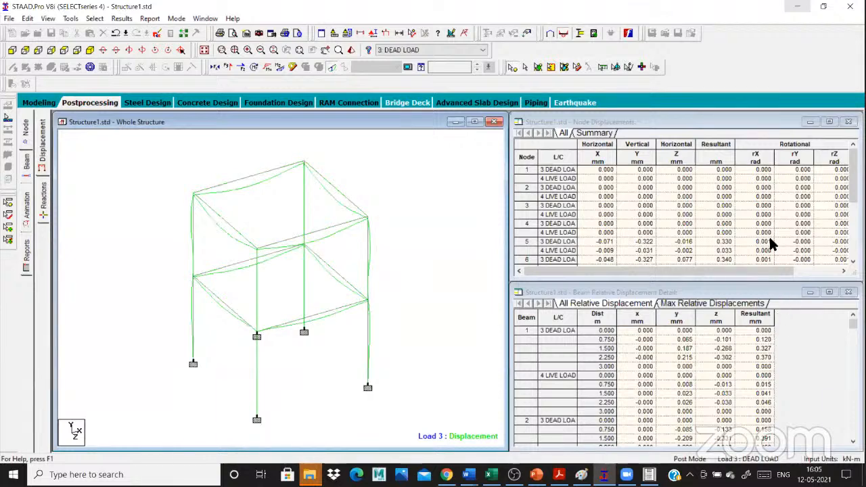
click(332, 67)
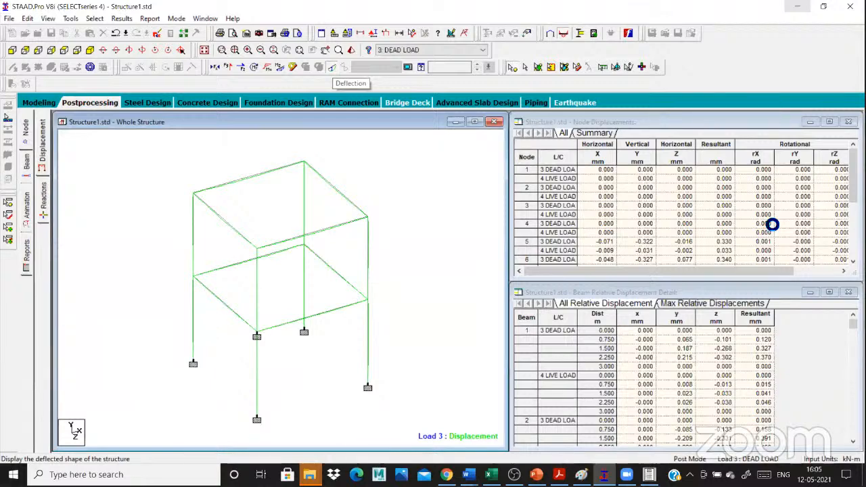
right_click(770, 226)
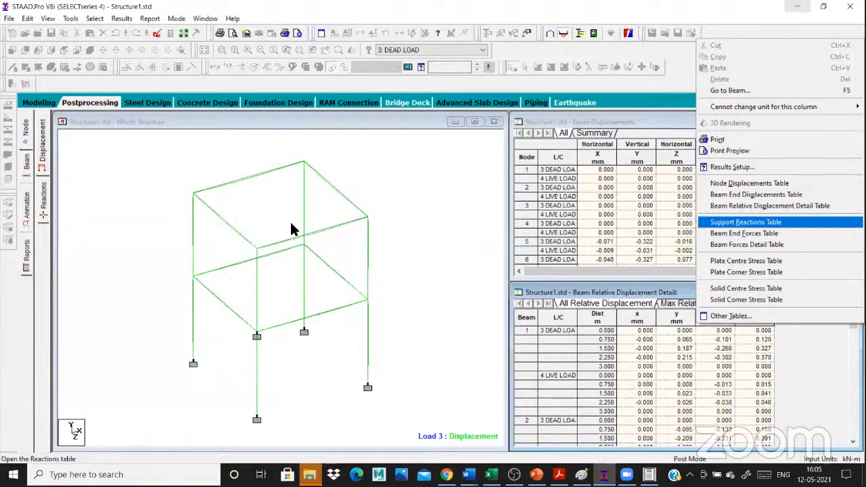
key(Return)
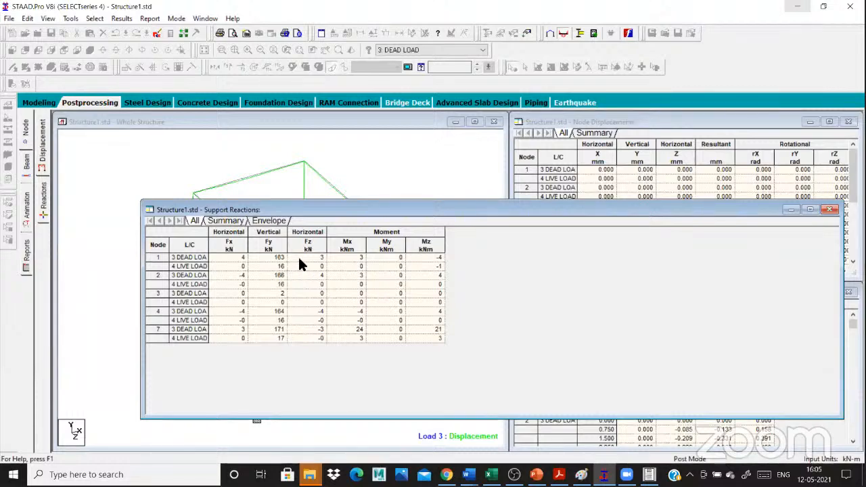
drag(543, 210, 569, 136)
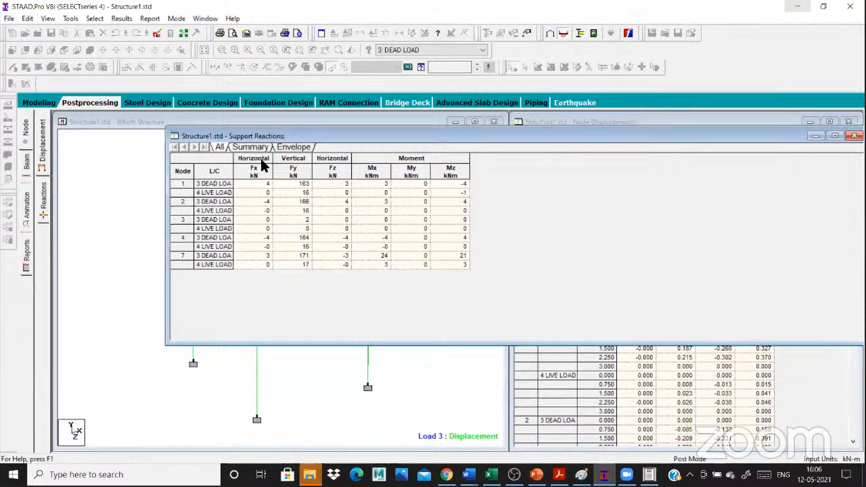
drag(256, 136, 307, 126)
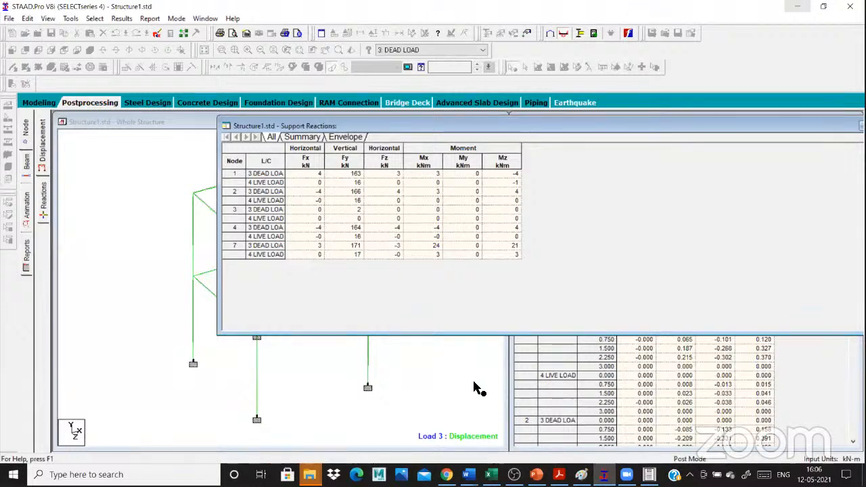
- Copy the whole Support Reactions table and paste it at cell D4 of a new sheet in the Excel workbook
right_click(262, 162)
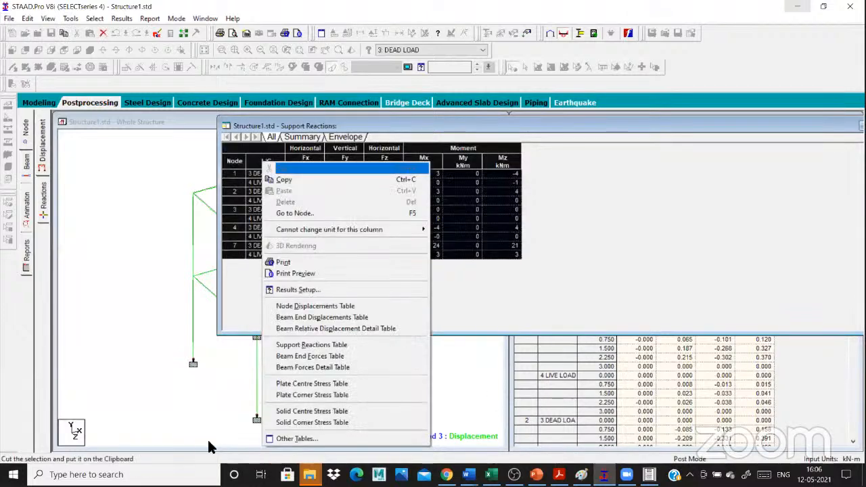
click(141, 164)
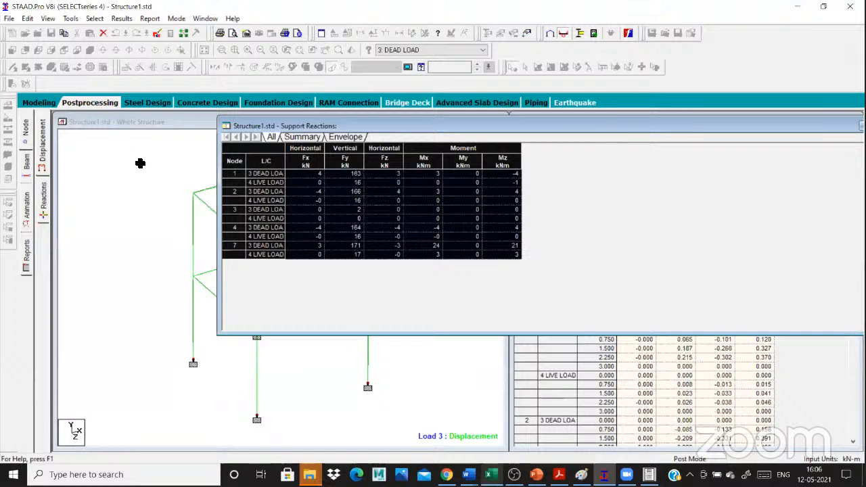
key(alt+Tab)
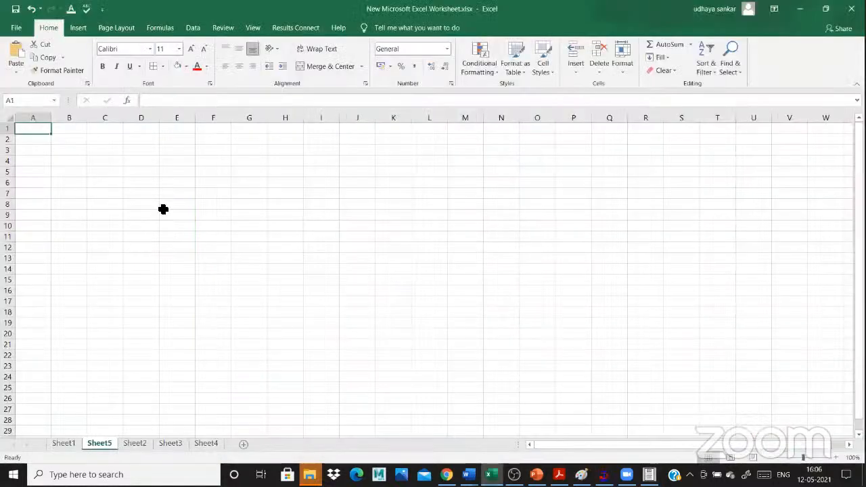
right_click(139, 161)
click(161, 211)
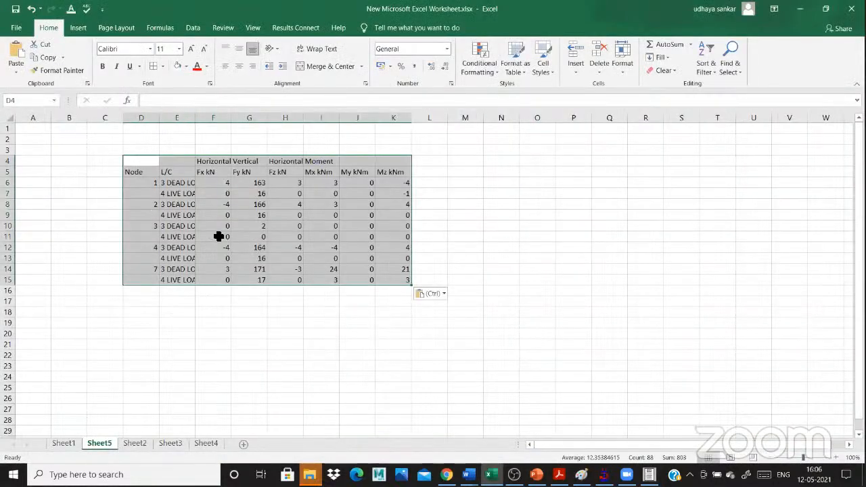
click(78, 175)
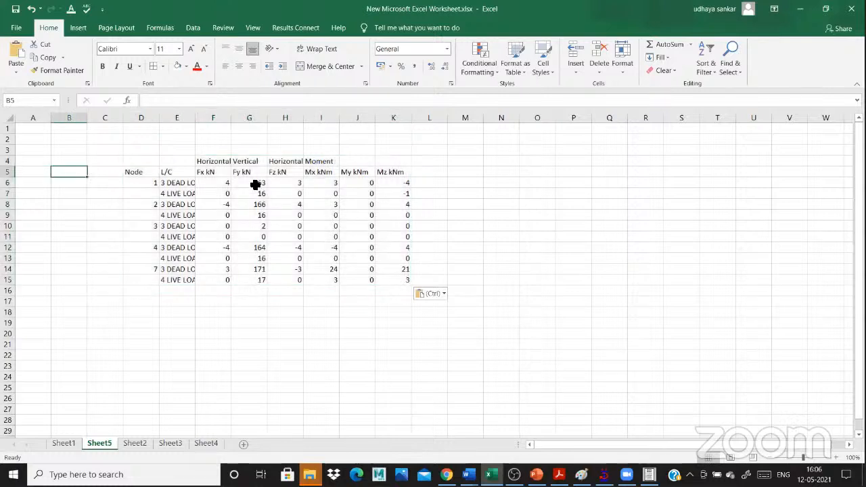
- Insert a blank row 6 beneath the reaction table's headers and turn on filters in it
drag(254, 184, 256, 285)
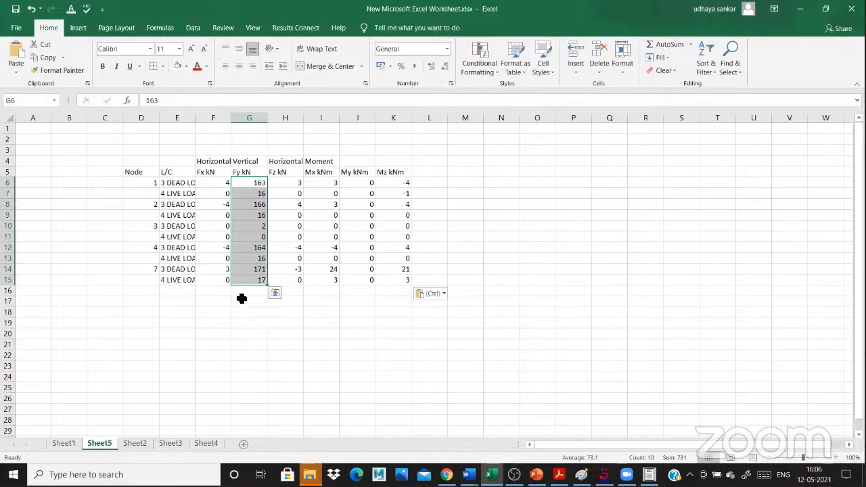
right_click(9, 187)
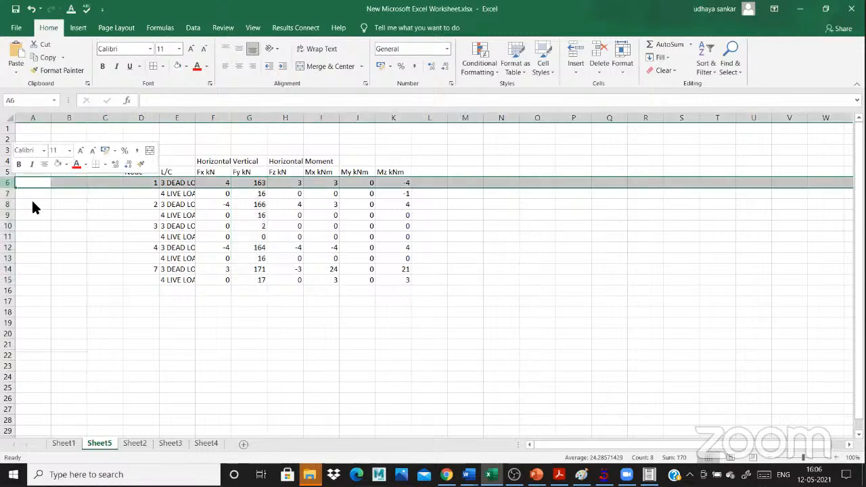
click(703, 66)
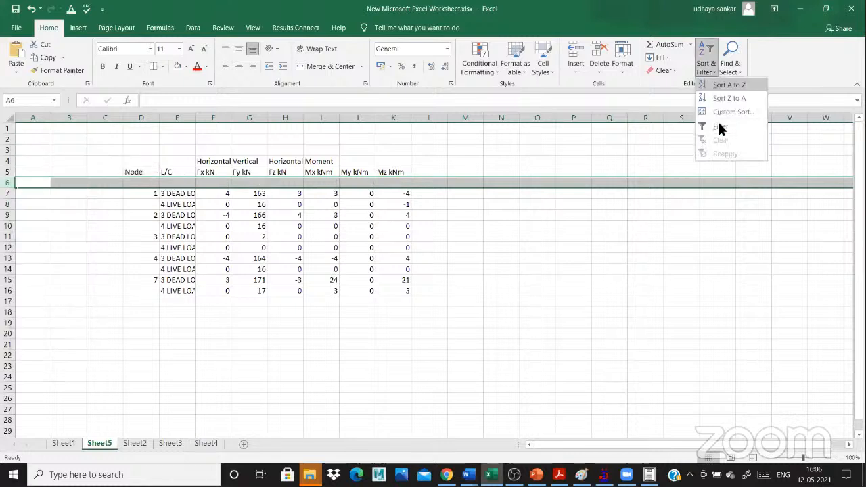
click(720, 129)
- Filter the L/C column to show only the 3 DEAD LOAD reactions
click(190, 183)
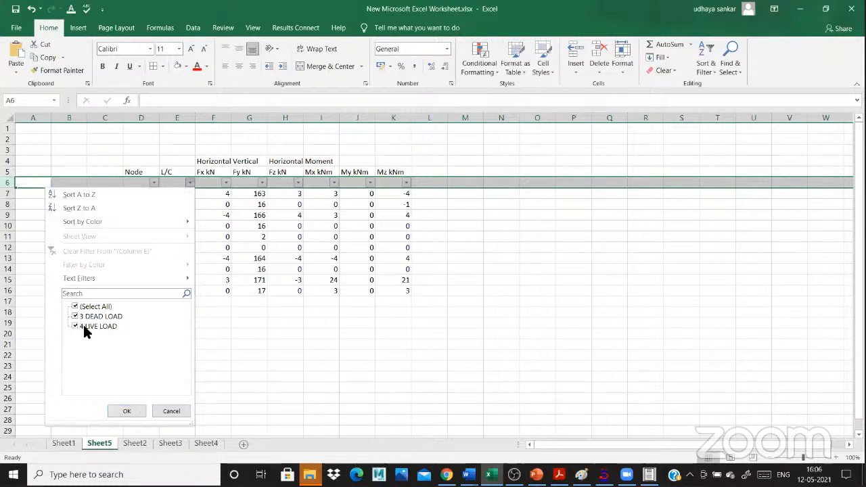
click(82, 326)
click(128, 411)
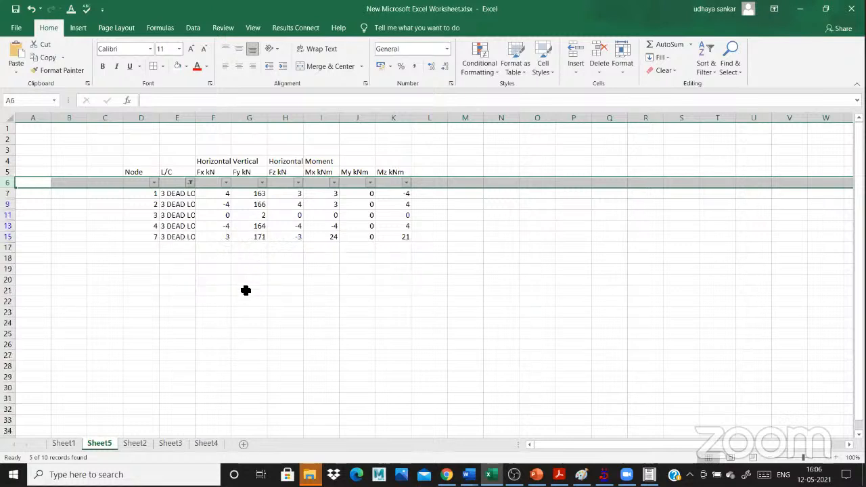
- Sum the vertical Fy reactions of the dead load rows and enter 666 in cell N3
click(246, 290)
drag(257, 196, 260, 238)
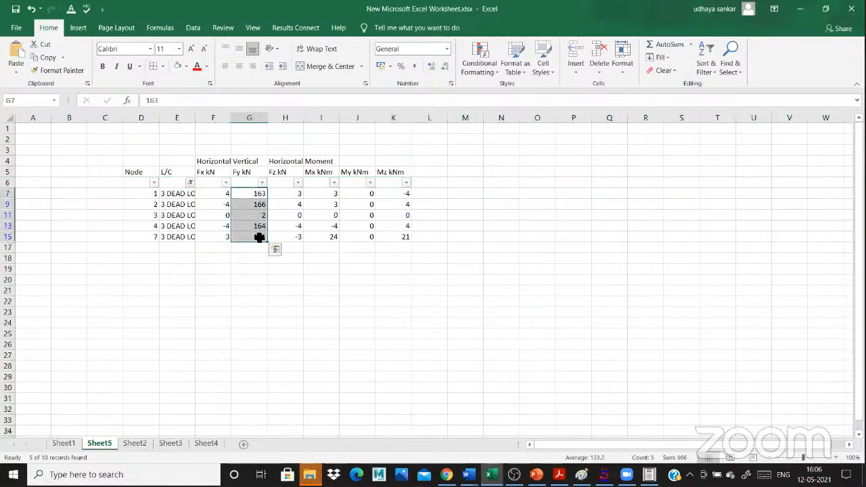
click(495, 150)
text(666)
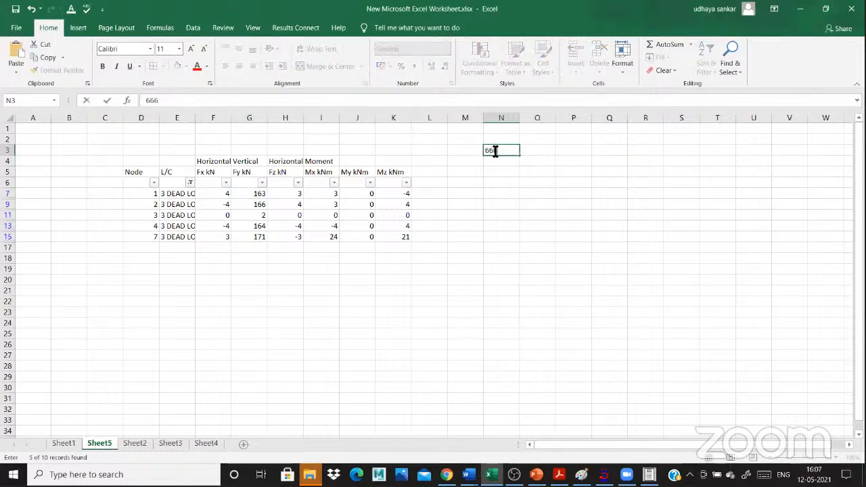
click(494, 258)
- Change the L/C column filter to show only the 4 LIVE LOAD reactions
click(503, 170)
click(190, 183)
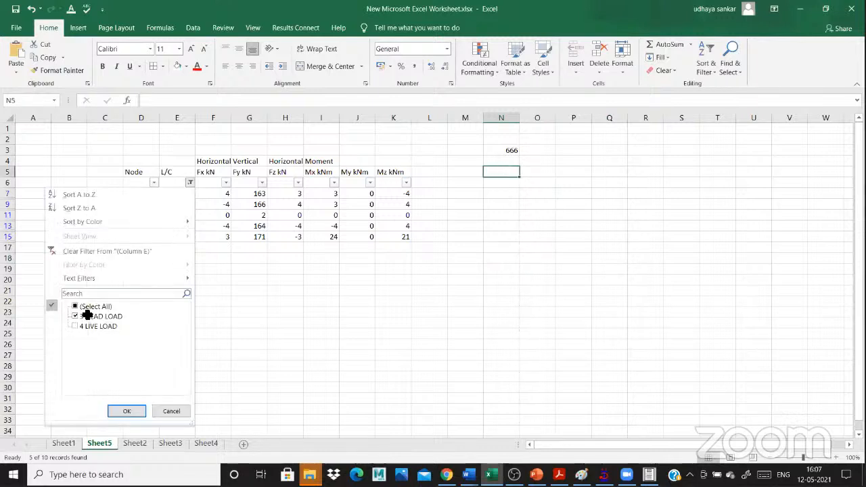
click(97, 326)
click(96, 318)
click(130, 411)
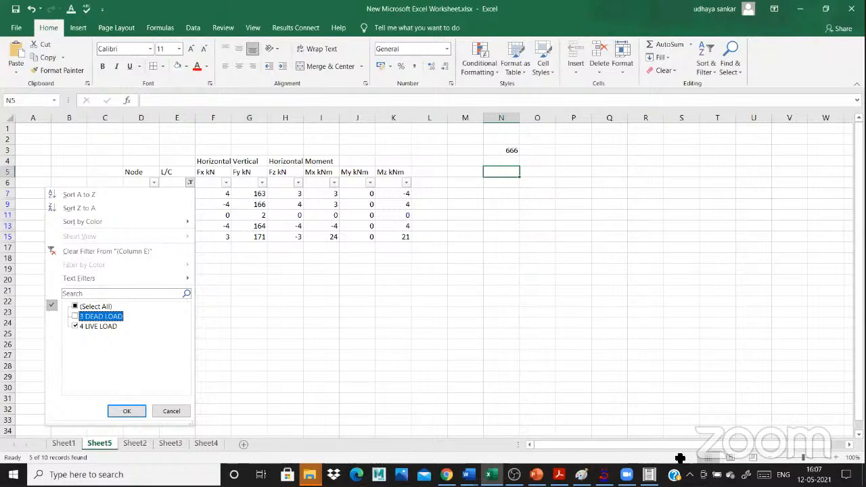
key(Return)
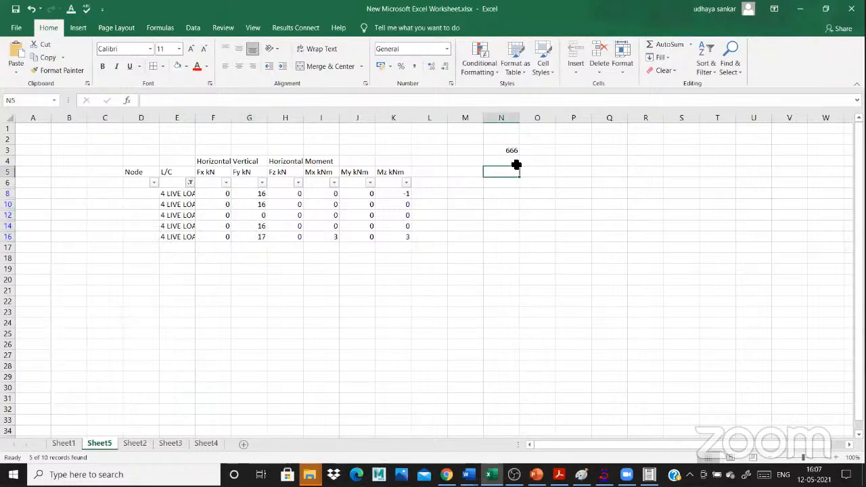
- Enter the live load reaction total of 65 in cell N5
text(65)
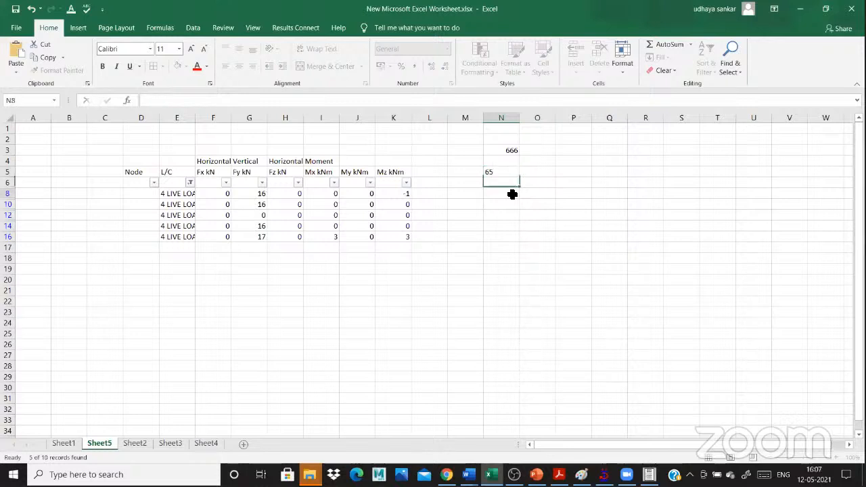
click(512, 193)
click(513, 174)
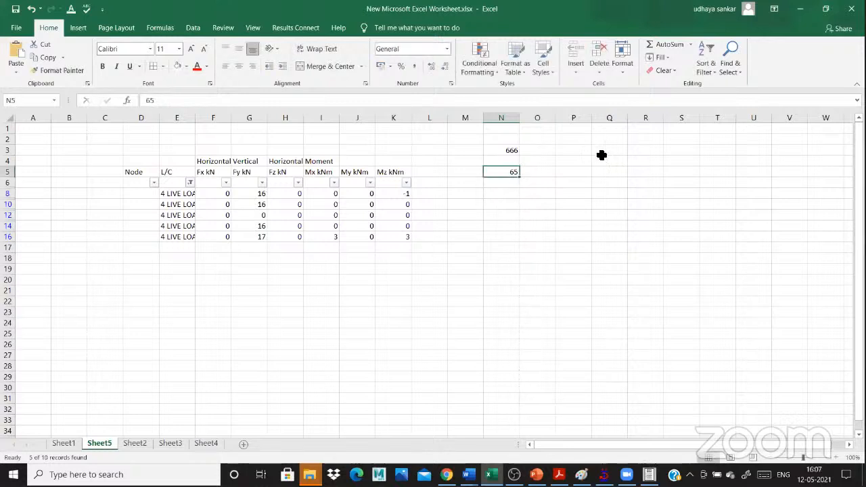
click(543, 149)
click(601, 155)
click(577, 153)
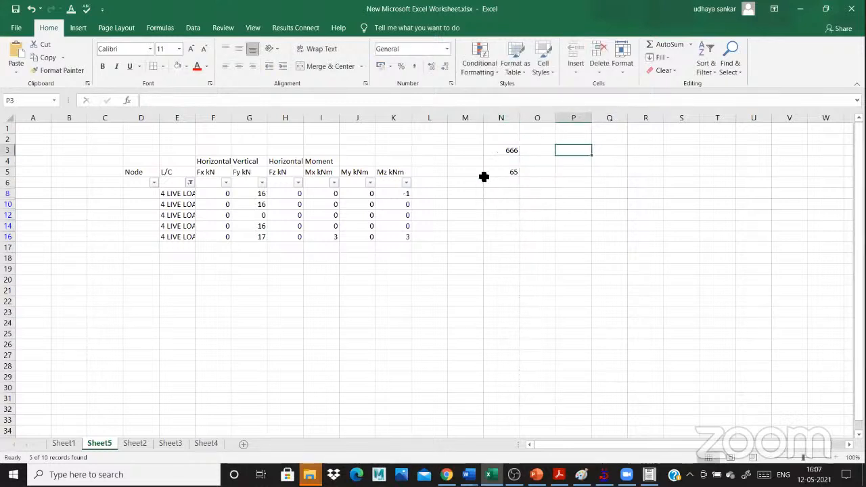
- Calculate 25 percent of the live load in cell O5 with the formula =(65*.25)
click(539, 171)
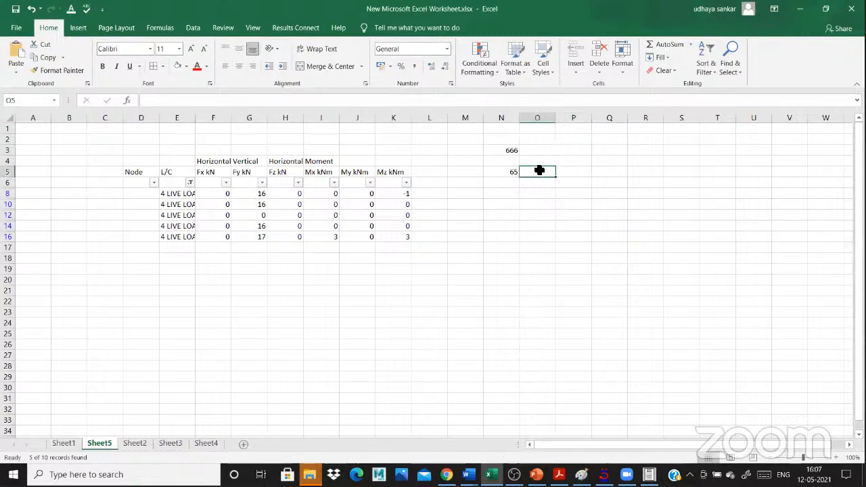
click(511, 174)
click(536, 172)
double_click(535, 171)
text(=(65)
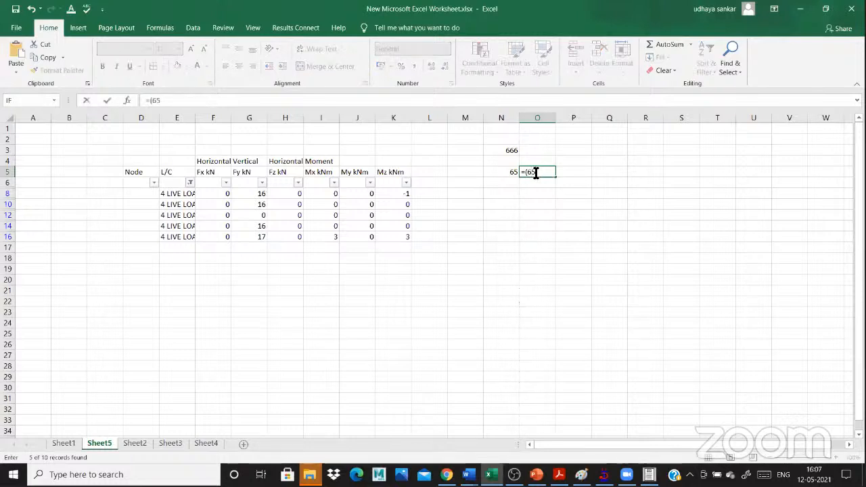
text(*.25))
key(Return)
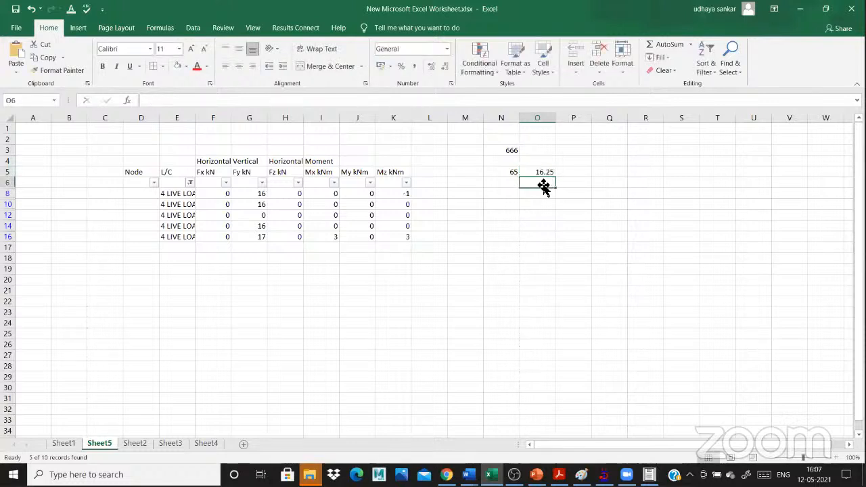
- Enter the formula =(N3=O5) in cell O10
click(518, 151)
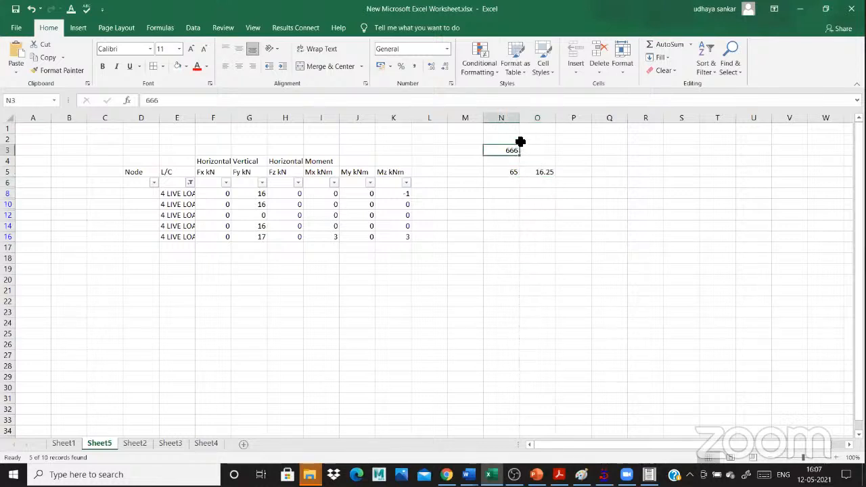
click(537, 204)
text(=()
click(518, 147)
text(=)
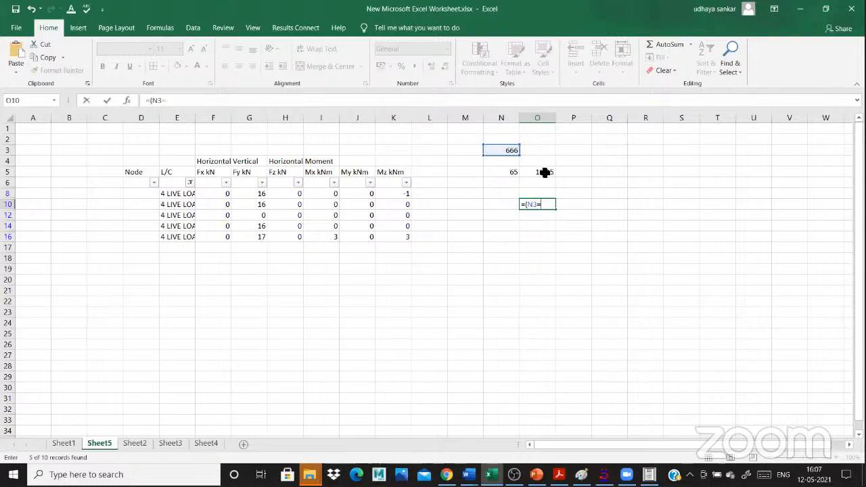
click(545, 174)
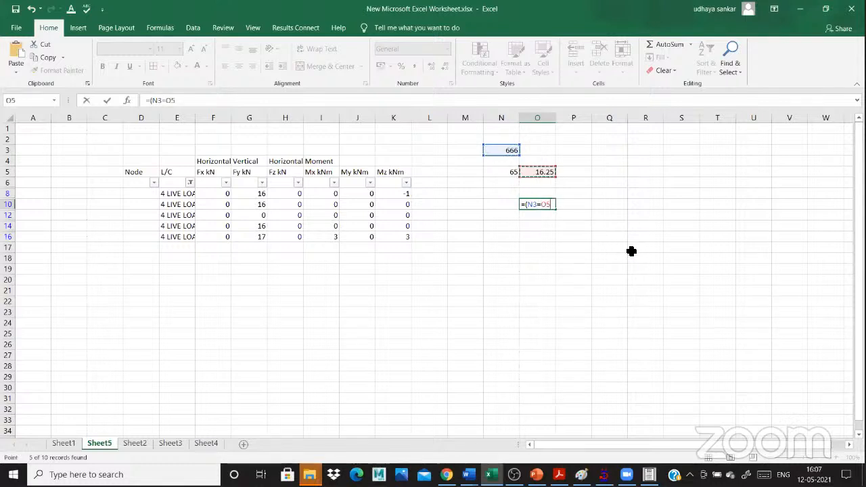
text())
key(Return)
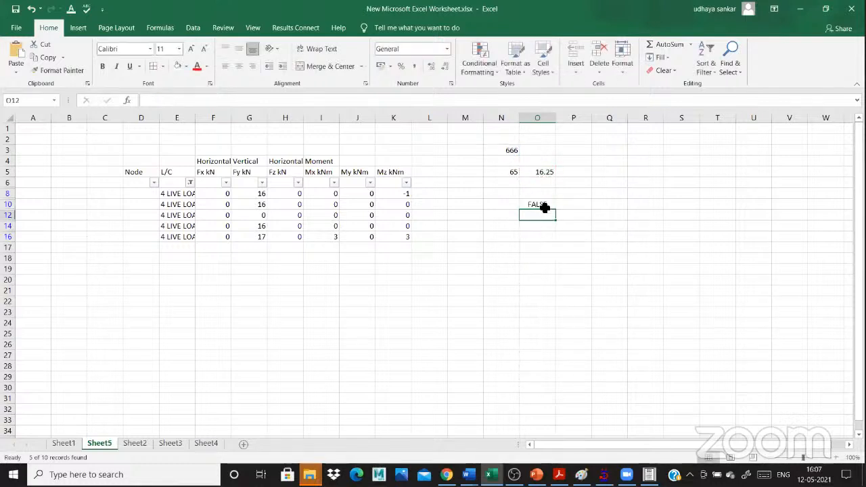
click(547, 207)
double_click(547, 206)
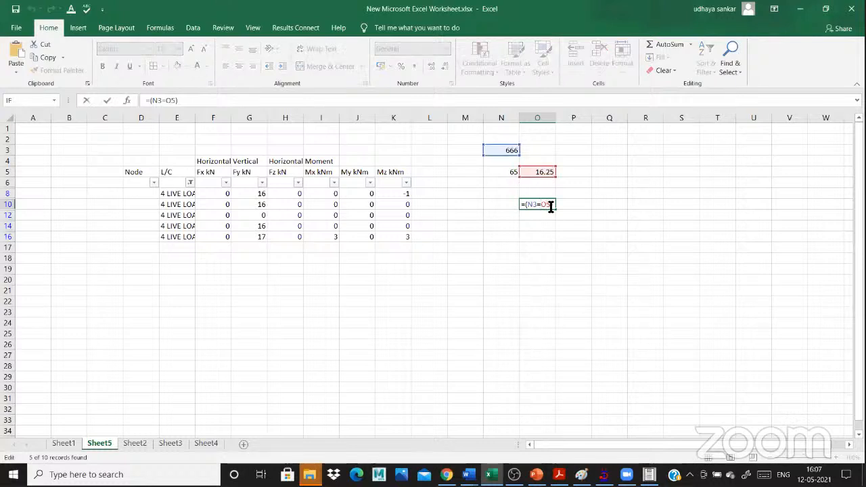
key(BackSpace)
key(BackSpace)
key(BackSpace)
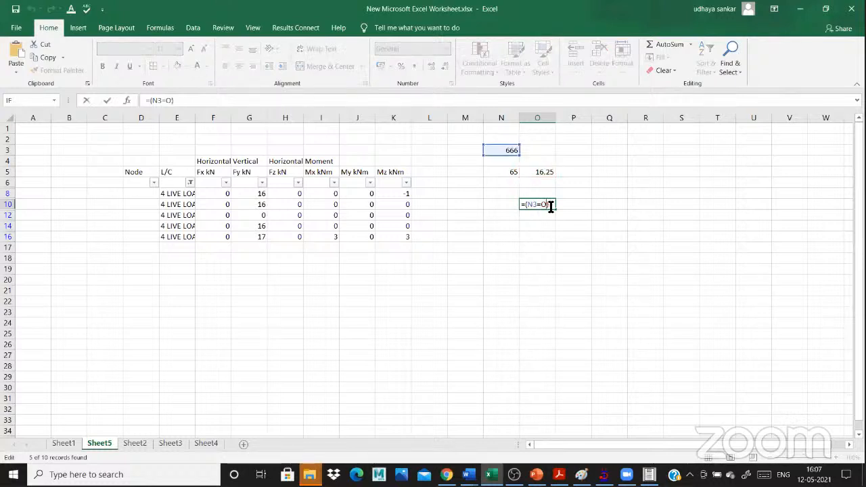
text(+)
click(551, 174)
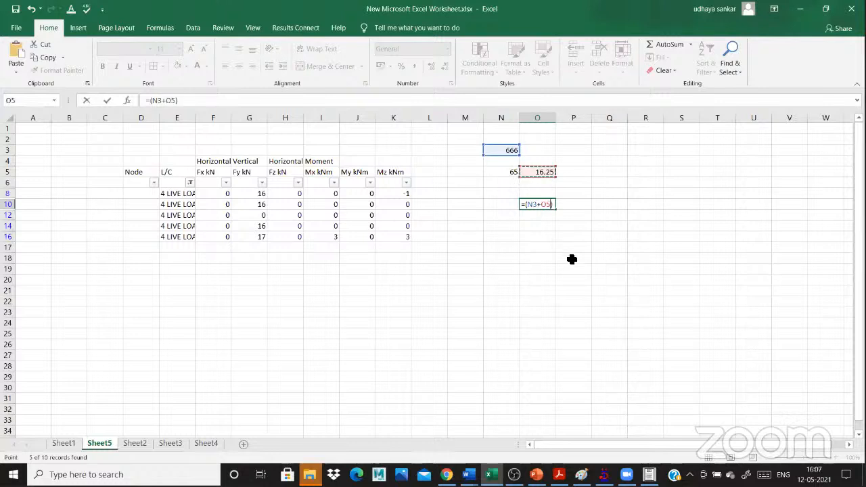
click(573, 258)
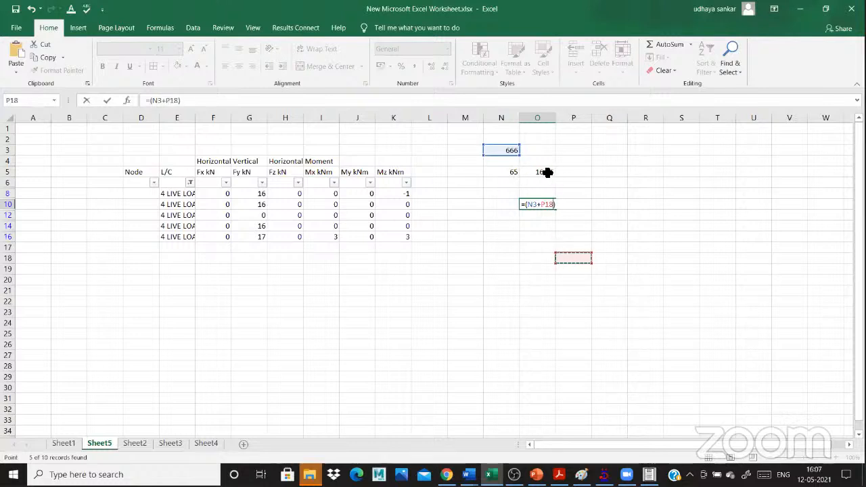
key(Escape)
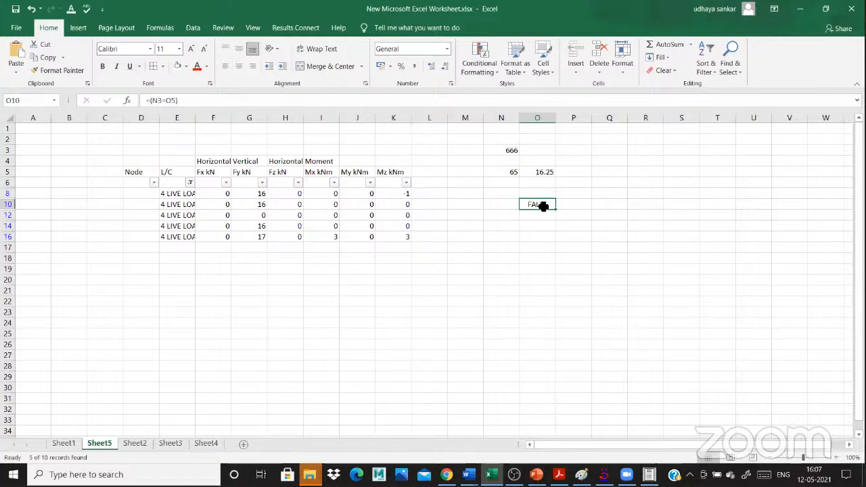
- Add the dead load and the reduced live load in cell O14 with the formula =(N3+O5)
click(541, 226)
text(=()
click(508, 146)
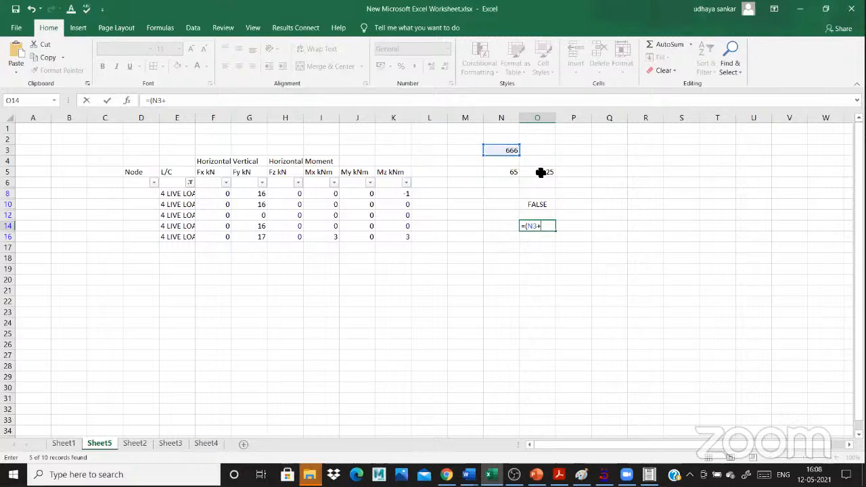
click(539, 172)
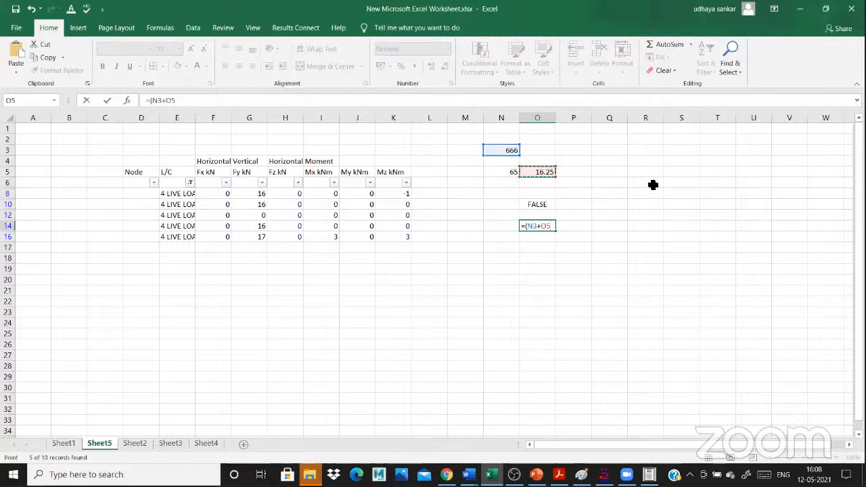
text())
key(Return)
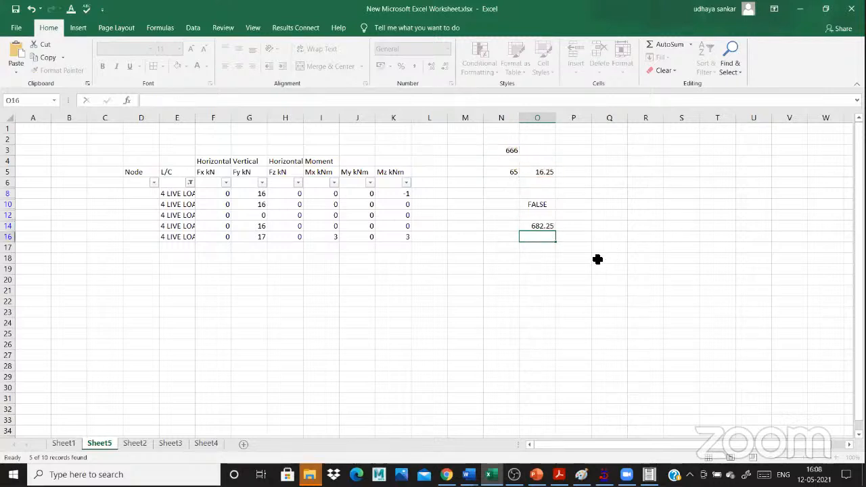
click(594, 260)
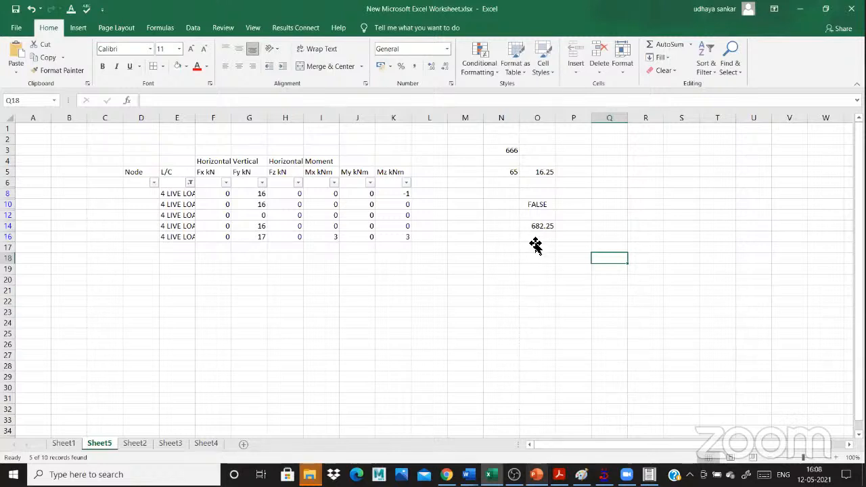
- Switch to STAAD.Pro, limit the results to load cases 1 EQ X and 2 EX Z, and open their Support Reactions table
key(alt+Tab)
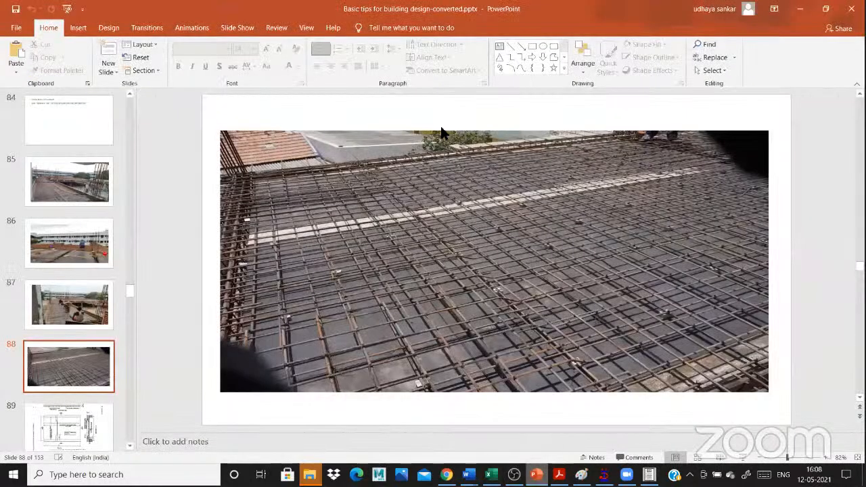
key(alt+Tab)
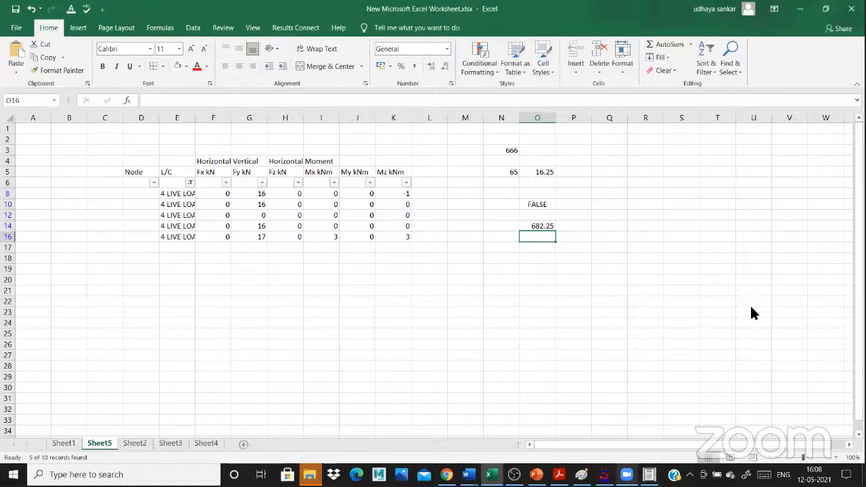
key(alt+Tab)
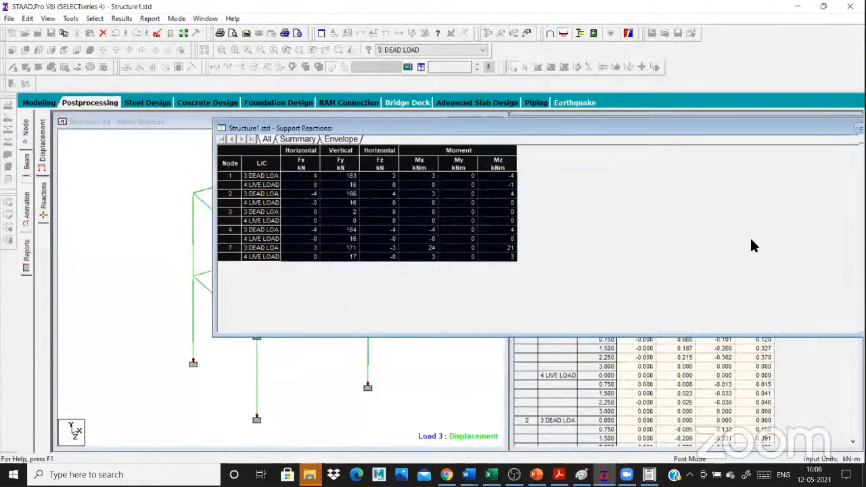
right_click(743, 165)
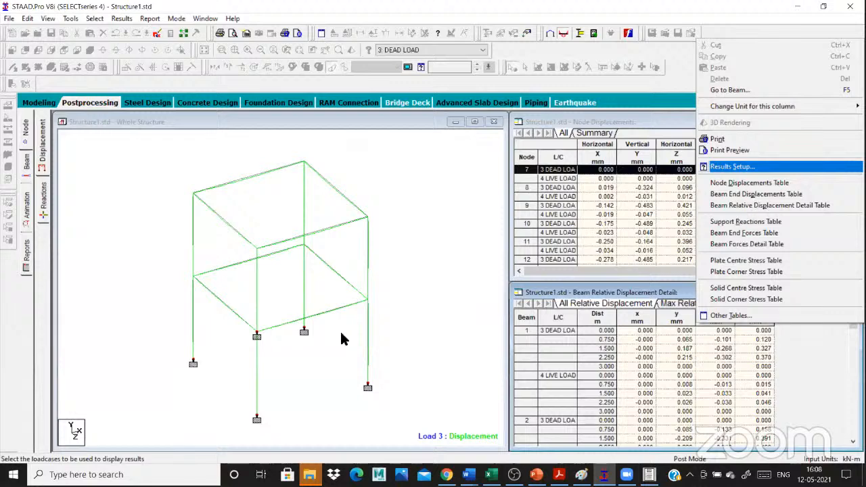
key(Return)
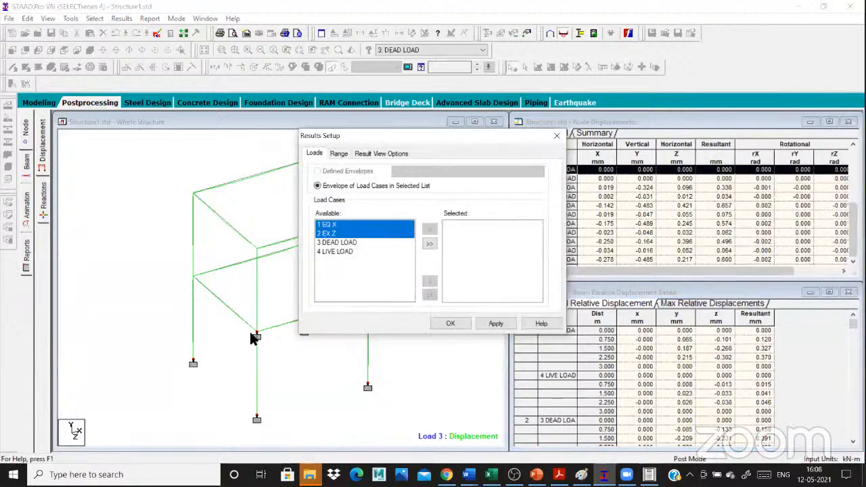
key(Return)
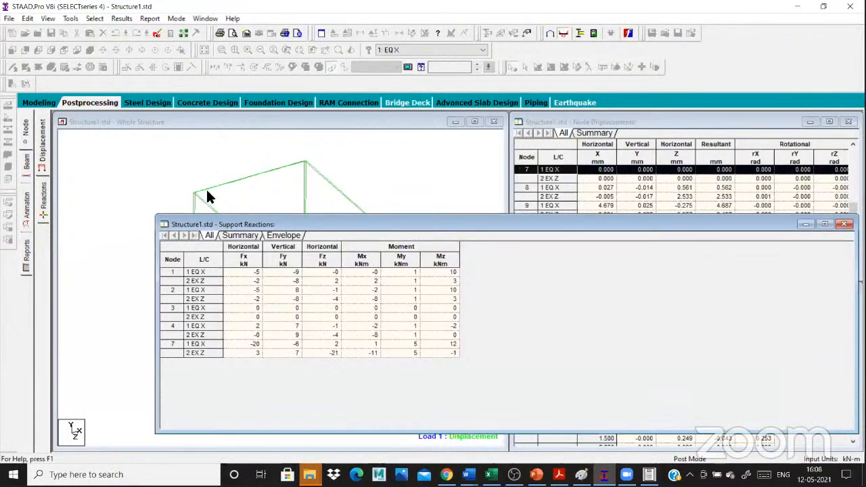
- Select all rows of the Support Reactions table for load cases 1 EQ X and 2 EX Z, and minimise its window
drag(213, 224, 167, 139)
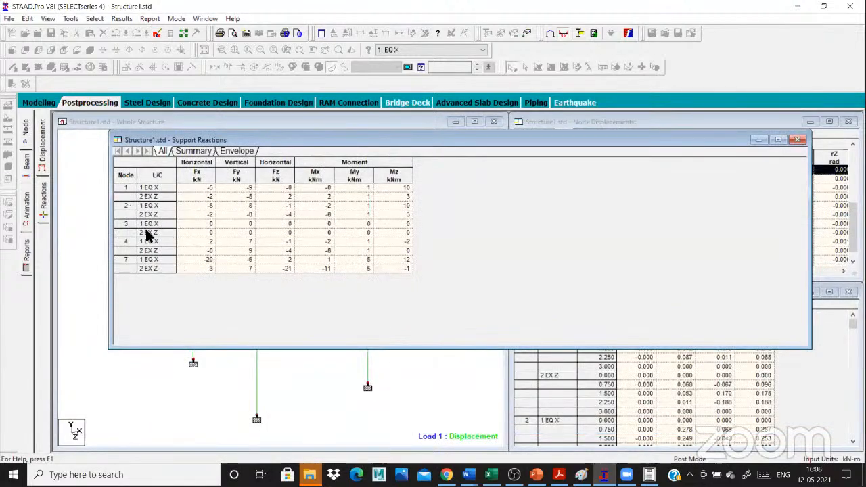
key(ctrl+a)
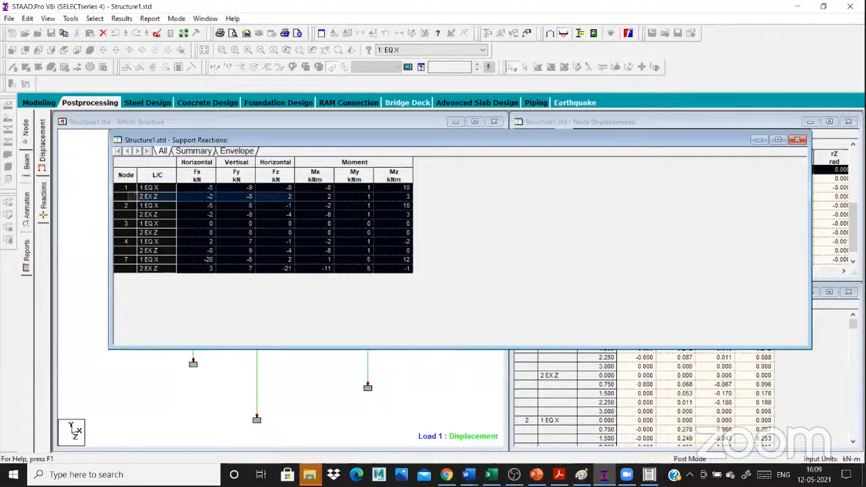
key(ctrl+F4)
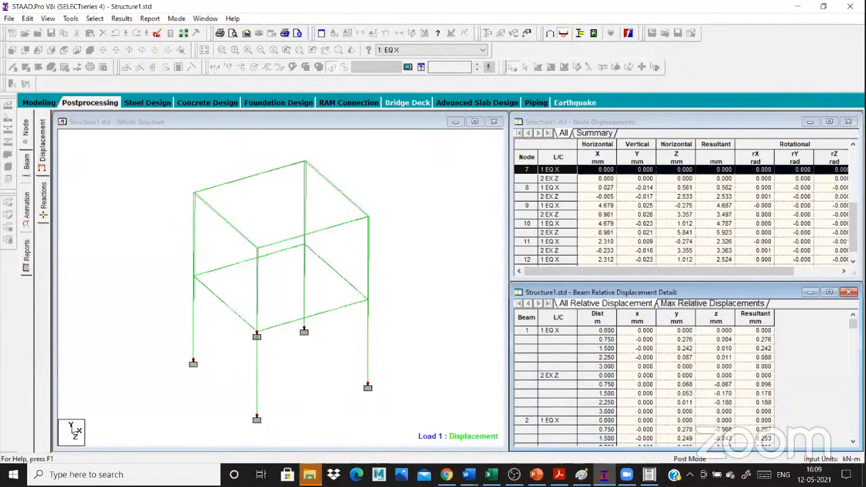
- Switch to the Excel workbook and review the manual and STAAD base shear entries on Sheet1
key(alt+Tab)
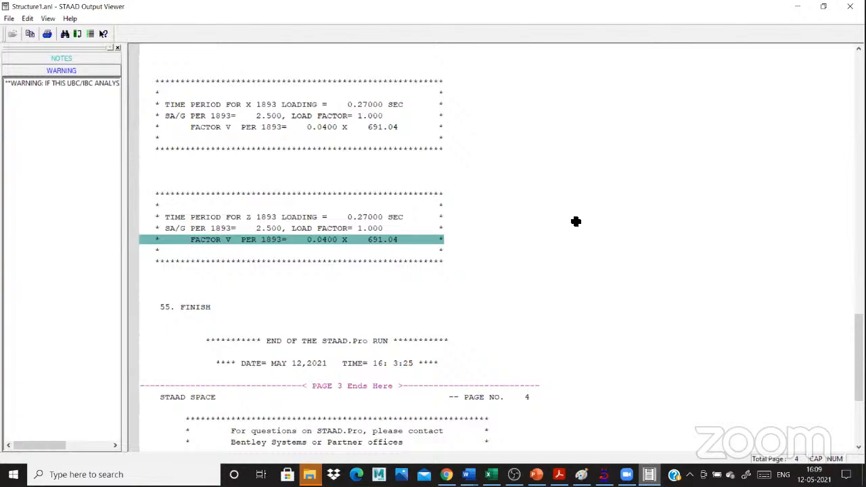
click(604, 474)
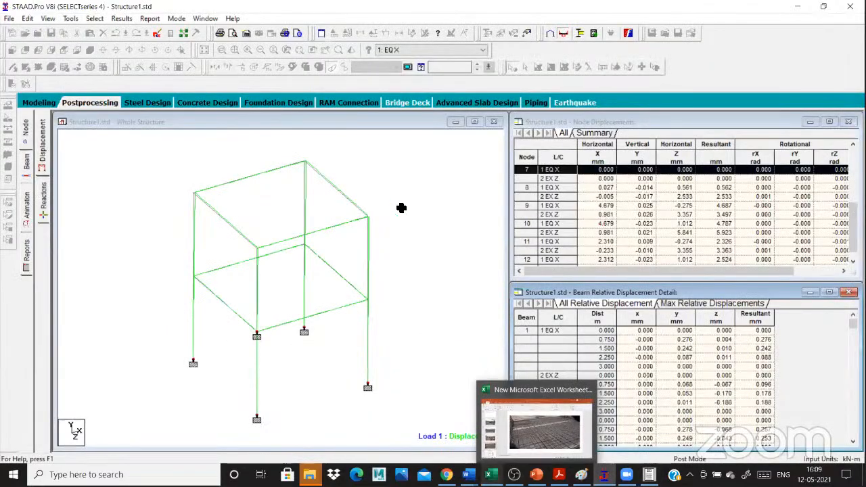
key(alt+Tab)
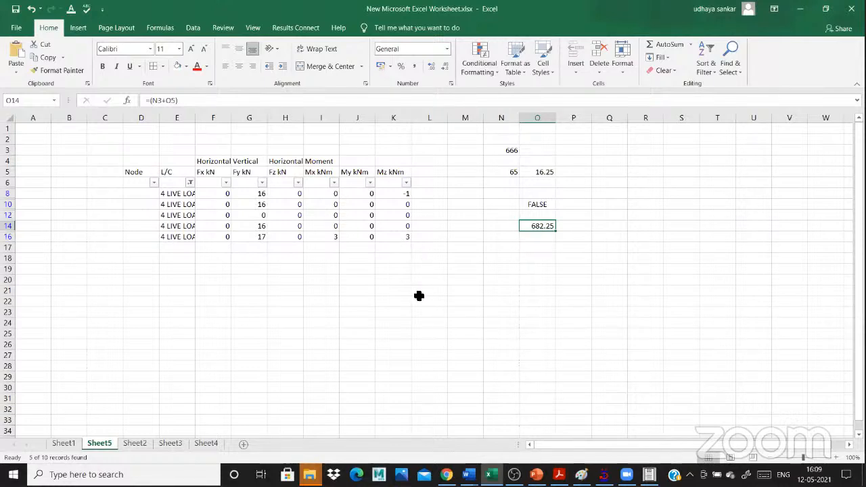
key(ctrl+Page_Up)
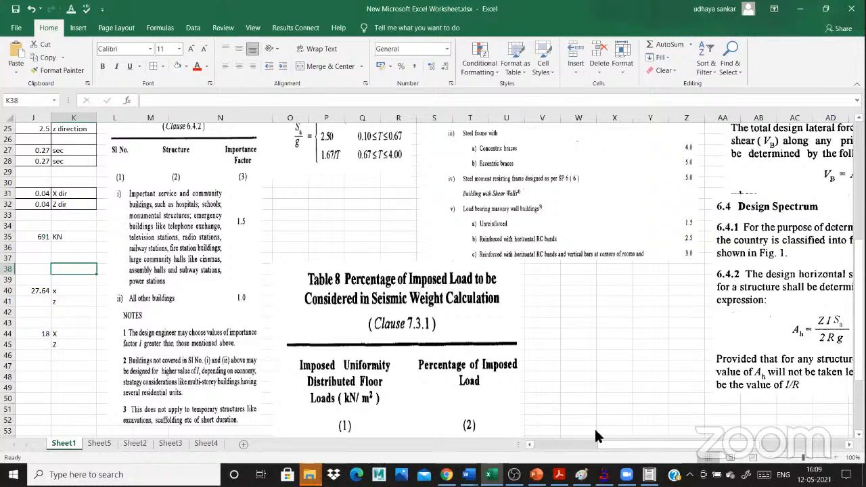
drag(619, 445, 556, 445)
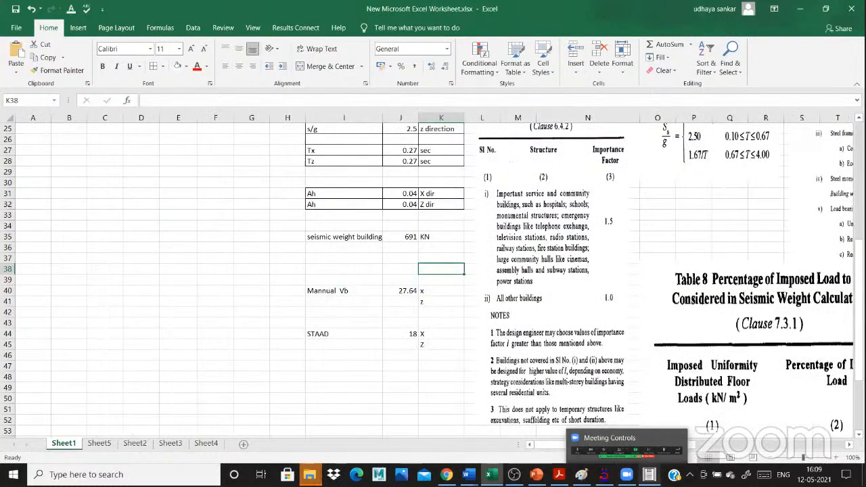
mouse_move(515, 475)
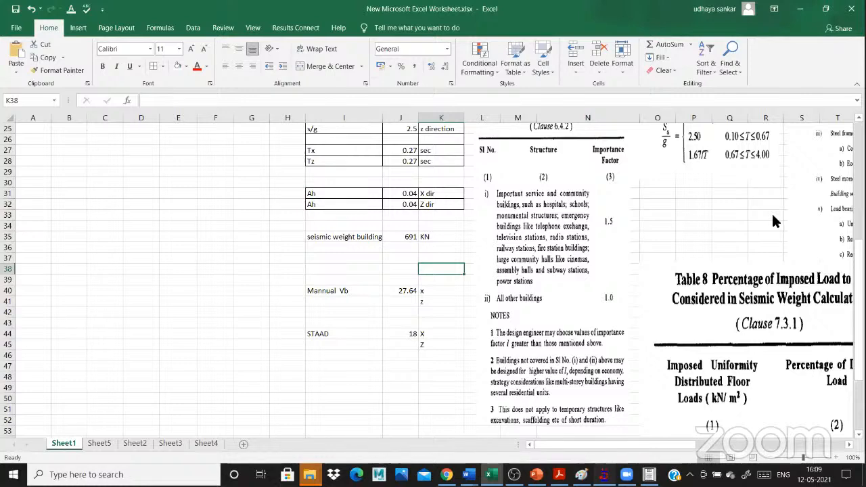
- Restore the Support Reactions table in STAAD.Pro and copy all its rows into a new Excel worksheet starting at cell E7
click(605, 475)
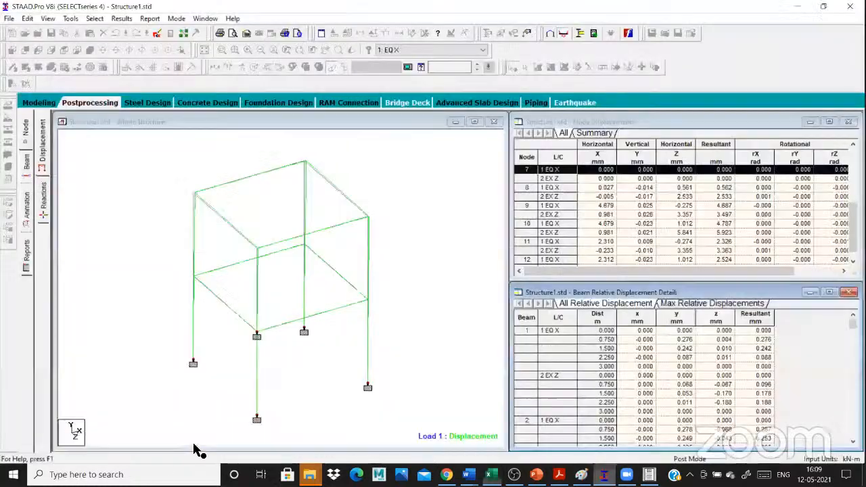
click(139, 447)
click(134, 441)
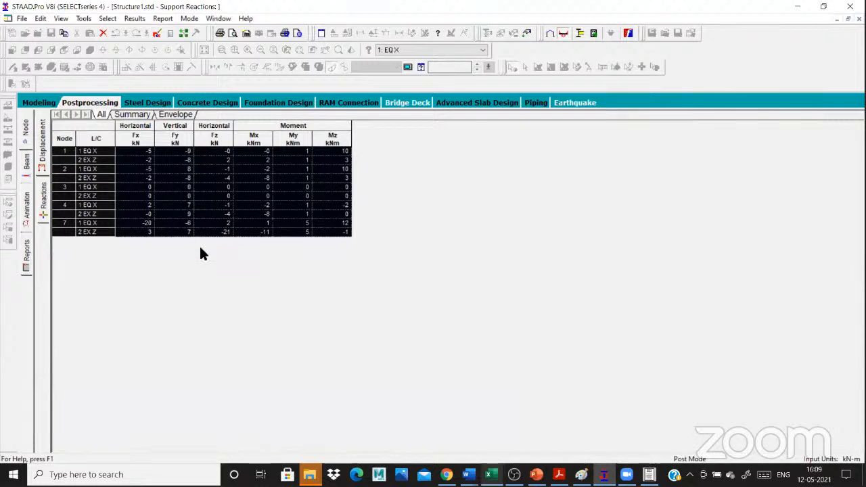
key(alt+Tab)
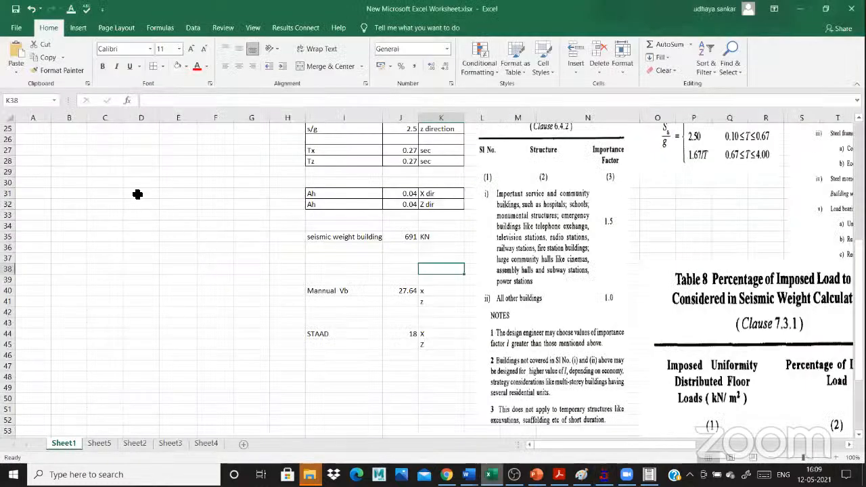
click(244, 445)
right_click(186, 192)
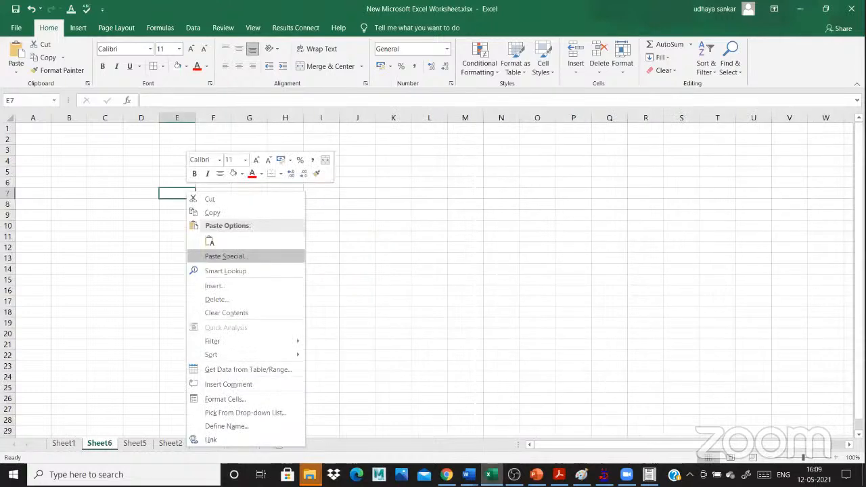
click(210, 242)
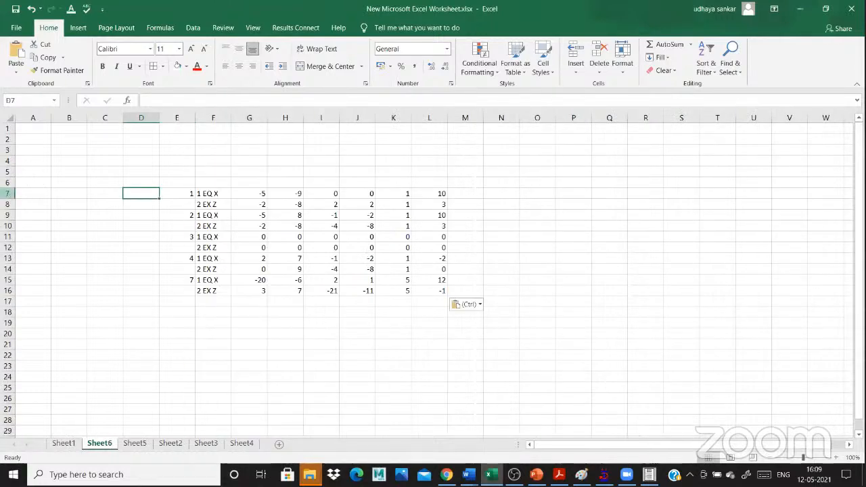
- Insert a blank row above the pasted reactions in row 7 and add filters to it
click(7, 193)
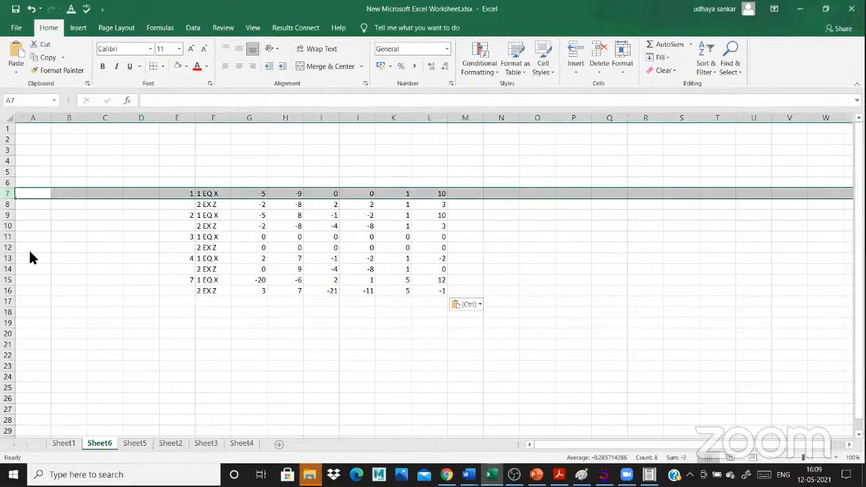
key(ctrl+shift+plus)
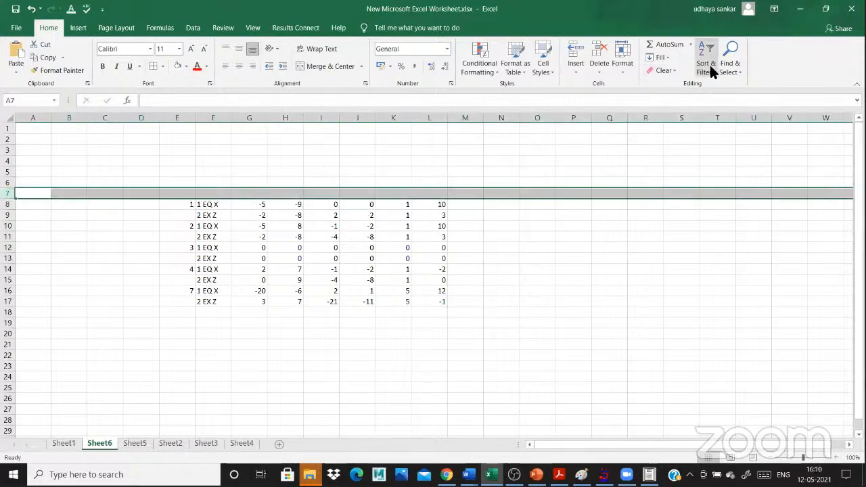
click(707, 67)
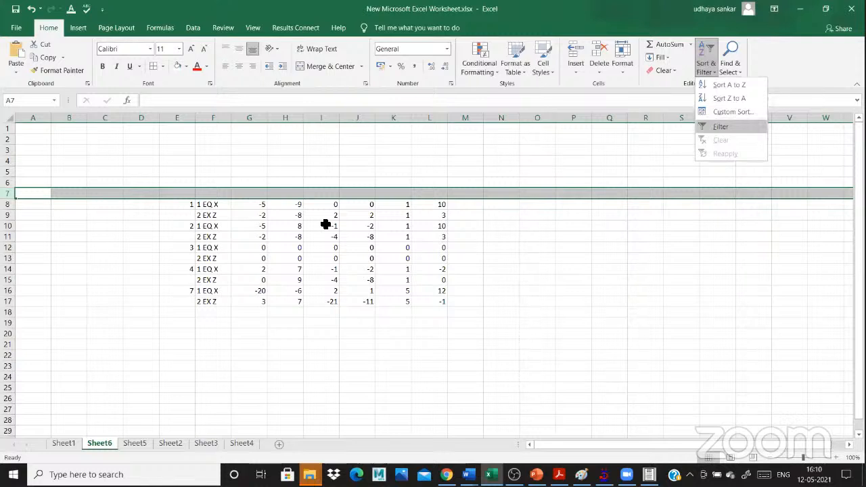
click(718, 126)
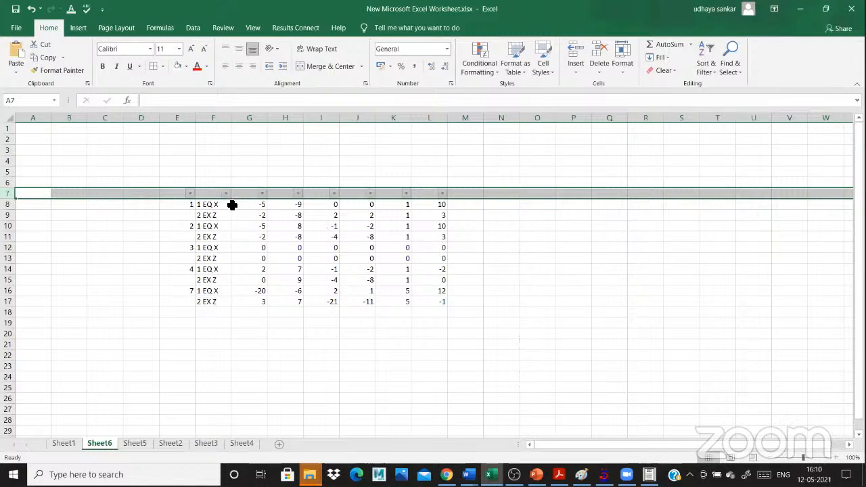
- Filter the load case column to show only 1 EQ X
click(227, 194)
click(125, 338)
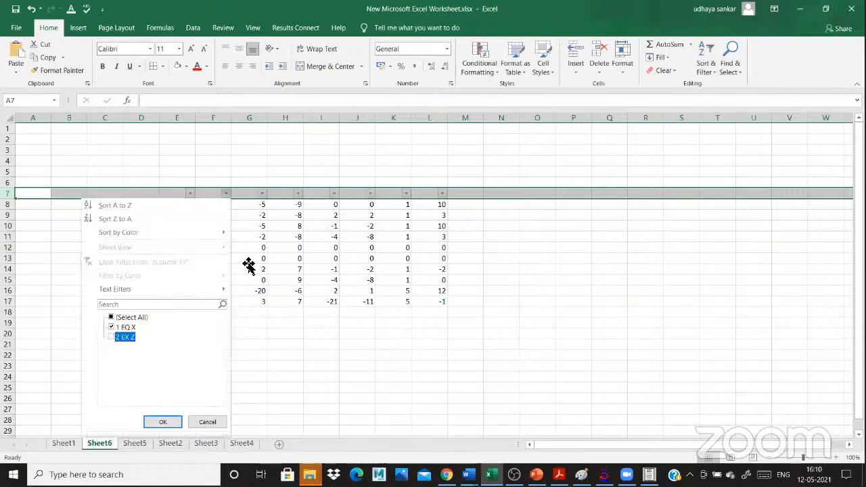
key(Return)
- Check the sum of the filtered Fx reactions and enter 28 as the STAAD X-direction base shear in cell J44 of Sheet1
drag(258, 204, 264, 253)
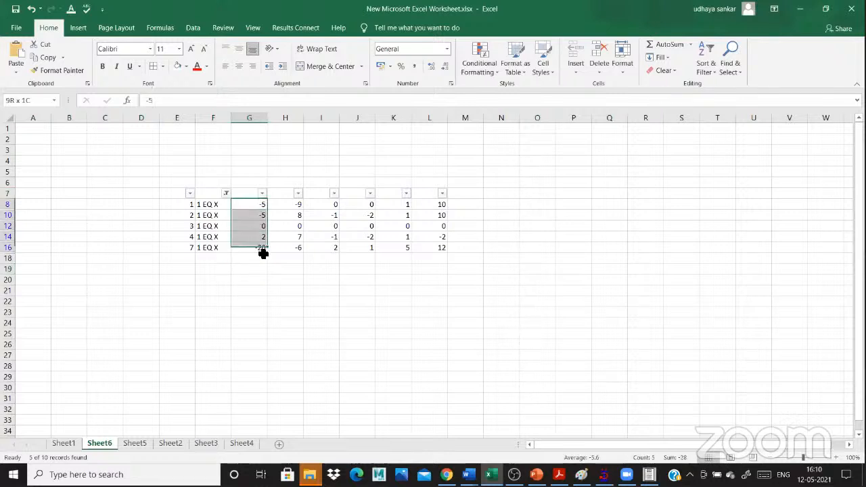
click(263, 253)
drag(261, 203, 258, 246)
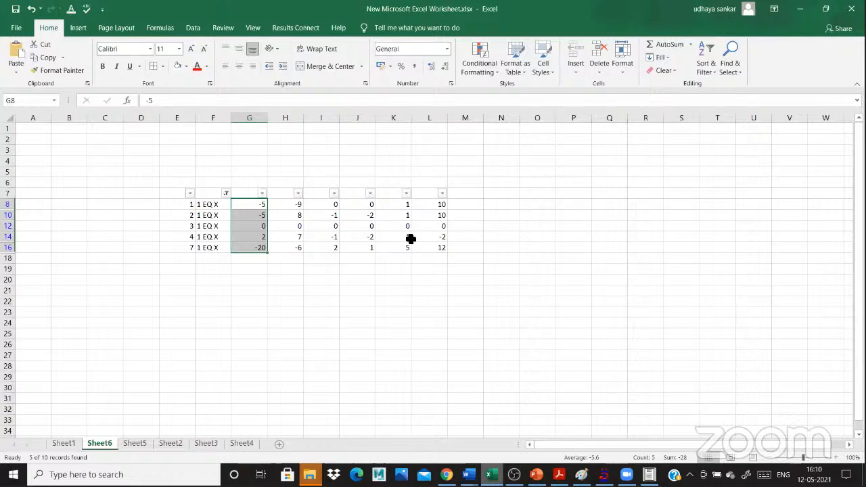
key(ctrl+Page_Up)
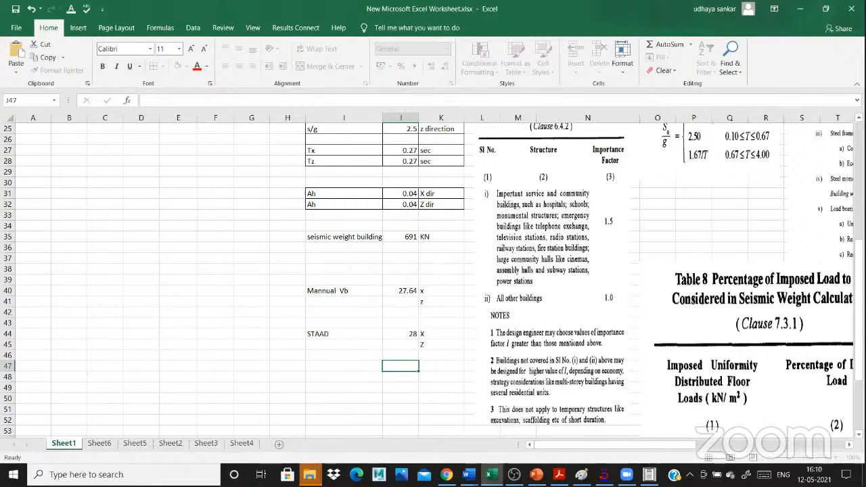
- Compare the seismic weight in cell J35 with the STAAD output file and view the Support Reactions table again
click(401, 237)
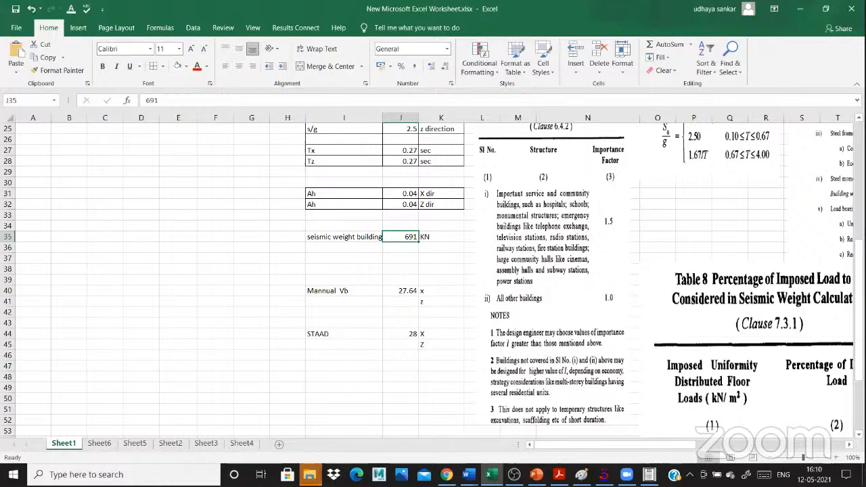
key(alt+Tab)
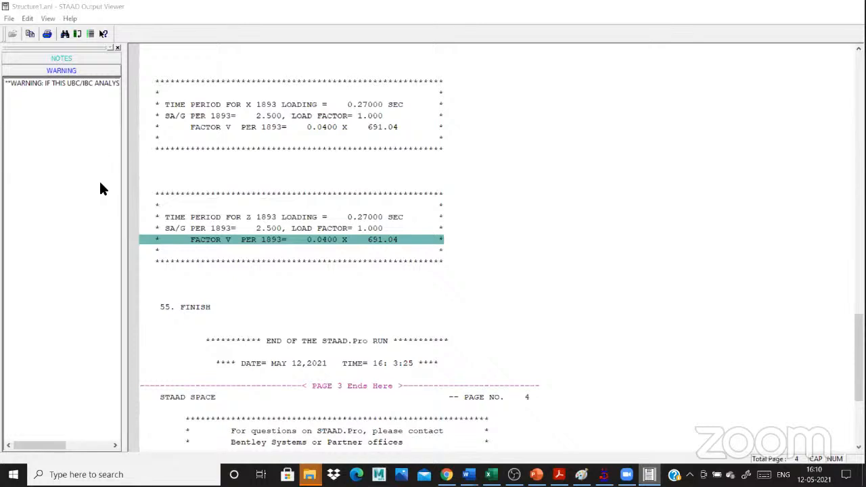
key(alt+Tab)
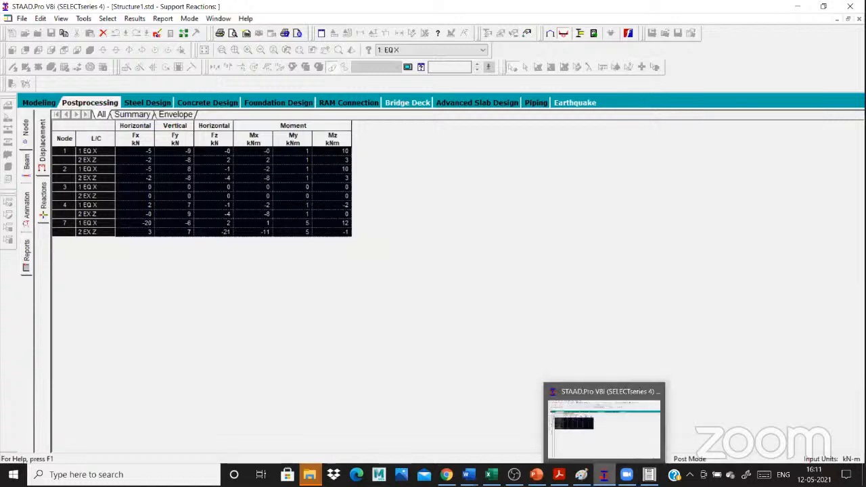
click(606, 474)
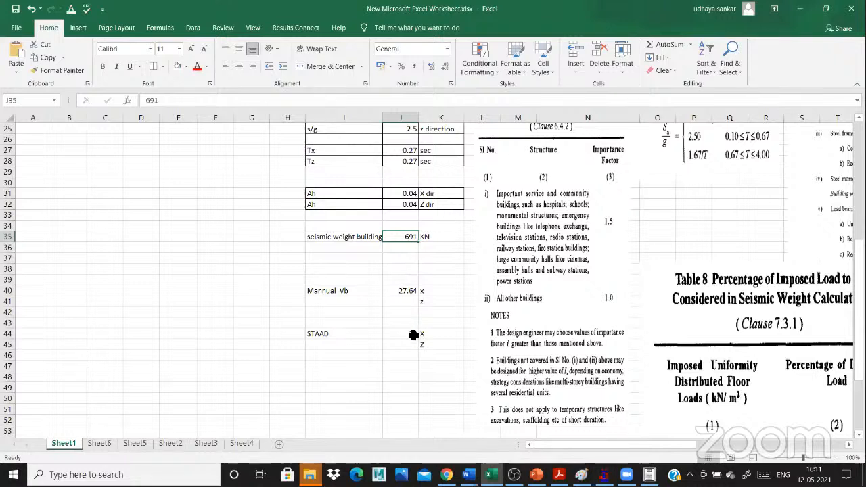
- Compare the manual base shear in J40 with the STAAD value in J44, checking the seismic weight and the Ah formula behind them
click(406, 294)
click(406, 332)
click(406, 282)
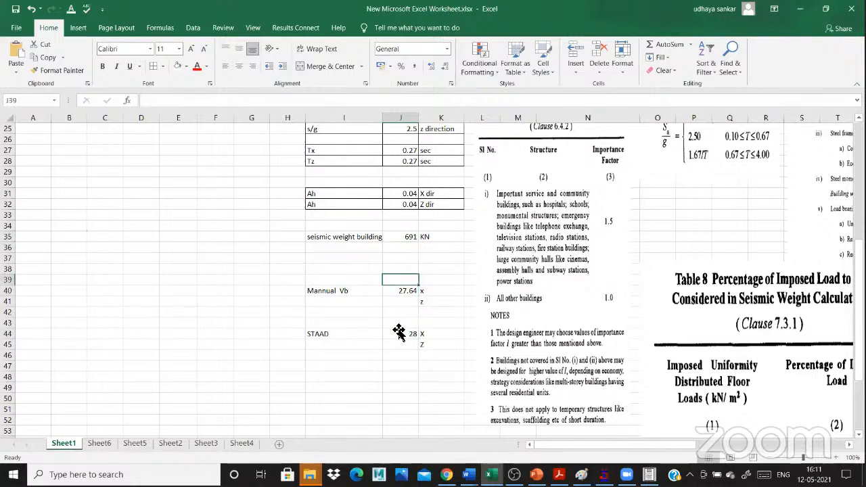
click(399, 332)
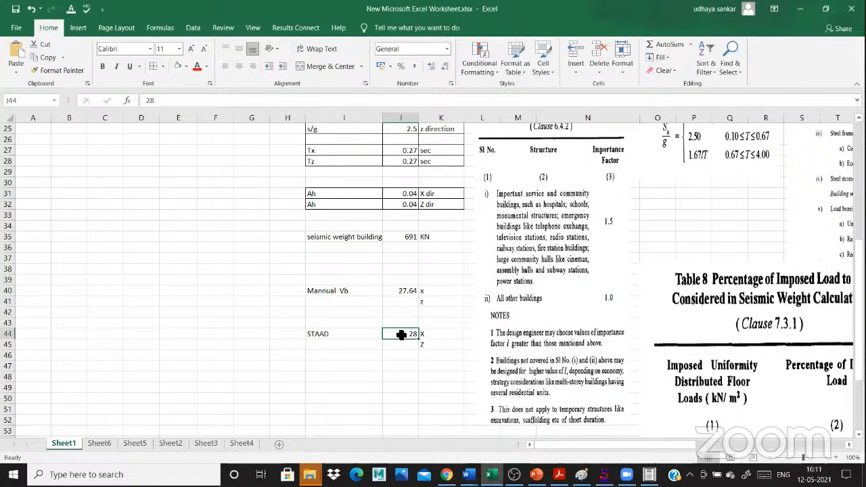
click(399, 356)
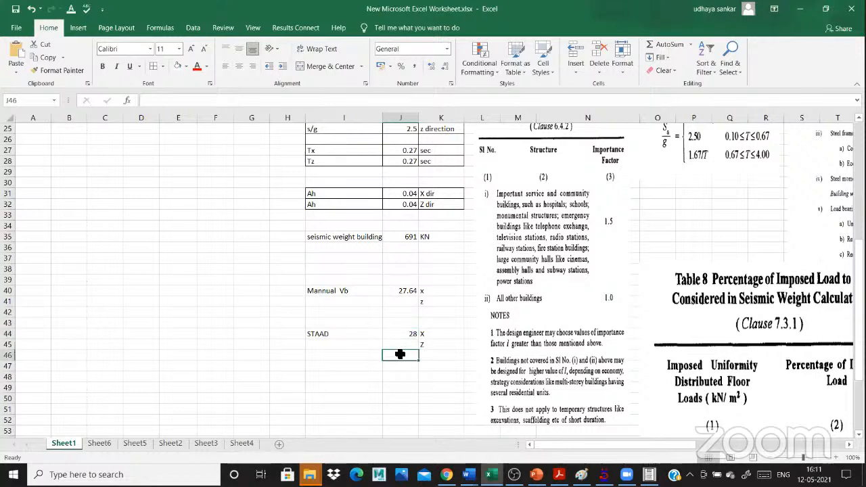
click(408, 333)
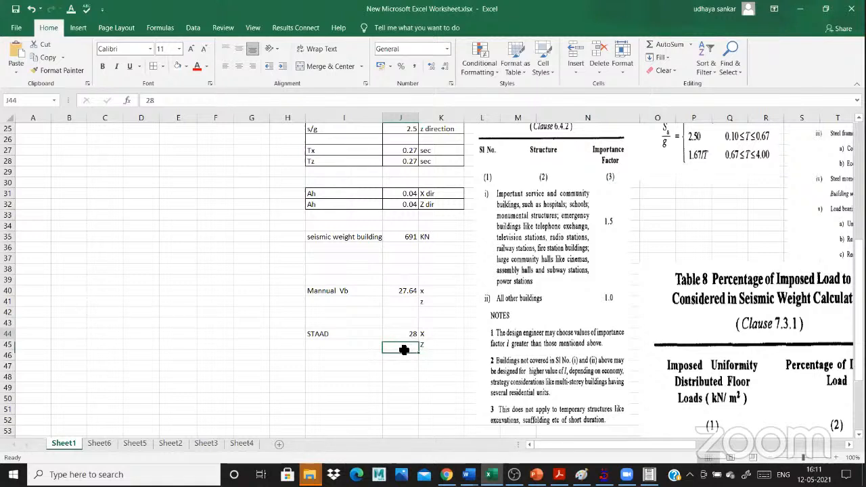
click(409, 243)
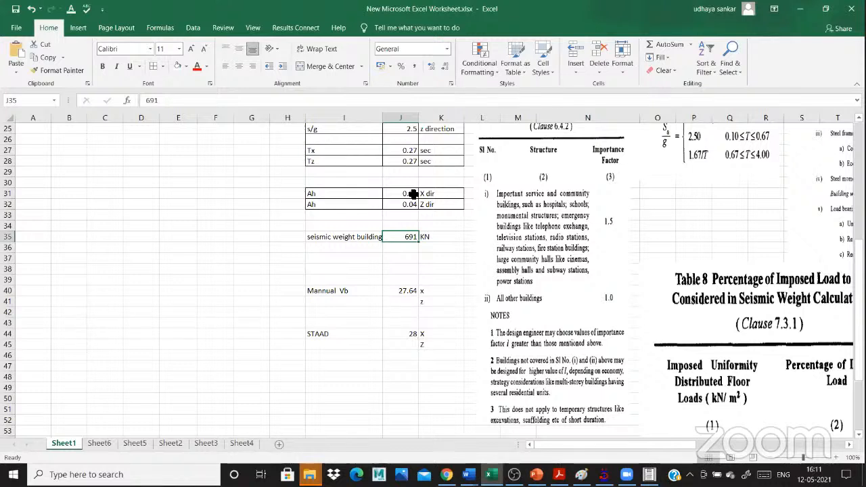
click(413, 195)
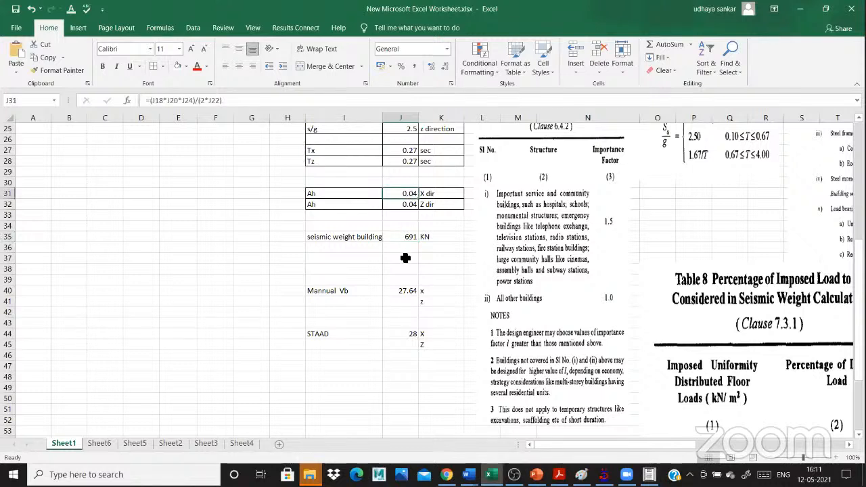
click(407, 293)
click(410, 334)
key(Up)
key(Up)
key(Up)
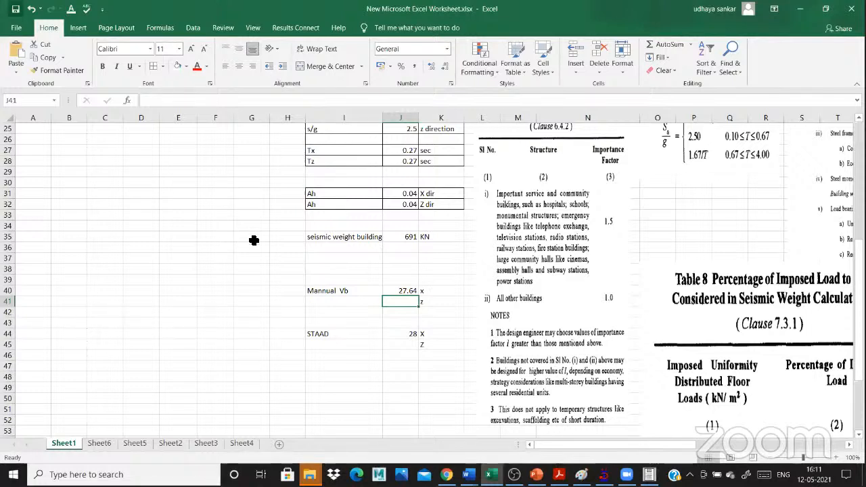
click(215, 236)
scroll(215, 236, up, 3)
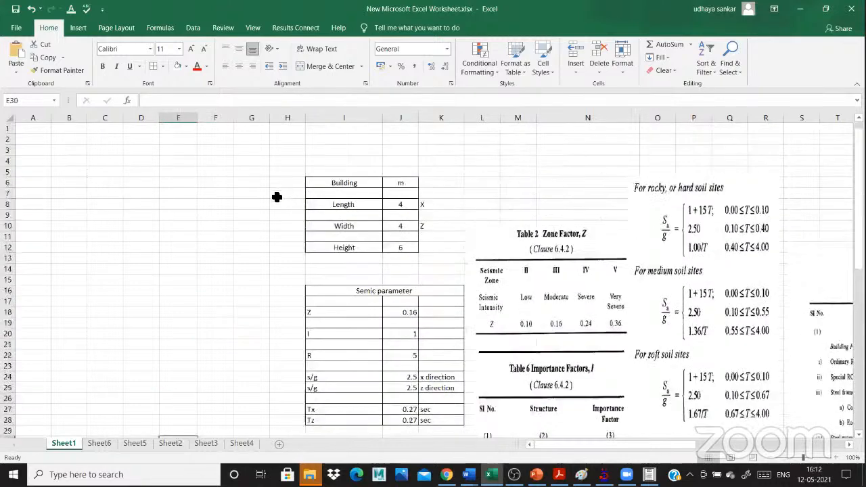
scroll(275, 196, down, 8)
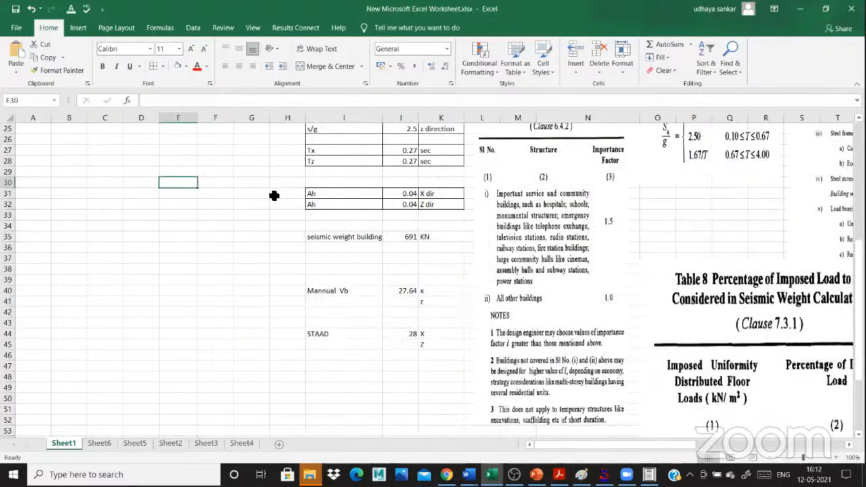